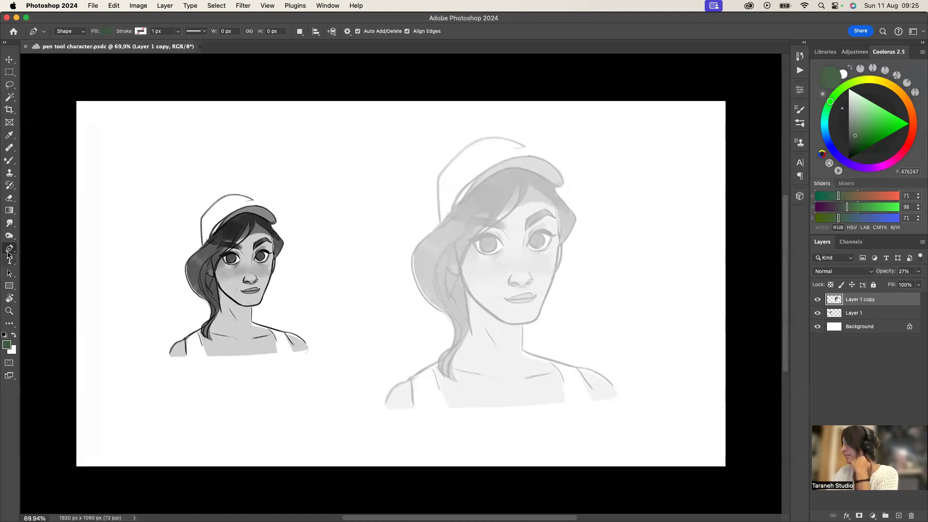
{"action": "right_click", "coordinate": [10, 250]}
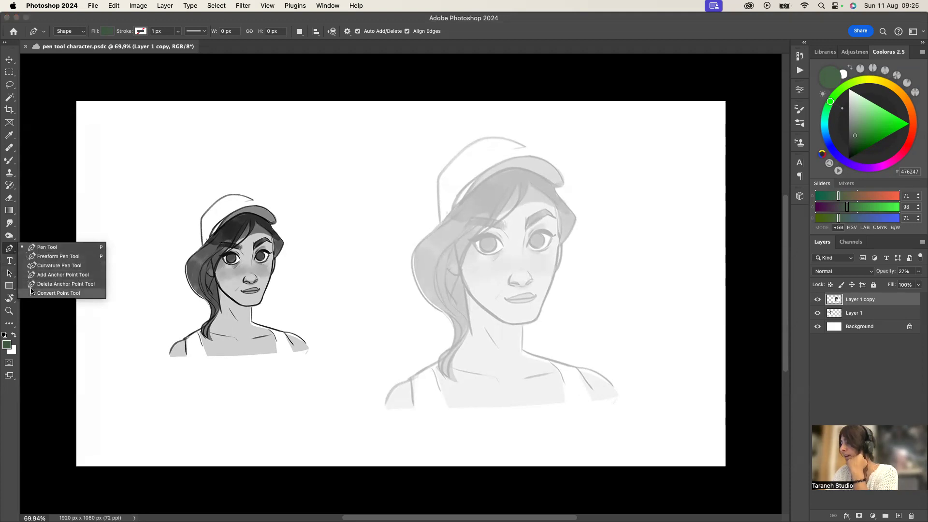
{"action": "left_click", "coordinate": [10, 248]}
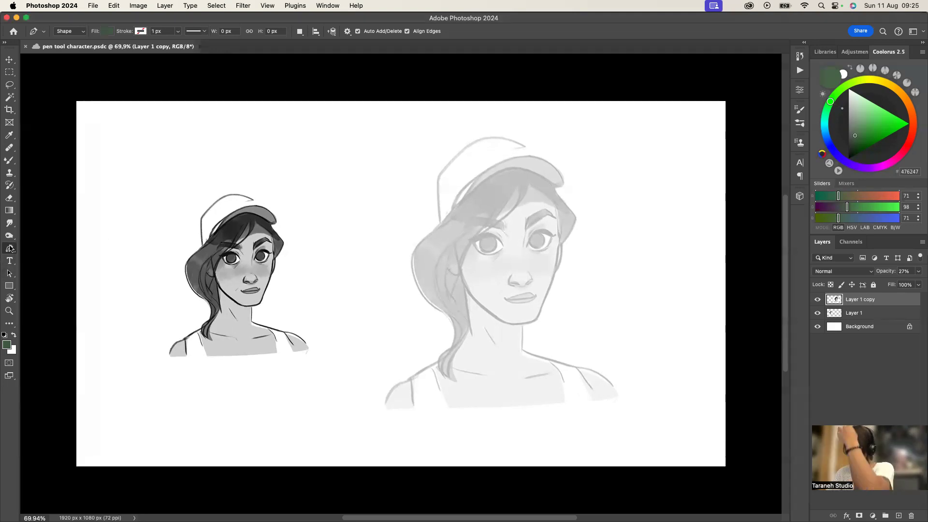
{"action": "left_click", "coordinate": [9, 312]}
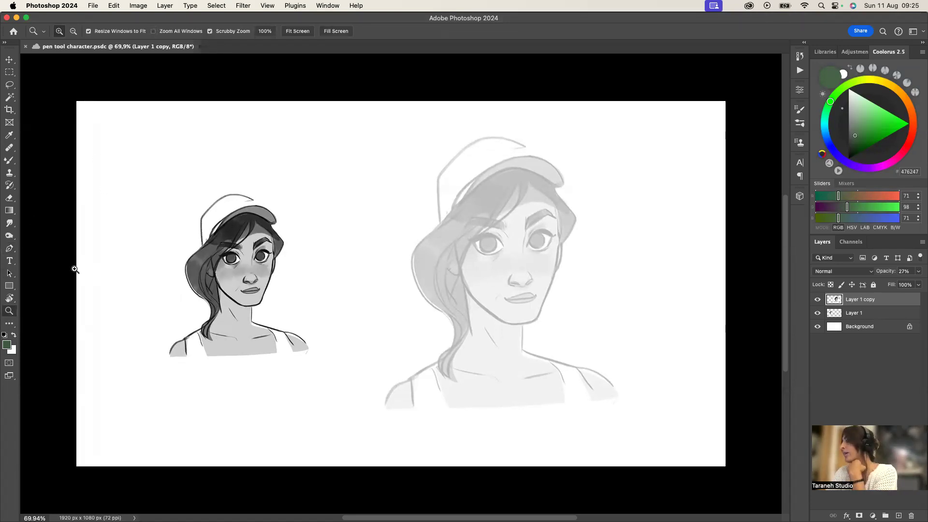
{"action": "left_click", "coordinate": [9, 248]}
{"action": "right_click", "coordinate": [12, 248]}
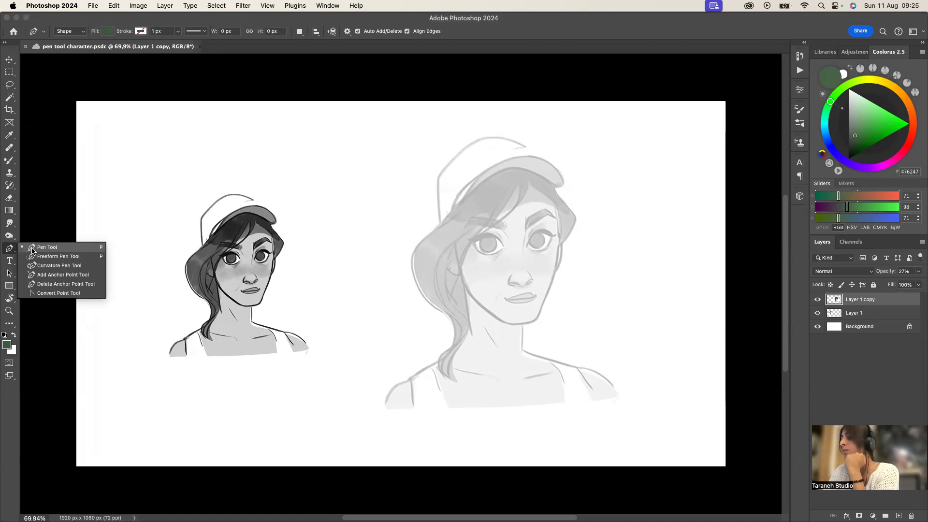
{"action": "left_click", "coordinate": [8, 249]}
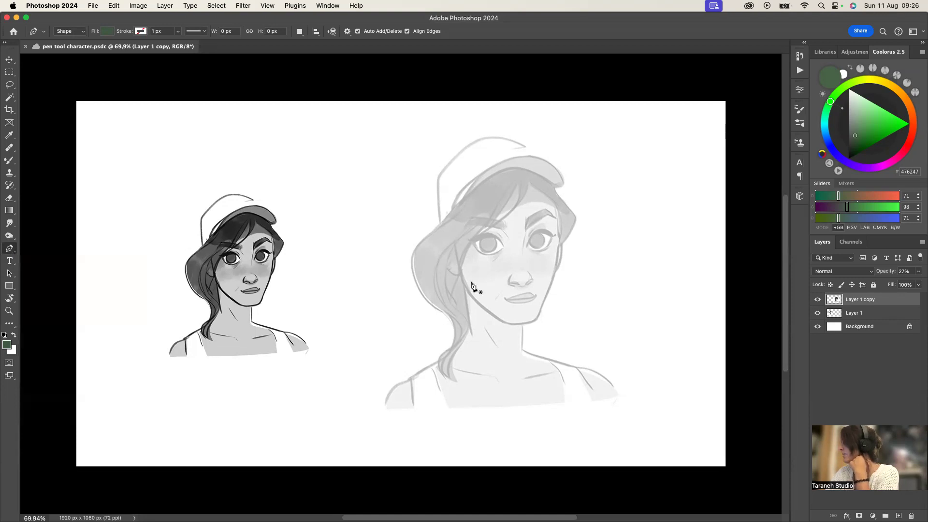
{"action": "left_click", "coordinate": [10, 310]}
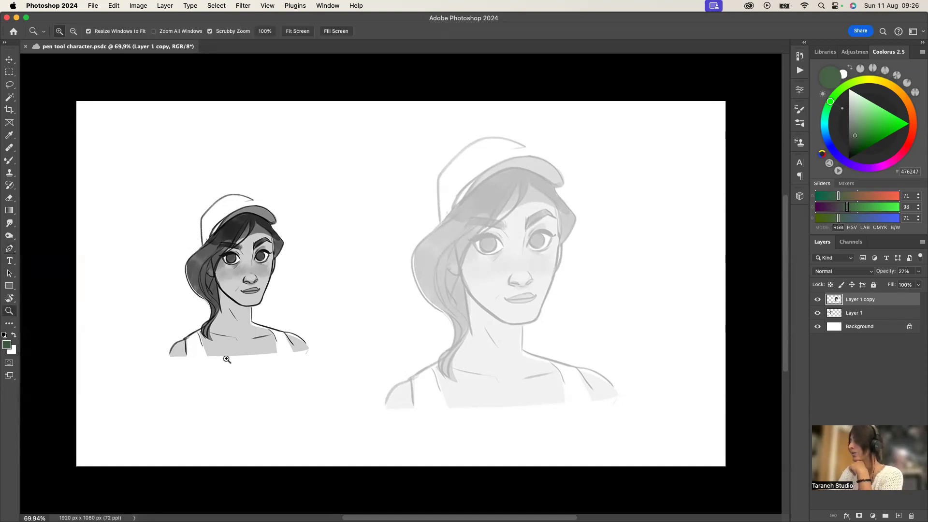
{"action": "left_click_drag", "start_coordinate": [548, 274], "coordinate": [555, 266]}
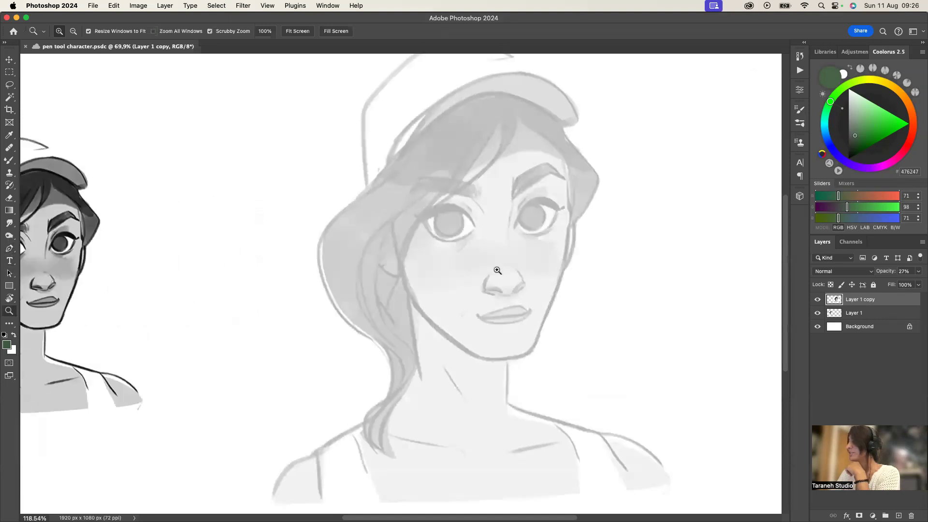
{"action": "left_click", "coordinate": [10, 248]}
{"action": "left_click", "coordinate": [28, 249]}
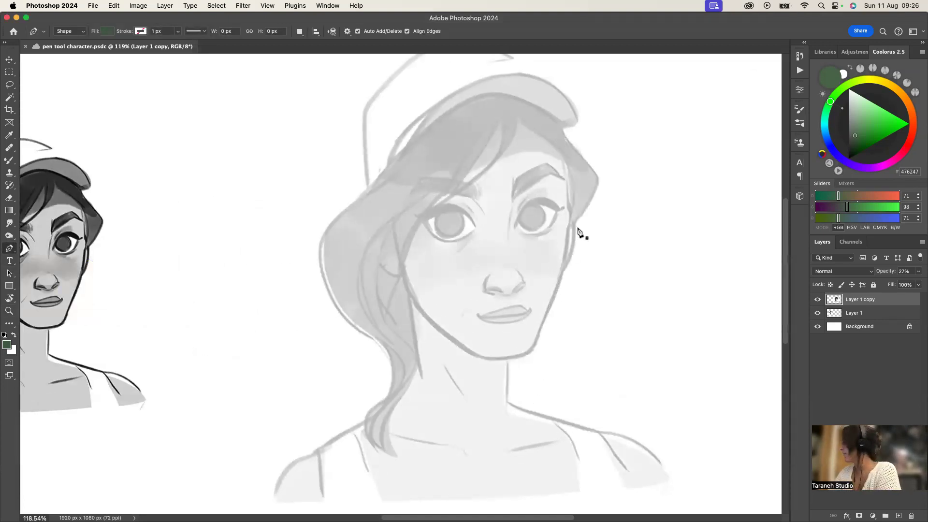
{"action": "key", "text": "z"}
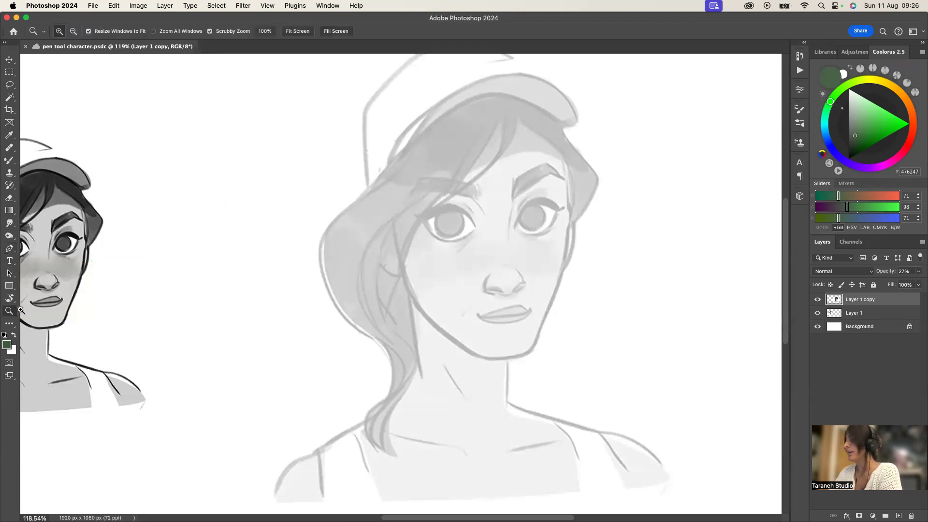
{"action": "left_click_drag", "start_coordinate": [402, 319], "coordinate": [391, 319]}
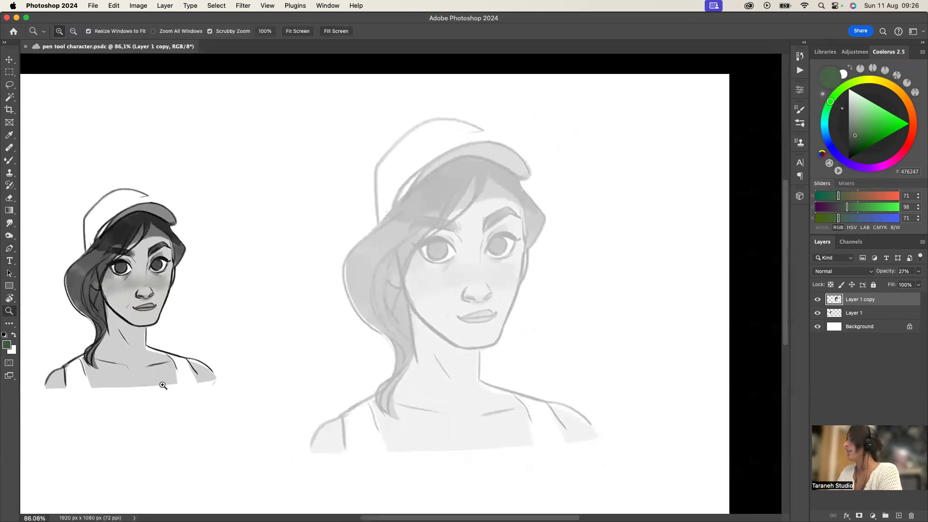
Trace the face and ear of the faded large sketch with a closed straight-sided Pen tool shape, about 352 by 500 px
{"action": "key", "text": "p"}
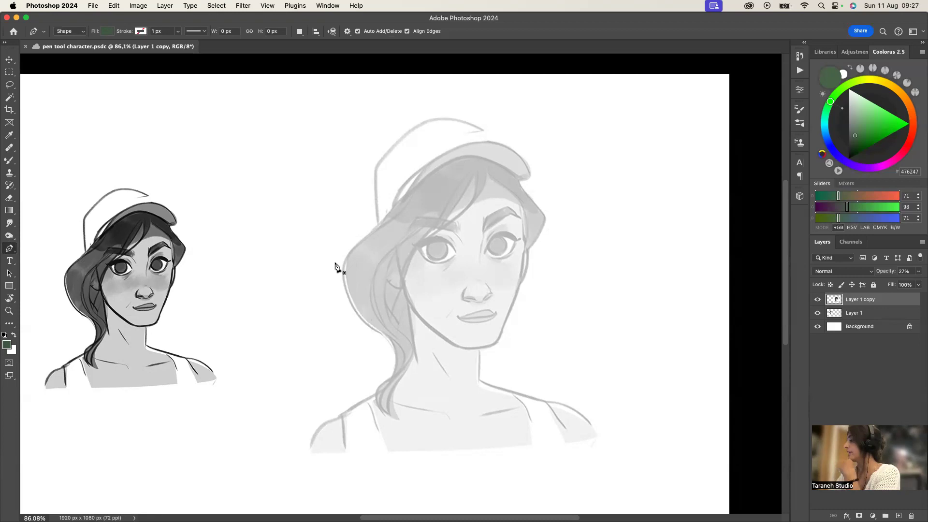
{"action": "left_click", "coordinate": [437, 142]}
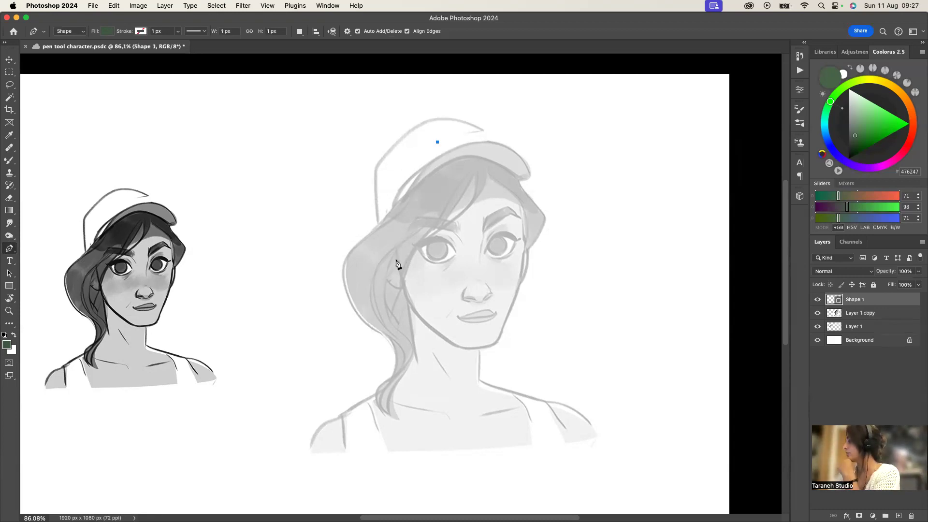
{"action": "left_click", "coordinate": [396, 248]}
{"action": "left_click", "coordinate": [375, 261]}
{"action": "left_click", "coordinate": [383, 282]}
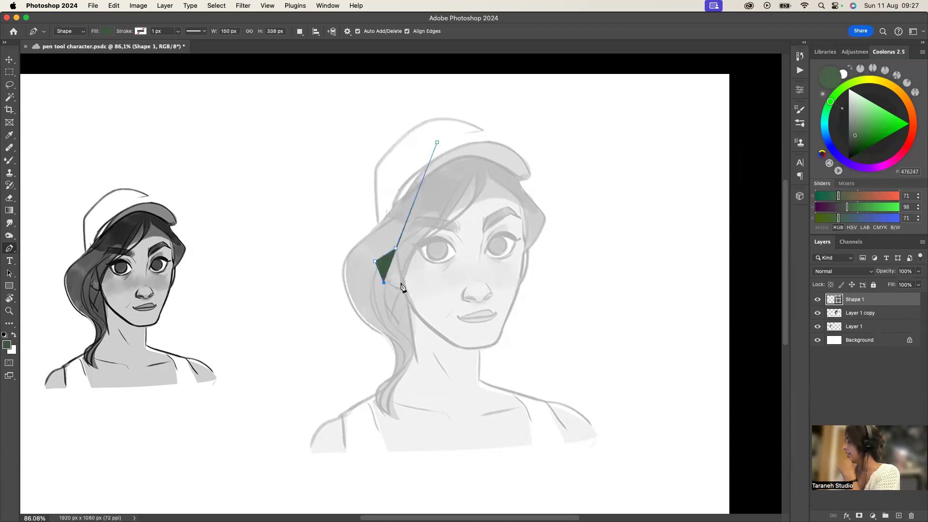
{"action": "left_click", "coordinate": [402, 283]}
{"action": "left_click", "coordinate": [410, 308]}
{"action": "left_click", "coordinate": [464, 350]}
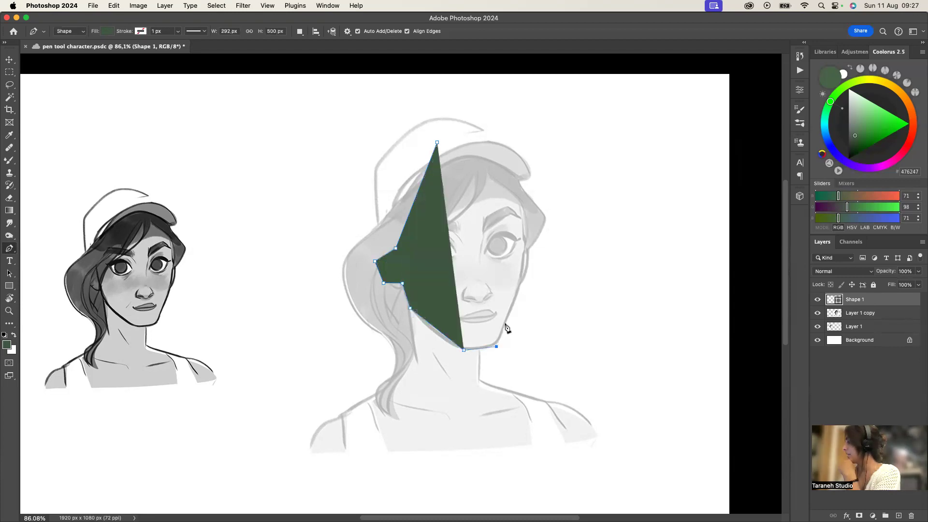
{"action": "left_click", "coordinate": [496, 346]}
{"action": "left_click", "coordinate": [521, 275]}
{"action": "left_click", "coordinate": [518, 199]}
{"action": "left_click", "coordinate": [479, 152]}
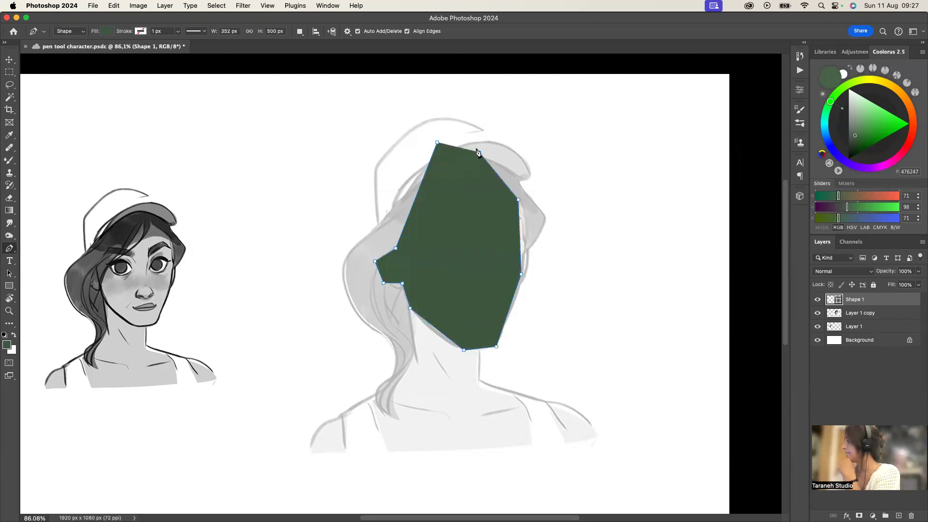
{"action": "left_click", "coordinate": [438, 143]}
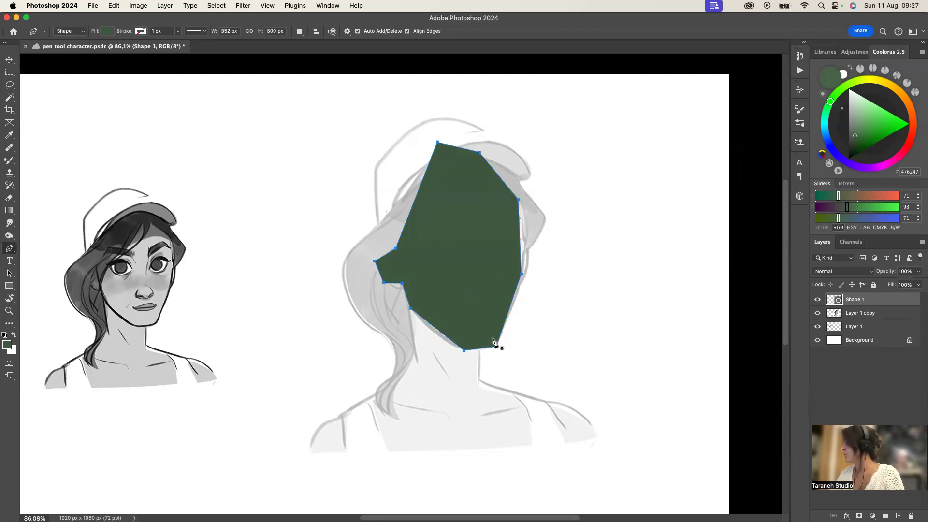
Change the face shape's fill colour to the skin brown b27854
{"action": "double_click", "coordinate": [831, 302]}
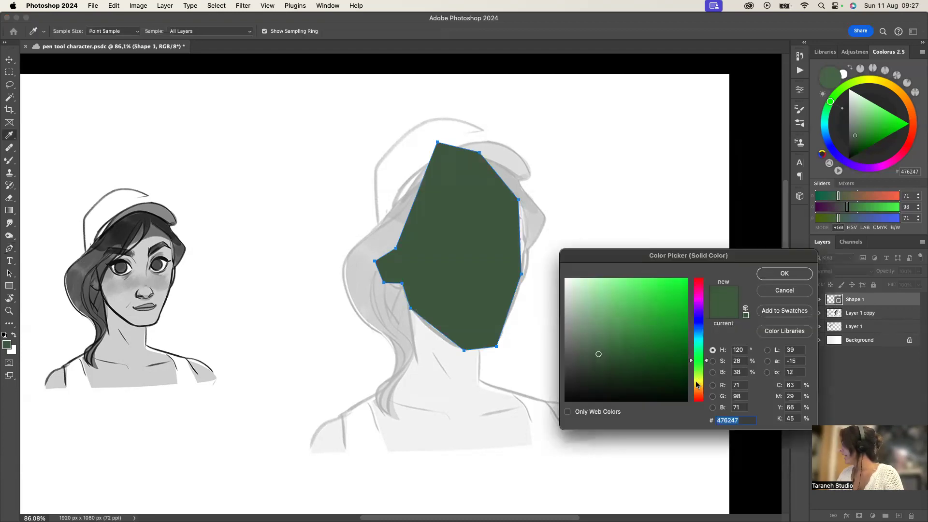
{"action": "left_click_drag", "start_coordinate": [697, 385], "coordinate": [696, 394]}
{"action": "left_click", "coordinate": [632, 317]}
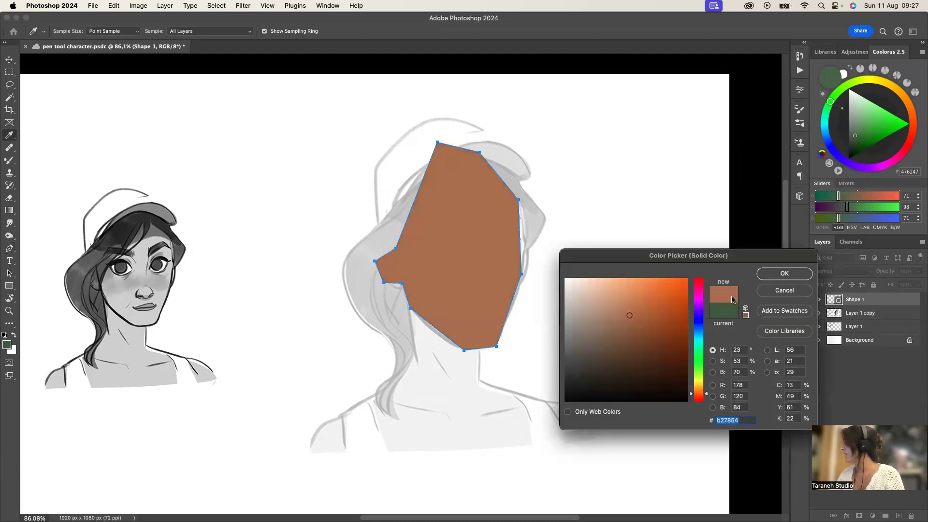
{"action": "left_click", "coordinate": [783, 274]}
Lower the face shape layer's fill to 39% so the sketch shows through
{"action": "mouse_move", "coordinate": [920, 287]}
{"action": "left_mouse_down"}
{"action": "mouse_move", "coordinate": [895, 298]}
{"action": "mouse_move", "coordinate": [923, 298]}
{"action": "mouse_move", "coordinate": [889, 284]}
{"action": "mouse_move", "coordinate": [911, 284]}
{"action": "mouse_move", "coordinate": [899, 302]}
{"action": "mouse_move", "coordinate": [923, 299]}
{"action": "left_mouse_up"}
{"action": "left_click", "coordinate": [919, 285]}
{"action": "left_click", "coordinate": [919, 271]}
{"action": "left_click", "coordinate": [921, 282]}
{"action": "left_click", "coordinate": [919, 285]}
{"action": "left_click_drag", "start_coordinate": [921, 296], "coordinate": [893, 300]}
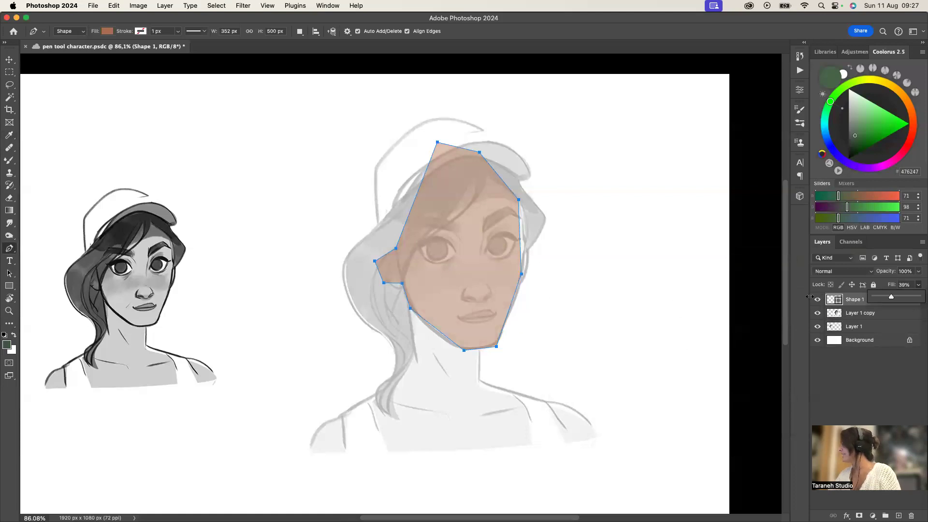
{"action": "left_click", "coordinate": [854, 306]}
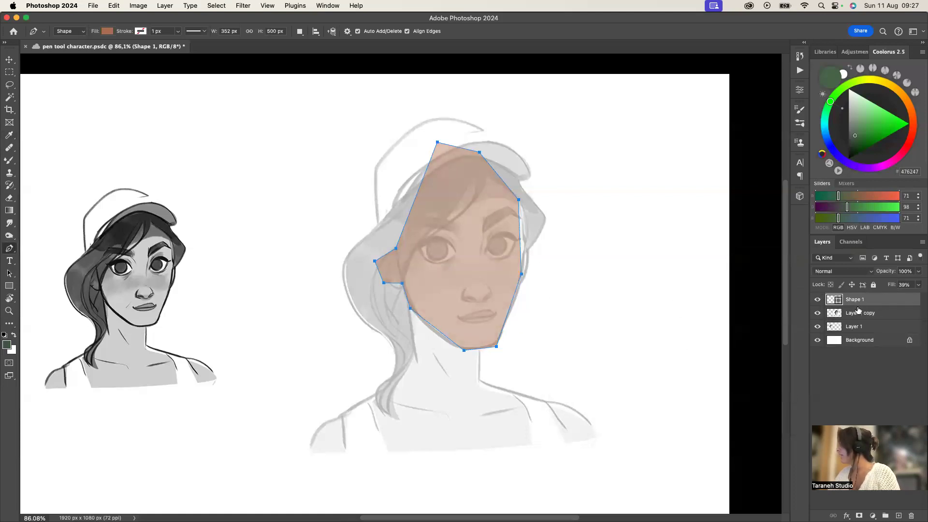
Bend the face shape's straight edge above the right cheek anchor outward along the sketched temple using the Convert Point tool
{"action": "key", "text": "z"}
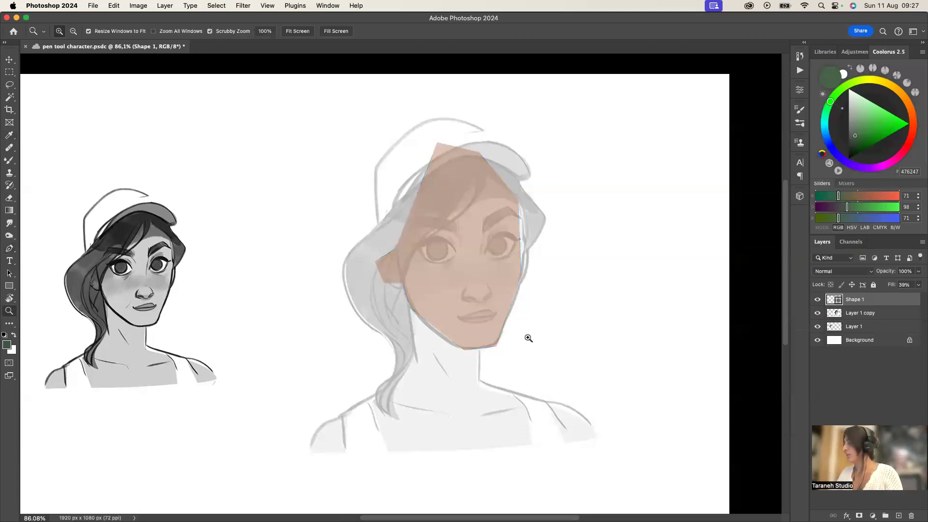
{"action": "left_click", "coordinate": [529, 338]}
{"action": "key", "text": "p"}
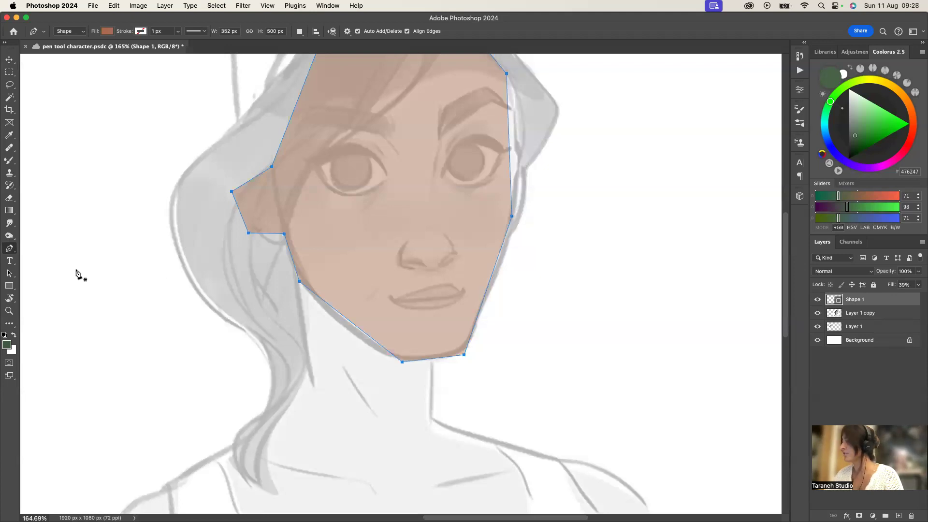
{"action": "left_click", "coordinate": [9, 248]}
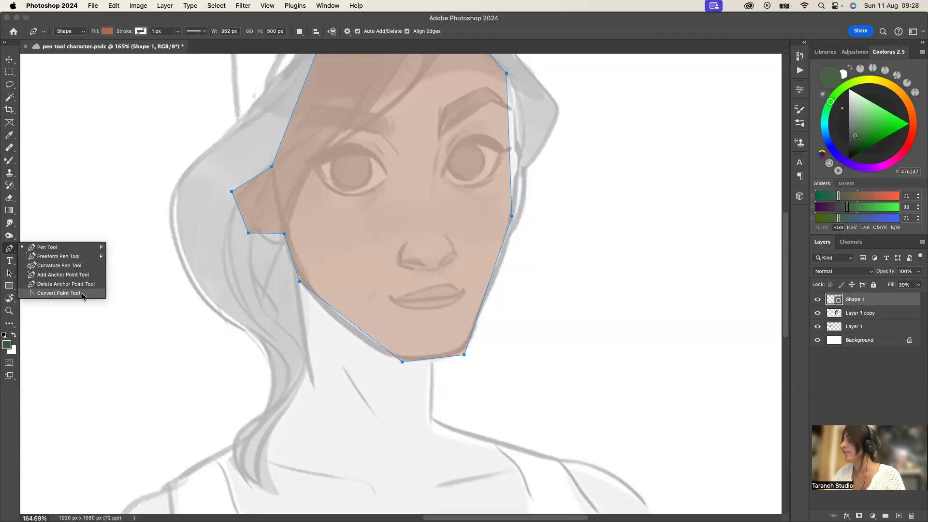
{"action": "left_click", "coordinate": [59, 293]}
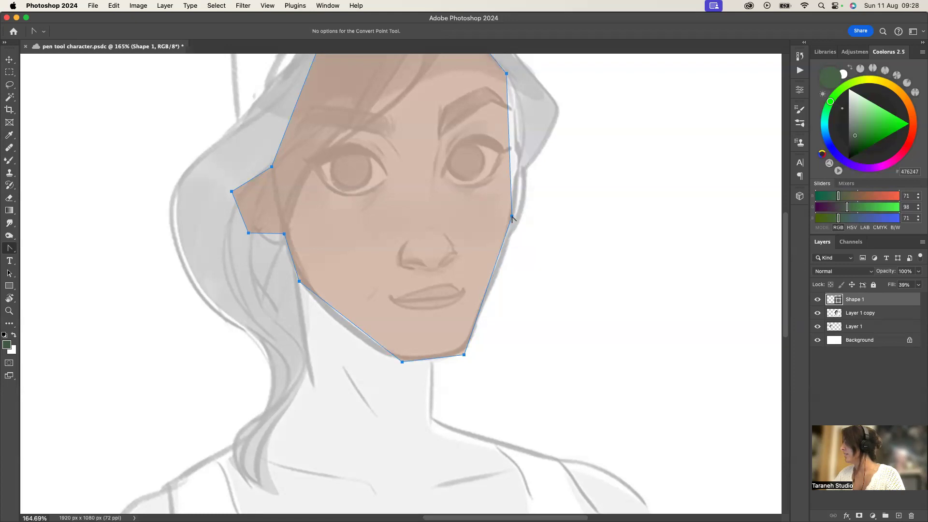
{"action": "left_click_drag", "start_coordinate": [512, 216], "coordinate": [534, 167]}
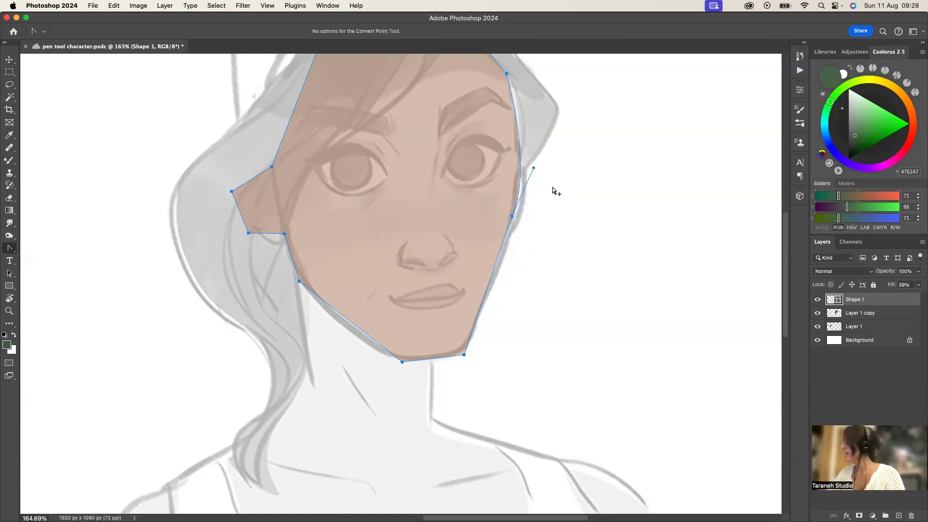
{"action": "key", "text": "super+z"}
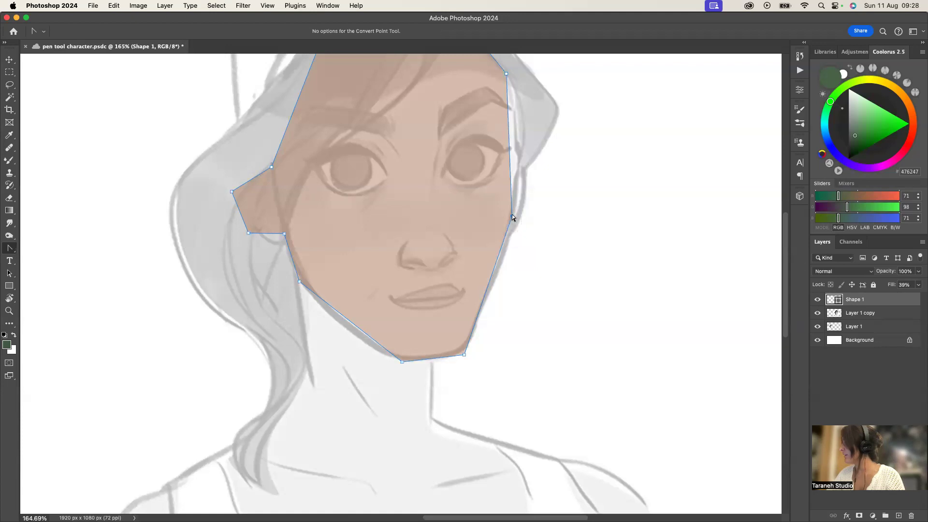
{"action": "left_click_drag", "start_coordinate": [512, 217], "coordinate": [534, 209]}
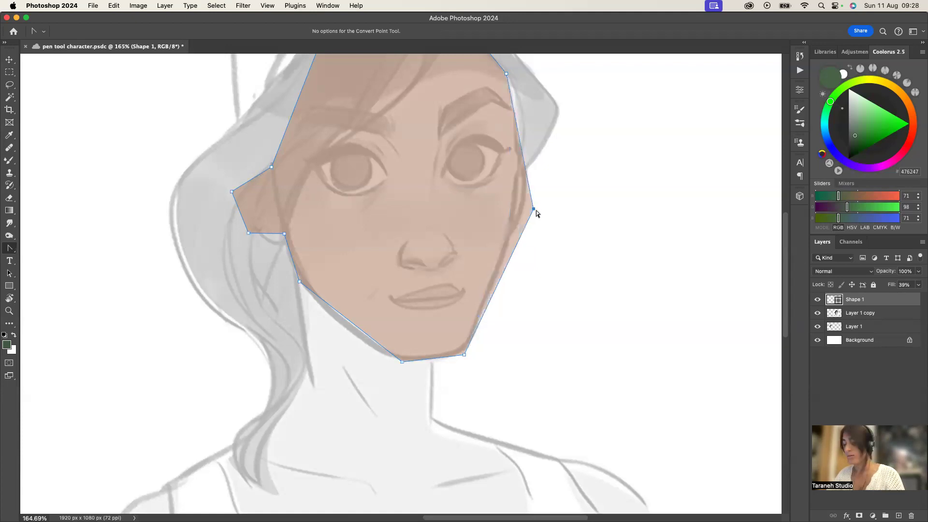
{"action": "key", "text": "super+z"}
{"action": "left_click_drag", "start_coordinate": [512, 217], "coordinate": [530, 164]}
{"action": "left_click_drag", "start_coordinate": [512, 217], "coordinate": [529, 168]}
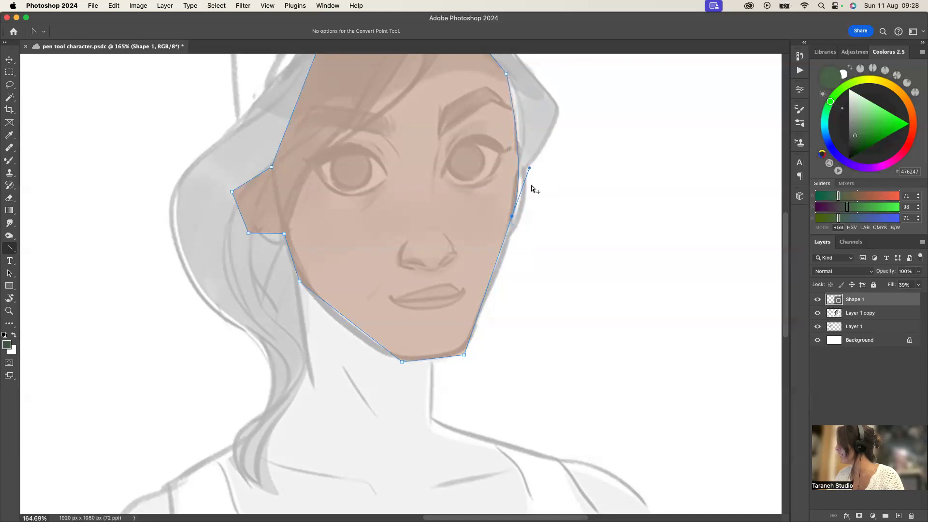
{"action": "left_click_drag", "start_coordinate": [465, 355], "coordinate": [474, 342]}
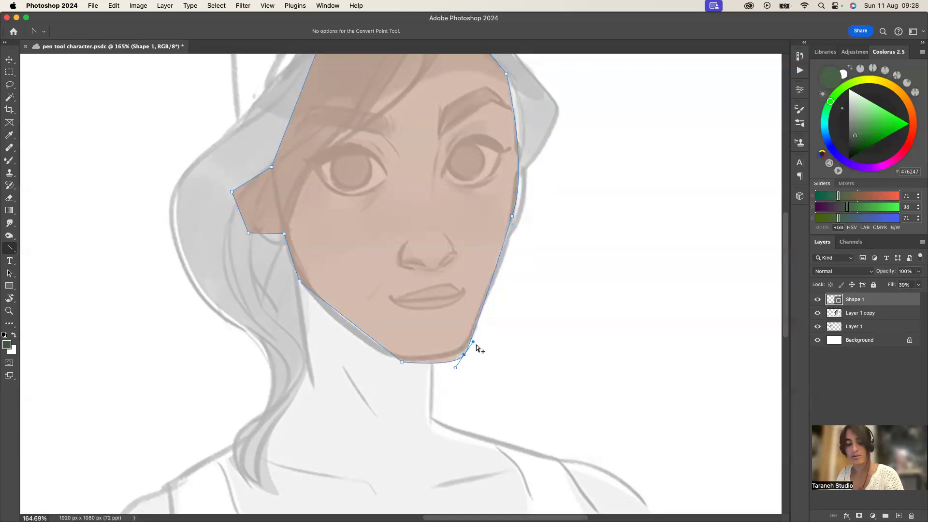
{"action": "left_click", "coordinate": [465, 356]}
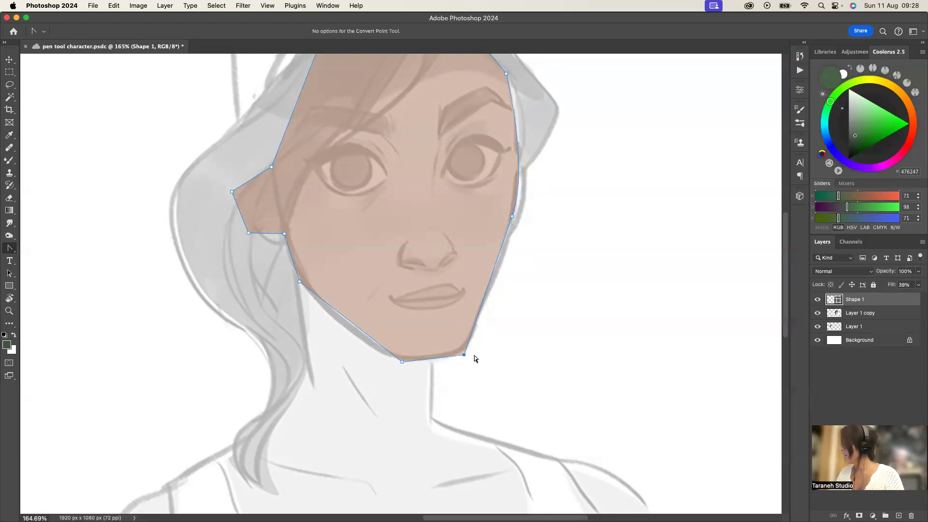
{"action": "right_click", "coordinate": [9, 248]}
{"action": "left_click", "coordinate": [65, 292]}
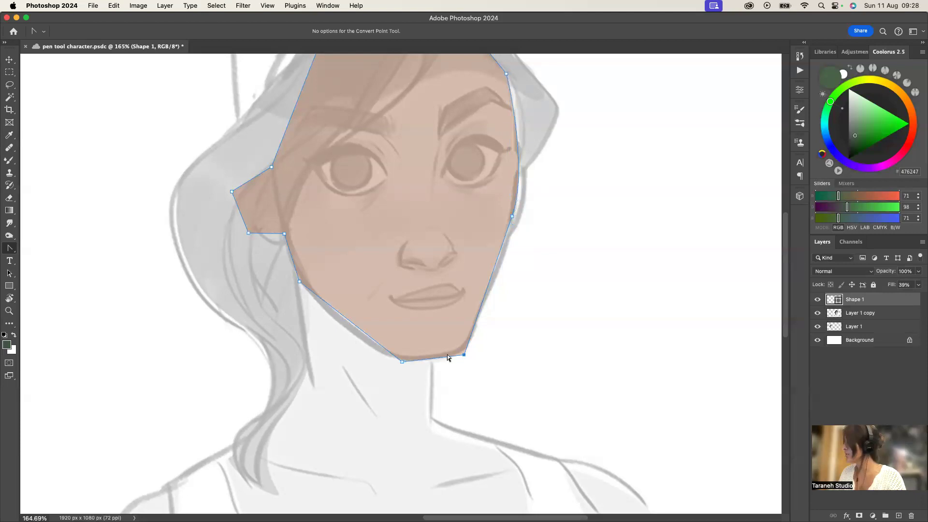
With the Pen tool active, move the chin's right corner anchor slightly inward and pull out curve handles to round it along the jawline
{"action": "right_click", "coordinate": [9, 248]}
{"action": "left_click", "coordinate": [47, 247]}
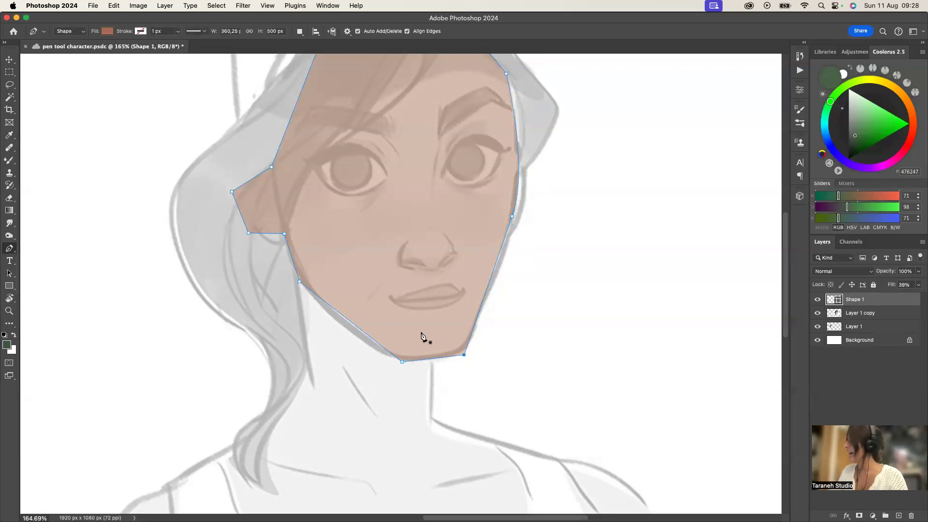
{"action": "left_click", "coordinate": [464, 356]}
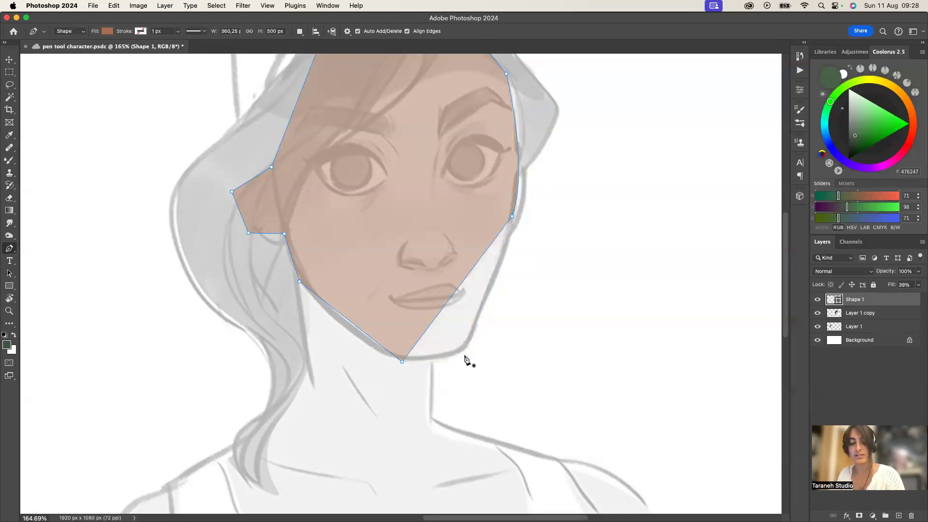
{"action": "key", "text": "super+z"}
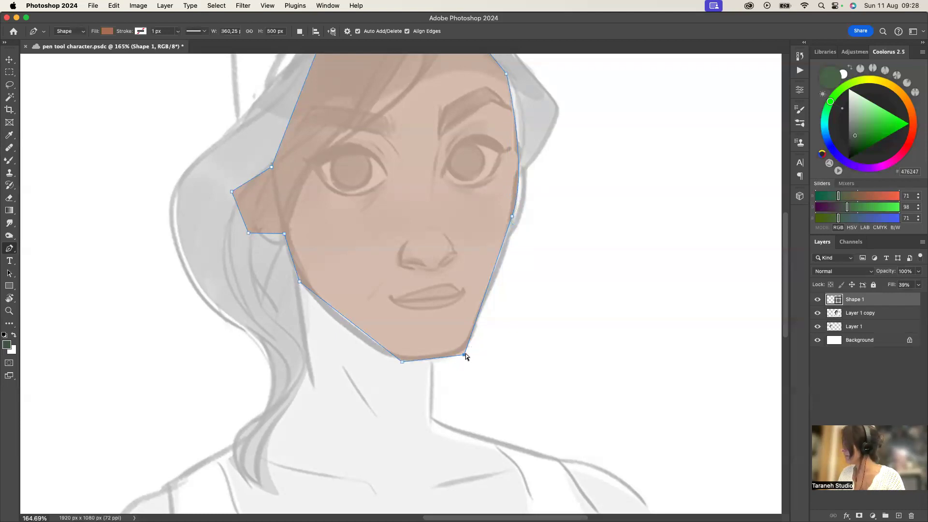
{"action": "left_click_drag", "start_coordinate": [464, 356], "coordinate": [461, 351]}
{"action": "left_click_drag", "start_coordinate": [458, 352], "coordinate": [477, 343]}
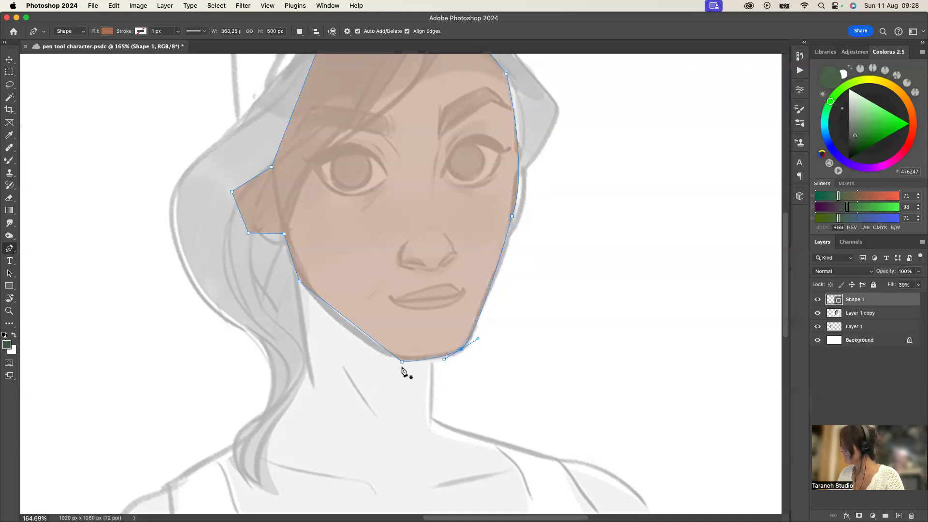
Curve the face shape's anchors at the chin's left corner, left jaw and earlobe to follow the sketched outline
{"action": "mouse_move", "coordinate": [400, 361]}
{"action": "left_mouse_down"}
{"action": "mouse_move", "coordinate": [379, 355]}
{"action": "mouse_move", "coordinate": [402, 366]}
{"action": "left_mouse_up"}
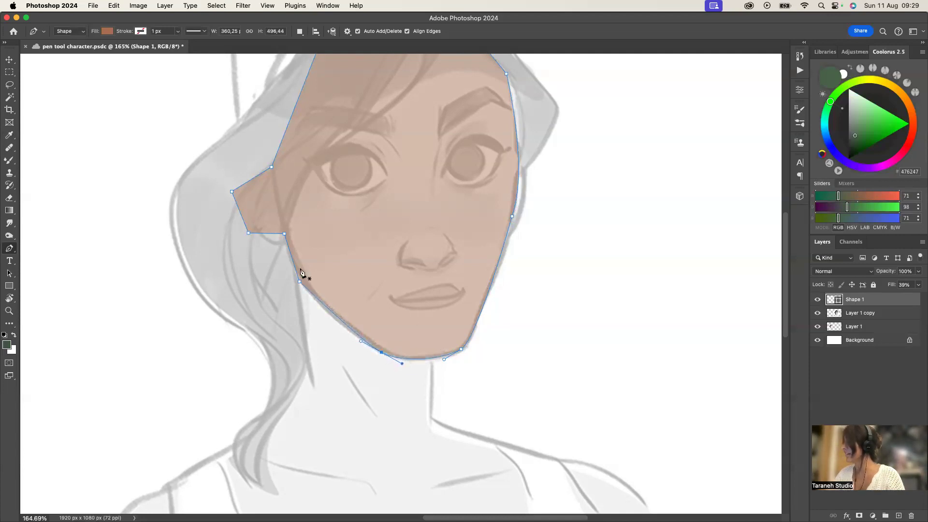
{"action": "left_click_drag", "start_coordinate": [304, 289], "coordinate": [311, 293]}
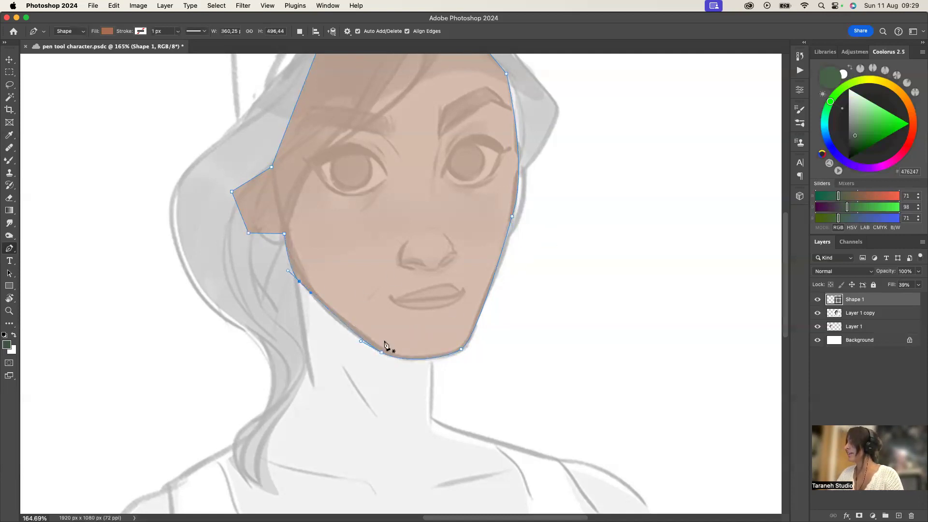
{"action": "scroll", "coordinate": [385, 337], "scroll_direction": "up", "scroll_amount": 3}
{"action": "scroll", "coordinate": [385, 337], "scroll_direction": "right", "scroll_amount": 2}
{"action": "scroll", "coordinate": [381, 335], "scroll_direction": "right", "scroll_amount": 1}
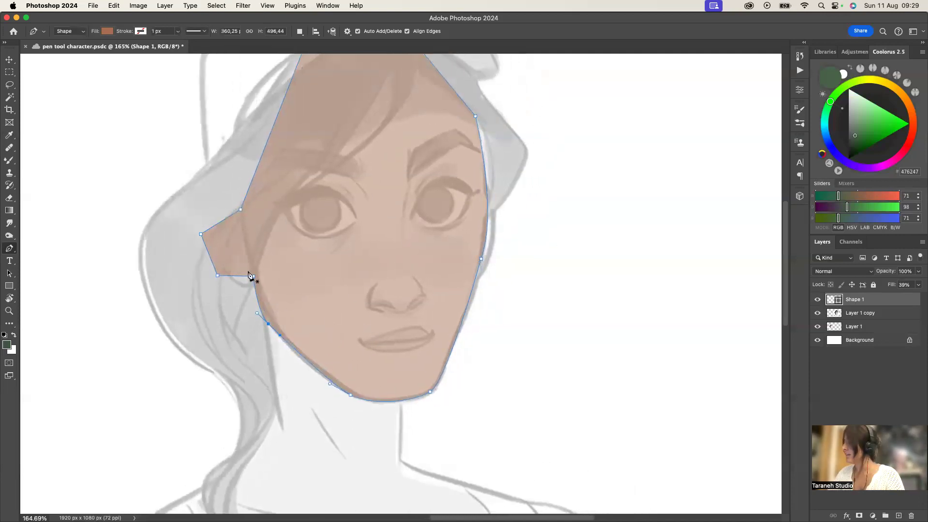
{"action": "left_click_drag", "start_coordinate": [216, 275], "coordinate": [252, 297]}
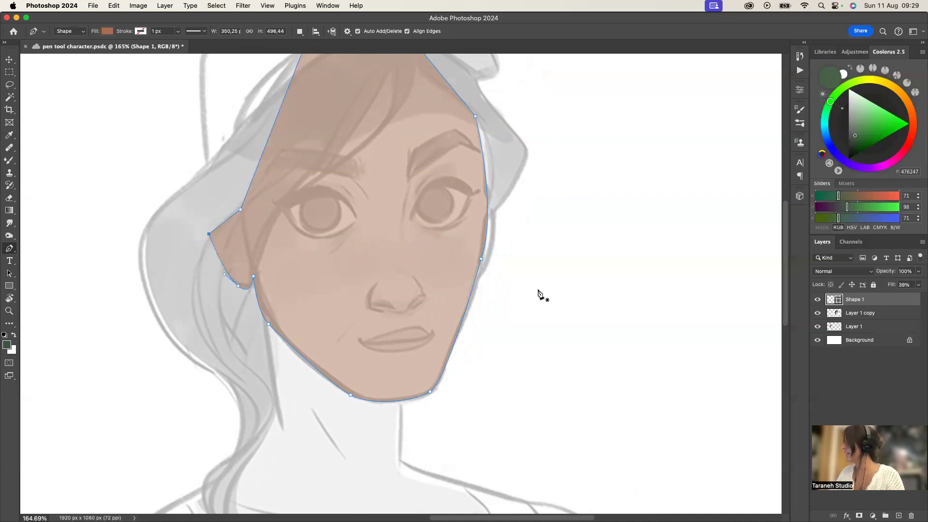
Add an anchor on the face's edge beside the right eye and adjust its position to the sketched temple
{"action": "scroll", "coordinate": [515, 300], "scroll_direction": "up", "scroll_amount": 3}
{"action": "left_click", "coordinate": [452, 234]}
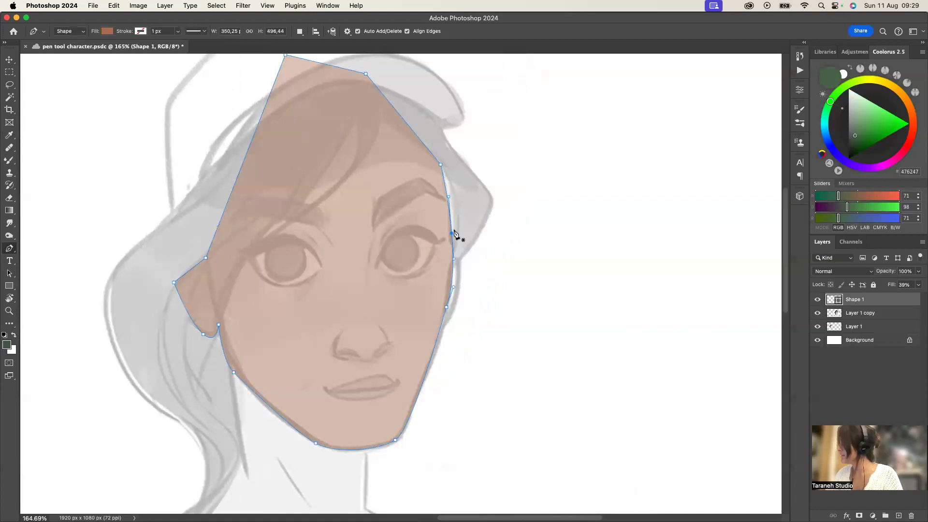
{"action": "left_click", "coordinate": [467, 224], "text": "ctrl"}
{"action": "left_click", "coordinate": [448, 292], "text": "ctrl"}
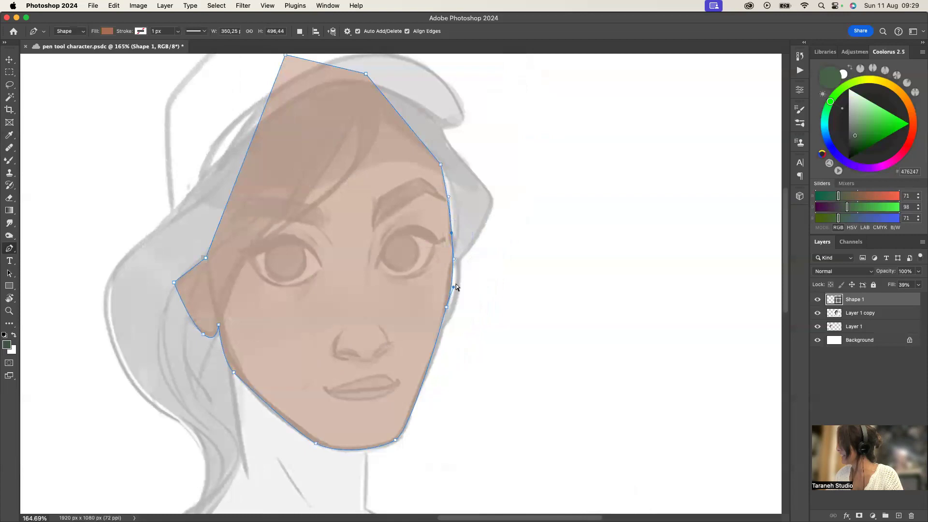
{"action": "left_click", "coordinate": [438, 346], "text": "ctrl"}
{"action": "left_click", "coordinate": [451, 235]}
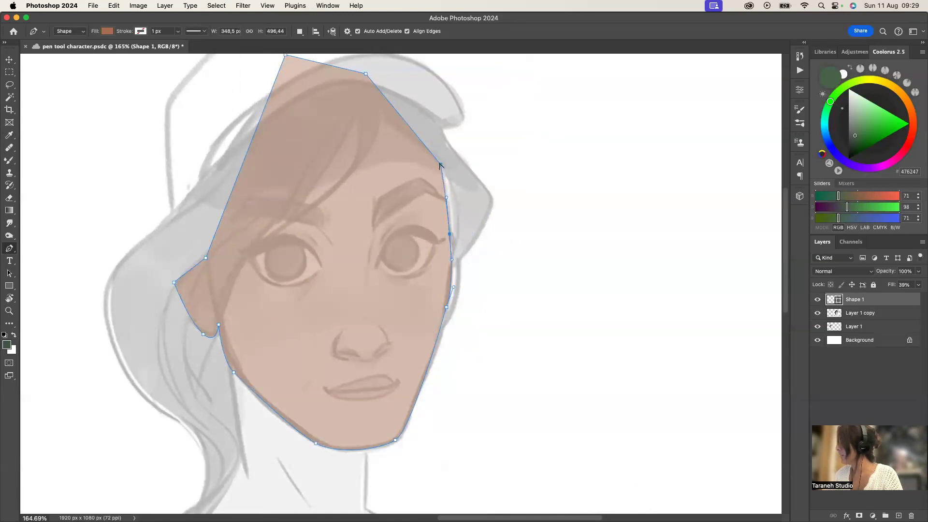
Raise the forehead's right anchor with curve handles to round the forehead, and nudge the anchor beside the eye outward
{"action": "left_click_drag", "start_coordinate": [441, 165], "coordinate": [426, 115]}
{"action": "left_click_drag", "start_coordinate": [441, 164], "coordinate": [439, 150]}
{"action": "left_click_drag", "start_coordinate": [449, 236], "coordinate": [453, 235]}
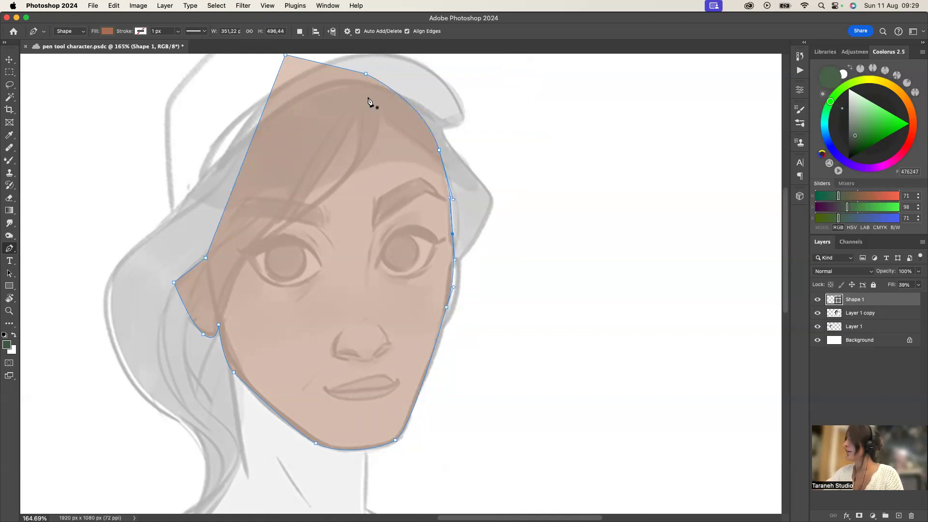
Round the top of the head by lowering and curving its upper-left anchor and deleting the anchor at the crown's right
{"action": "scroll", "coordinate": [375, 133], "scroll_direction": "up", "scroll_amount": 5}
{"action": "scroll", "coordinate": [348, 176], "scroll_direction": "down", "scroll_amount": 2}
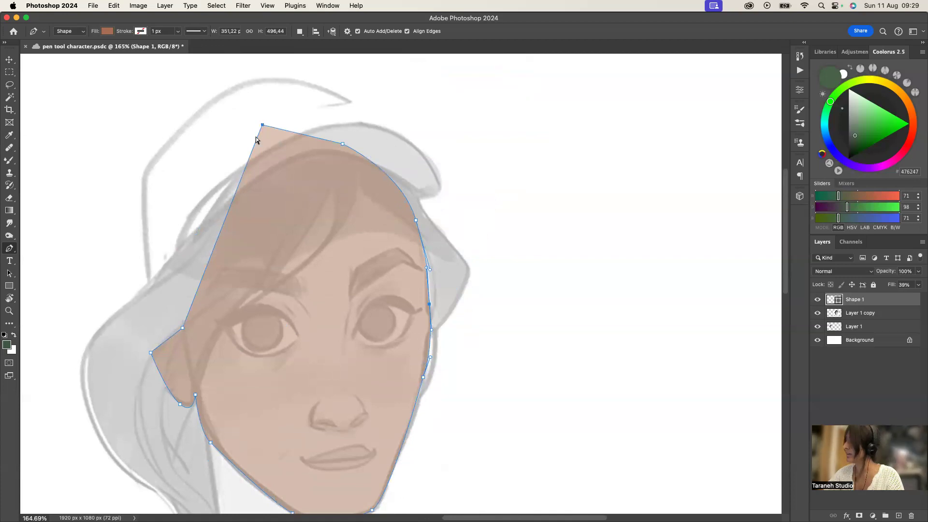
{"action": "left_click_drag", "start_coordinate": [262, 126], "coordinate": [145, 216]}
{"action": "mouse_move", "coordinate": [343, 144]}
{"action": "left_mouse_down"}
{"action": "mouse_move", "coordinate": [366, 146]}
{"action": "mouse_move", "coordinate": [355, 145]}
{"action": "left_mouse_up"}
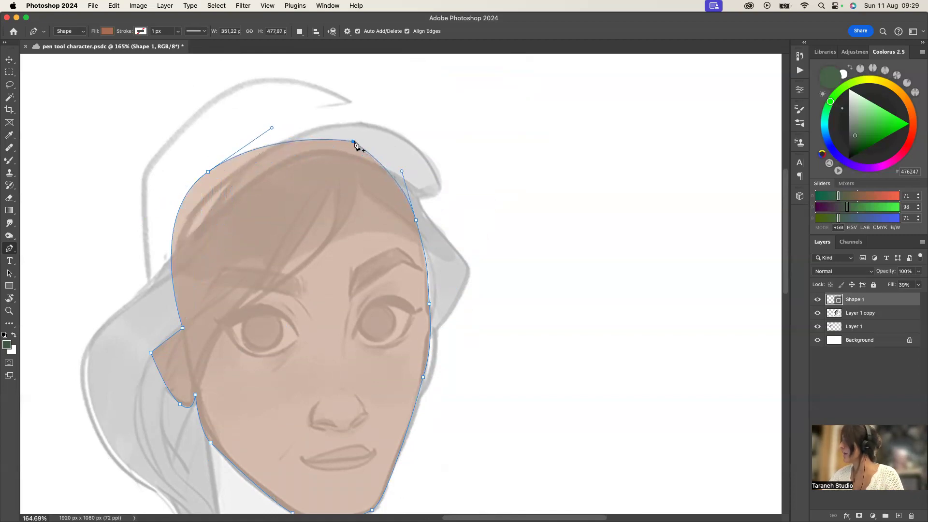
{"action": "left_click", "coordinate": [353, 141]}
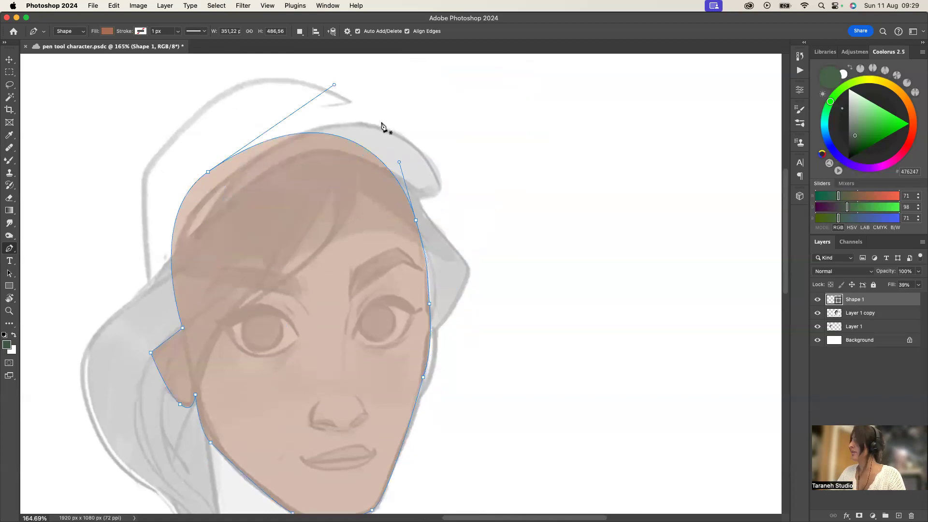
With the Pen tool active, move the face's left jaw anchor slightly inward onto the sketched jawline
{"action": "left_click", "coordinate": [9, 311]}
{"action": "left_click_drag", "start_coordinate": [368, 360], "coordinate": [340, 354]}
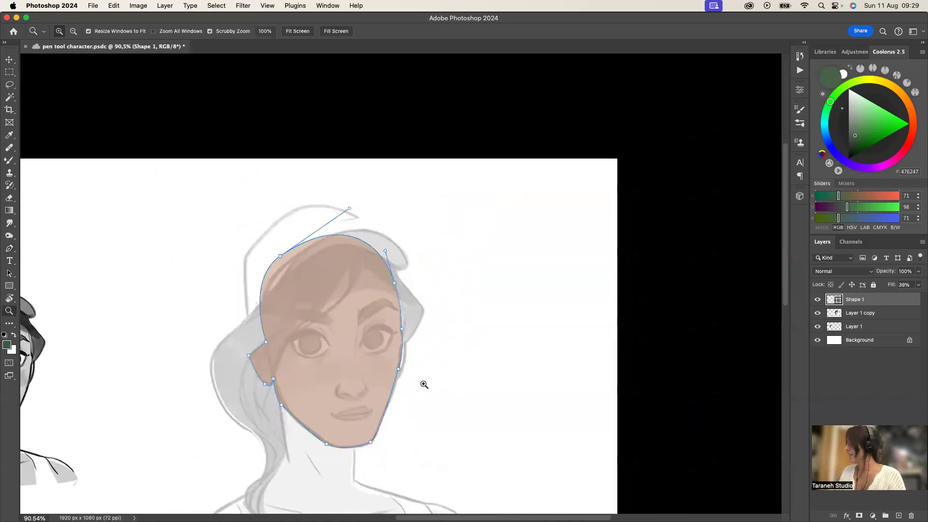
{"action": "scroll", "coordinate": [415, 389], "scroll_direction": "down", "scroll_amount": 3}
{"action": "key", "text": "p"}
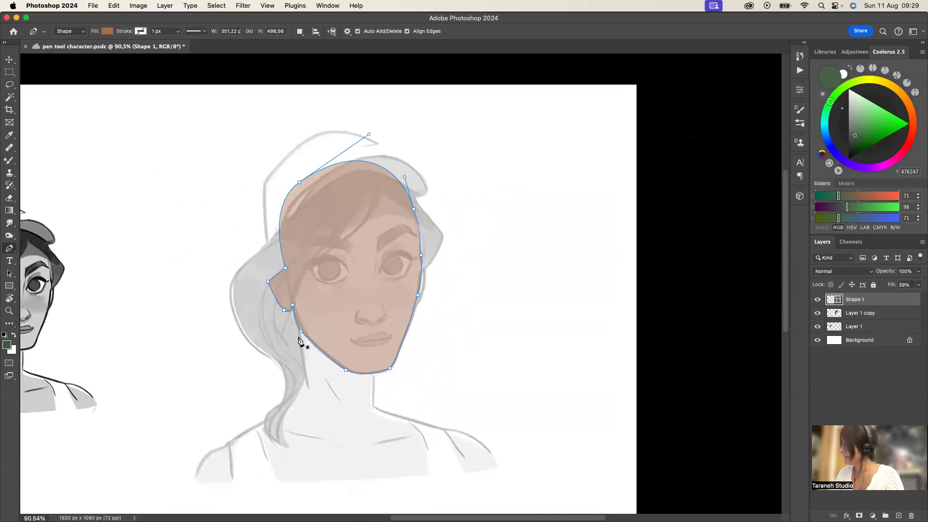
{"action": "left_click_drag", "start_coordinate": [301, 331], "coordinate": [305, 332]}
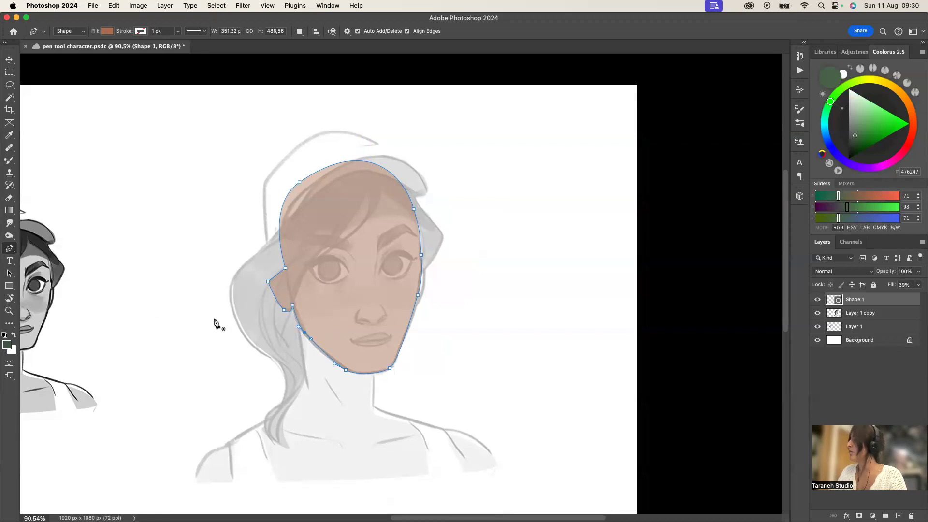
Draw a closed straight-edged Pen shape over the sketched neck and shoulders, overlapping the lower face
{"action": "left_click", "coordinate": [336, 319]}
{"action": "left_click", "coordinate": [292, 305]}
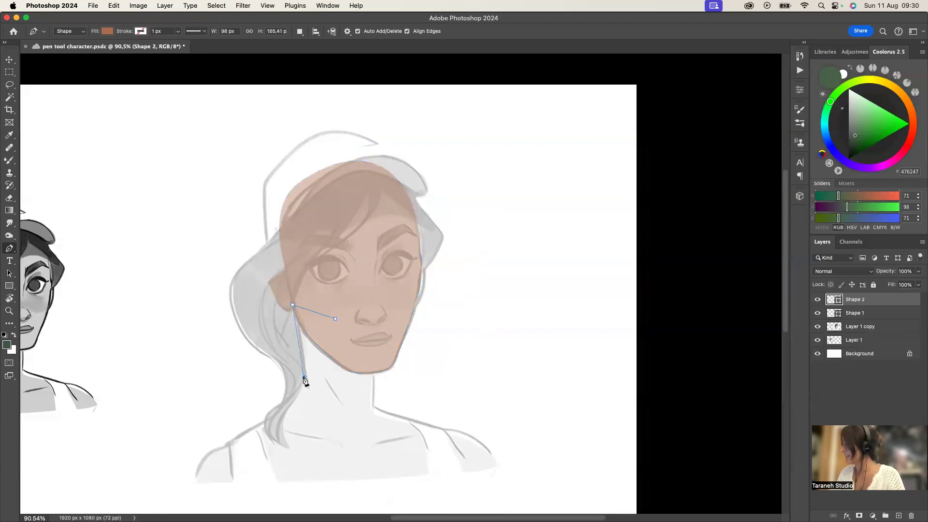
{"action": "left_click", "coordinate": [303, 377]}
{"action": "left_click", "coordinate": [276, 417]}
{"action": "left_click", "coordinate": [206, 454]}
{"action": "left_click", "coordinate": [193, 487]}
{"action": "left_click", "coordinate": [505, 472]}
{"action": "left_click", "coordinate": [451, 430]}
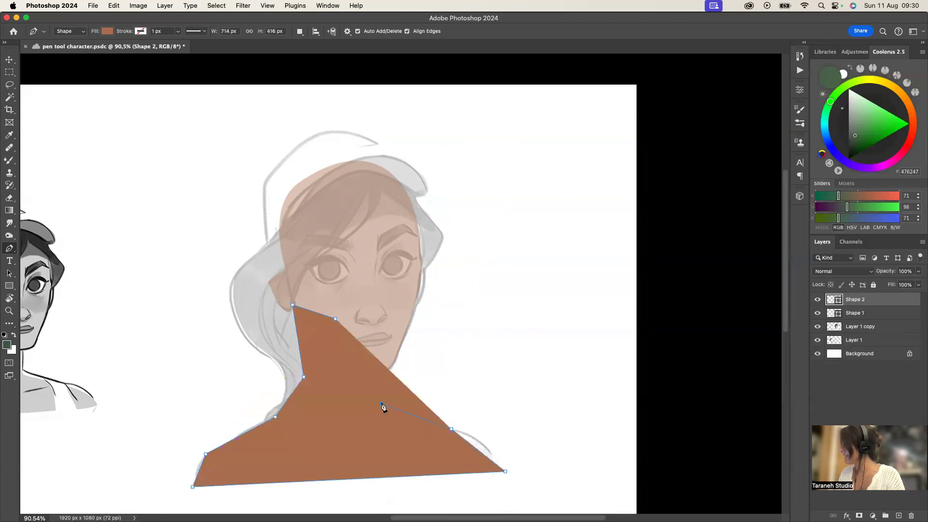
{"action": "left_click", "coordinate": [382, 404]}
{"action": "left_click", "coordinate": [376, 346]}
{"action": "left_click", "coordinate": [335, 319]}
Lower the neck-and-shoulders shape's fill to 33% and move the anchor at the neck's right base inward onto the sketch
{"action": "left_click", "coordinate": [919, 285]}
{"action": "left_click_drag", "start_coordinate": [921, 297], "coordinate": [889, 296]}
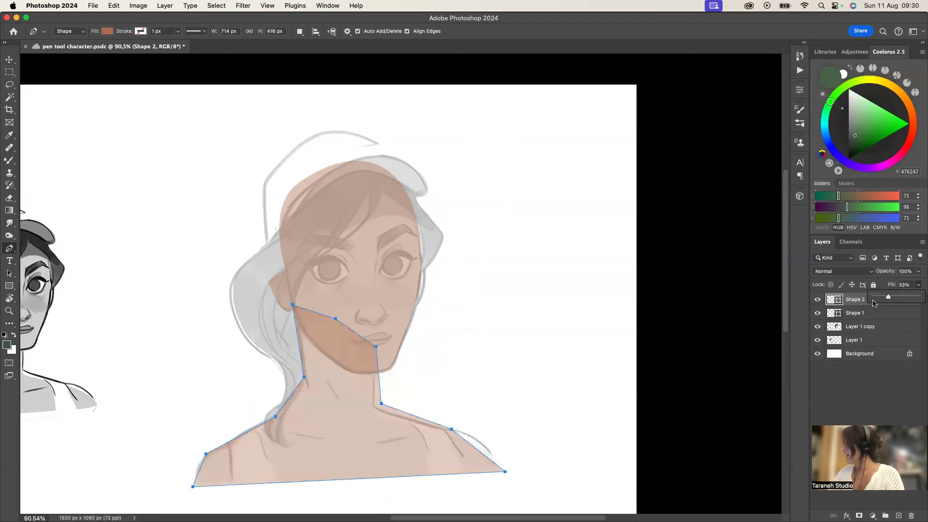
{"action": "left_click", "coordinate": [381, 405]}
{"action": "left_click_drag", "start_coordinate": [381, 404], "coordinate": [374, 405]}
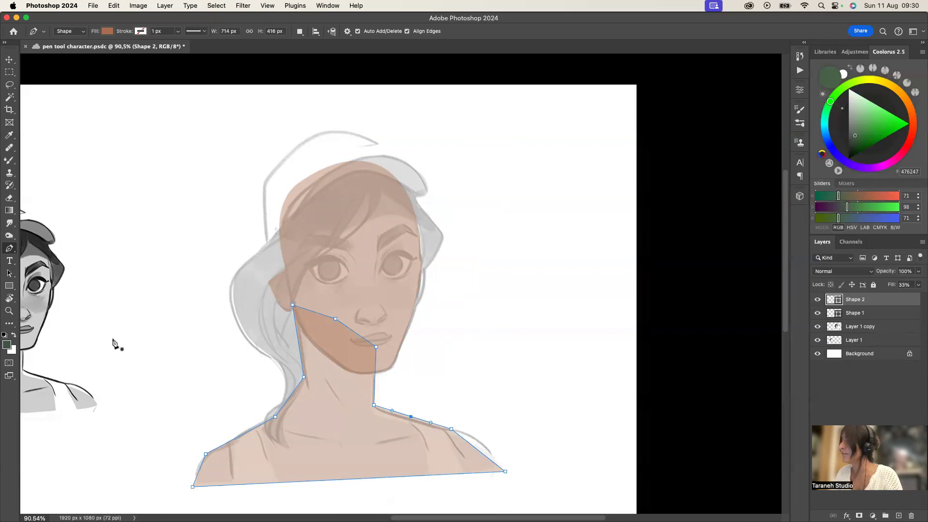
Try to scale the selected right shoulder anchor to about 111% with Free Transform
{"action": "key", "text": "ctrl+t"}
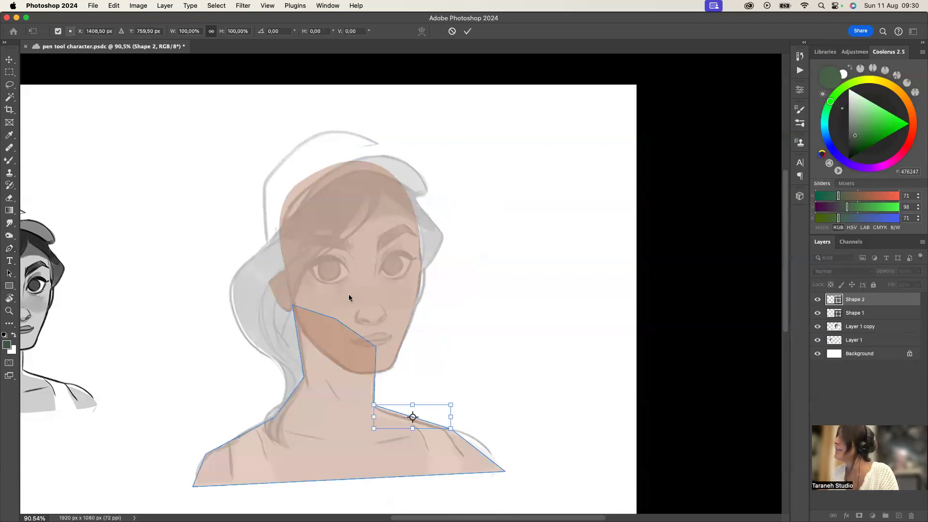
{"action": "mouse_move", "coordinate": [450, 405]}
{"action": "left_mouse_down"}
{"action": "mouse_move", "coordinate": [498, 382]}
{"action": "mouse_move", "coordinate": [442, 392]}
{"action": "mouse_move", "coordinate": [459, 403]}
{"action": "left_mouse_up"}
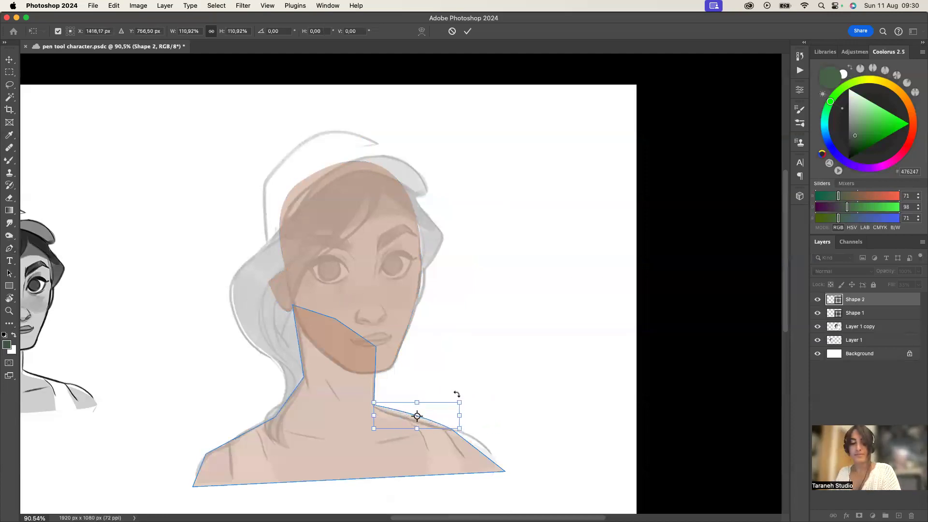
{"action": "key", "text": "Return"}
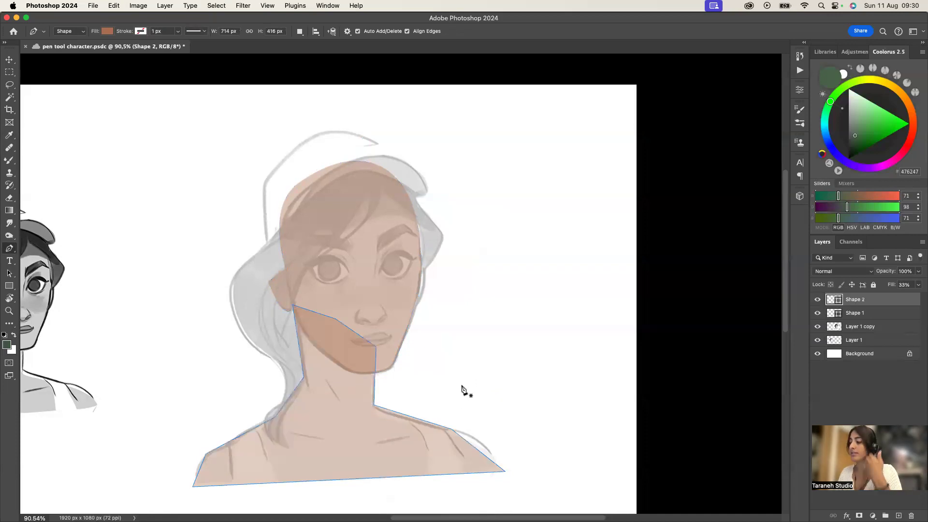
Curve both shoulders and the neck's left base along the sketch, and nudge the neck's top anchor under the ear
{"action": "left_click", "coordinate": [407, 419]}
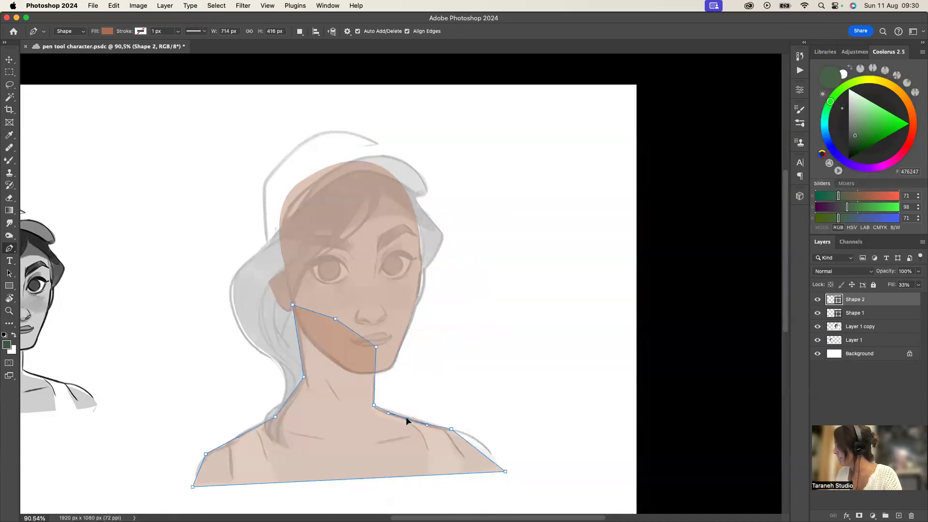
{"action": "left_click_drag", "start_coordinate": [452, 430], "coordinate": [491, 434]}
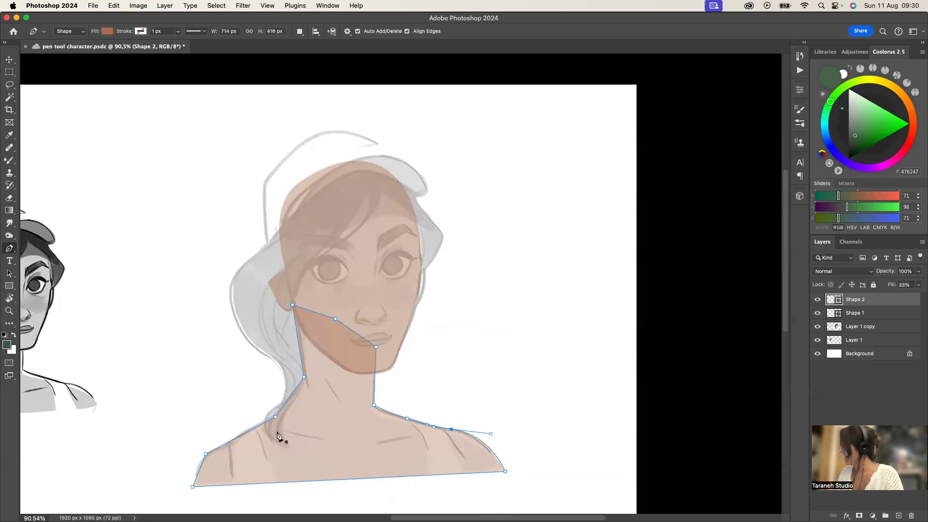
{"action": "left_click_drag", "start_coordinate": [275, 417], "coordinate": [254, 430]}
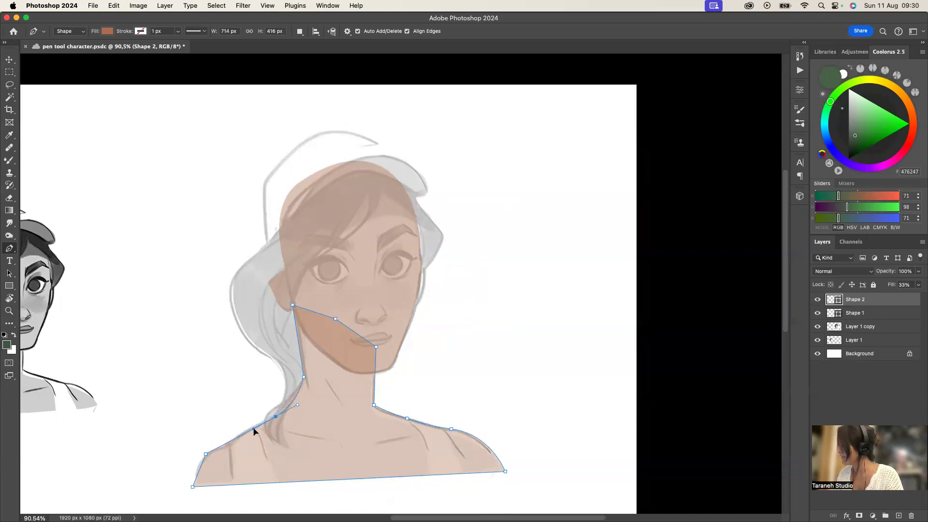
{"action": "left_click_drag", "start_coordinate": [206, 453], "coordinate": [194, 464]}
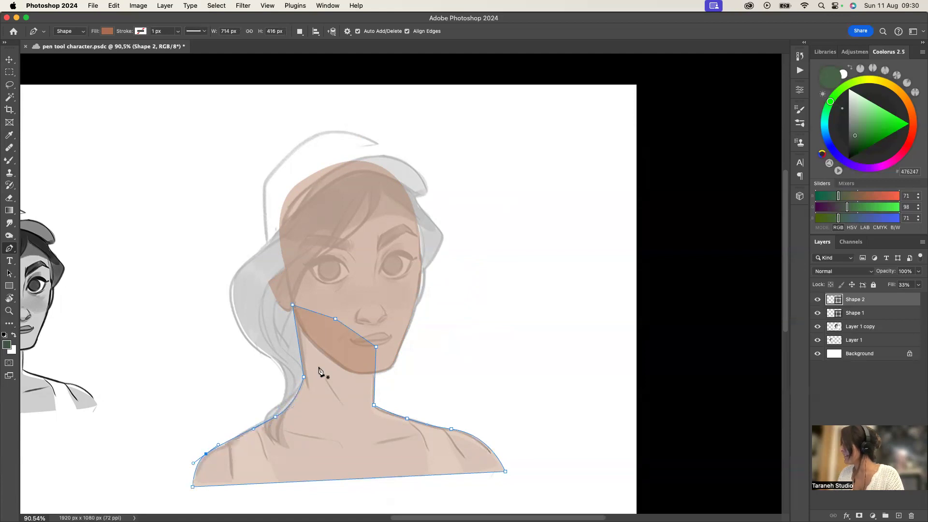
{"action": "left_click_drag", "start_coordinate": [293, 305], "coordinate": [295, 304]}
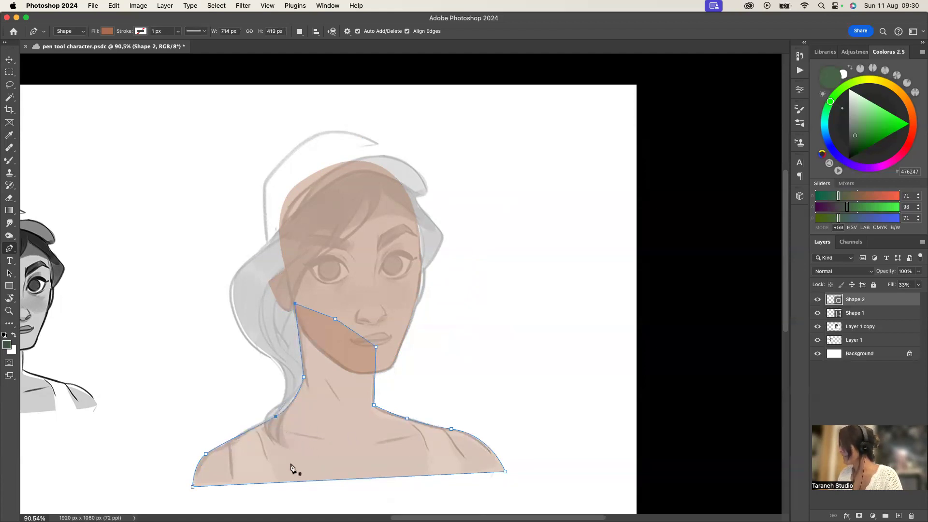
Place the neck-and-shoulders layer below the face layer and rename the two layers body and face
{"action": "left_click_drag", "start_coordinate": [864, 313], "coordinate": [866, 322]}
{"action": "type", "text": "body"}
{"action": "double_click", "coordinate": [855, 299]}
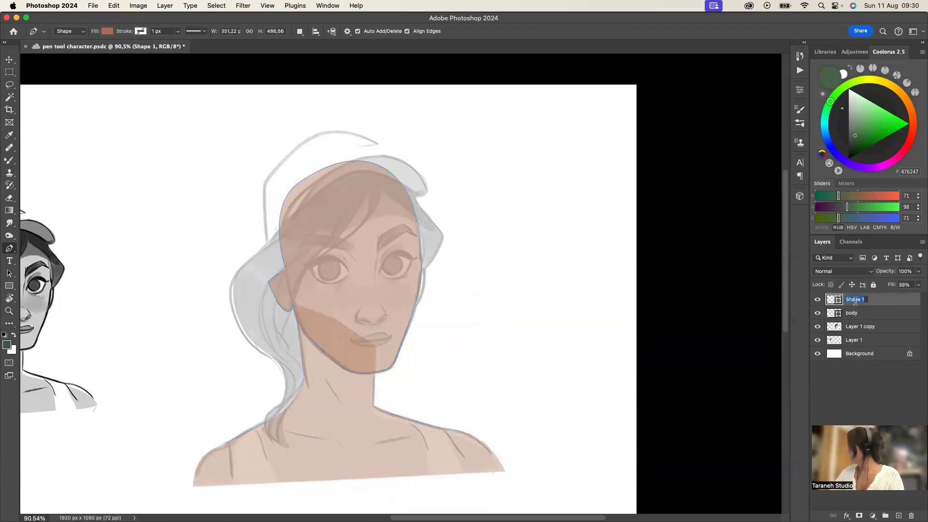
{"action": "type", "text": "face"}
{"action": "key", "text": "Return"}
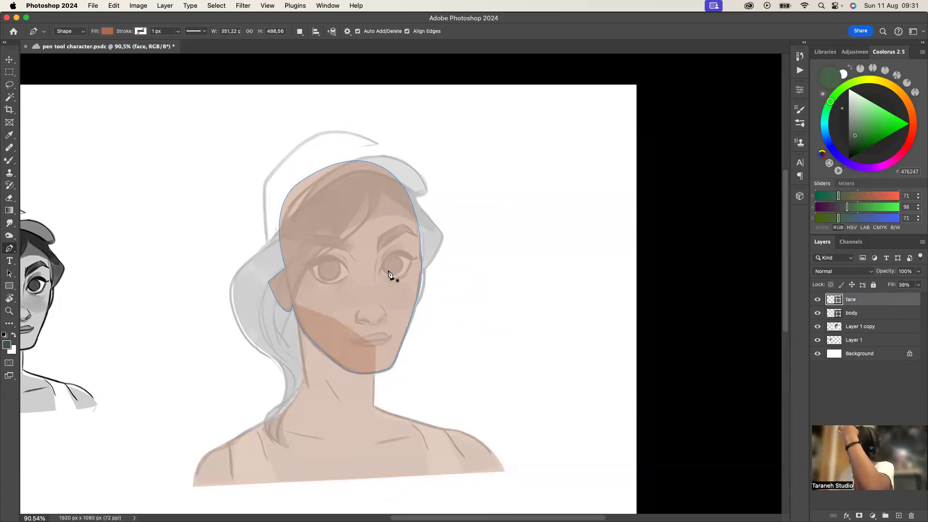
Draw a closed straight-edged Pen shape around the sketched hair, from the fringe around the head and down the ponytail
{"action": "left_click", "coordinate": [383, 193]}
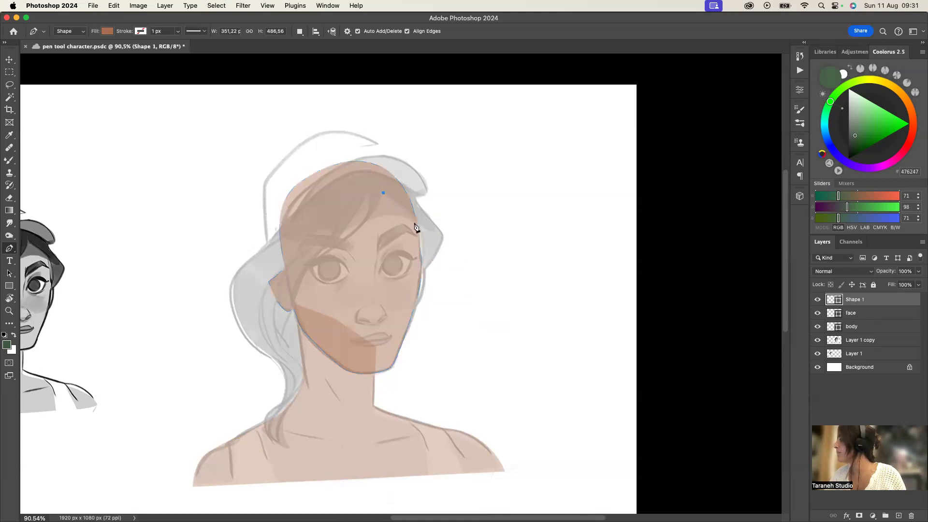
{"action": "left_click", "coordinate": [415, 222]}
{"action": "left_click", "coordinate": [420, 272]}
{"action": "left_click", "coordinate": [443, 235]}
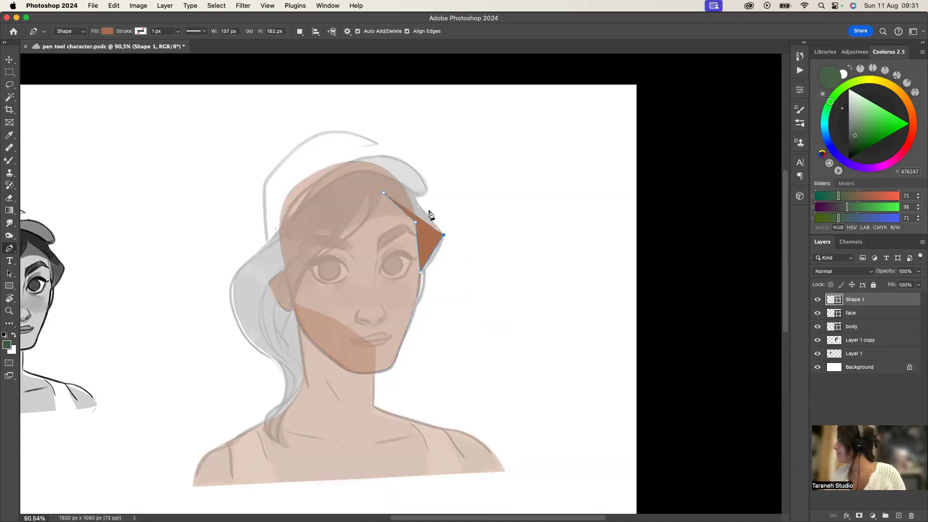
{"action": "left_click", "coordinate": [406, 188]}
{"action": "left_click", "coordinate": [358, 170]}
{"action": "left_click", "coordinate": [286, 215]}
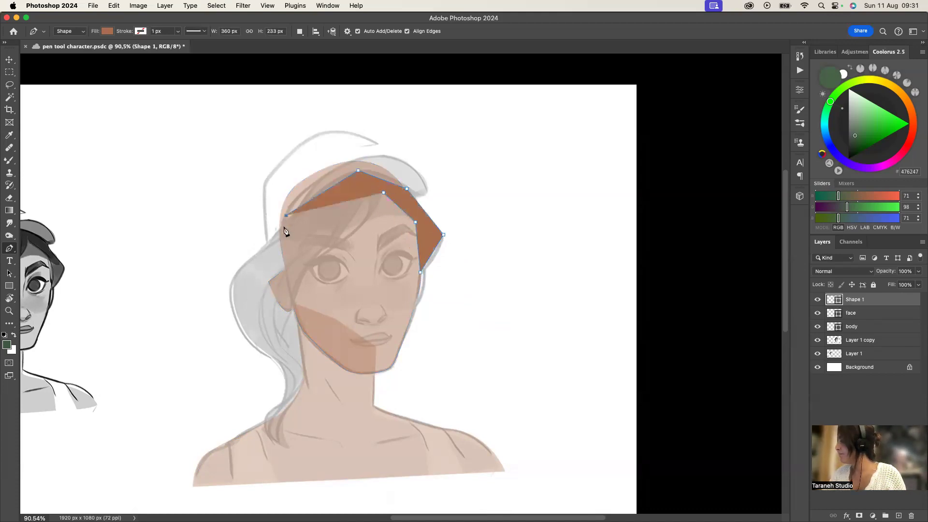
{"action": "left_click", "coordinate": [230, 285]}
{"action": "left_click", "coordinate": [281, 366]}
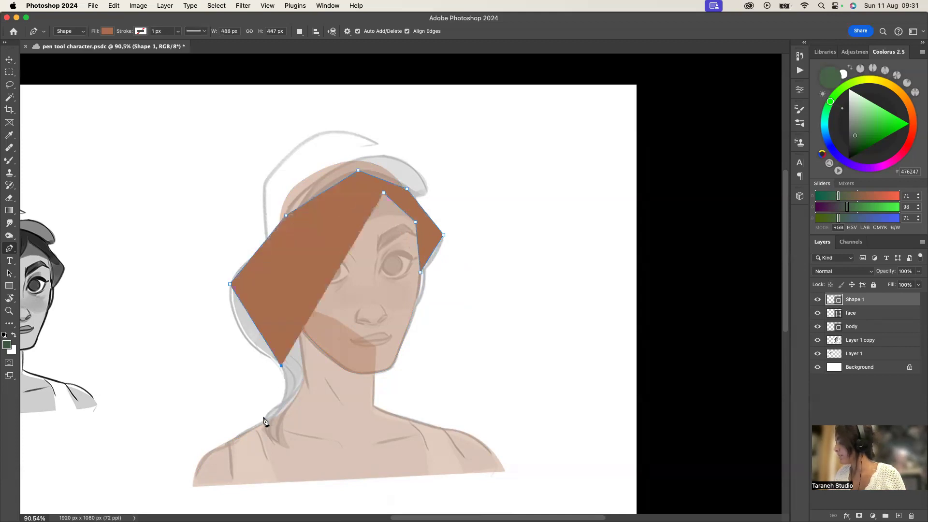
{"action": "left_click", "coordinate": [264, 417]}
{"action": "left_click", "coordinate": [292, 453]}
{"action": "left_click", "coordinate": [292, 404]}
{"action": "left_click", "coordinate": [307, 380]}
{"action": "left_click", "coordinate": [296, 310]}
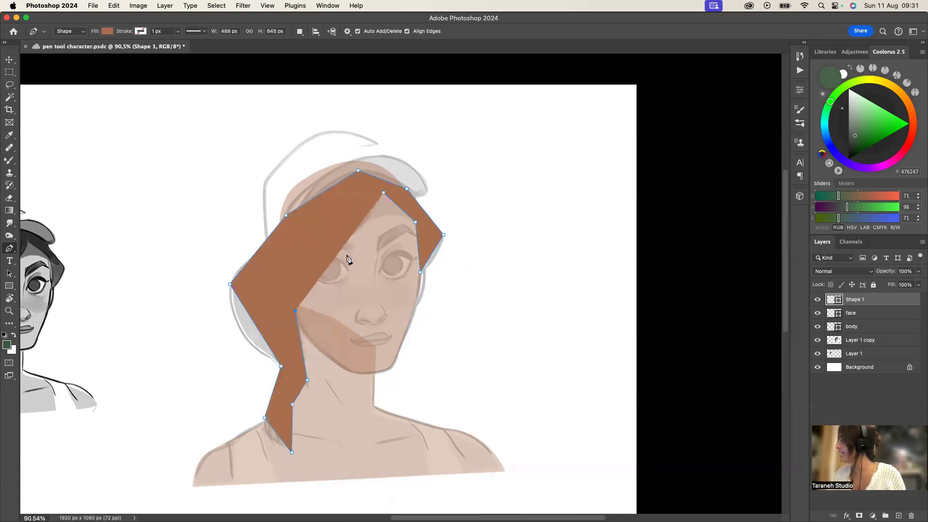
{"action": "left_click", "coordinate": [334, 246]}
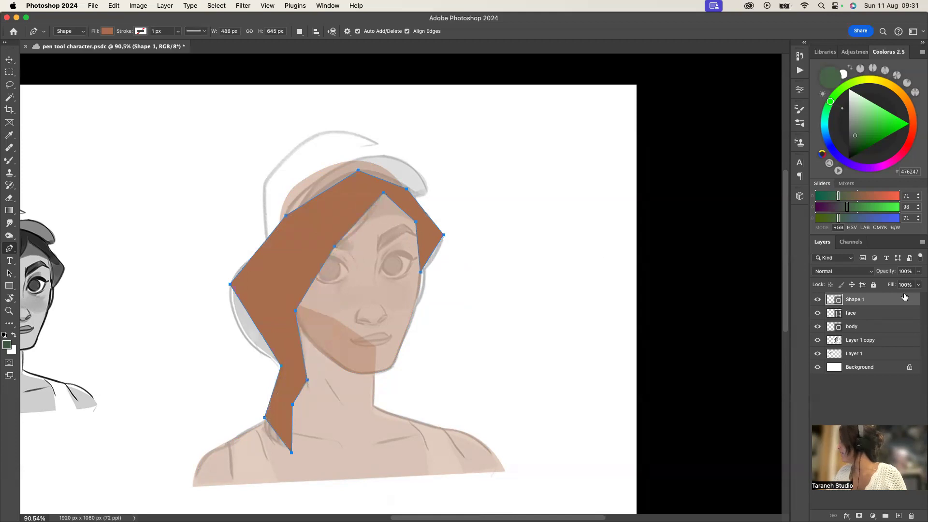
Lower the hair shape layer's fill to 51%
{"action": "left_click", "coordinate": [918, 285]}
{"action": "left_click_drag", "start_coordinate": [919, 296], "coordinate": [896, 299]}
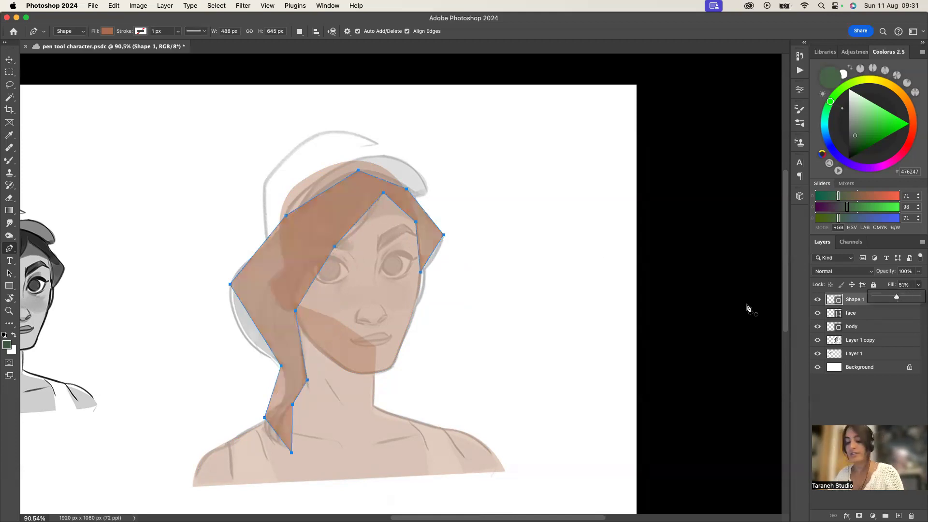
Curve the hair shape's inner edge along the fringe and beside the face, and round its outer corner at the right temple
{"action": "left_click", "coordinate": [362, 216]}
{"action": "left_click_drag", "start_coordinate": [363, 219], "coordinate": [366, 225]}
{"action": "left_click_drag", "start_coordinate": [314, 284], "coordinate": [304, 280]}
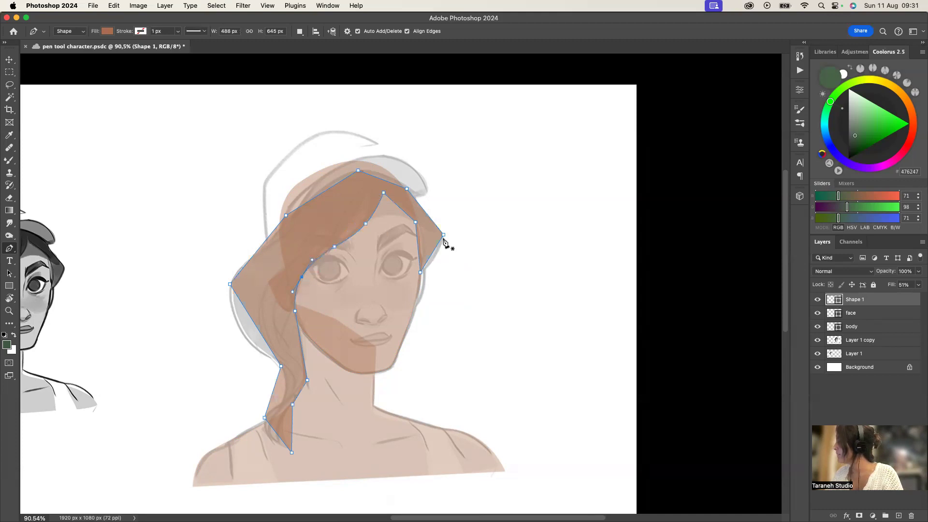
{"action": "left_click_drag", "start_coordinate": [444, 235], "coordinate": [438, 221]}
{"action": "left_click", "coordinate": [415, 222], "text": "super"}
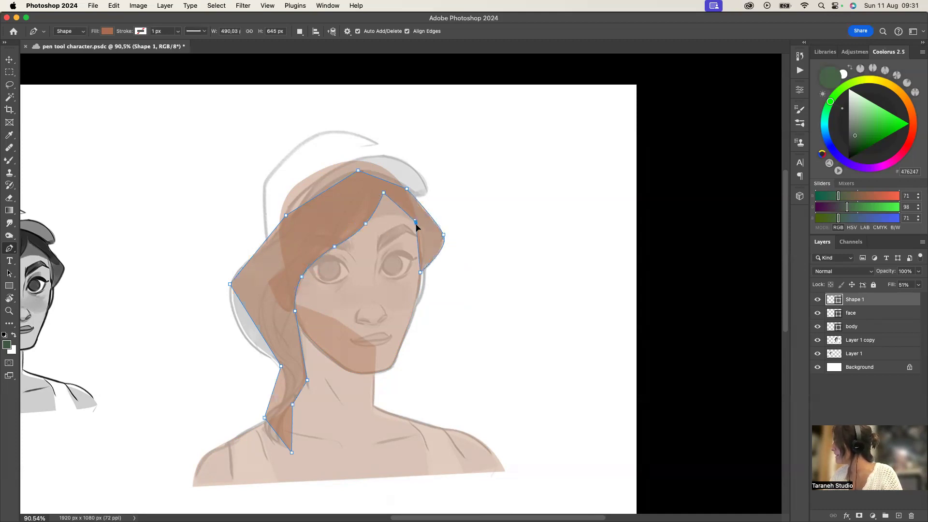
{"action": "left_click", "coordinate": [418, 236]}
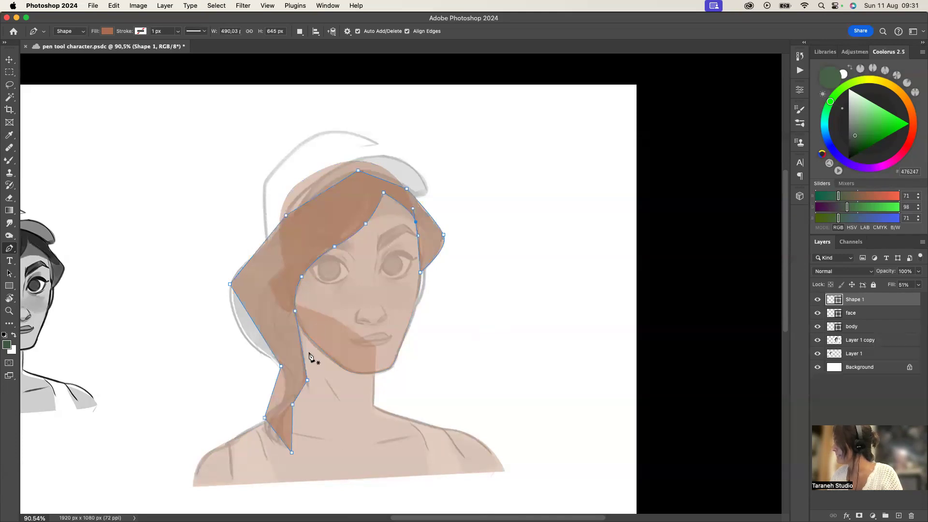
Curve both edges of the ponytail's lower end, adding an anchor point to pinch it in above the tip
{"action": "mouse_move", "coordinate": [292, 405]}
{"action": "left_mouse_down"}
{"action": "mouse_move", "coordinate": [286, 410]}
{"action": "mouse_move", "coordinate": [304, 393]}
{"action": "left_mouse_up"}
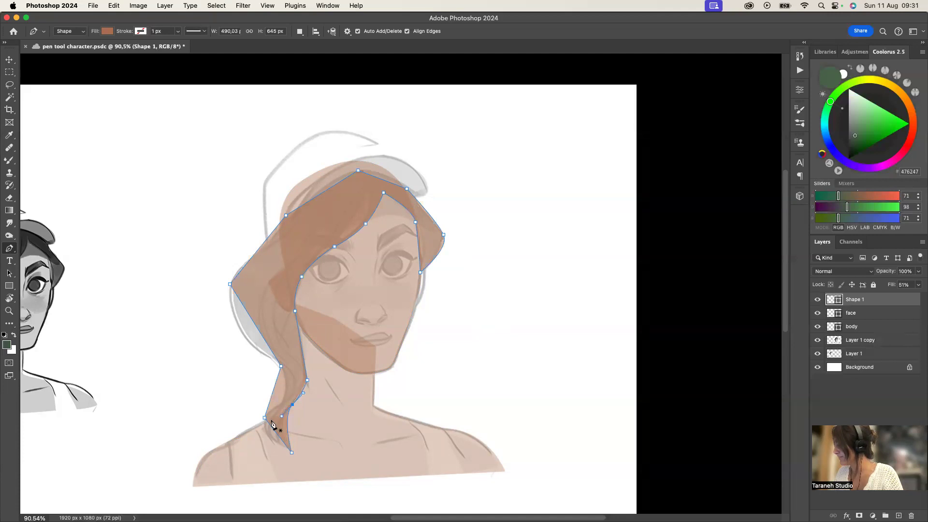
{"action": "left_click_drag", "start_coordinate": [263, 425], "coordinate": [265, 439]}
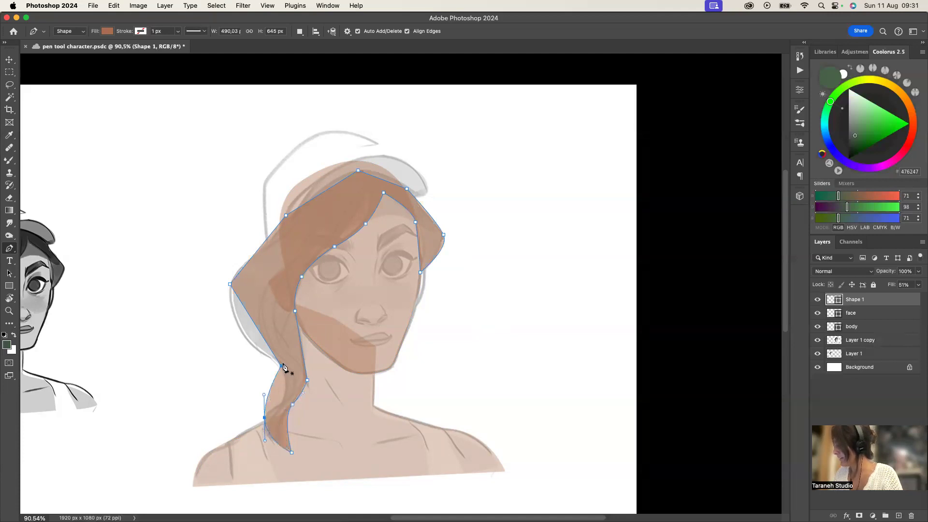
{"action": "left_click", "coordinate": [272, 384]}
{"action": "left_click_drag", "start_coordinate": [273, 383], "coordinate": [284, 395]}
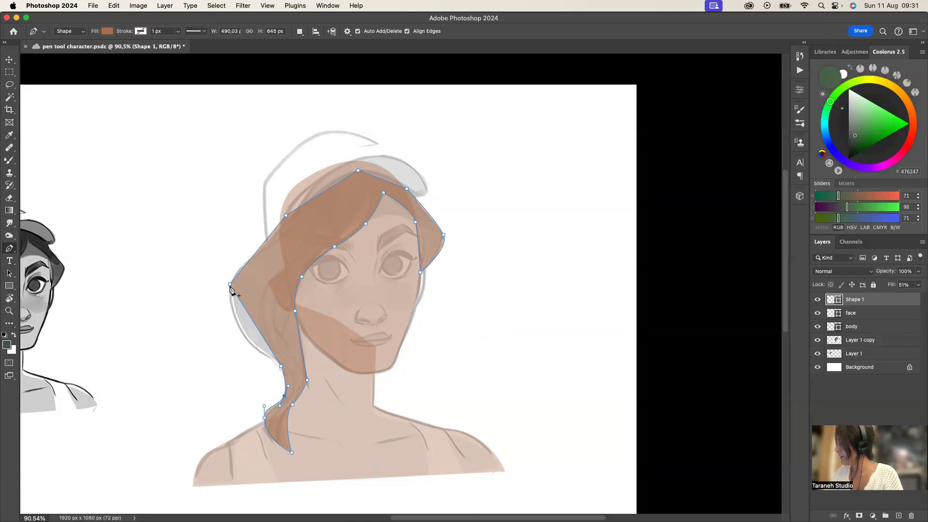
Round the hair's left bulge and the top of the head along the sketch, adding anchor points on the left and right outer edges
{"action": "left_click_drag", "start_coordinate": [230, 287], "coordinate": [223, 328]}
{"action": "left_click", "coordinate": [259, 236]}
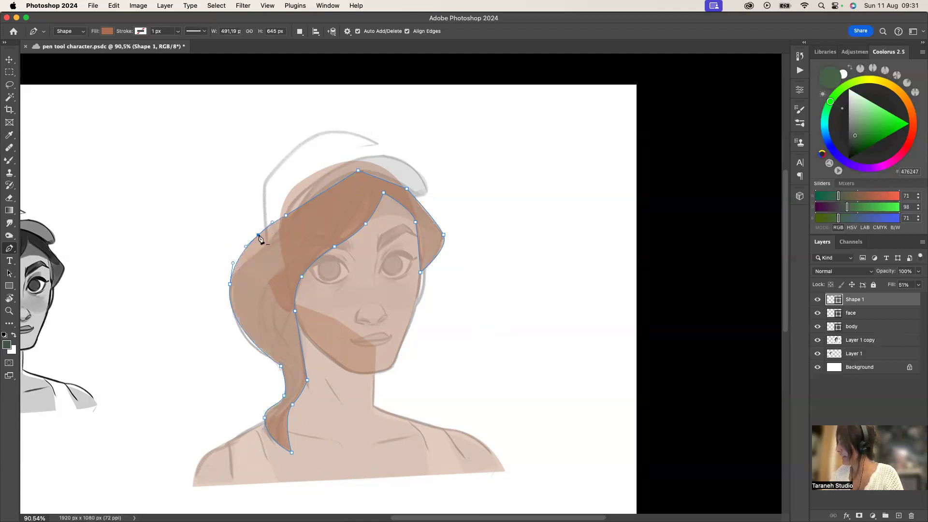
{"action": "left_click_drag", "start_coordinate": [258, 234], "coordinate": [262, 249]}
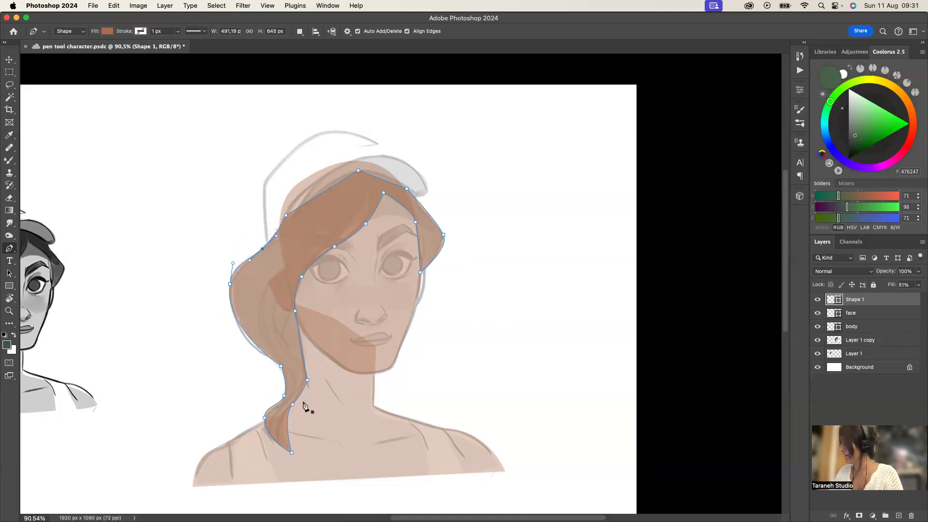
{"action": "left_click", "coordinate": [280, 367]}
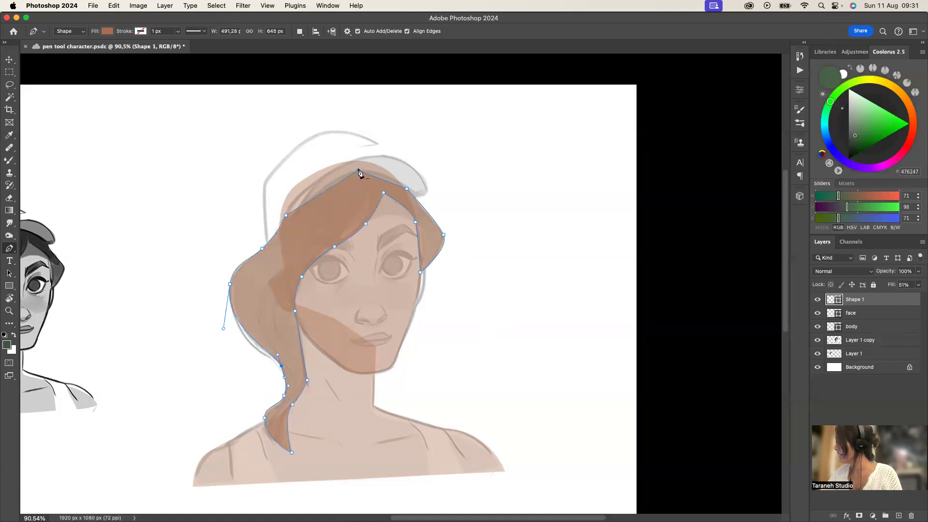
{"action": "left_click_drag", "start_coordinate": [358, 171], "coordinate": [301, 178]}
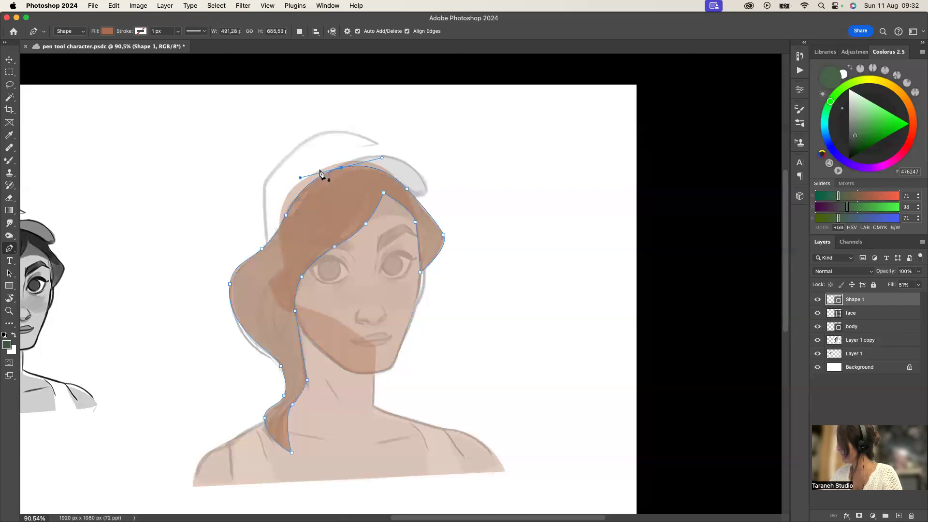
{"action": "left_click", "coordinate": [431, 217]}
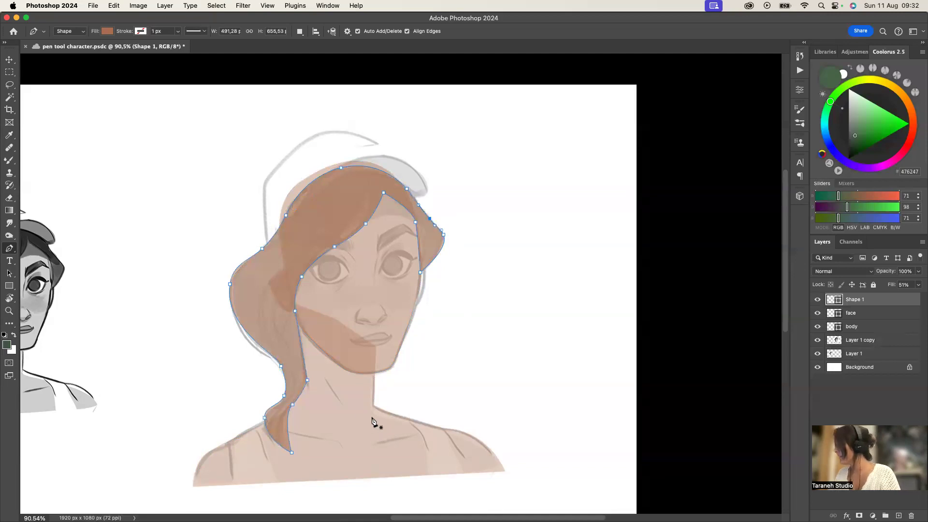
Check the traced shapes with the Layer 1 copy sketch hidden, and show the sketch again
{"action": "left_click", "coordinate": [819, 341]}
{"action": "left_click", "coordinate": [870, 341]}
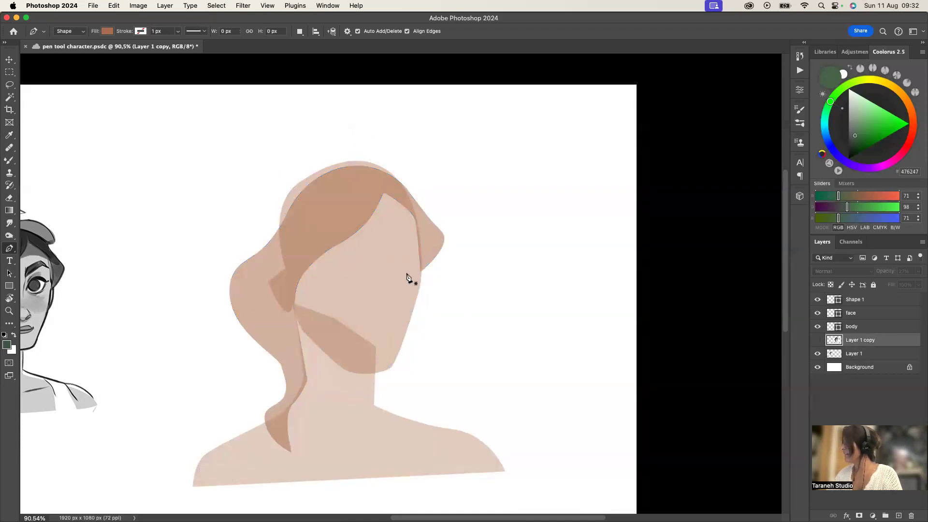
{"action": "left_click", "coordinate": [816, 344]}
Draw a closed straight-edged Pen shape around the cap's crown and lower its fill to 37%
{"action": "left_click_drag", "start_coordinate": [338, 397], "coordinate": [329, 427]}
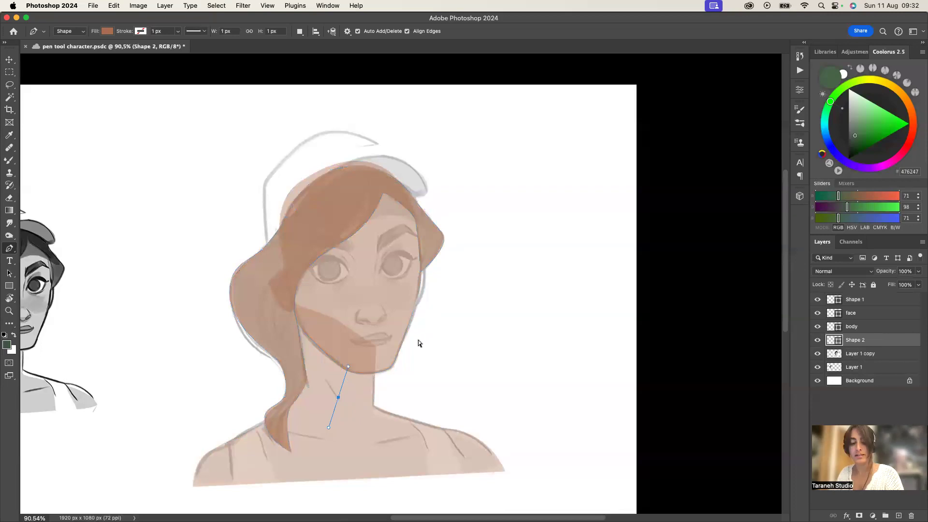
{"action": "key", "text": "BackSpace"}
{"action": "left_click", "coordinate": [269, 244]}
{"action": "left_click", "coordinate": [264, 179]}
{"action": "left_click", "coordinate": [330, 131]}
{"action": "left_click", "coordinate": [394, 153]}
{"action": "left_click", "coordinate": [399, 202]}
{"action": "left_click", "coordinate": [269, 244]}
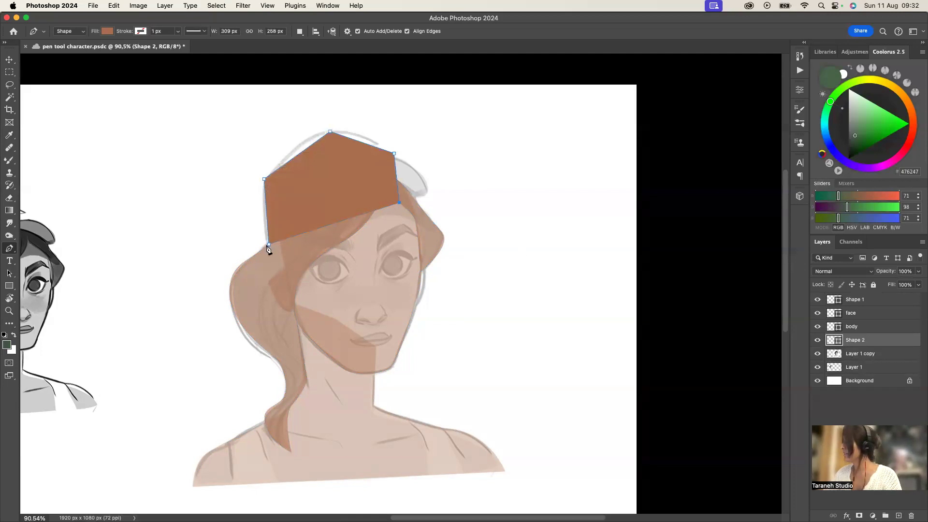
{"action": "left_click", "coordinate": [918, 285]}
{"action": "left_click_drag", "start_coordinate": [919, 288], "coordinate": [891, 296]}
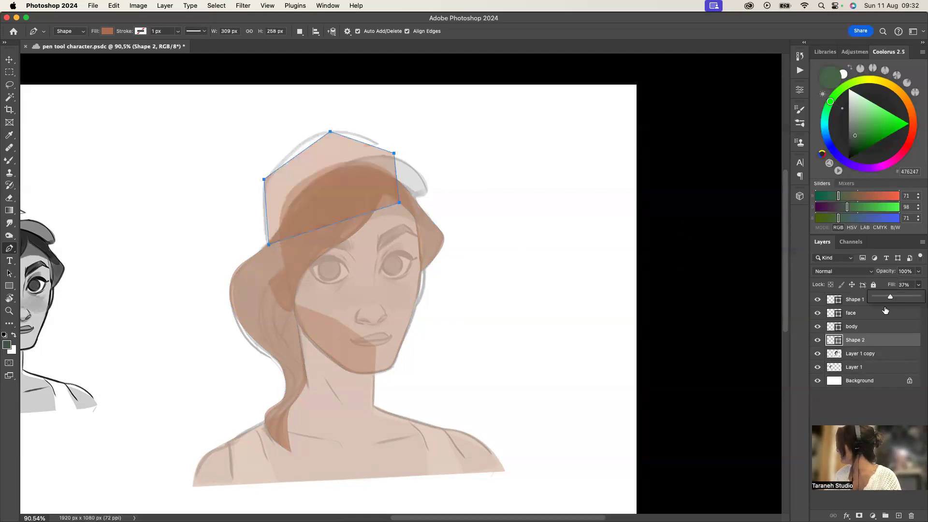
Move the cap crown's top and back anchors outward and curve its upper outline along the sketch
{"action": "left_click_drag", "start_coordinate": [330, 131], "coordinate": [315, 138]}
{"action": "left_click_drag", "start_coordinate": [264, 180], "coordinate": [254, 190]}
{"action": "left_click_drag", "start_coordinate": [314, 138], "coordinate": [346, 122]}
{"action": "left_click_drag", "start_coordinate": [255, 192], "coordinate": [280, 160]}
{"action": "left_click_drag", "start_coordinate": [394, 153], "coordinate": [408, 161]}
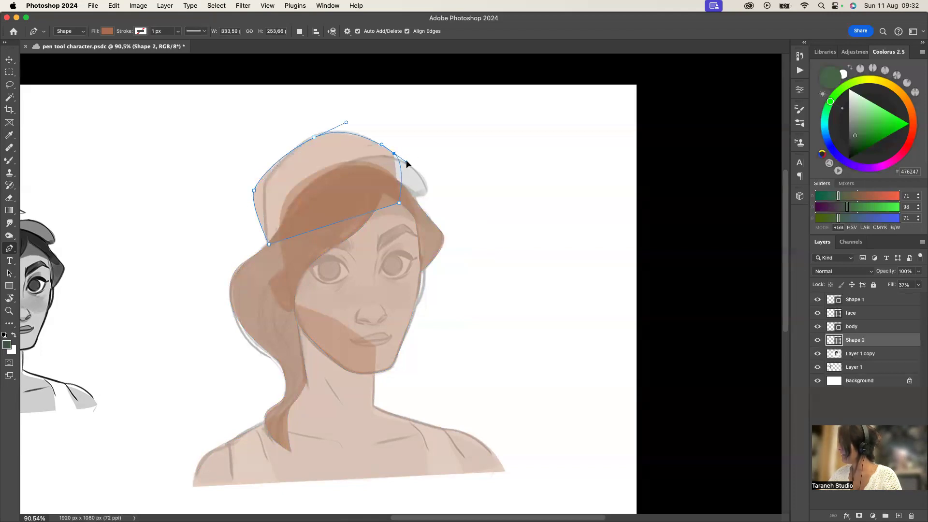
Draw a closed straight-edged Pen shape around the cap's brim on its own layer and lower its fill to 38%
{"action": "left_click", "coordinate": [406, 201]}
{"action": "left_click", "coordinate": [427, 192]}
{"action": "left_click", "coordinate": [397, 158]}
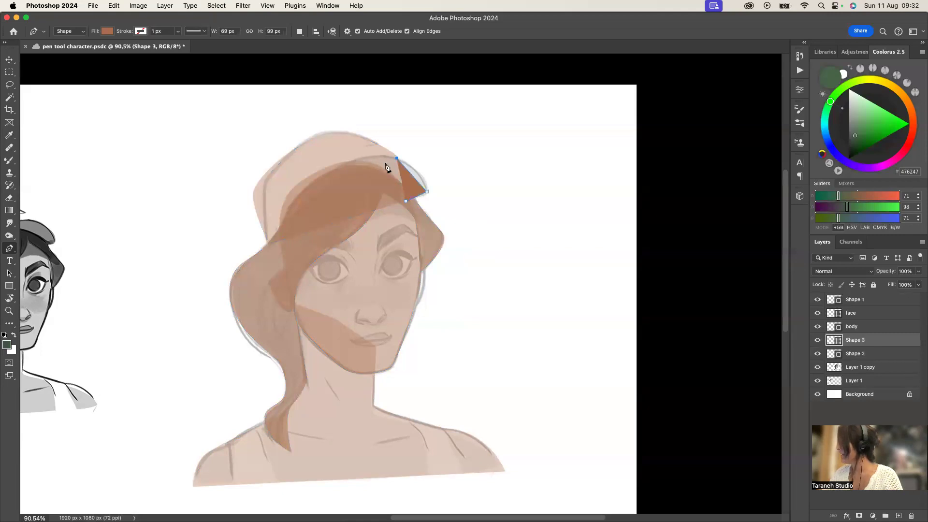
{"action": "left_click", "coordinate": [351, 162]}
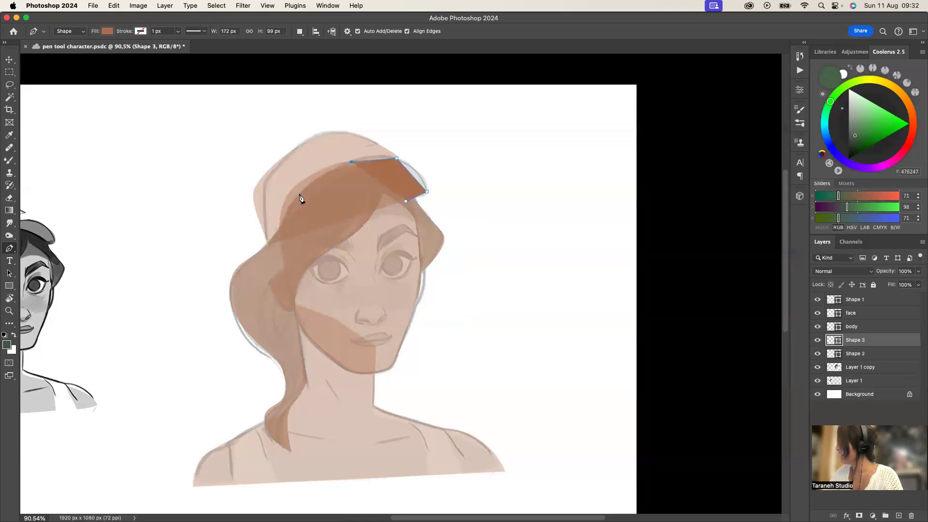
{"action": "left_click", "coordinate": [294, 201]}
{"action": "left_click", "coordinate": [275, 237]}
{"action": "left_click", "coordinate": [297, 222]}
{"action": "left_click", "coordinate": [313, 202]}
{"action": "left_click", "coordinate": [361, 168]}
{"action": "left_click", "coordinate": [406, 201]}
{"action": "left_click", "coordinate": [920, 286]}
{"action": "left_click_drag", "start_coordinate": [899, 297], "coordinate": [891, 297]}
Hide the hair and face shape layers and curve the brim's upper edge along the sketch
{"action": "left_click_drag", "start_coordinate": [818, 300], "coordinate": [817, 313]}
{"action": "left_click", "coordinate": [817, 313]}
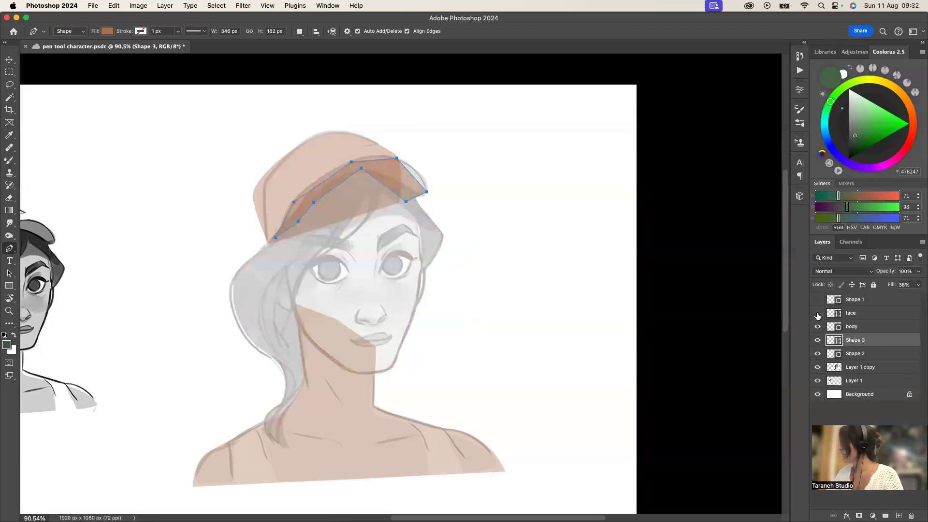
{"action": "left_click_drag", "start_coordinate": [405, 160], "coordinate": [373, 154]}
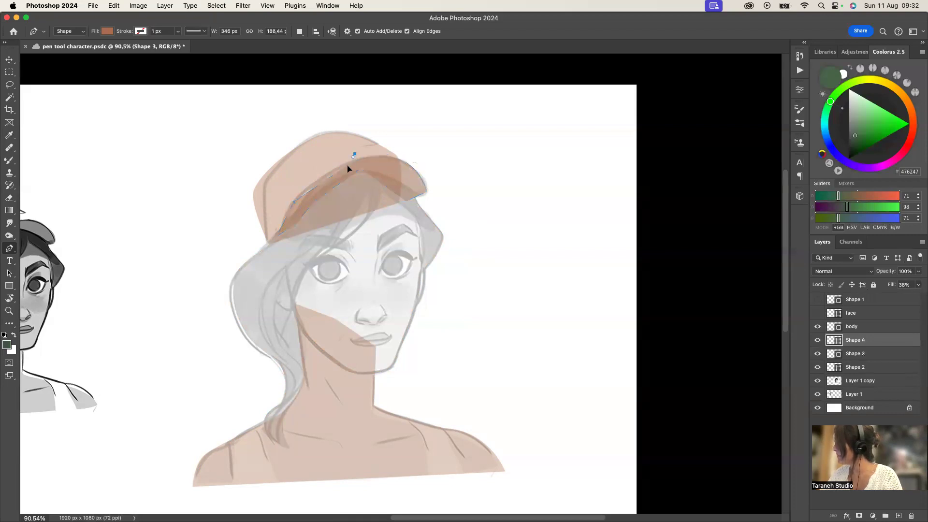
{"action": "left_click_drag", "start_coordinate": [351, 162], "coordinate": [332, 172]}
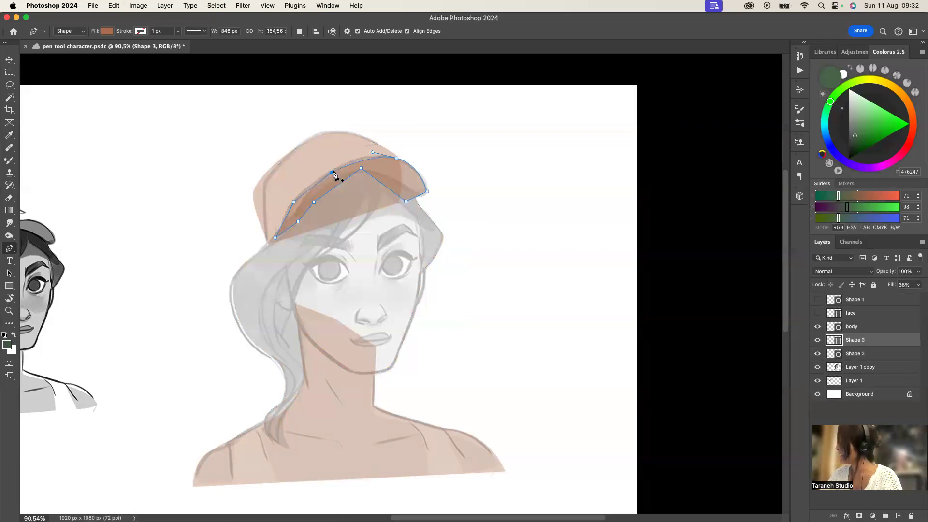
{"action": "left_click", "coordinate": [346, 162]}
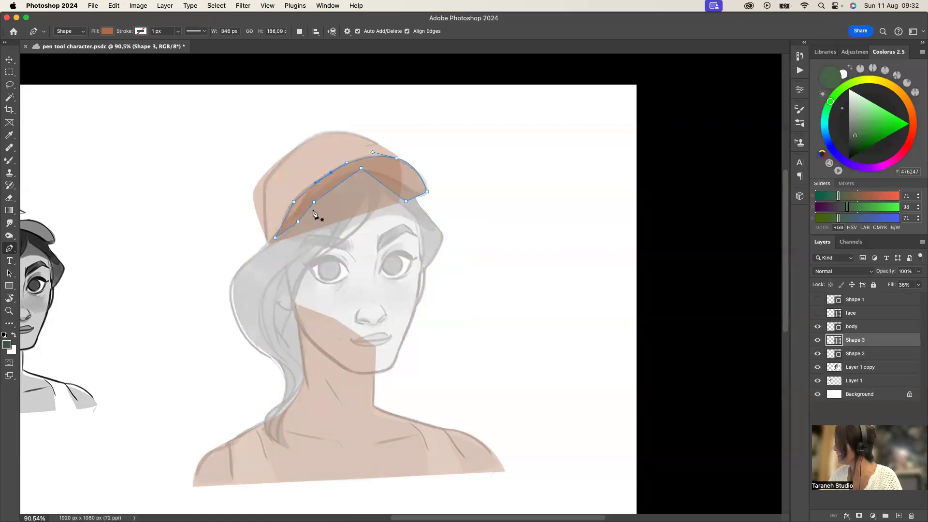
Curve the brim's lower edge, adjust its anchors, and extend the brim's right tip outward
{"action": "mouse_move", "coordinate": [362, 168]}
{"action": "left_mouse_down"}
{"action": "mouse_move", "coordinate": [401, 161]}
{"action": "mouse_move", "coordinate": [362, 172]}
{"action": "left_mouse_up"}
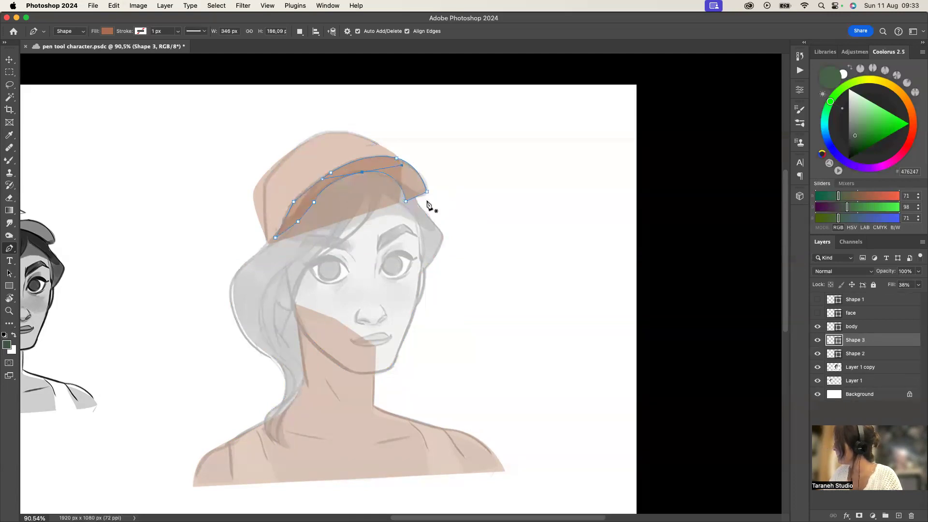
{"action": "left_click_drag", "start_coordinate": [427, 194], "coordinate": [431, 188]}
{"action": "mouse_move", "coordinate": [298, 222]}
{"action": "left_mouse_down"}
{"action": "mouse_move", "coordinate": [312, 212]}
{"action": "mouse_move", "coordinate": [287, 214]}
{"action": "left_mouse_up"}
{"action": "mouse_move", "coordinate": [331, 173]}
{"action": "left_mouse_down"}
{"action": "mouse_move", "coordinate": [348, 158]}
{"action": "mouse_move", "coordinate": [356, 178]}
{"action": "mouse_move", "coordinate": [327, 184]}
{"action": "left_mouse_up"}
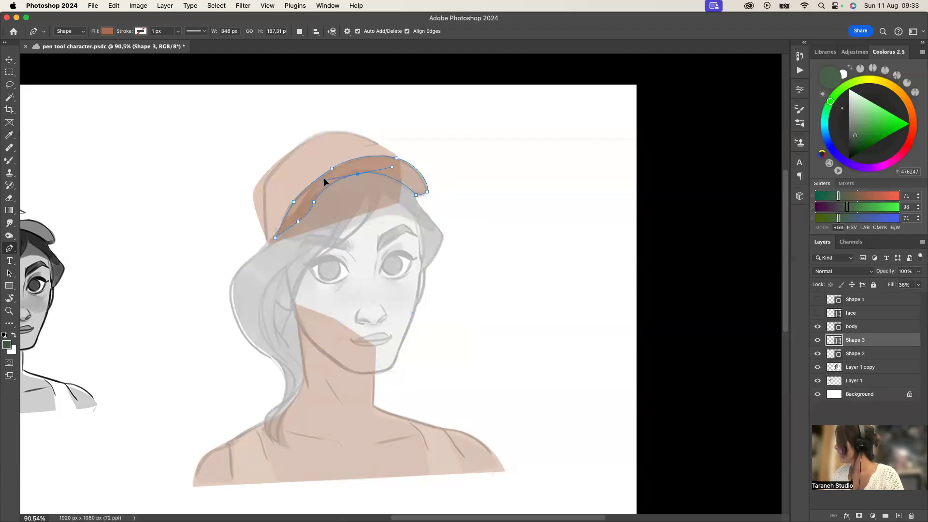
{"action": "left_click", "coordinate": [314, 204]}
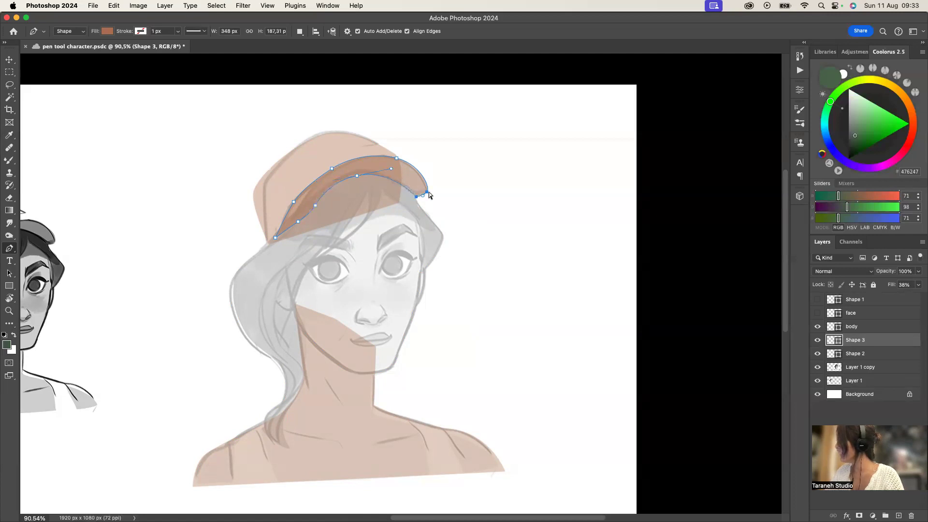
{"action": "left_click_drag", "start_coordinate": [427, 191], "coordinate": [437, 187]}
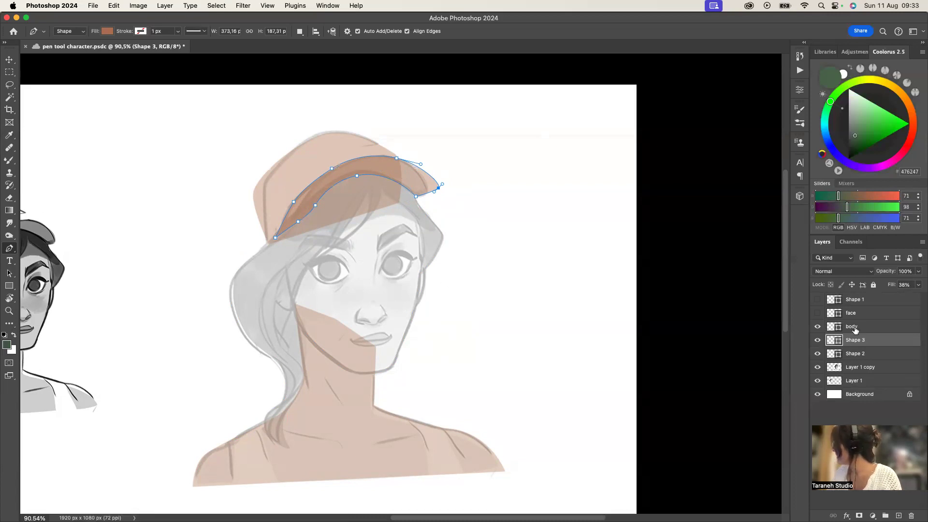
Rename the brim layer cap_front and the crown layer cap_back
{"action": "double_click", "coordinate": [856, 343]}
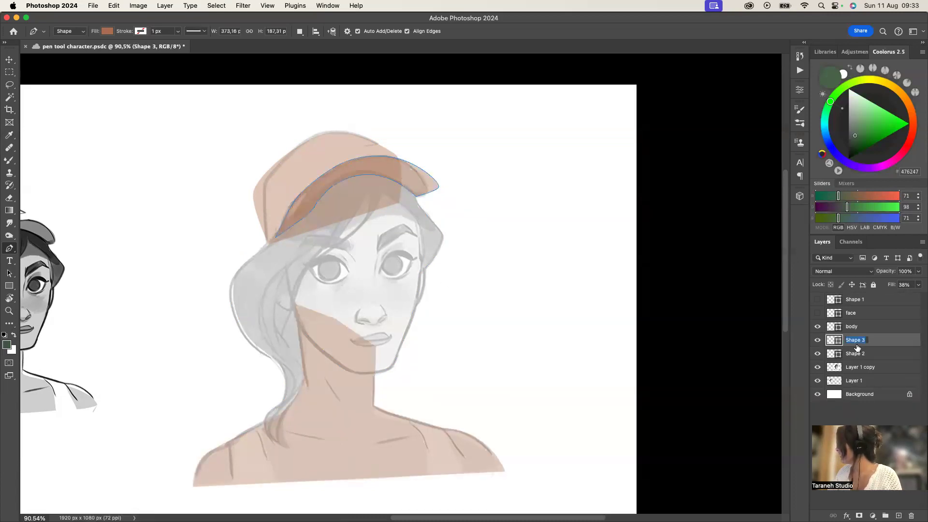
{"action": "type", "text": "cap_front"}
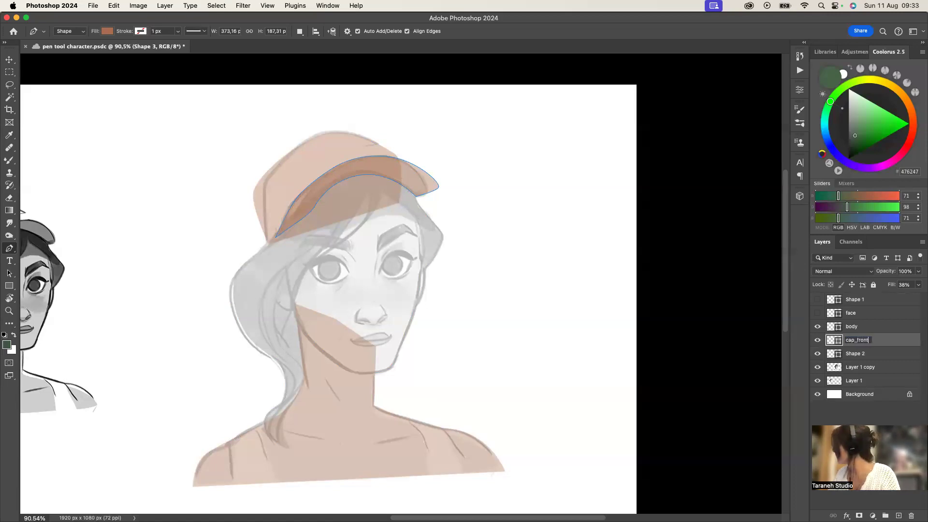
{"action": "key", "text": "Tab"}
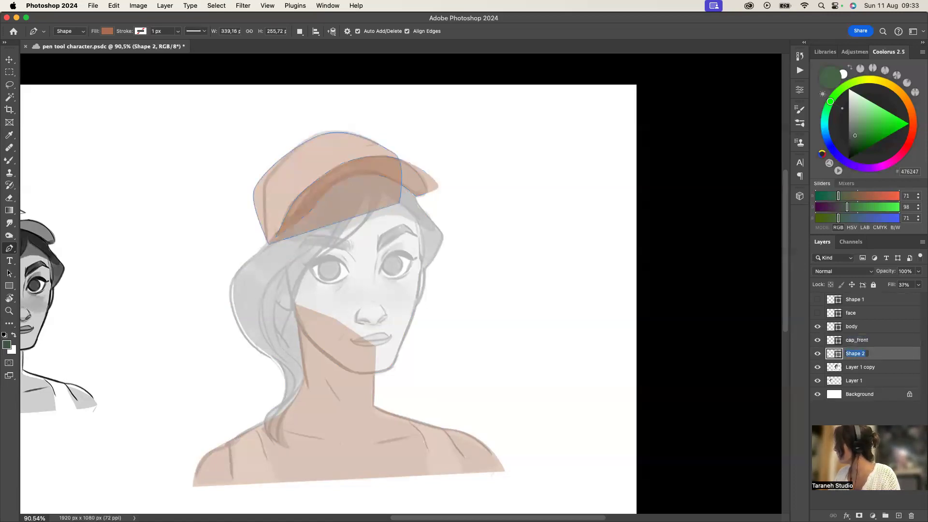
{"action": "type", "text": "cap"}
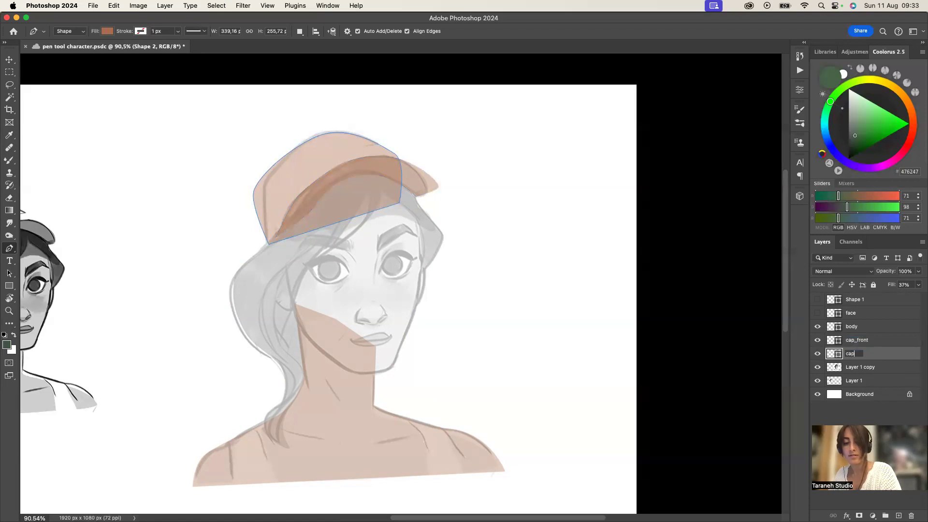
{"action": "key", "text": "Return"}
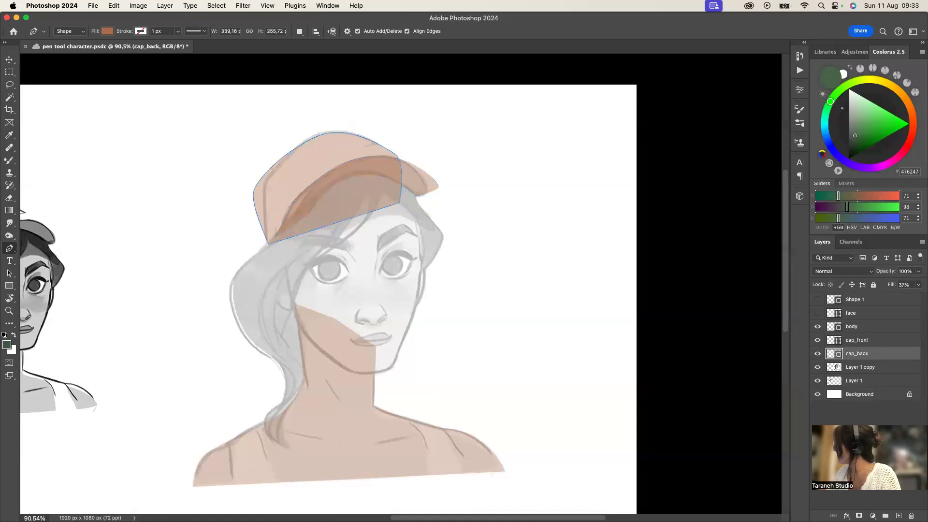
Hide the two cap layers, and toggle the face and body layers to identify their shapes
{"action": "left_click", "coordinate": [817, 353]}
{"action": "left_click", "coordinate": [817, 340]}
{"action": "left_click", "coordinate": [818, 312]}
{"action": "left_click", "coordinate": [817, 313]}
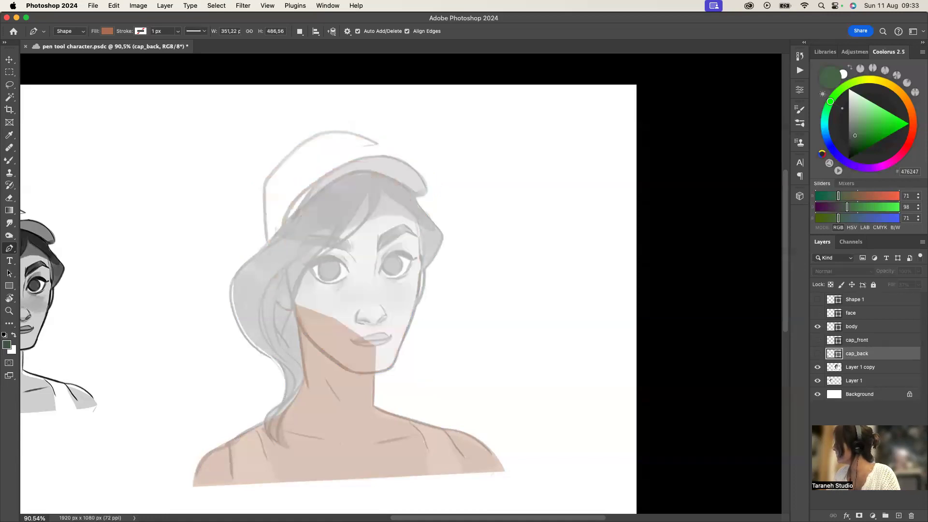
{"action": "left_click", "coordinate": [817, 326]}
{"action": "left_click", "coordinate": [817, 326]}
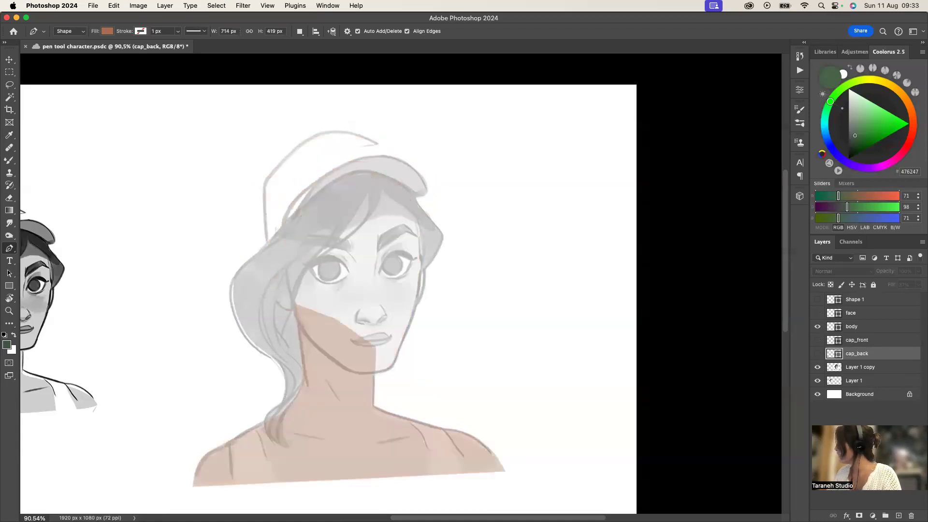
{"action": "left_click", "coordinate": [865, 327]}
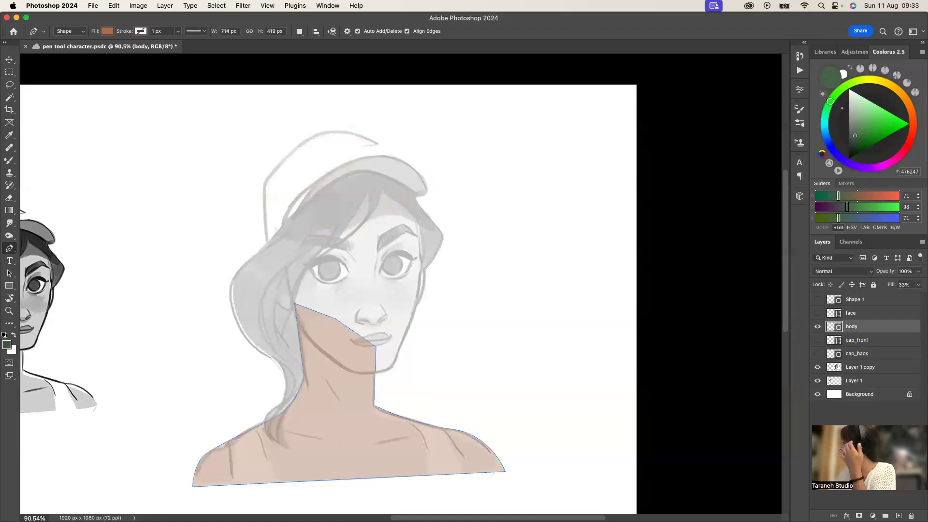
{"action": "left_click", "coordinate": [865, 313]}
Rename the hair shape layer hai and hide the hair and body layers
{"action": "left_click", "coordinate": [817, 299]}
{"action": "left_click", "coordinate": [818, 299]}
{"action": "double_click", "coordinate": [855, 299]}
{"action": "type", "text": "h"}
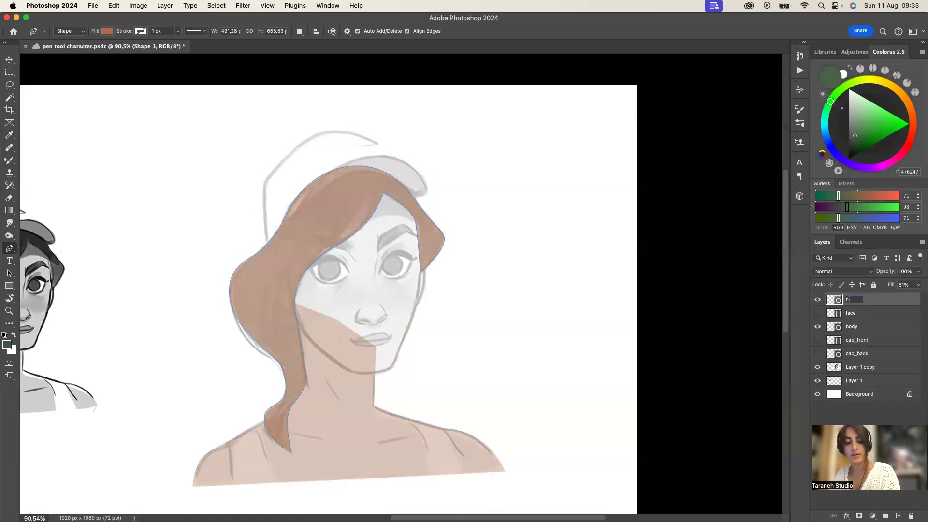
{"action": "type", "text": "ai"}
{"action": "key", "text": "Return"}
{"action": "left_click", "coordinate": [817, 299]}
{"action": "left_click", "coordinate": [817, 327]}
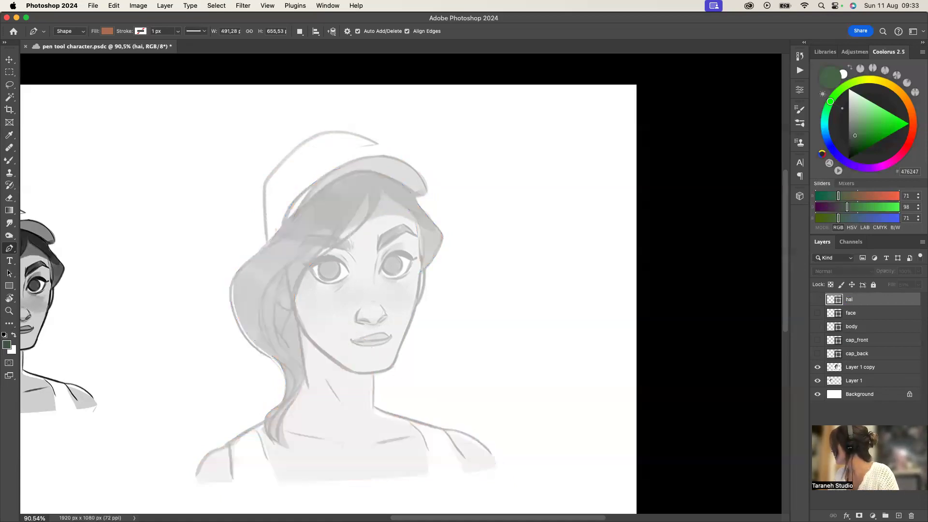
Show the face layer, put it in a new group, and name the group Face
{"action": "left_click", "coordinate": [817, 313]}
{"action": "left_click", "coordinate": [855, 312]}
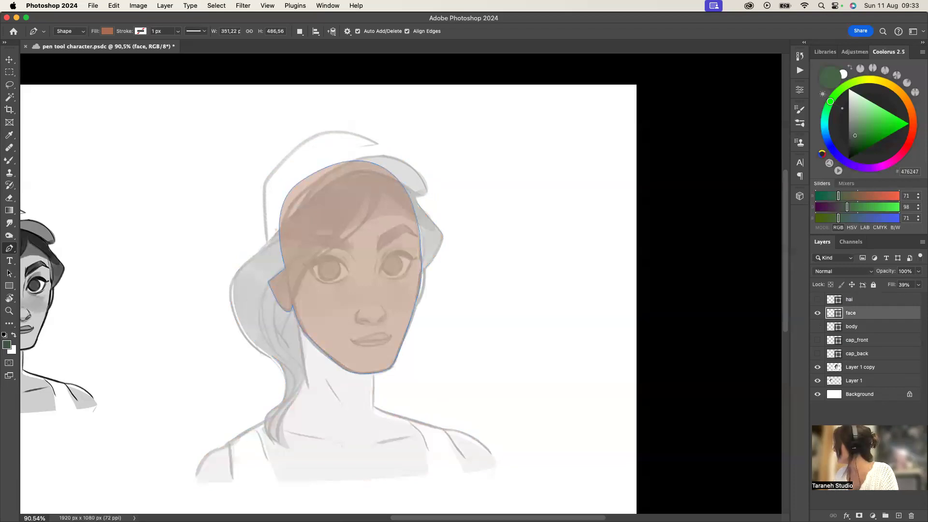
{"action": "key", "text": "super+g"}
{"action": "double_click", "coordinate": [854, 312]}
{"action": "type", "text": "Face"}
{"action": "key", "text": "Return"}
Trace the right-hand eye as a new shape with the Pen tool and curve its upper and lower edges to the sketch
{"action": "left_click", "coordinate": [378, 274]}
{"action": "left_click", "coordinate": [394, 255]}
{"action": "left_click", "coordinate": [412, 260]}
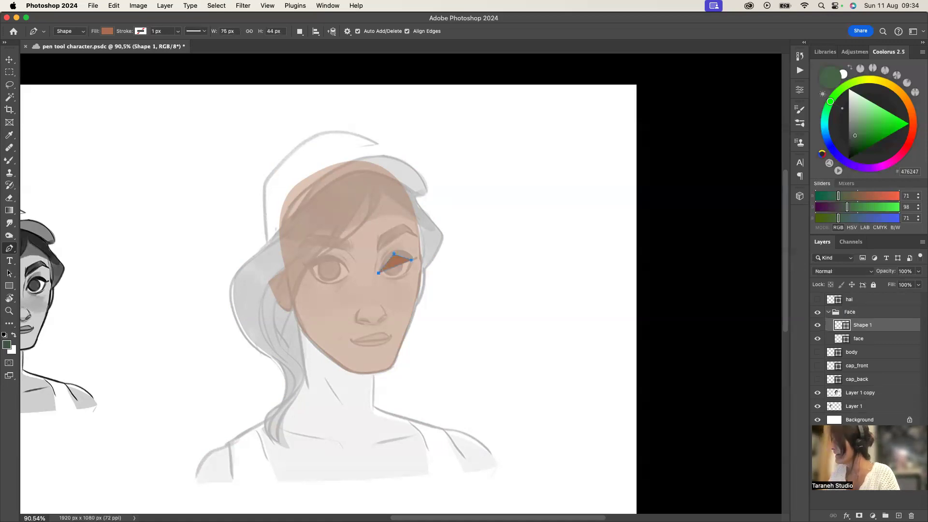
{"action": "scroll", "coordinate": [407, 288], "scroll_direction": "up", "scroll_amount": 5}
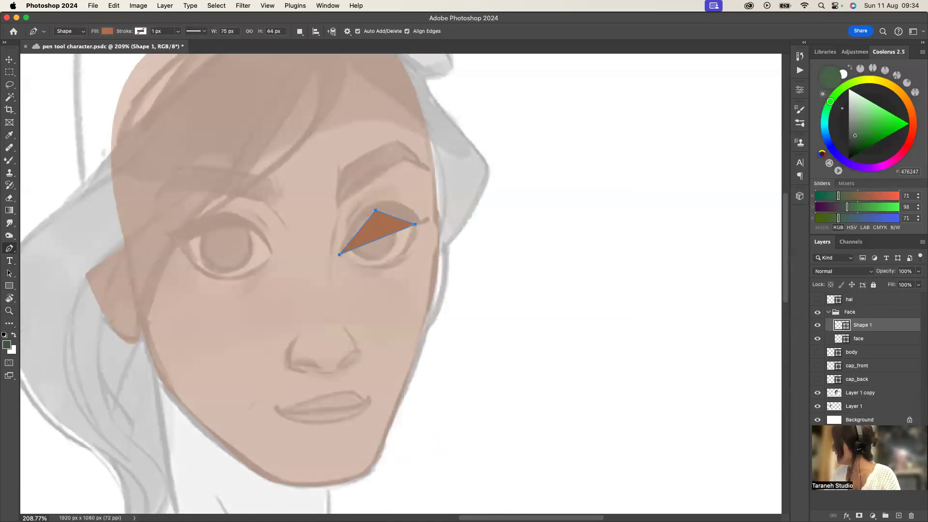
{"action": "left_click_drag", "start_coordinate": [381, 238], "coordinate": [384, 265]}
{"action": "left_click_drag", "start_coordinate": [376, 210], "coordinate": [403, 197]}
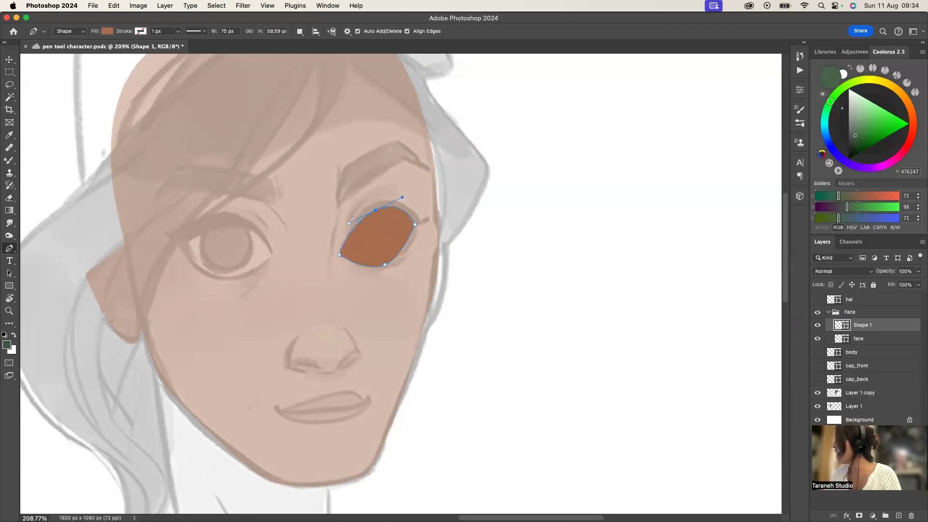
{"action": "left_click_drag", "start_coordinate": [386, 265], "coordinate": [343, 252]}
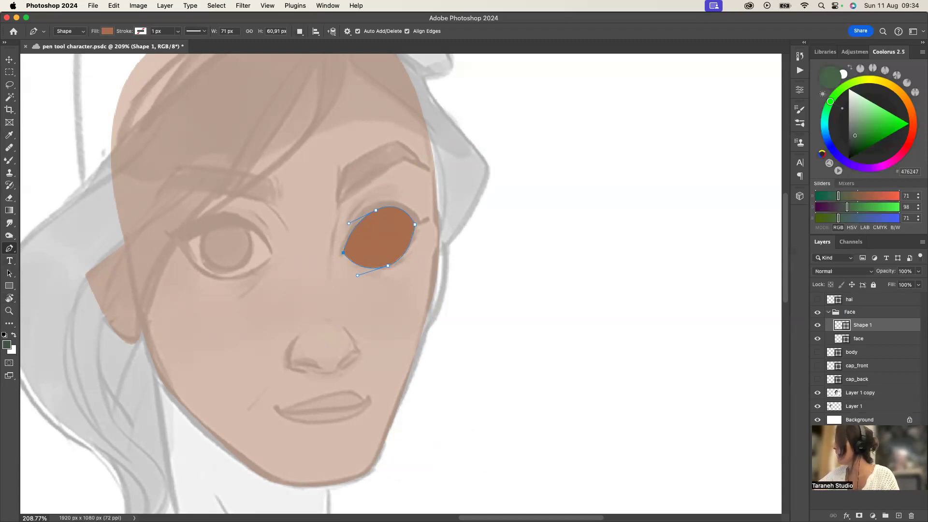
{"action": "left_click", "coordinate": [299, 31]}
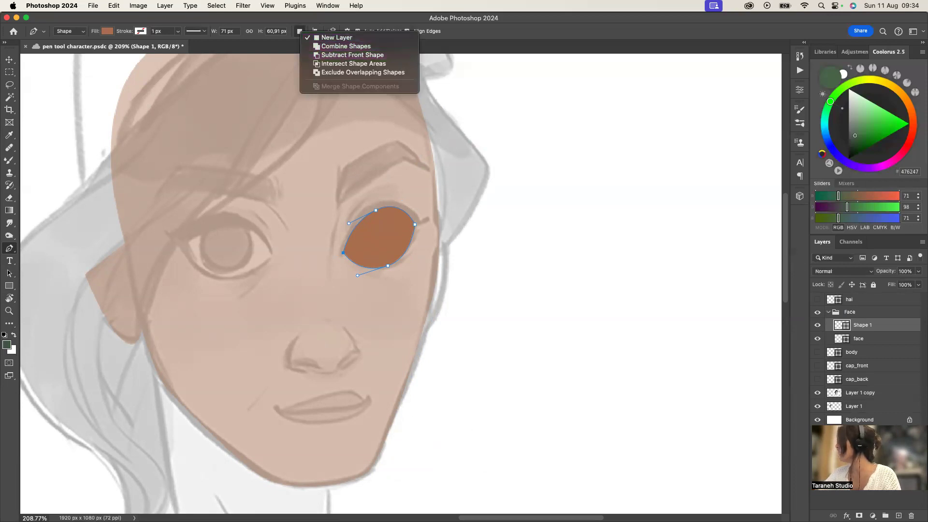
{"action": "key", "text": "Escape"}
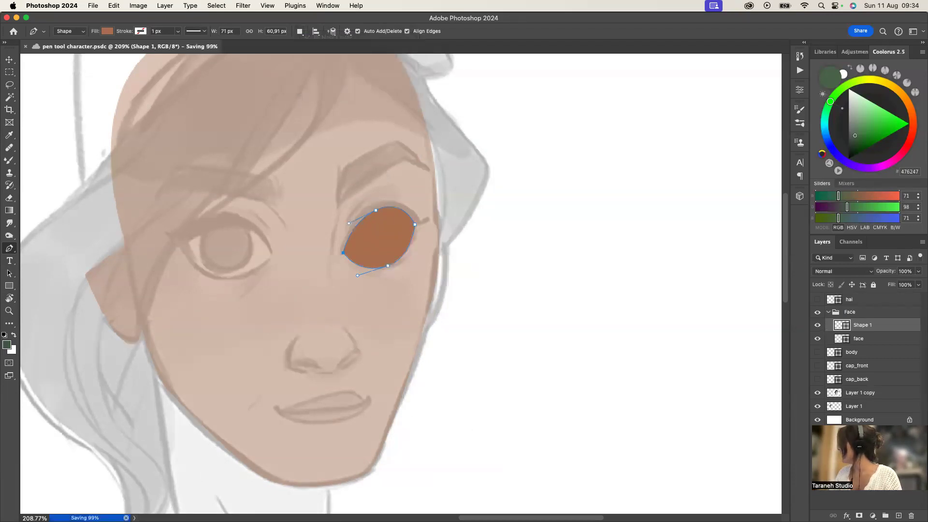
{"action": "double_click", "coordinate": [840, 326]}
{"action": "left_click_drag", "start_coordinate": [627, 287], "coordinate": [624, 334]}
{"action": "left_click", "coordinate": [785, 290]}
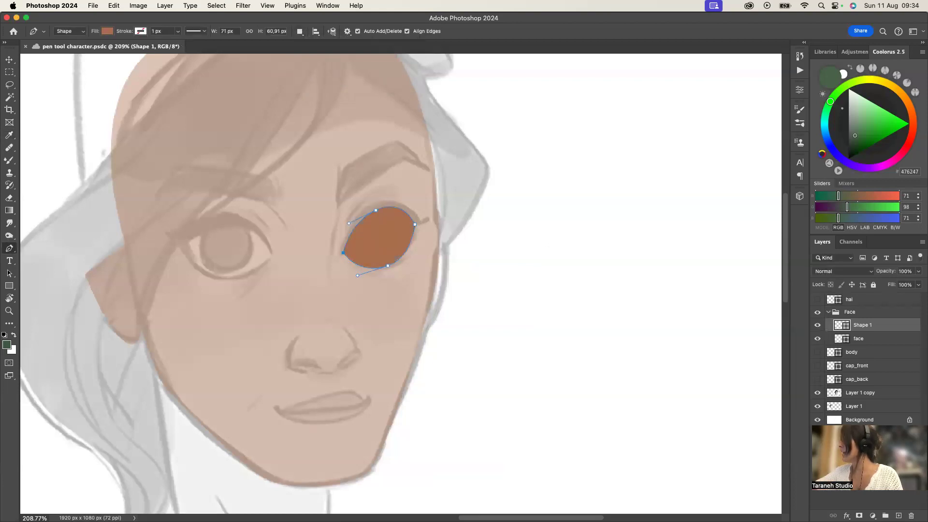
Set the path operation to Combine Shapes and trace the left-hand eye in the same layer, curving its upper and lower edges
{"action": "left_click", "coordinate": [300, 31]}
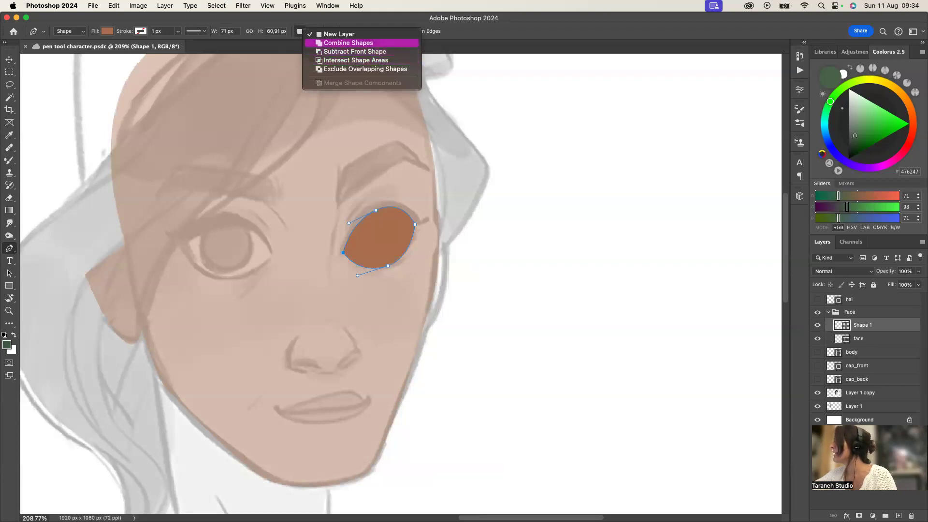
{"action": "left_click", "coordinate": [348, 42]}
{"action": "left_click", "coordinate": [272, 254]}
{"action": "left_click", "coordinate": [185, 244]}
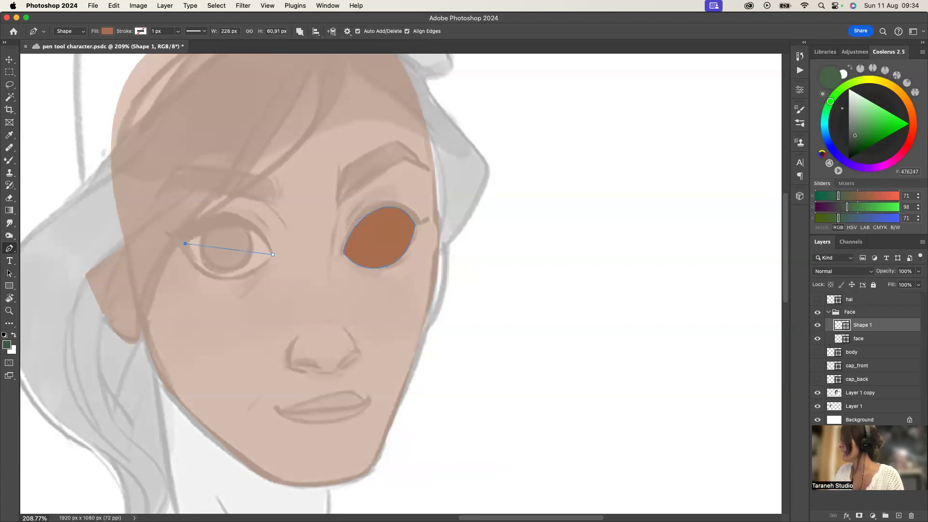
{"action": "left_click", "coordinate": [218, 276]}
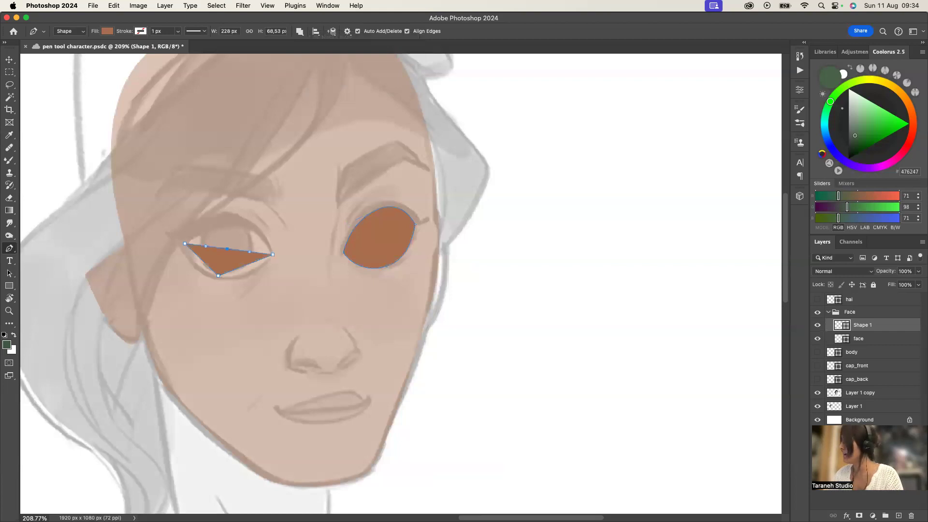
{"action": "left_click_drag", "start_coordinate": [227, 249], "coordinate": [227, 222]}
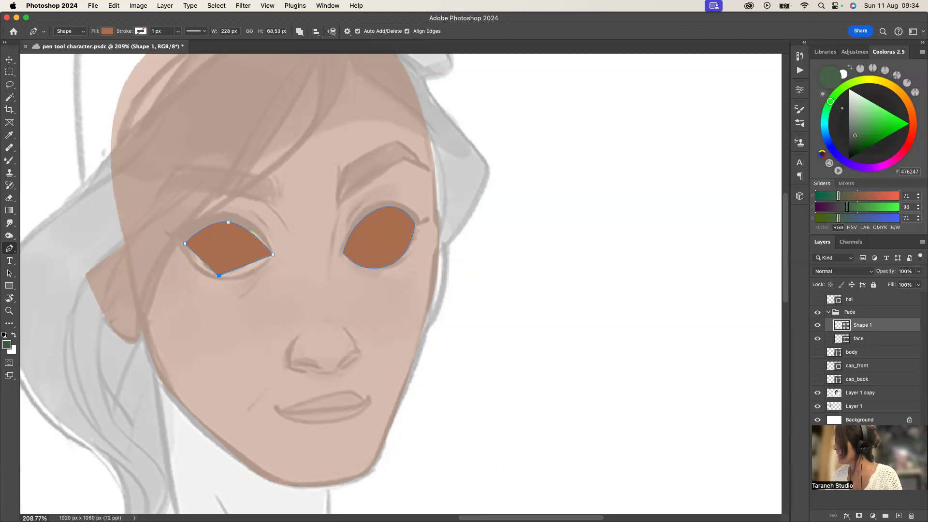
{"action": "left_click_drag", "start_coordinate": [218, 276], "coordinate": [272, 255]}
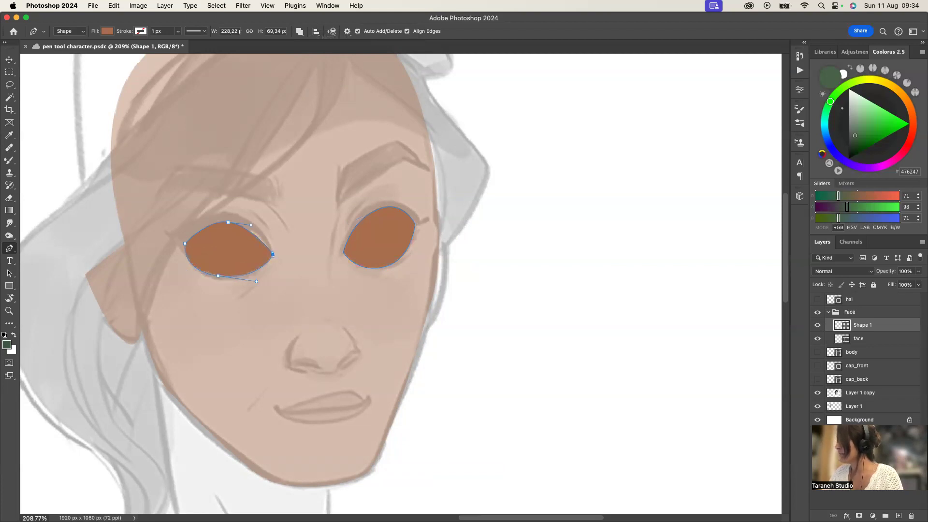
Refine the left-hand eye's upper and lower curves and restore its inner corner as a sharp point on the sketch
{"action": "left_click_drag", "start_coordinate": [251, 225], "coordinate": [192, 221]}
{"action": "left_click_drag", "start_coordinate": [251, 220], "coordinate": [261, 219]}
{"action": "left_click_drag", "start_coordinate": [218, 275], "coordinate": [218, 278]}
{"action": "left_click", "coordinate": [274, 253]}
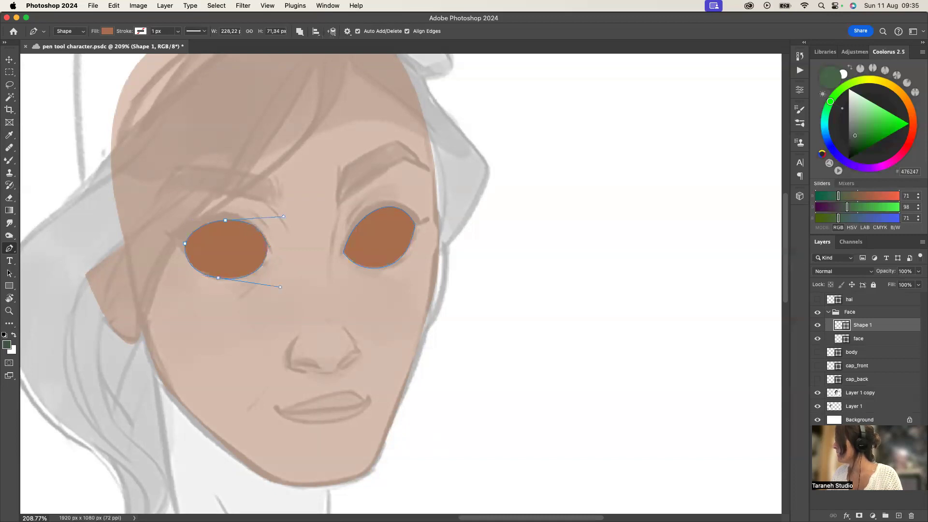
{"action": "left_click", "coordinate": [267, 255]}
{"action": "left_click", "coordinate": [266, 254], "text": "alt"}
{"action": "left_click_drag", "start_coordinate": [267, 254], "coordinate": [273, 256]}
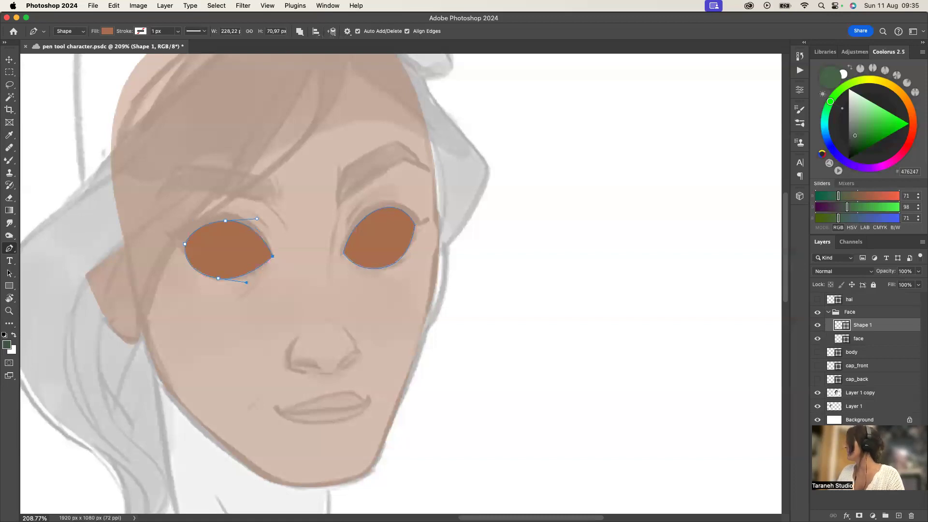
Rename the eye shape layer eyes and fill it with a light peach colour
{"action": "type", "text": "eyes"}
{"action": "double_click", "coordinate": [842, 325]}
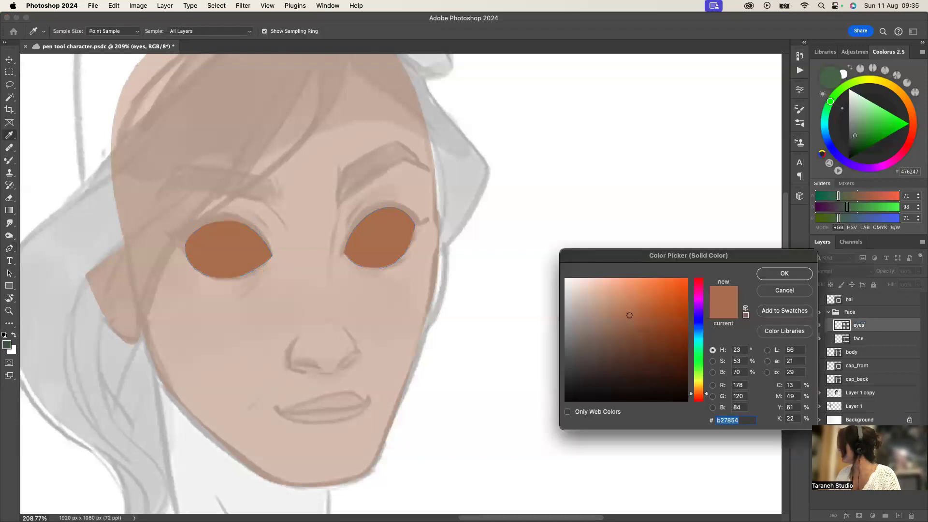
{"action": "left_click", "coordinate": [588, 291]}
{"action": "key", "text": "Return"}
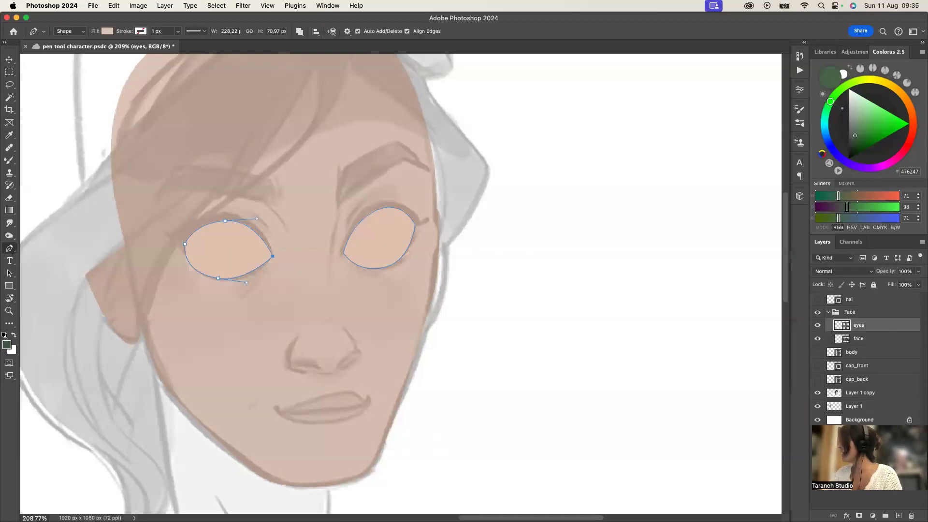
Trace the right-hand eyebrow as a closed outline in the eyes layer, including the small notch at its inner end
{"action": "left_click", "coordinate": [336, 204]}
{"action": "left_click", "coordinate": [339, 164]}
{"action": "left_click", "coordinate": [341, 179]}
{"action": "left_click", "coordinate": [346, 165]}
{"action": "left_click", "coordinate": [398, 140]}
{"action": "left_click", "coordinate": [424, 168]}
{"action": "left_click", "coordinate": [397, 164]}
{"action": "left_click", "coordinate": [336, 203]}
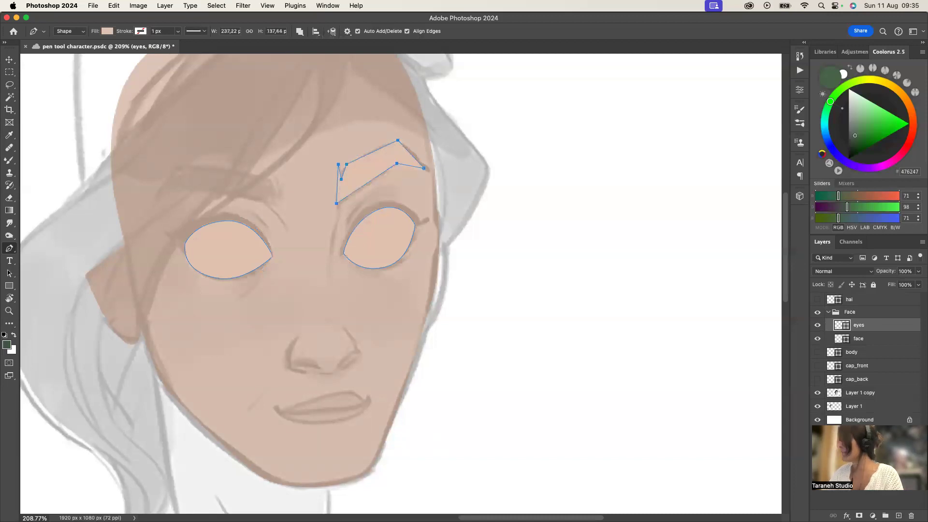
Smooth the eyebrow's arch, add a curved anchor on its inner edge, and move the lower inner corner slightly inward
{"action": "left_click_drag", "start_coordinate": [397, 140], "coordinate": [403, 162]}
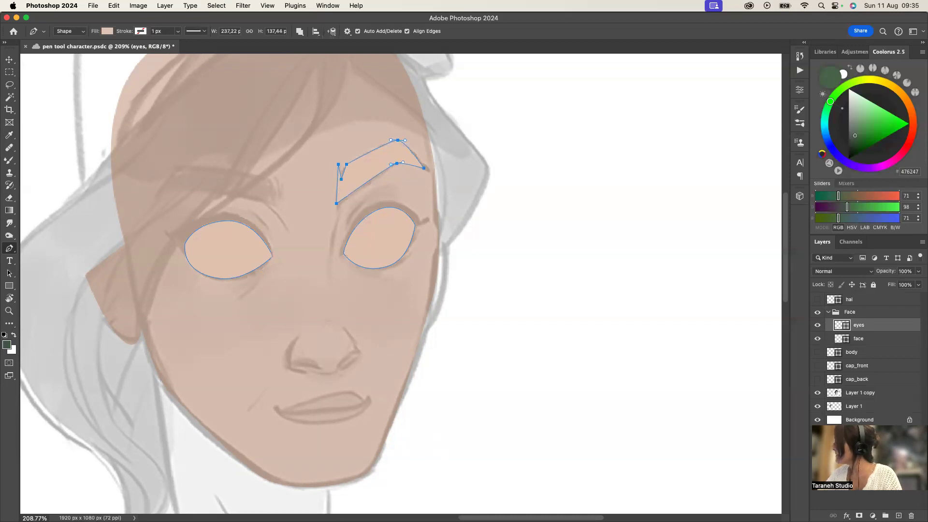
{"action": "left_click", "coordinate": [337, 184]}
{"action": "left_click_drag", "start_coordinate": [335, 184], "coordinate": [339, 181]}
{"action": "key", "text": "super+z"}
{"action": "left_click_drag", "start_coordinate": [337, 184], "coordinate": [336, 184]}
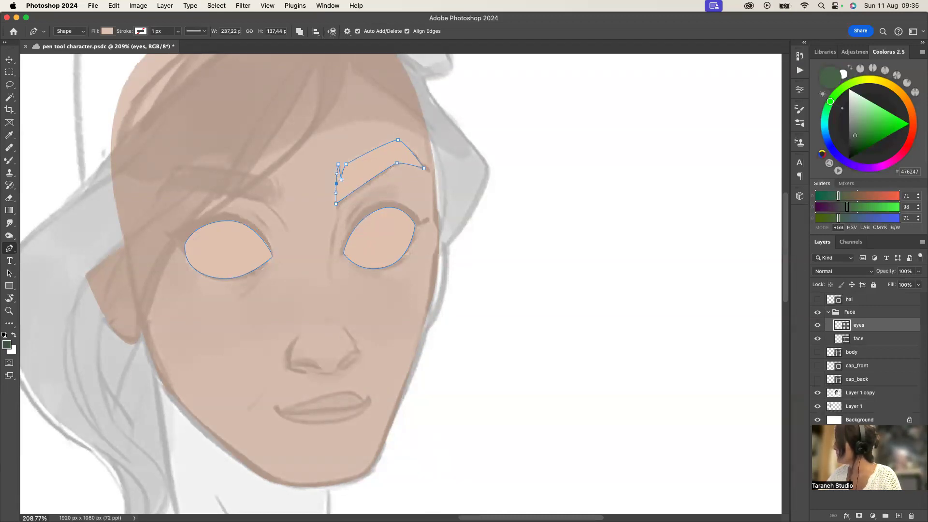
{"action": "left_click_drag", "start_coordinate": [337, 203], "coordinate": [340, 201]}
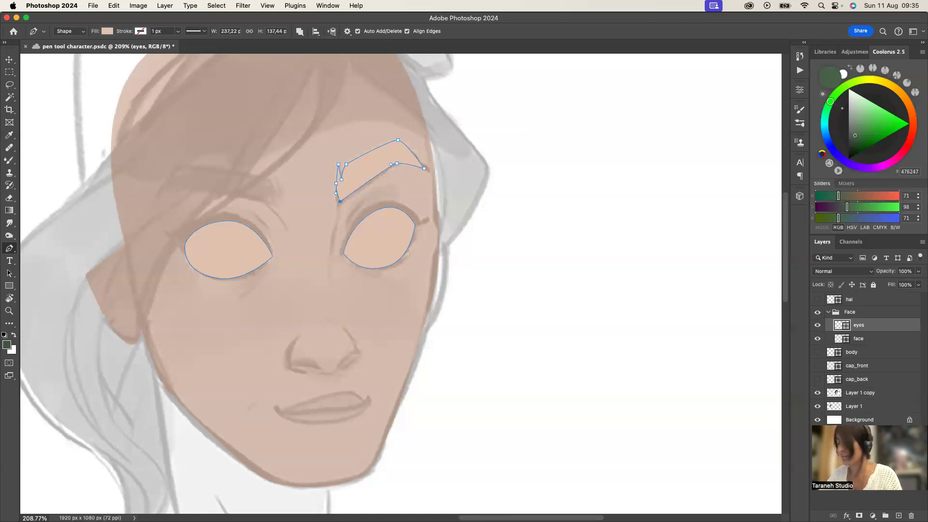
{"action": "left_click_drag", "start_coordinate": [340, 201], "coordinate": [349, 195]}
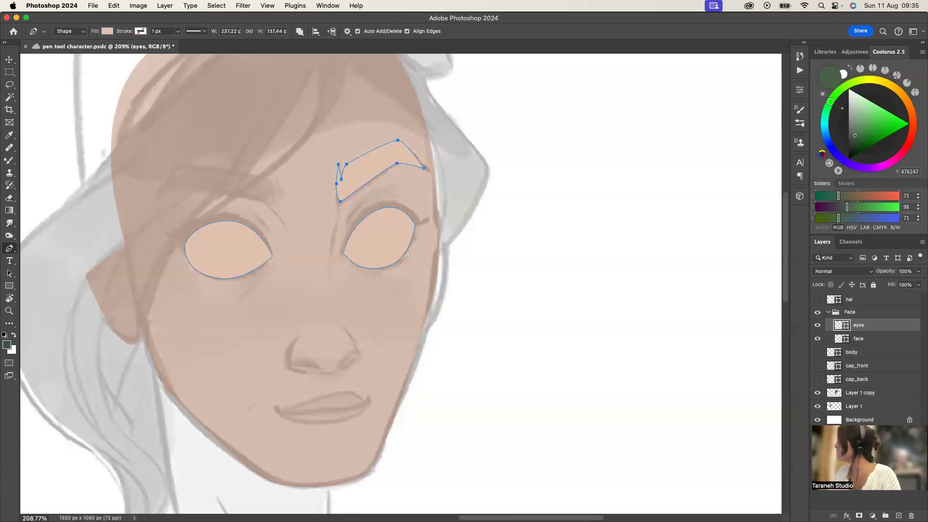
{"action": "key", "text": "Escape"}
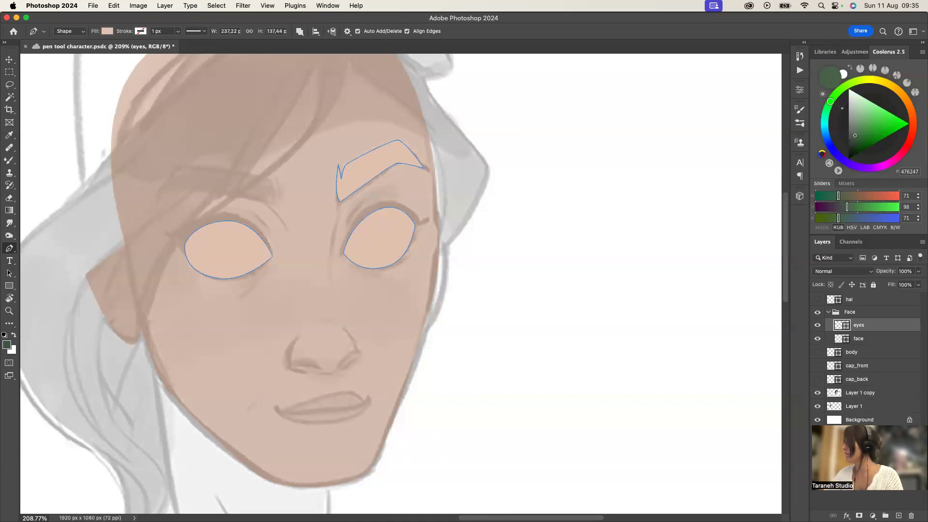
{"action": "left_click", "coordinate": [340, 201], "text": "super"}
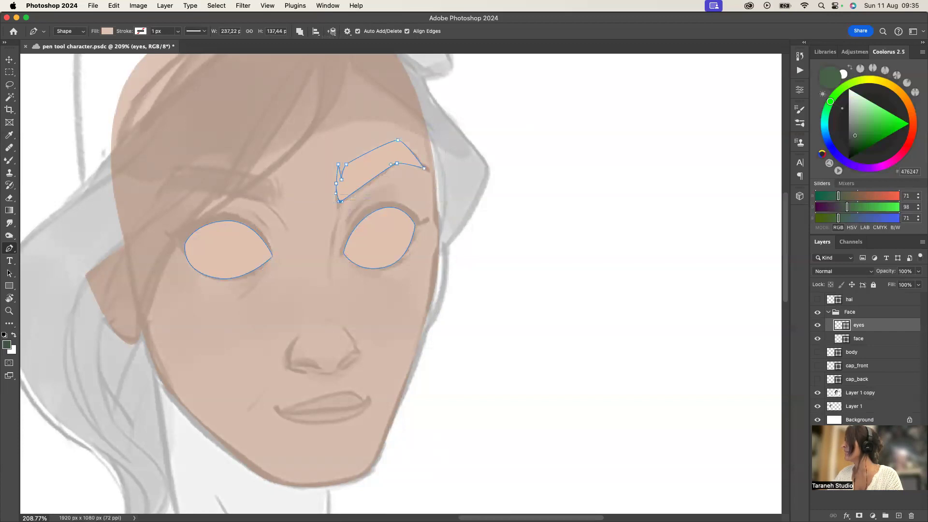
{"action": "key", "text": "super+z"}
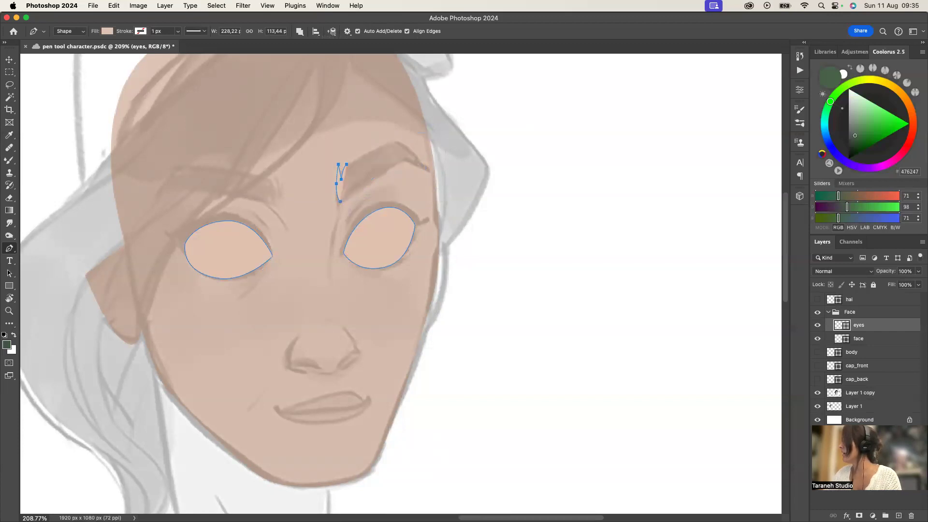
{"action": "key", "text": "super+shift+z"}
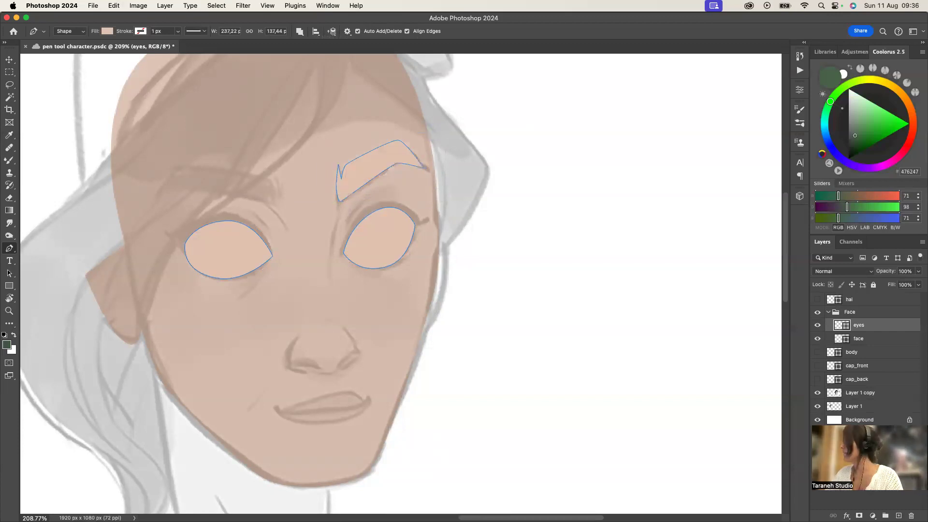
{"action": "left_click", "coordinate": [818, 325]}
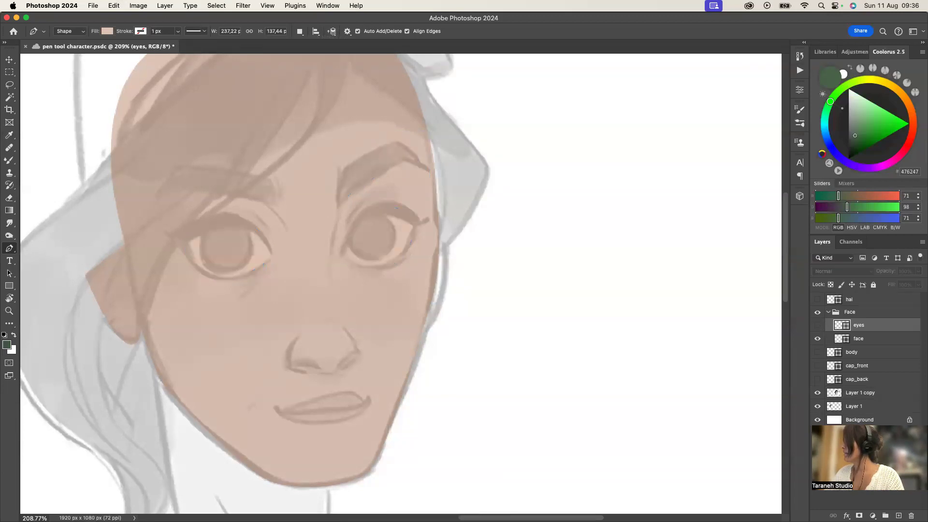
{"action": "left_click", "coordinate": [817, 325]}
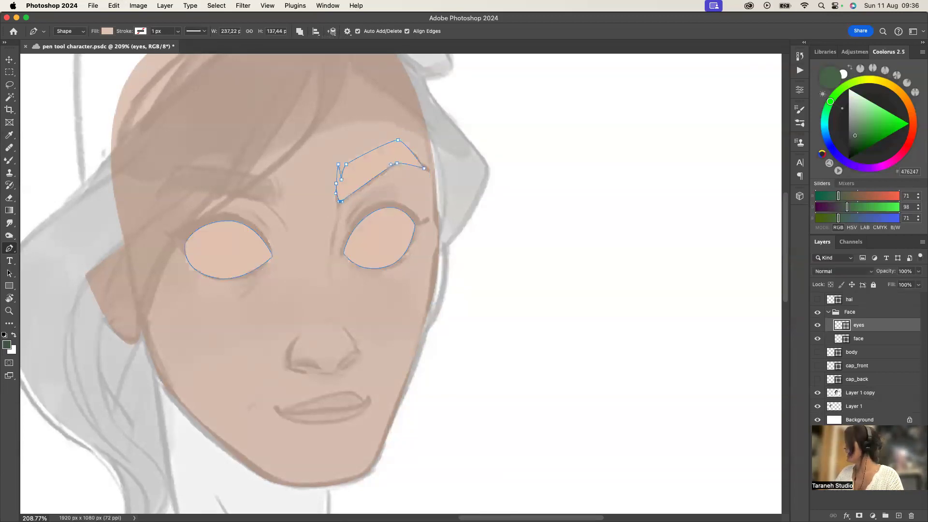
Select all of the eyebrow's anchors and duplicate the eyebrow path onto its own layer
{"action": "left_click_drag", "start_coordinate": [330, 158], "coordinate": [357, 204]}
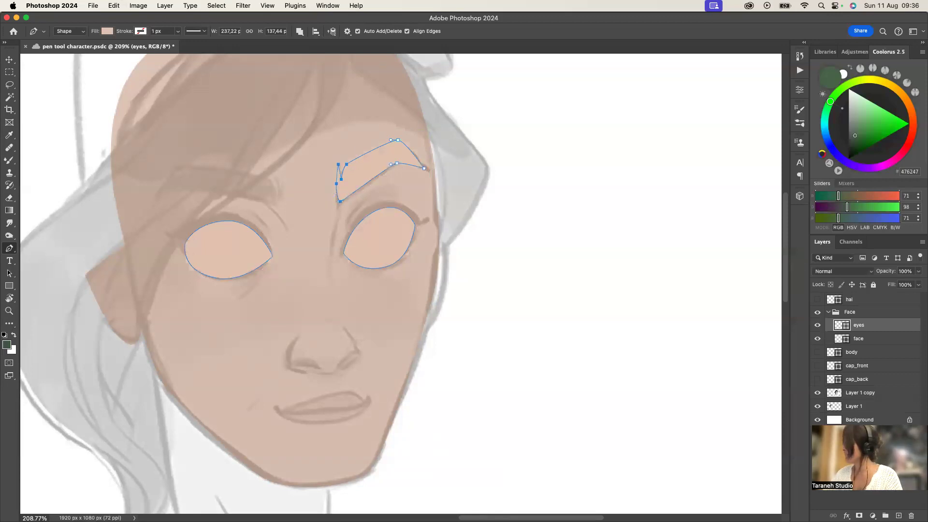
{"action": "left_click_drag", "start_coordinate": [382, 130], "coordinate": [433, 178]}
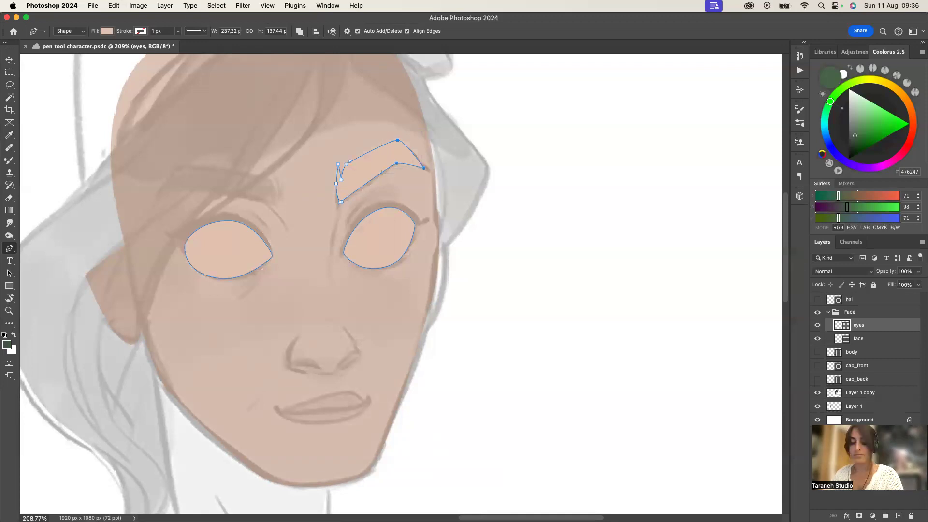
{"action": "left_click_drag", "start_coordinate": [330, 157], "coordinate": [358, 208]}
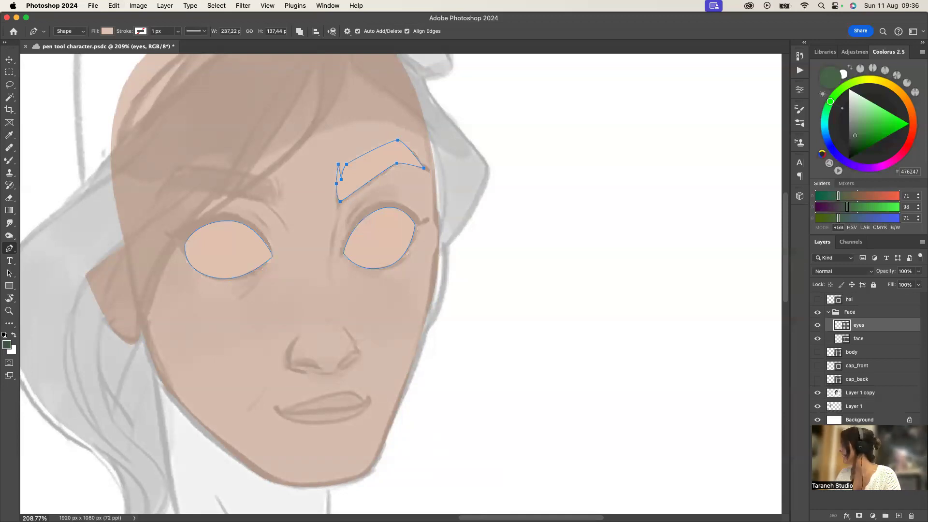
{"action": "key", "text": "super+j"}
Toggle the eyes and eyes copy layers to compare their contents, leaving only the eyebrow copy shown
{"action": "left_click", "coordinate": [817, 339]}
{"action": "left_click", "coordinate": [817, 325]}
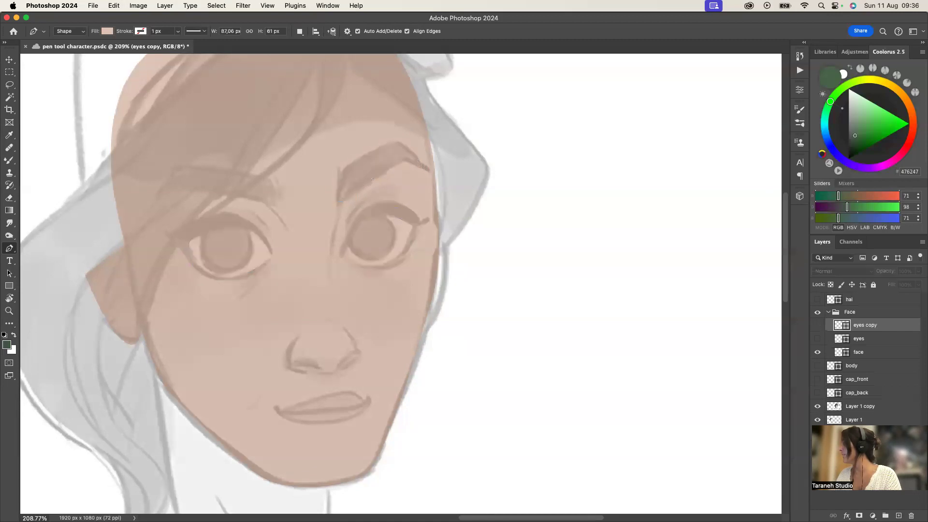
{"action": "left_click", "coordinate": [818, 339]}
{"action": "left_click", "coordinate": [817, 339]}
{"action": "left_click", "coordinate": [817, 325]}
{"action": "left_click", "coordinate": [818, 325]}
{"action": "left_click", "coordinate": [817, 339]}
{"action": "left_click", "coordinate": [818, 339]}
{"action": "left_click", "coordinate": [817, 325]}
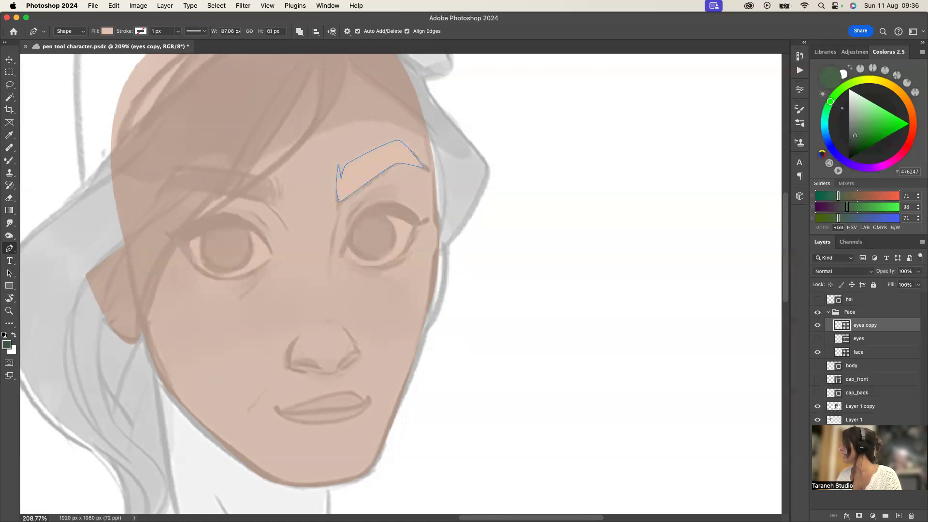
Rename the eyes copy layer holding the eyebrow as "eyeb"
{"action": "double_click", "coordinate": [864, 325]}
{"action": "type", "text": "eye"}
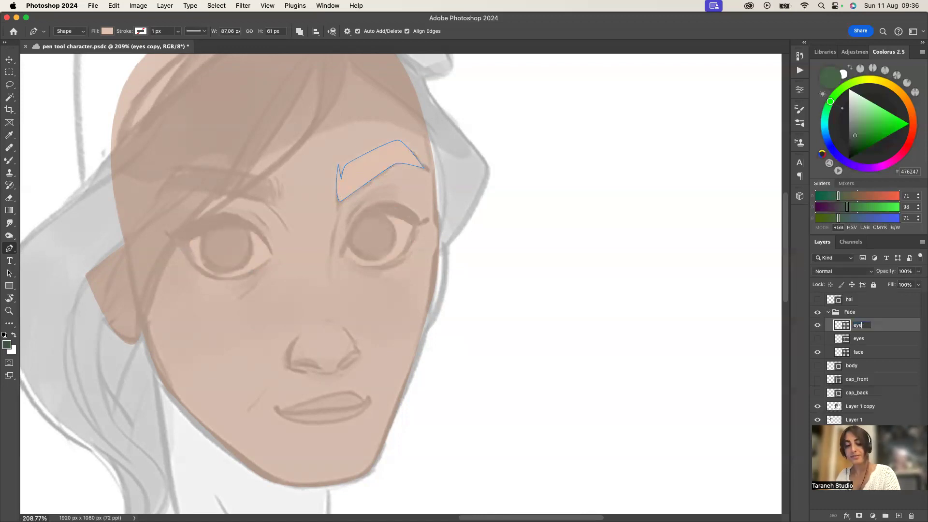
{"action": "type", "text": "b"}
{"action": "key", "text": "Return"}
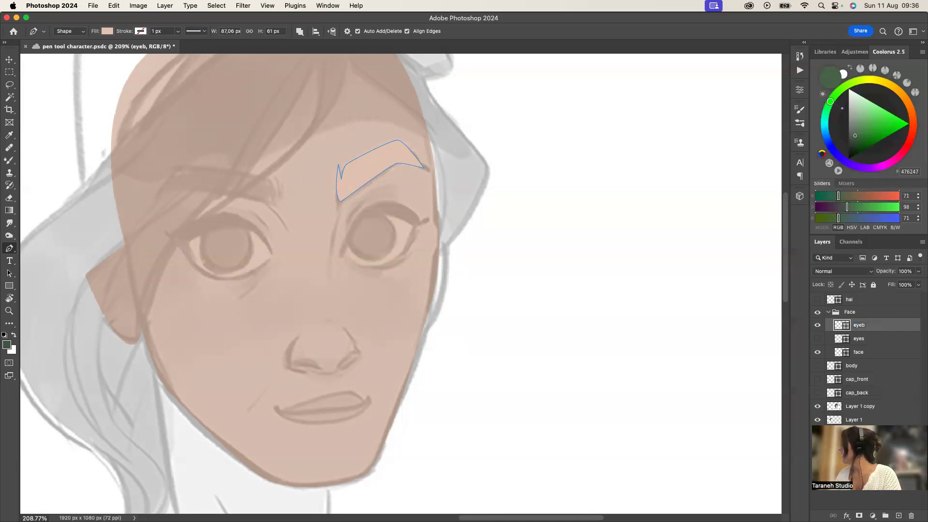
Show the eyes layer and delete the right-hand eyebrow's path from it, leaving the two eye outlines
{"action": "left_click", "coordinate": [817, 338]}
{"action": "left_click", "coordinate": [865, 339]}
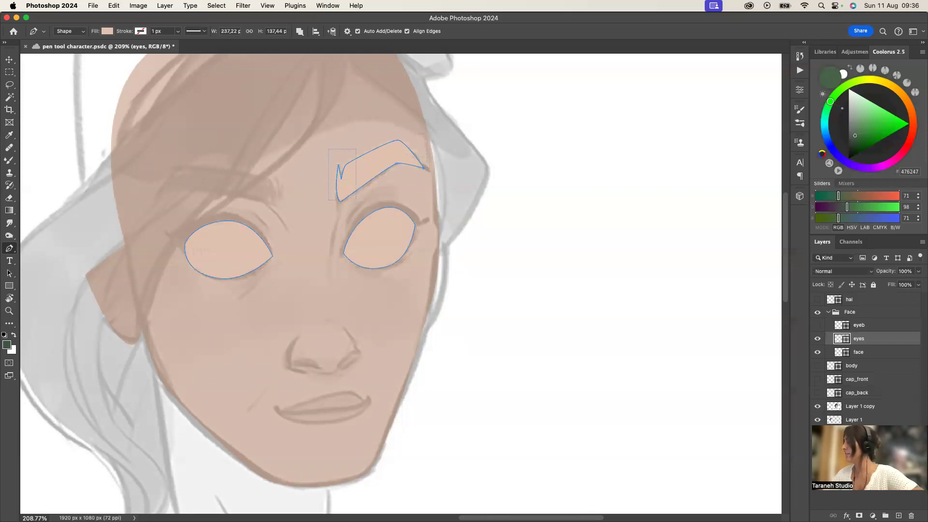
{"action": "key", "text": "Delete"}
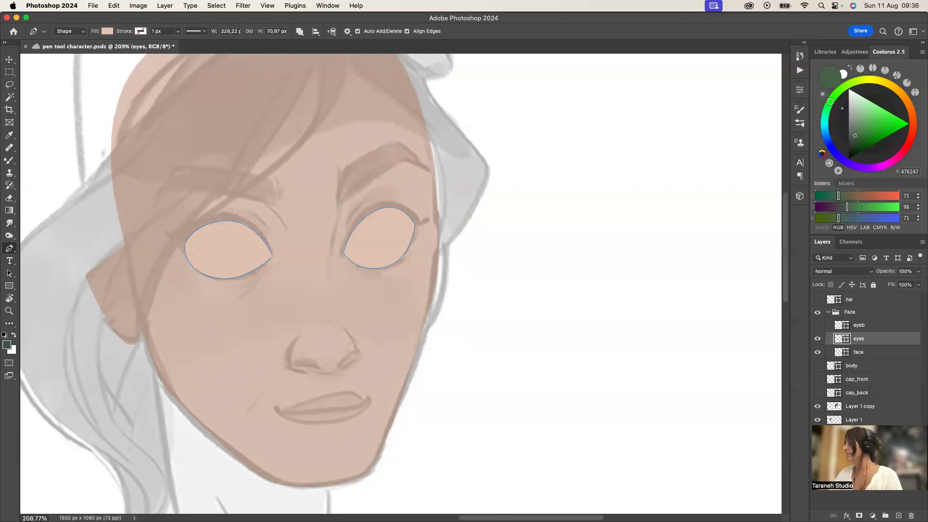
{"action": "key", "text": "cmd+z"}
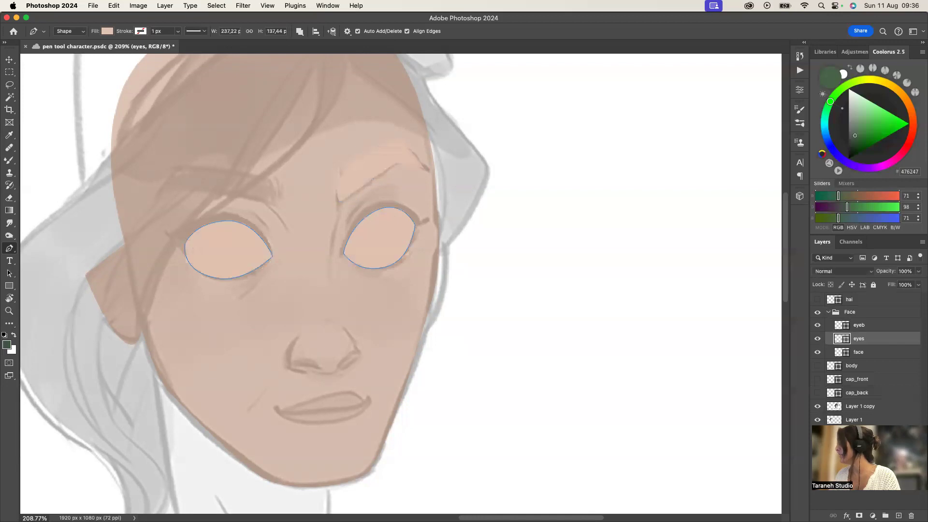
Trace the left-hand eyebrow on a new shape layer, about 124 px wide, with a small notch at its inner end
{"action": "left_click", "coordinate": [859, 325]}
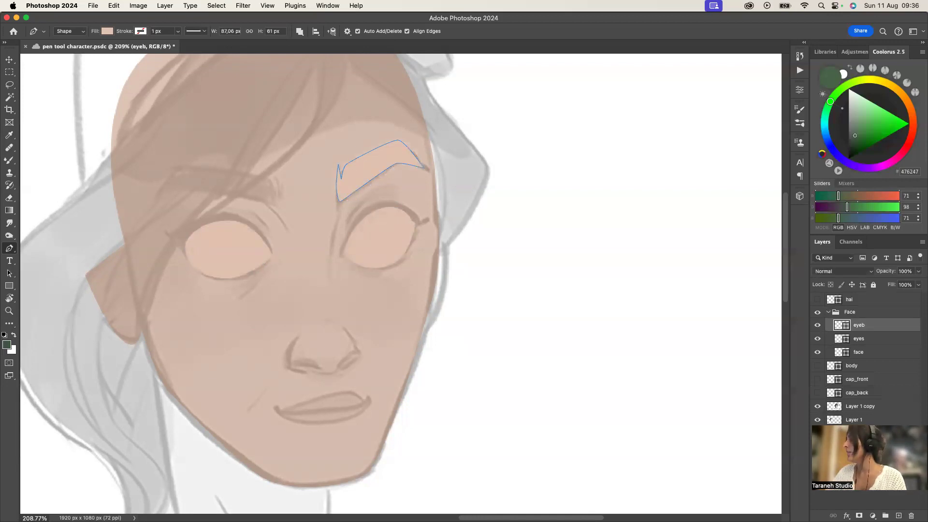
{"action": "left_click", "coordinate": [299, 31]}
{"action": "left_click", "coordinate": [329, 35]}
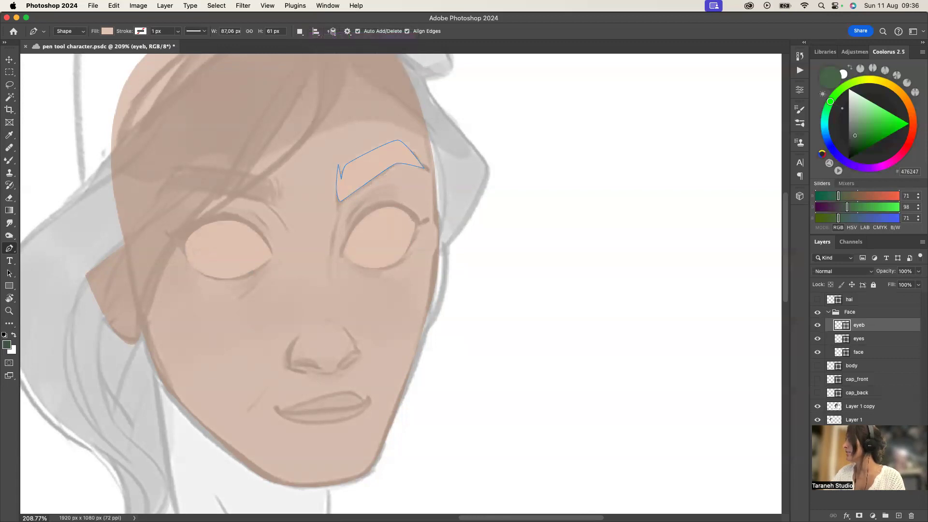
{"action": "left_click", "coordinate": [274, 174]}
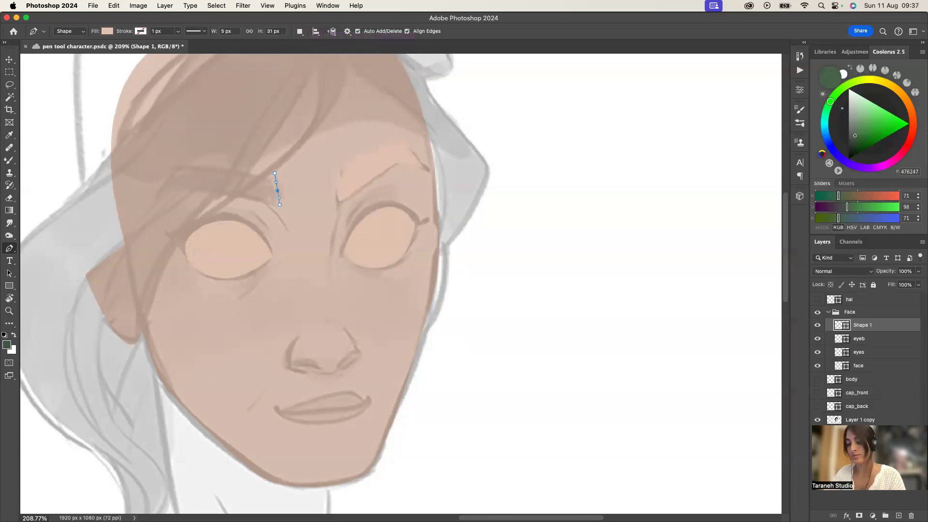
{"action": "left_click", "coordinate": [270, 176]}
{"action": "left_click", "coordinate": [274, 189]}
{"action": "left_click", "coordinate": [185, 164]}
{"action": "left_click", "coordinate": [155, 196]}
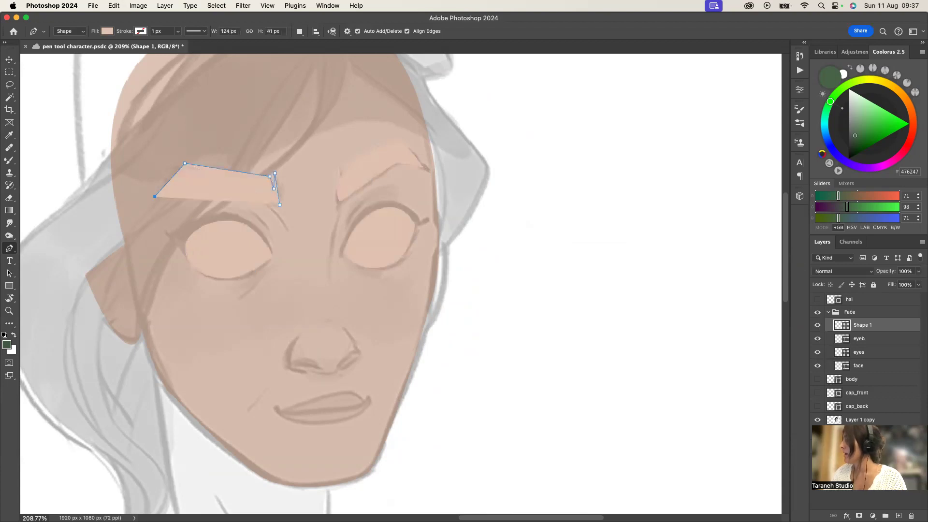
{"action": "left_click", "coordinate": [243, 195]}
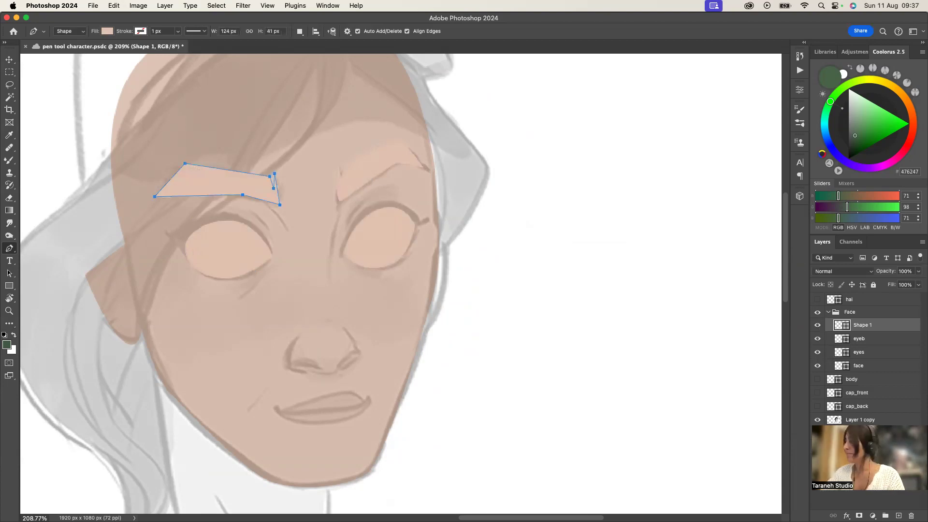
Smooth the left-hand eyebrow's arch and inner corner, and add a curved anchor on its lower edge
{"action": "left_click_drag", "start_coordinate": [185, 164], "coordinate": [188, 161]}
{"action": "left_click", "coordinate": [202, 195]}
{"action": "left_click_drag", "start_coordinate": [202, 195], "coordinate": [197, 191]}
{"action": "left_click_drag", "start_coordinate": [280, 205], "coordinate": [266, 169]}
{"action": "key", "text": "Return"}
Place the left-hand eyebrow's layer below eyeb and merge the two eyebrow shapes into one layer
{"action": "left_click_drag", "start_coordinate": [863, 325], "coordinate": [862, 345]}
{"action": "left_click", "coordinate": [862, 325]}
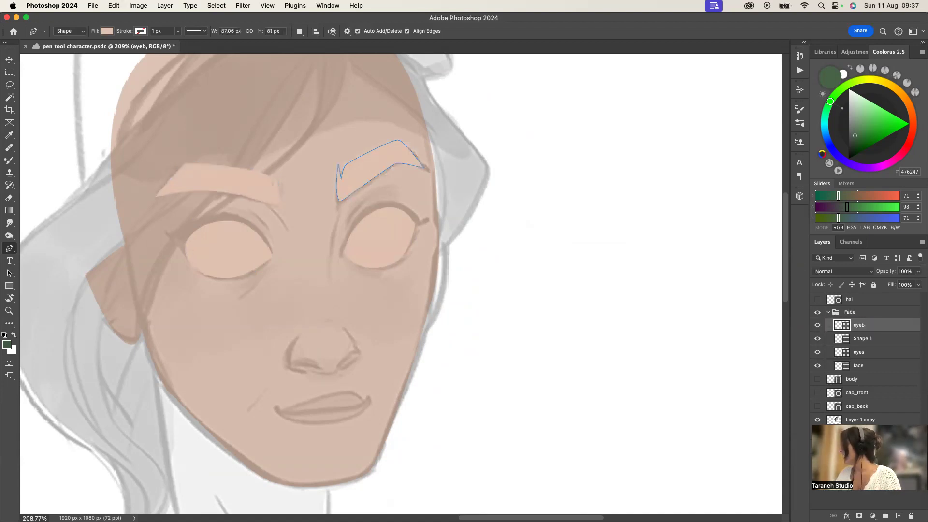
{"action": "left_click", "coordinate": [862, 339], "text": "shift"}
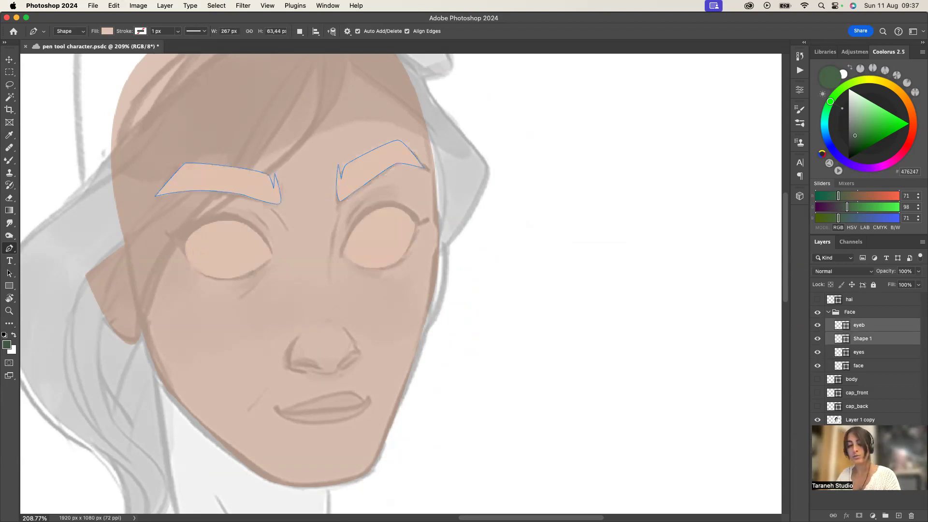
{"action": "right_click", "coordinate": [865, 338]}
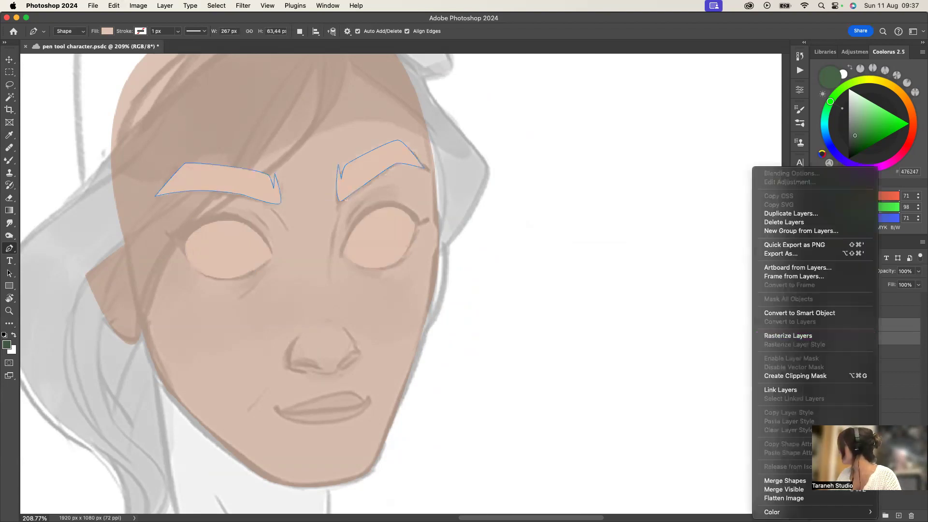
{"action": "left_click", "coordinate": [778, 479]}
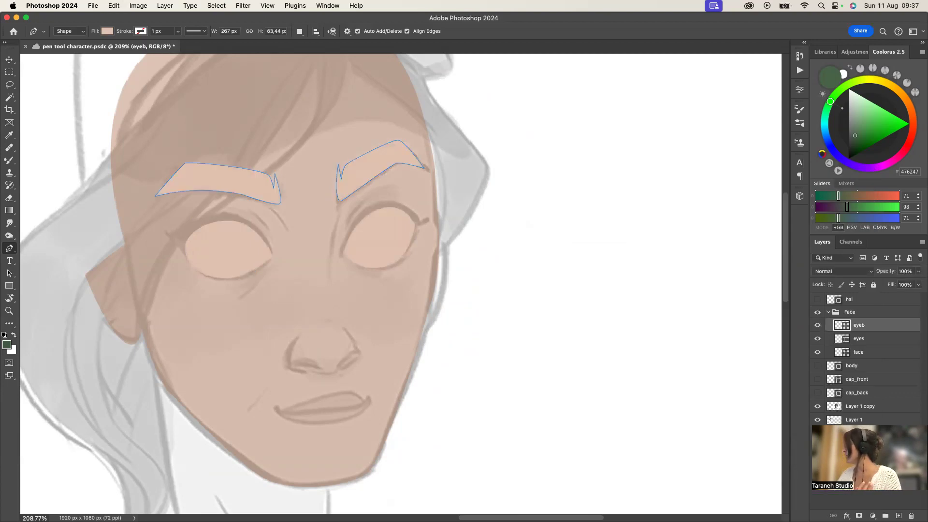
Recolour the merged eyebrows on the eyeb layer to brown, #935936
{"action": "double_click", "coordinate": [842, 325]}
{"action": "left_click", "coordinate": [642, 330]}
{"action": "left_click", "coordinate": [785, 274]}
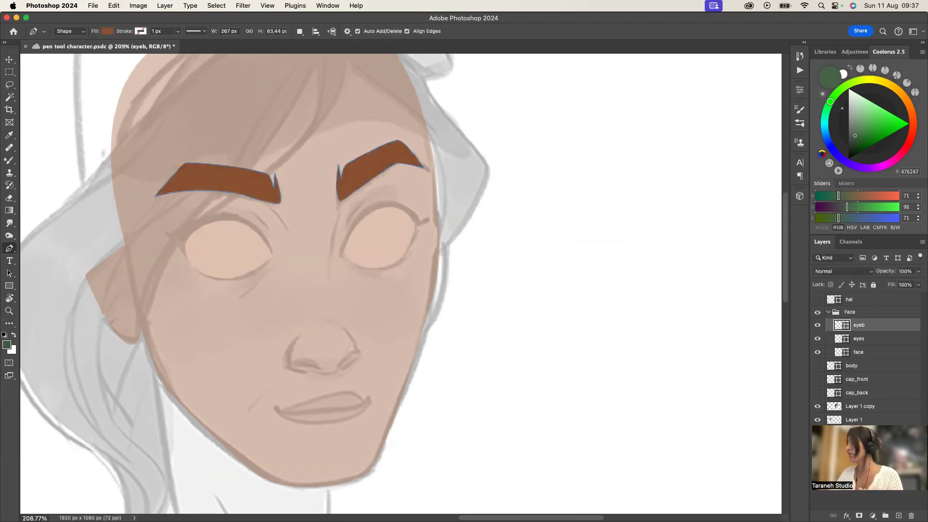
Set the foreground colour to pink, #CA638F
{"action": "key", "text": "z"}
{"action": "mouse_move", "coordinate": [455, 336]}
{"action": "left_mouse_down"}
{"action": "mouse_move", "coordinate": [394, 349]}
{"action": "mouse_move", "coordinate": [456, 351]}
{"action": "left_mouse_up"}
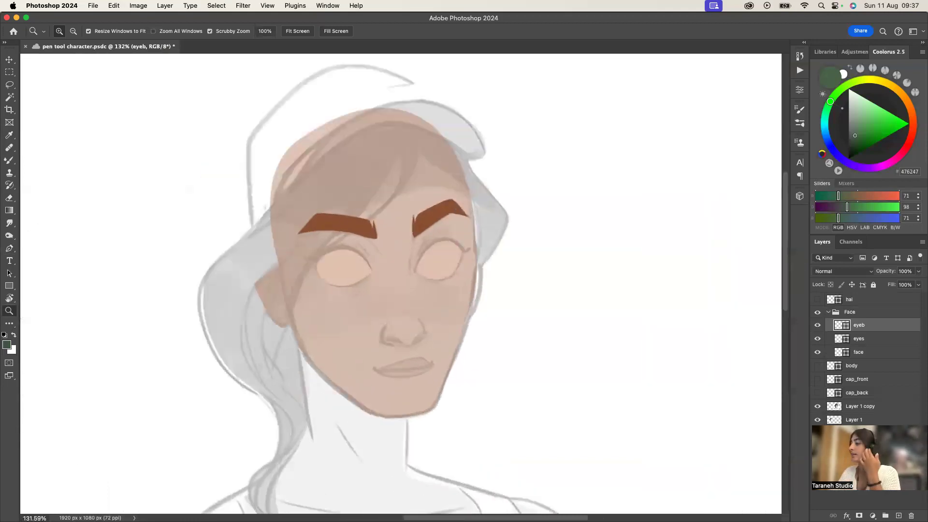
{"action": "key", "text": "p"}
{"action": "key", "text": "z"}
{"action": "mouse_move", "coordinate": [400, 353]}
{"action": "left_mouse_down"}
{"action": "mouse_move", "coordinate": [412, 353]}
{"action": "mouse_move", "coordinate": [412, 363]}
{"action": "left_mouse_up"}
{"action": "key", "text": "p"}
{"action": "key", "text": "z"}
{"action": "left_click", "coordinate": [7, 345]}
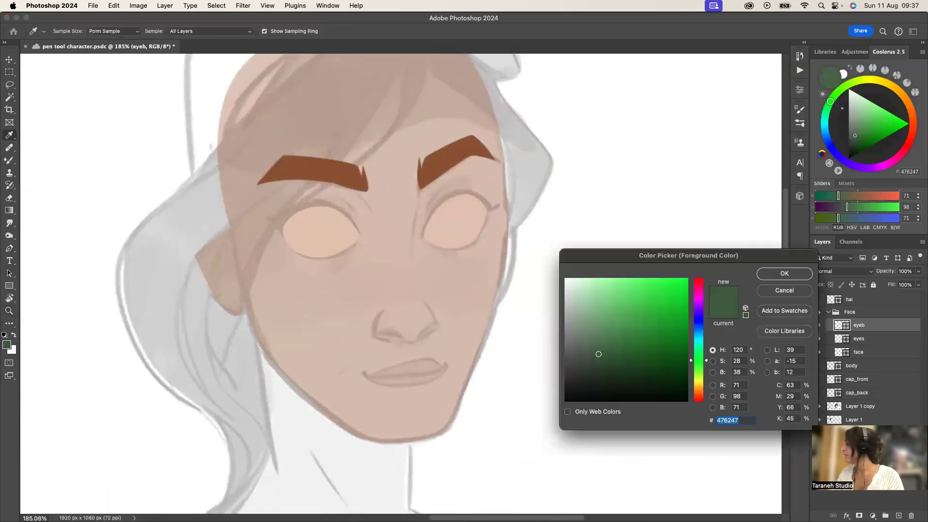
{"action": "type", "text": "ca638f"}
{"action": "key", "text": "Return"}
{"action": "key", "text": "p"}
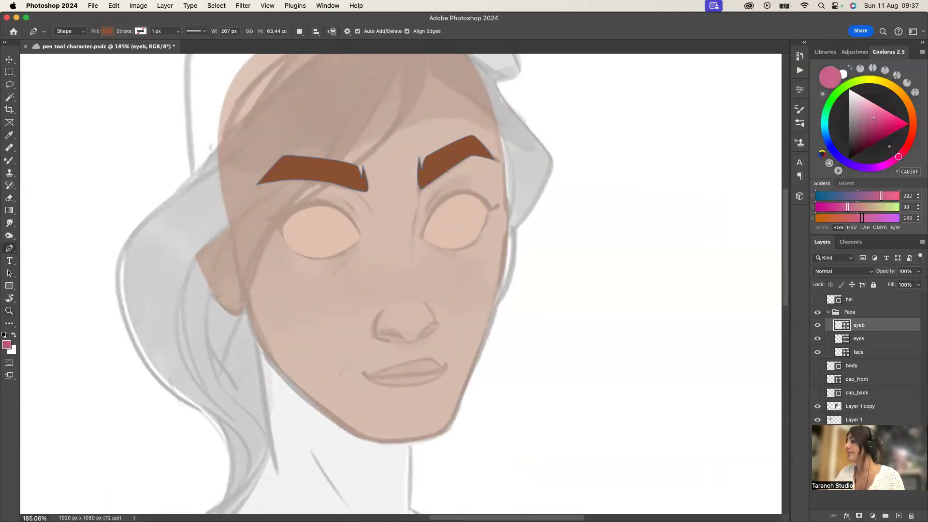
Trace the nose as a closed five-anchor shape about 76 px wide on its own layer
{"action": "left_click", "coordinate": [386, 303]}
{"action": "left_click", "coordinate": [374, 335]}
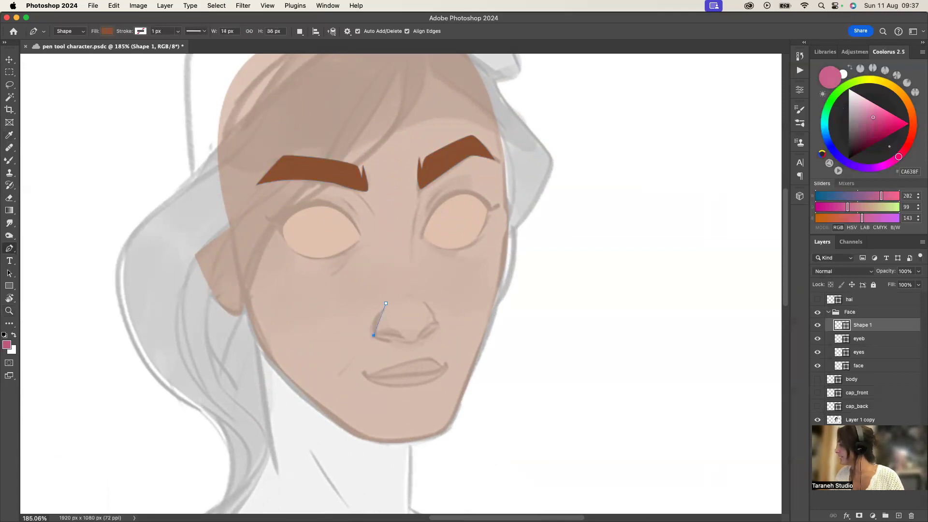
{"action": "left_click", "coordinate": [411, 344]}
{"action": "left_click", "coordinate": [439, 323]}
{"action": "left_click", "coordinate": [403, 287]}
{"action": "left_click", "coordinate": [386, 303]}
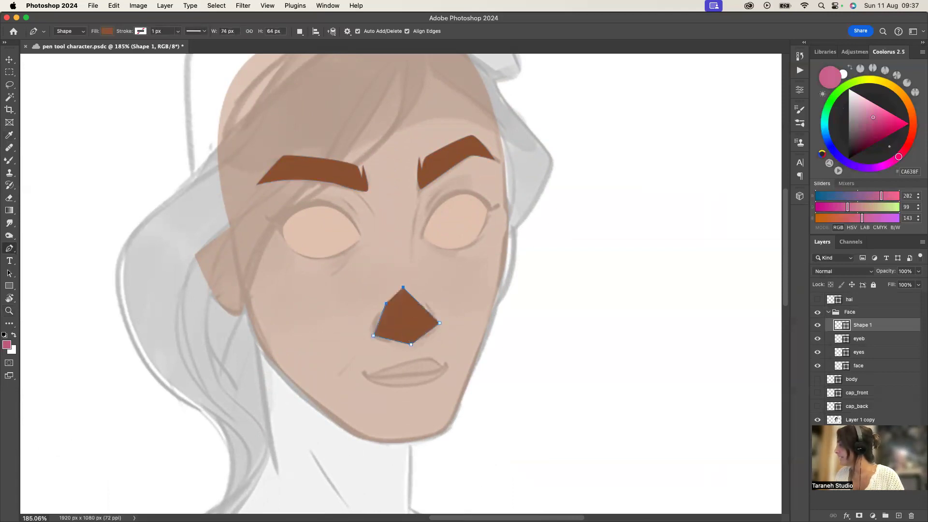
Curve the nose outline at its tip and corners, and add an adjusted anchor along its upper right edge
{"action": "left_click_drag", "start_coordinate": [404, 288], "coordinate": [417, 289]}
{"action": "left_click_drag", "start_coordinate": [439, 323], "coordinate": [367, 329]}
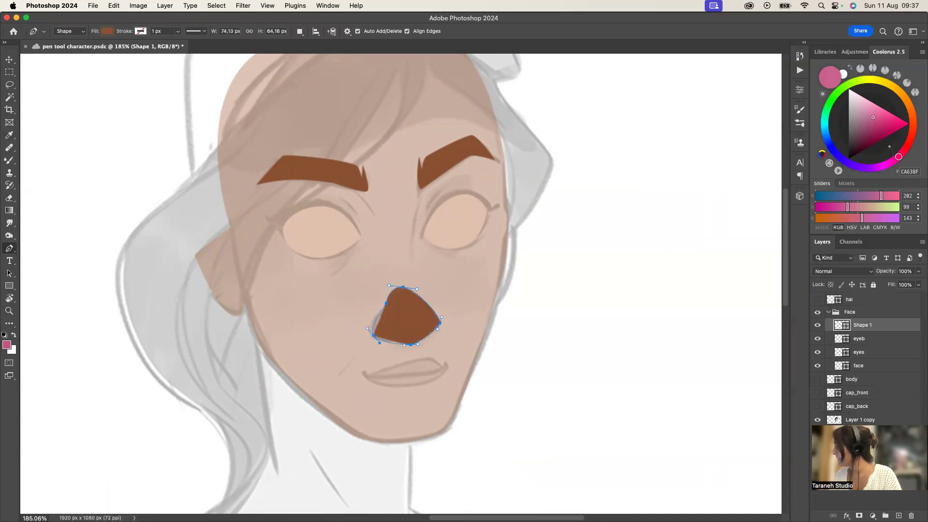
{"action": "left_click", "coordinate": [427, 304]}
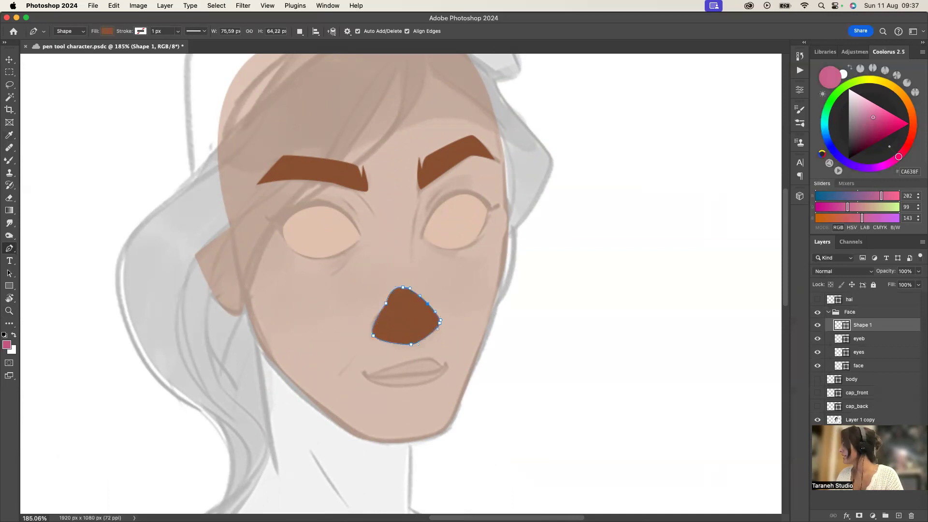
{"action": "left_click_drag", "start_coordinate": [428, 304], "coordinate": [405, 287]}
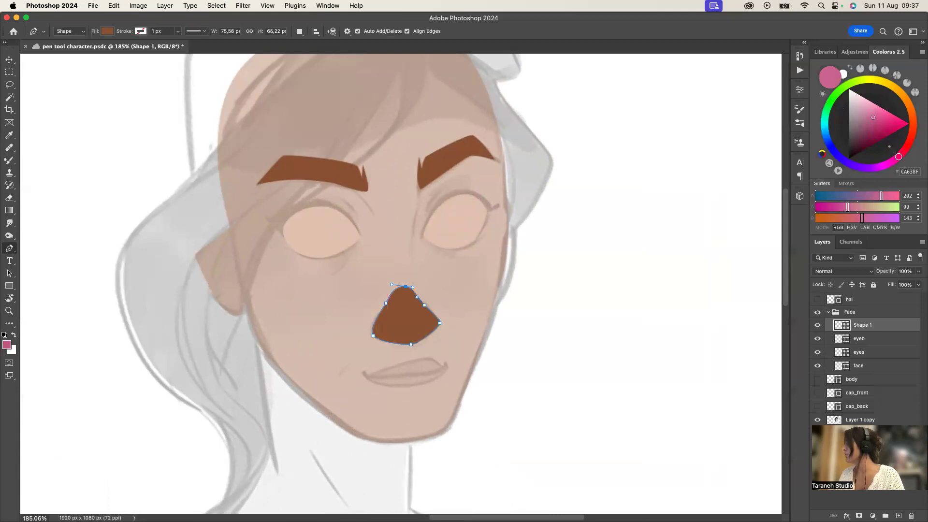
{"action": "key", "text": "Escape"}
Start the upper lip outline with anchors at the left mouth corner and the lip's upper peak
{"action": "left_click", "coordinate": [363, 371]}
{"action": "left_click", "coordinate": [417, 360]}
{"action": "left_click", "coordinate": [446, 363]}
{"action": "left_click", "coordinate": [415, 385]}
{"action": "left_click_drag", "start_coordinate": [417, 360], "coordinate": [424, 359]}
{"action": "key", "text": "super+z"}
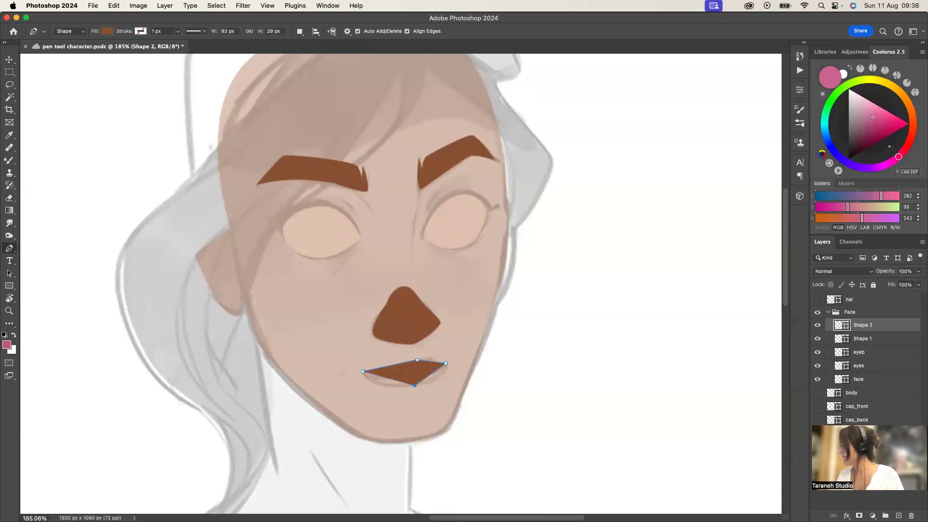
{"action": "key", "text": "super+z"}
{"action": "key", "text": "super+z"}
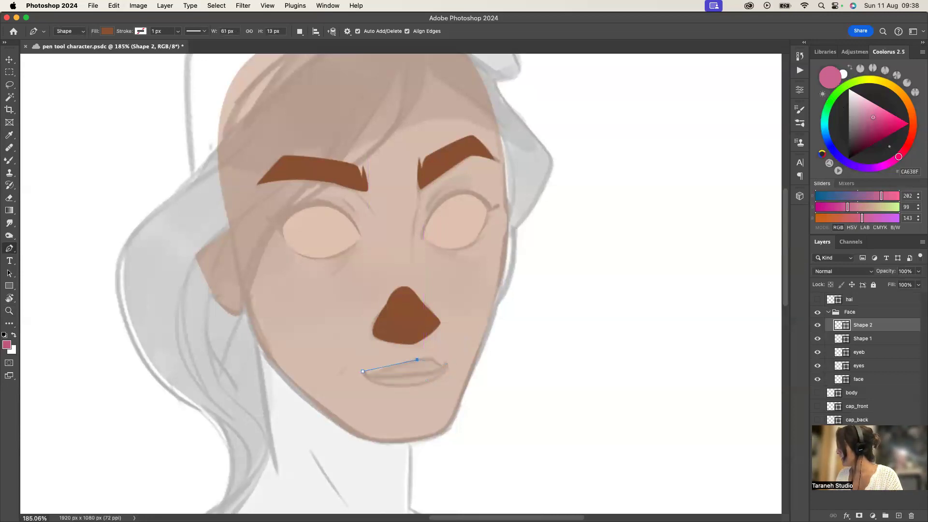
Finish the upper lip outline around the right mouth corner and back along the lip line, then curve its edges to match the sketch
{"action": "left_click", "coordinate": [440, 365]}
{"action": "left_click", "coordinate": [446, 360]}
{"action": "left_click", "coordinate": [439, 372]}
{"action": "left_click", "coordinate": [377, 378]}
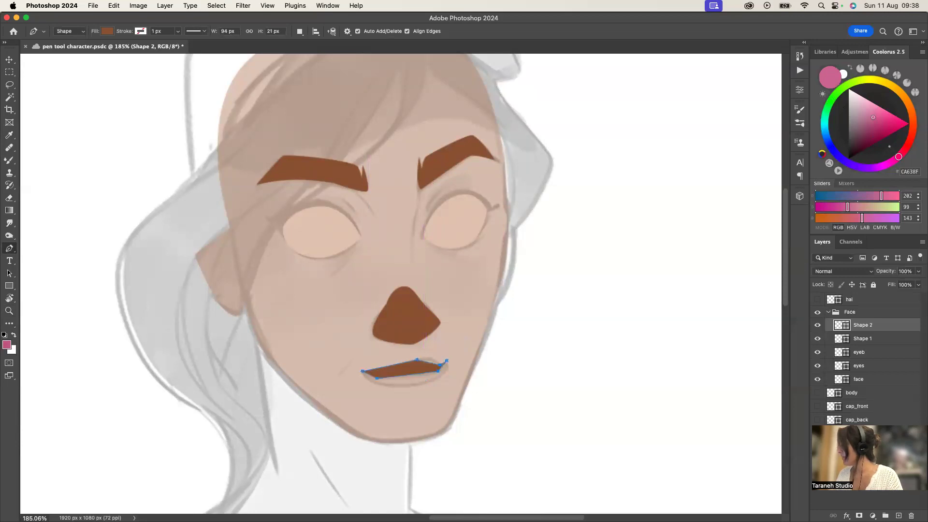
{"action": "left_click_drag", "start_coordinate": [391, 366], "coordinate": [443, 364]}
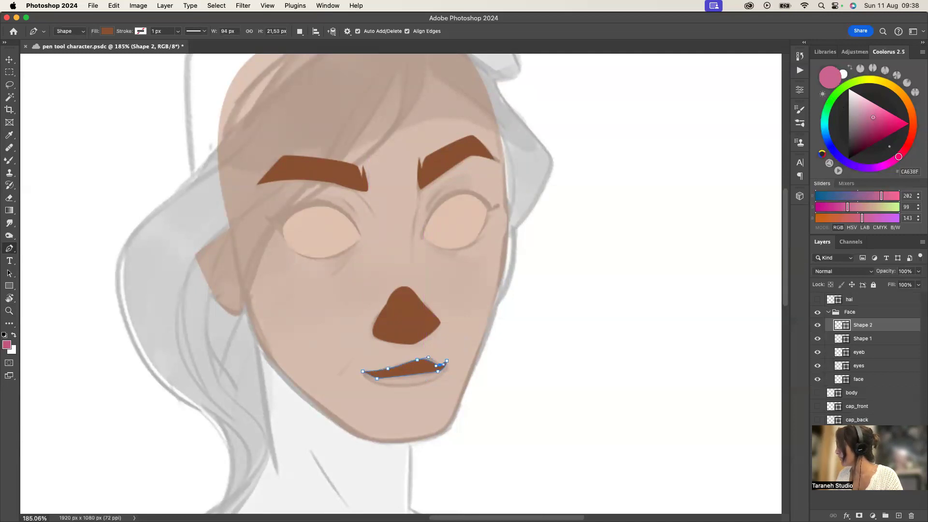
{"action": "left_click_drag", "start_coordinate": [377, 379], "coordinate": [388, 380]}
Trace the lower lip as a separate shape about 86 px wide and curve its bottom edge
{"action": "left_click", "coordinate": [411, 387]}
{"action": "left_click", "coordinate": [443, 366]}
{"action": "left_click", "coordinate": [366, 373]}
{"action": "left_click_drag", "start_coordinate": [410, 387], "coordinate": [383, 392]}
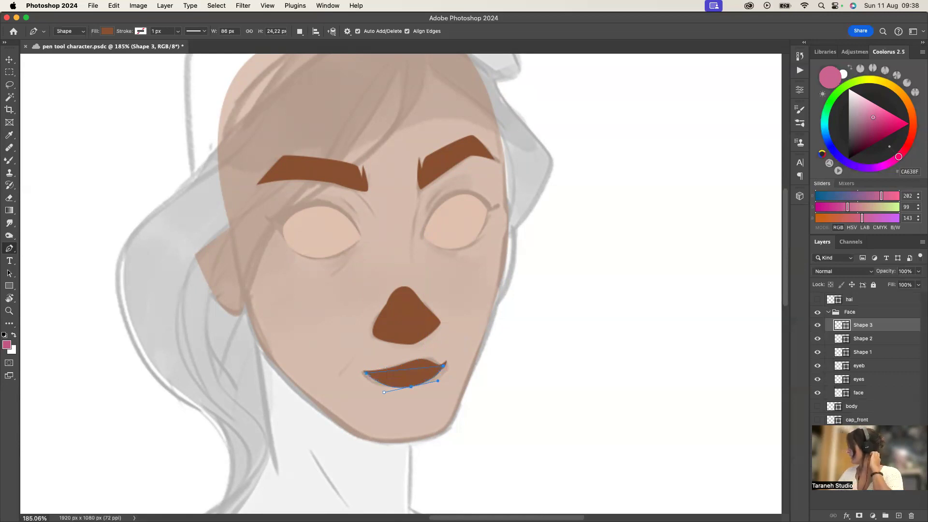
Move the lower lip's layer beneath the upper lip's layer and rename it "Lip_low"
{"action": "key", "text": "super+bracketleft"}
{"action": "double_click", "coordinate": [863, 338]}
{"action": "type", "text": "Lip"}
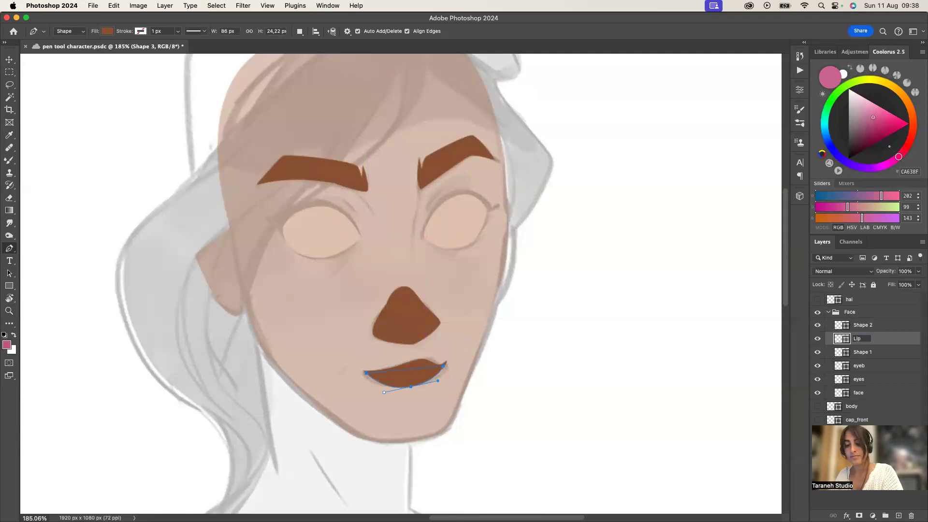
{"action": "type", "text": "_low"}
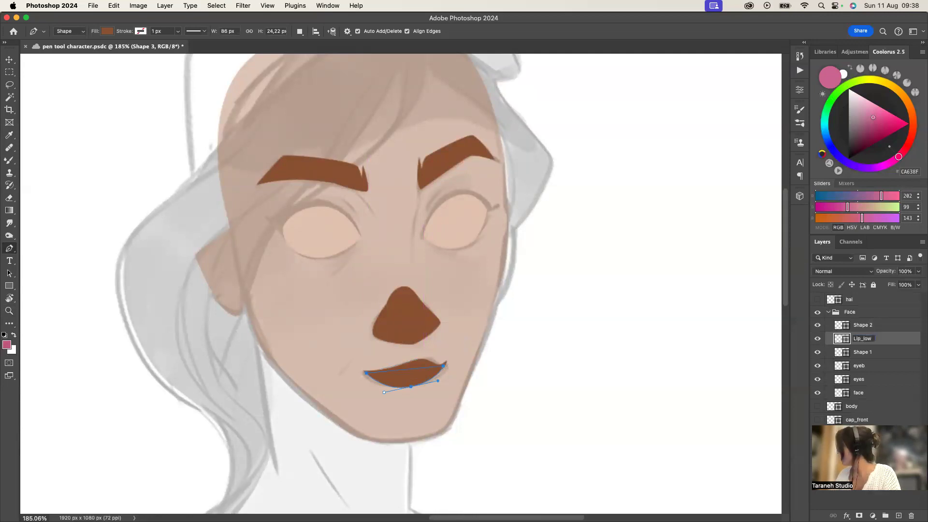
Rename the upper lip's layer as "Lip_high"
{"action": "key", "text": "shift+Tab"}
{"action": "type", "text": "L"}
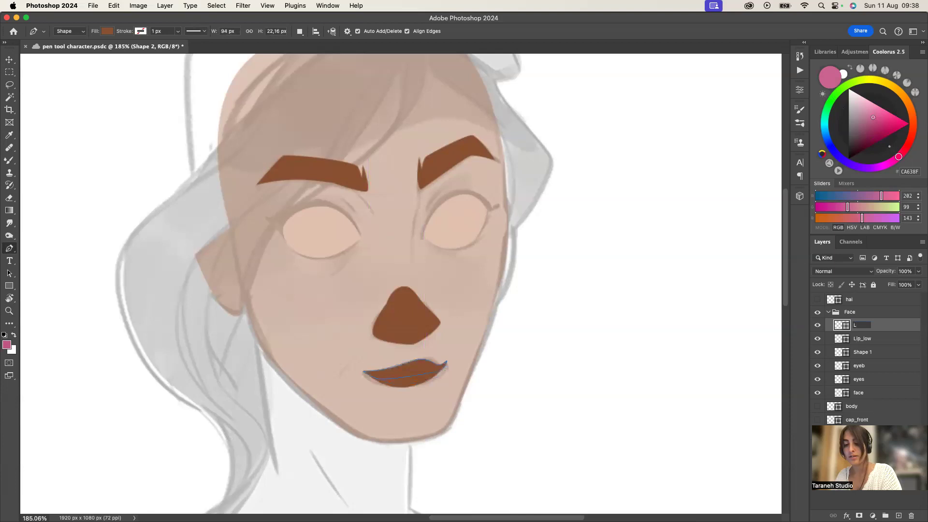
{"action": "type", "text": "ip_high"}
{"action": "key", "text": "Return"}
Change the upper lip layer's name to "Lip_top"
{"action": "double_click", "coordinate": [864, 325]}
{"action": "left_click_drag", "start_coordinate": [876, 325], "coordinate": [866, 325]}
{"action": "key", "text": "BackSpace"}
{"action": "type", "text": "top"}
{"action": "key", "text": "Return"}
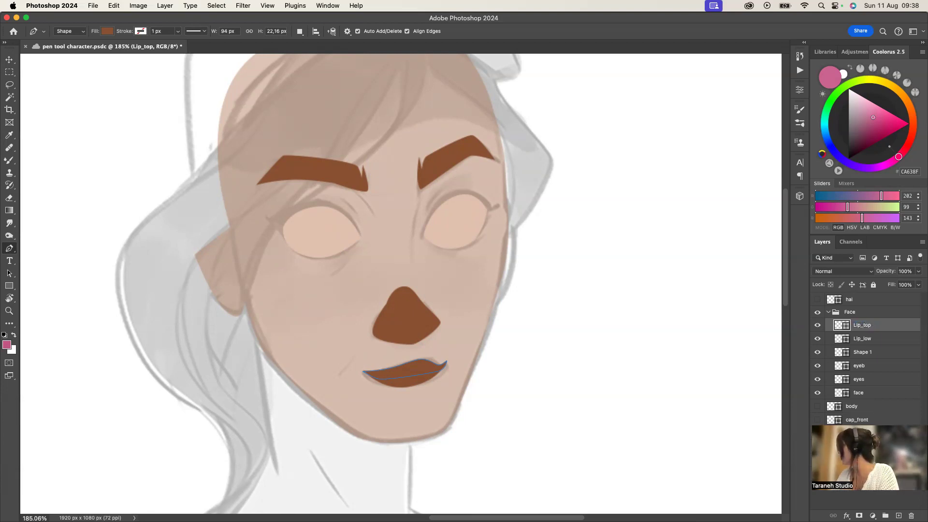
Recolour the upper lip shape on Lip_top to a deep red
{"action": "double_click", "coordinate": [841, 325]}
{"action": "left_click", "coordinate": [699, 398]}
{"action": "left_click", "coordinate": [653, 318]}
{"action": "left_click", "coordinate": [785, 273]}
Recolour the lower lip shape on Lip_low to a slightly lighter, more orange red
{"action": "double_click", "coordinate": [841, 339]}
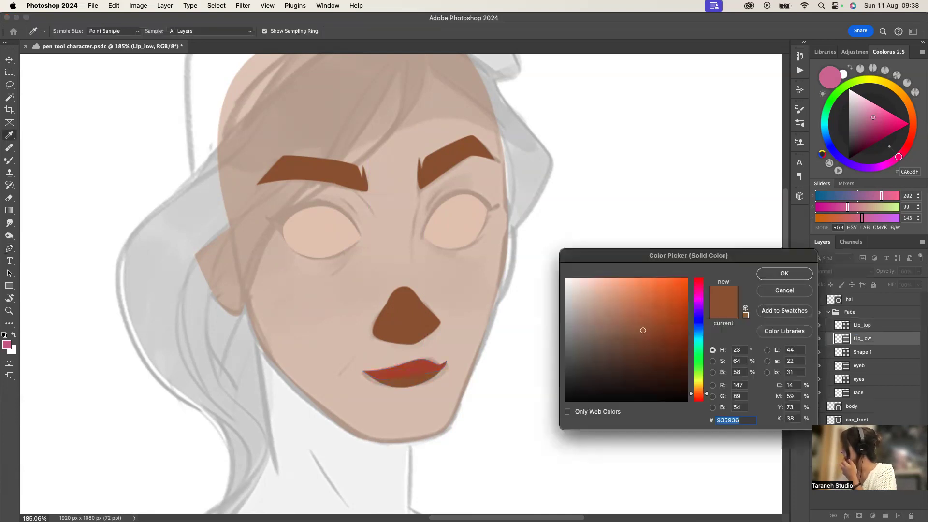
{"action": "left_click", "coordinate": [699, 397]}
{"action": "left_click", "coordinate": [645, 307]}
{"action": "left_click", "coordinate": [784, 274]}
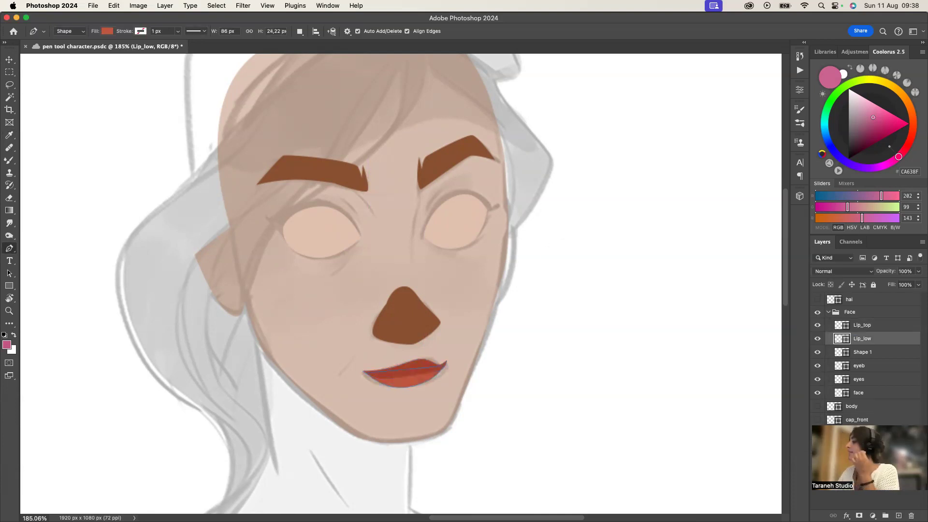
Select the nose shape's layer in the Face group and switch to the Ellipse tool
{"action": "left_click", "coordinate": [862, 352]}
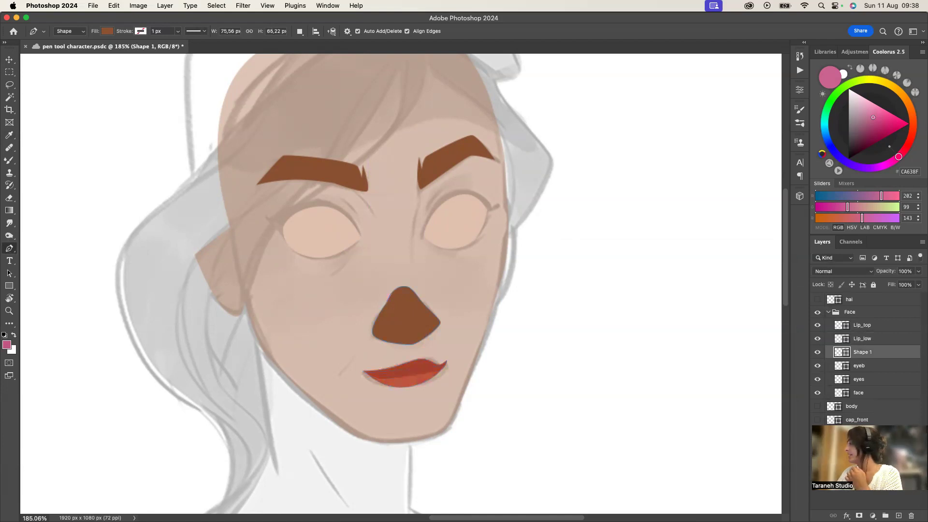
{"action": "key", "text": "z"}
{"action": "left_click_drag", "start_coordinate": [459, 376], "coordinate": [401, 377]}
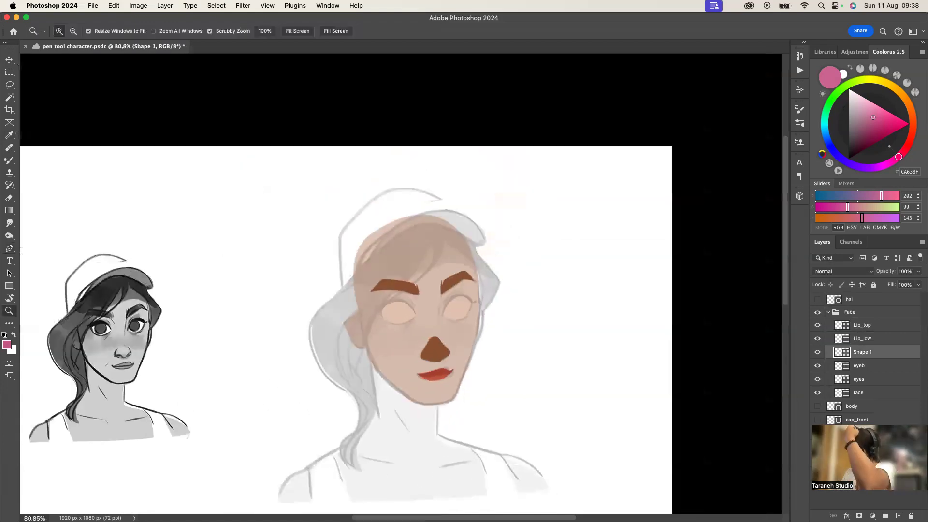
{"action": "left_click_drag", "start_coordinate": [441, 352], "coordinate": [485, 352]}
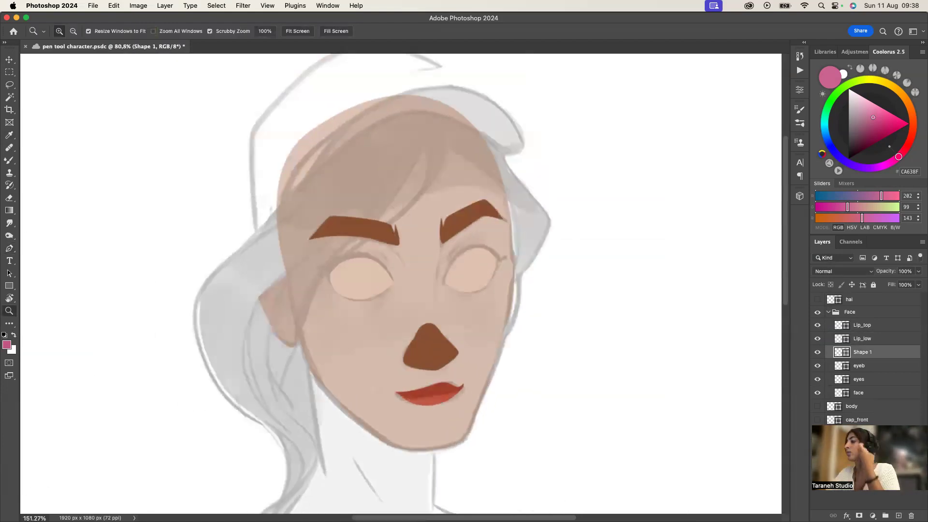
{"action": "left_click", "coordinate": [9, 72]}
{"action": "left_click", "coordinate": [9, 286]}
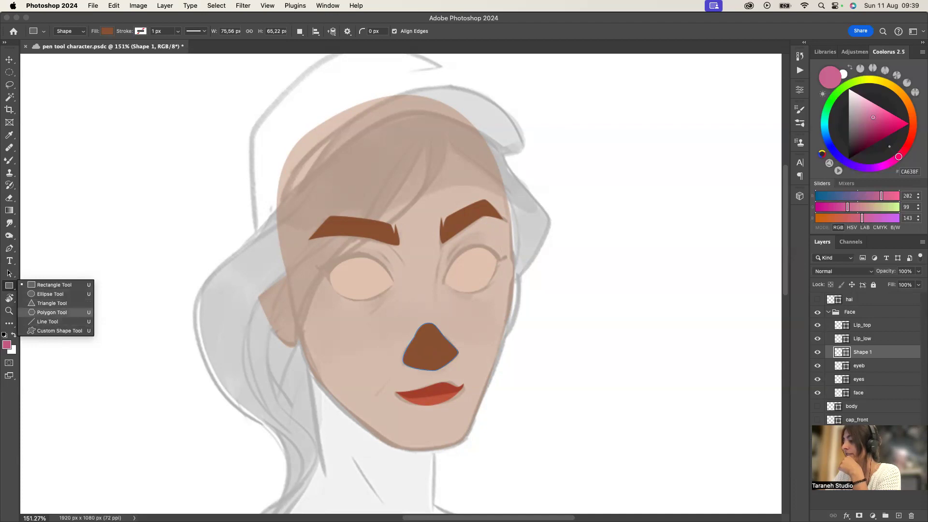
{"action": "left_click", "coordinate": [50, 294]}
{"action": "right_click", "coordinate": [9, 286]}
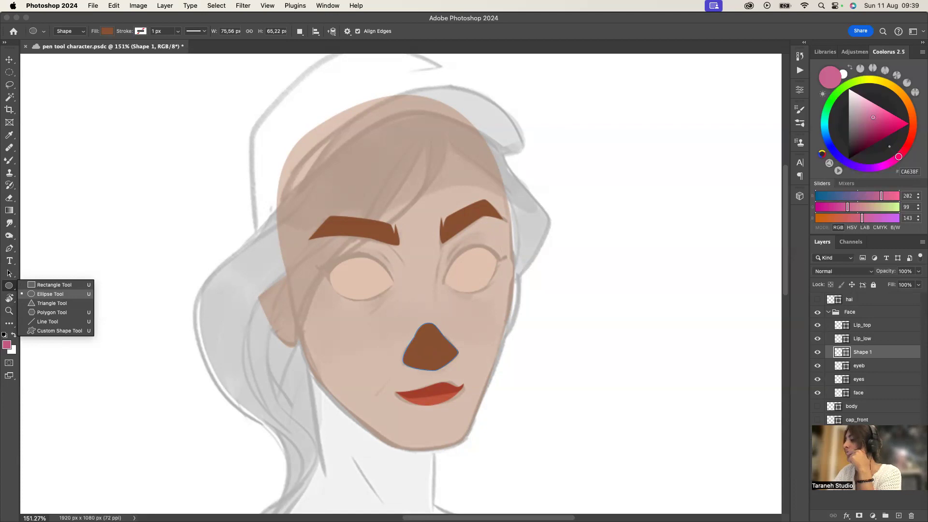
{"action": "left_click", "coordinate": [50, 294]}
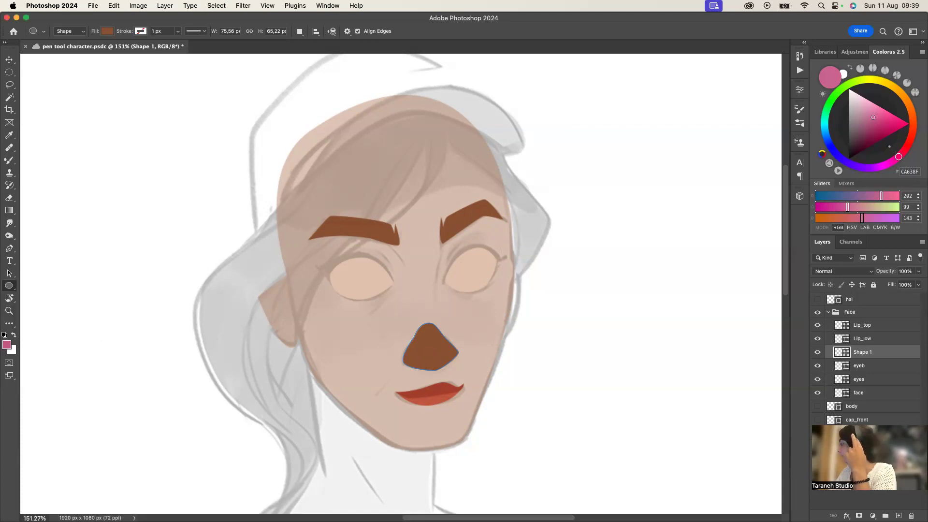
Check the nose, lip and eyebrow layers' visibility and hide the eyes layer to expose the sketched irises
{"action": "left_click", "coordinate": [817, 353]}
{"action": "left_click", "coordinate": [817, 353]}
{"action": "left_click", "coordinate": [818, 339]}
{"action": "left_click", "coordinate": [817, 338]}
{"action": "left_click", "coordinate": [817, 326]}
{"action": "left_click", "coordinate": [818, 325]}
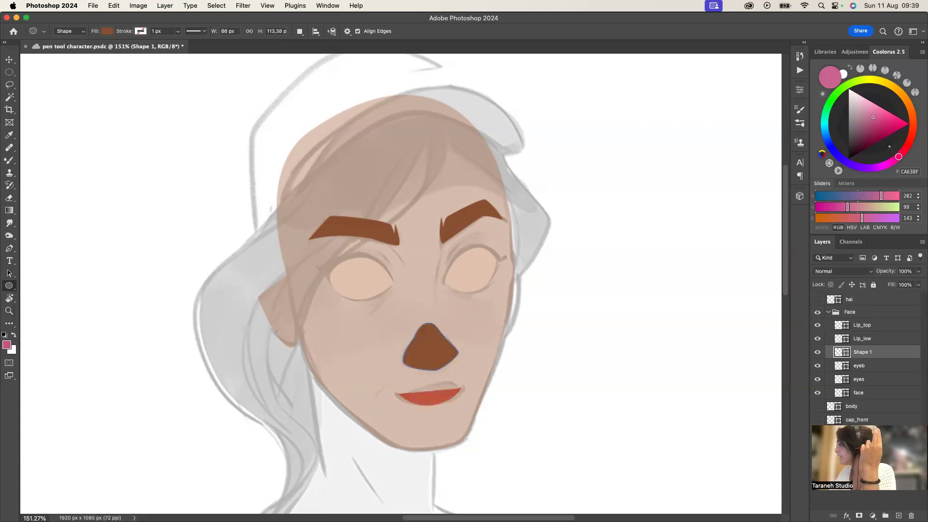
{"action": "left_click", "coordinate": [817, 366]}
{"action": "left_click", "coordinate": [817, 366]}
{"action": "left_click", "coordinate": [817, 380]}
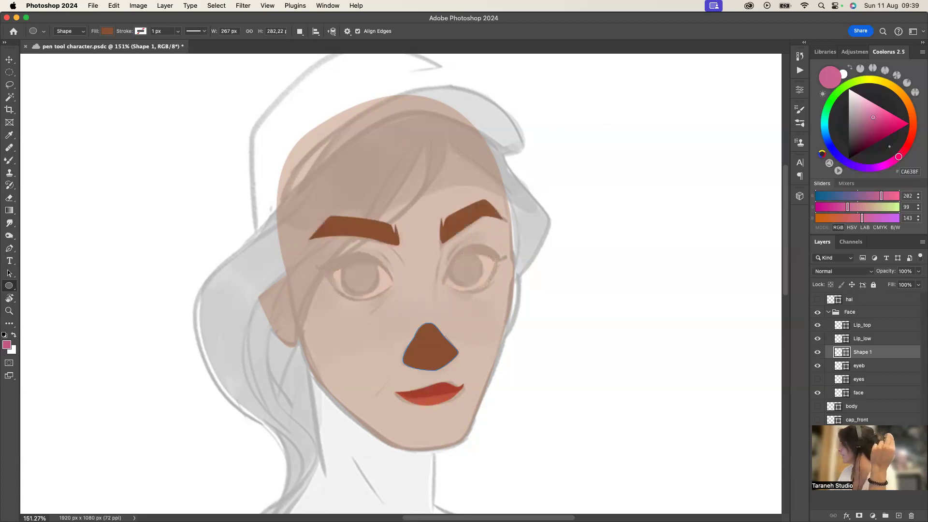
Draw iris circles of about 47 × 48 px and 49 × 49 px on the right-hand and left-hand eyes, combined in one shape layer
{"action": "left_click_drag", "start_coordinate": [450, 251], "coordinate": [483, 286]}
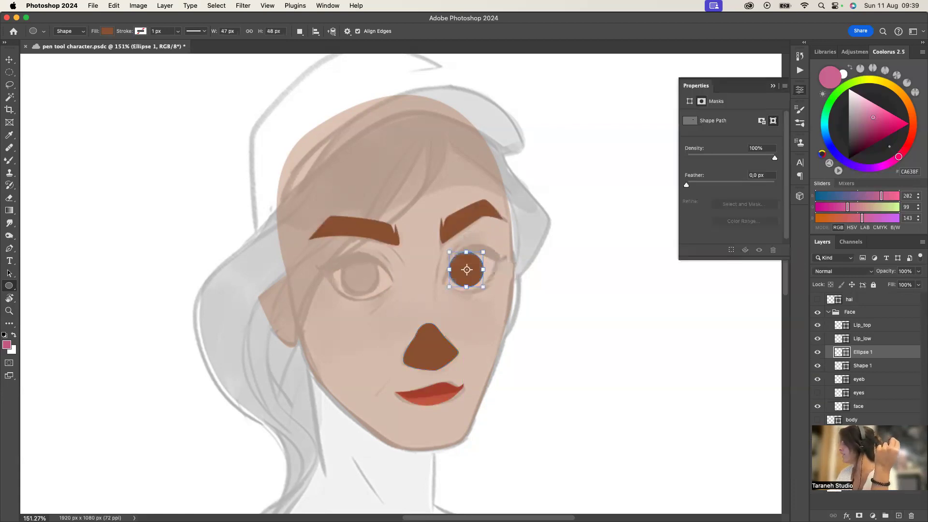
{"action": "left_click", "coordinate": [300, 31]}
{"action": "left_click", "coordinate": [334, 41]}
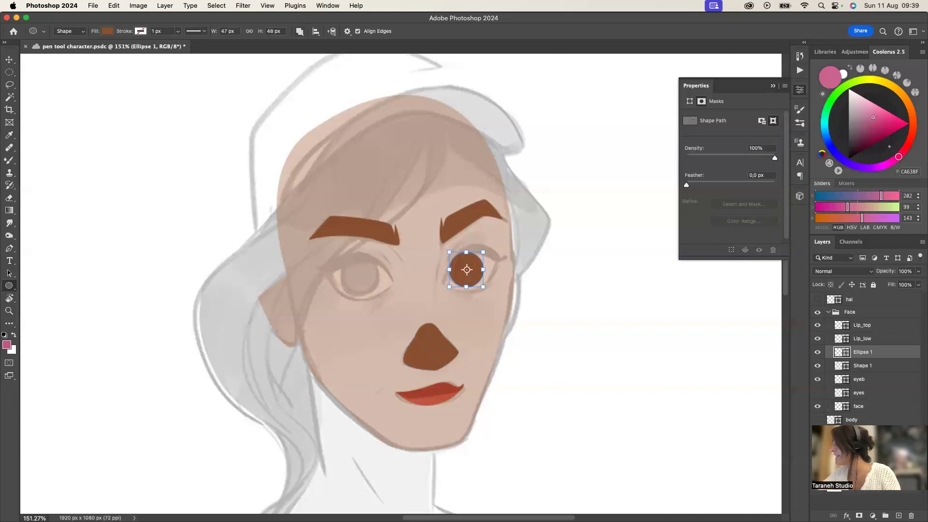
{"action": "left_click_drag", "start_coordinate": [344, 260], "coordinate": [380, 294]}
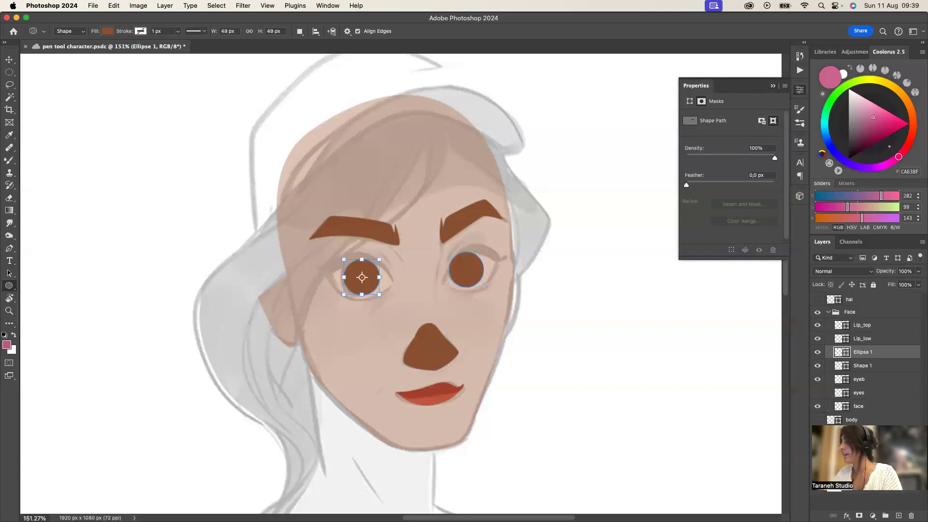
Scale the left-hand iris circle to about 51 × 51 px and nudge it over the sketched iris
{"action": "key", "text": "v"}
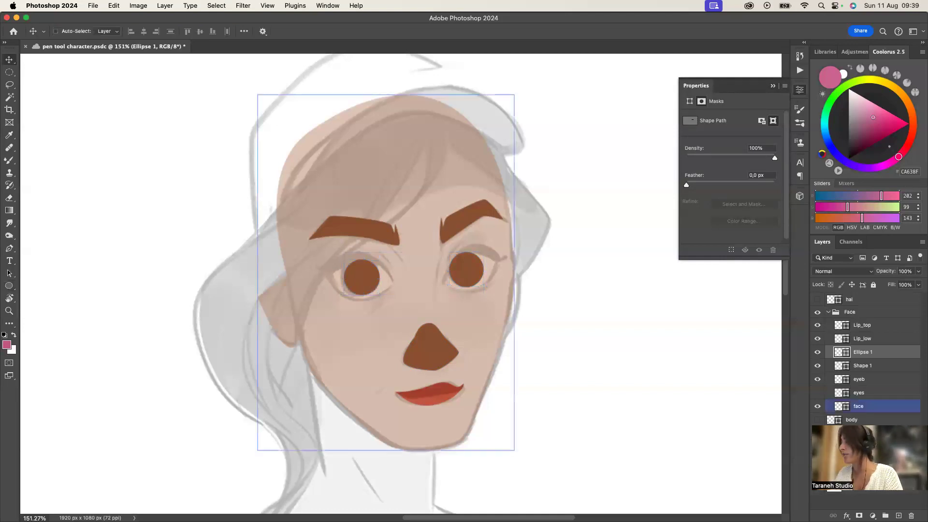
{"action": "key", "text": "p"}
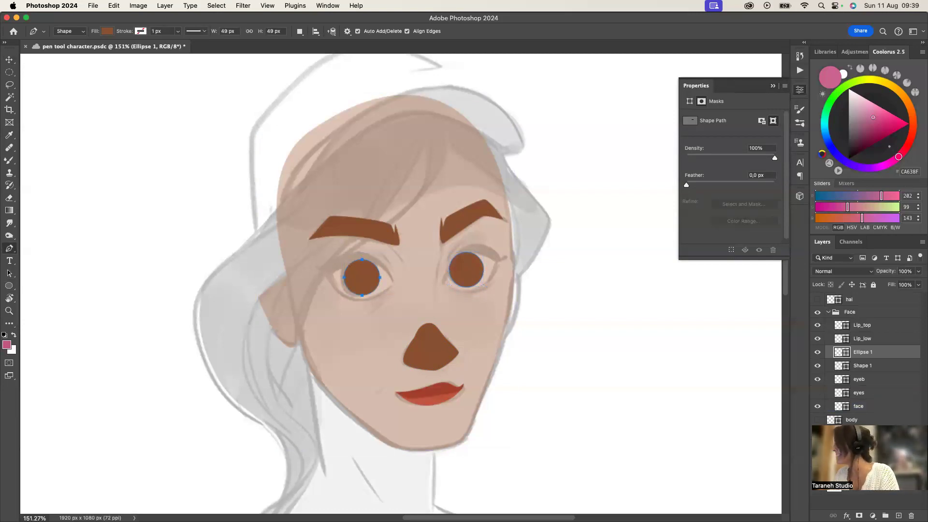
{"action": "key", "text": "super+t"}
{"action": "mouse_move", "coordinate": [344, 259]}
{"action": "left_mouse_down"}
{"action": "mouse_move", "coordinate": [337, 252]}
{"action": "mouse_move", "coordinate": [345, 260]}
{"action": "left_mouse_up"}
{"action": "key", "text": "super+z"}
{"action": "key", "text": "Left"}
{"action": "key", "text": "Left"}
{"action": "key", "text": "Left"}
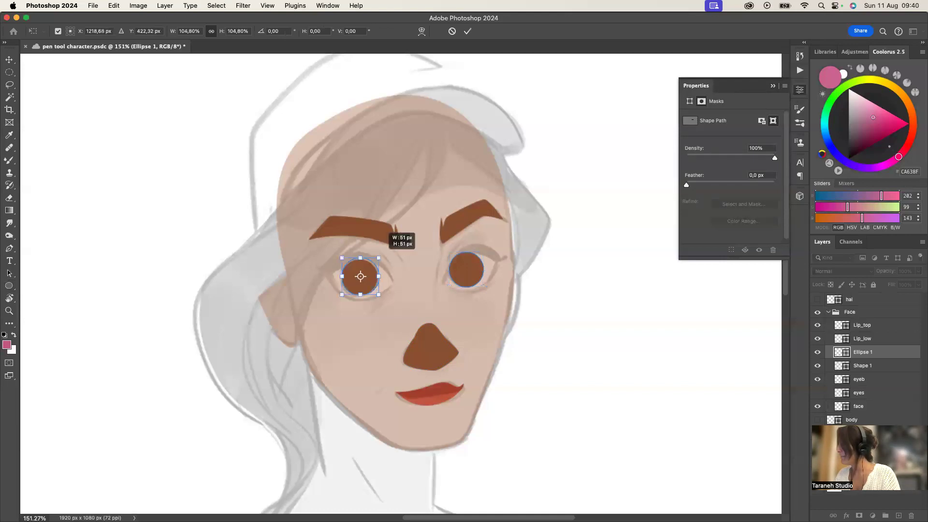
{"action": "key", "text": "Return"}
{"action": "key", "text": "p"}
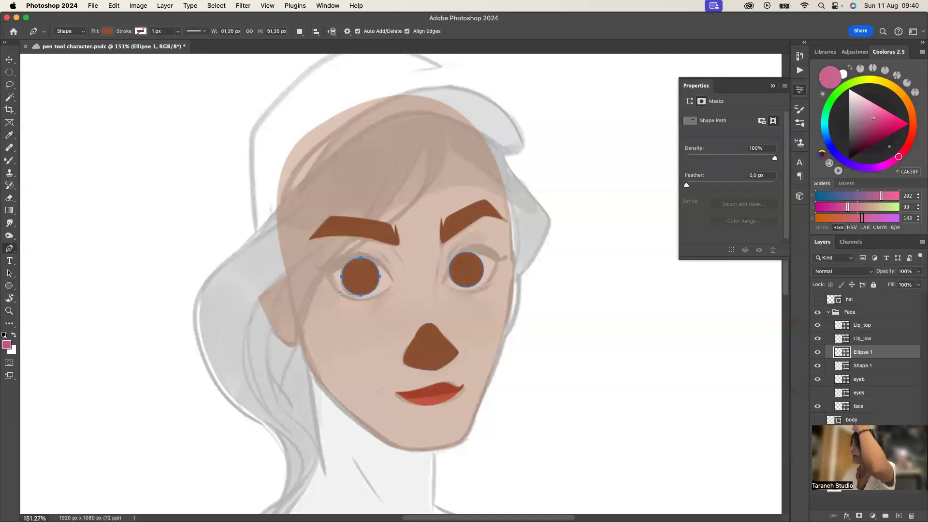
Draw a closed, straight-sided eyeliner shape around the right-hand eye with the Pen tool, including the pointed outer corner
{"action": "key", "text": "z"}
{"action": "left_click_drag", "start_coordinate": [452, 279], "coordinate": [503, 279]}
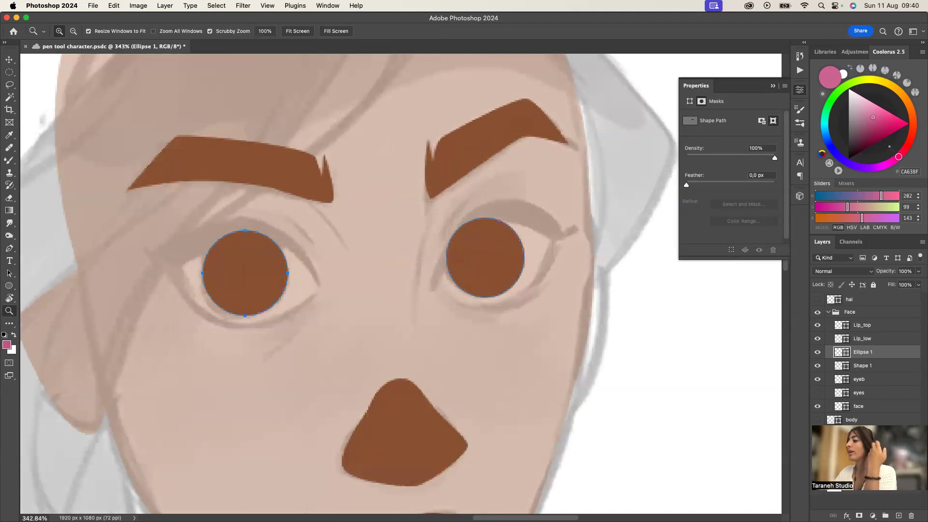
{"action": "left_click", "coordinate": [430, 286]}
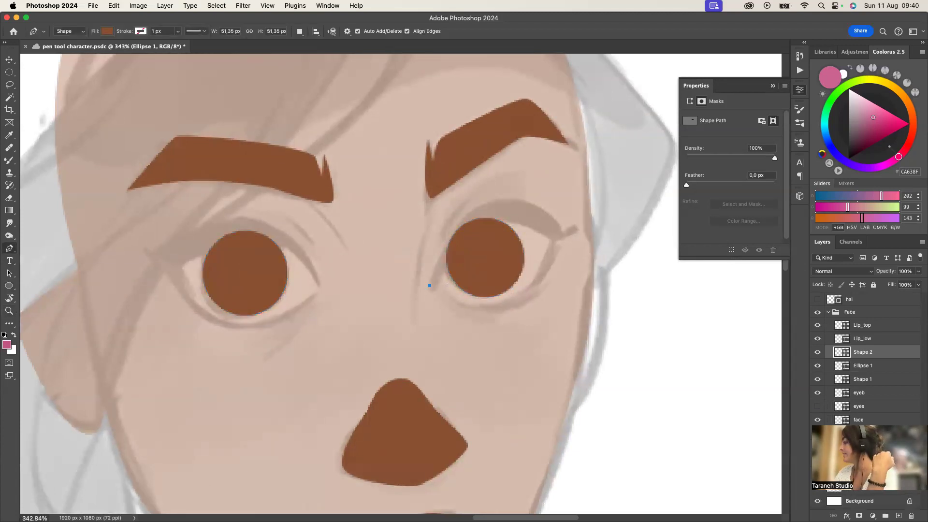
{"action": "left_click", "coordinate": [505, 196]}
{"action": "left_click", "coordinate": [561, 223]}
{"action": "left_click", "coordinate": [584, 214]}
{"action": "left_click", "coordinate": [562, 244]}
{"action": "left_click", "coordinate": [503, 220]}
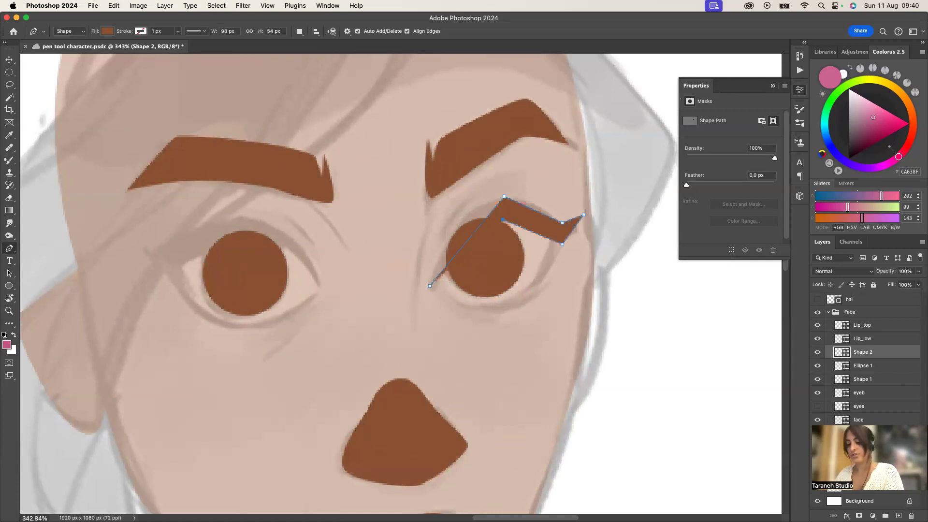
{"action": "key", "text": "BackSpace"}
{"action": "left_click", "coordinate": [529, 292]}
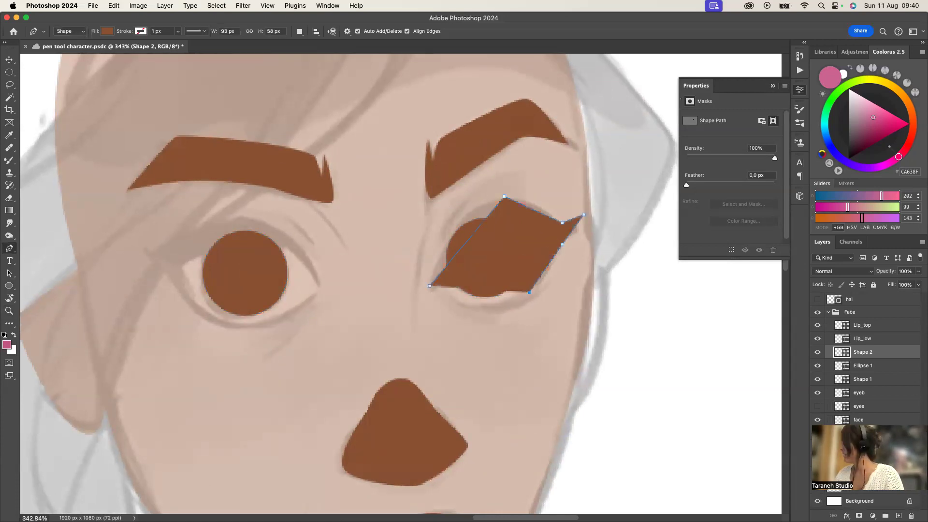
{"action": "left_click", "coordinate": [462, 305]}
{"action": "left_click", "coordinate": [525, 275]}
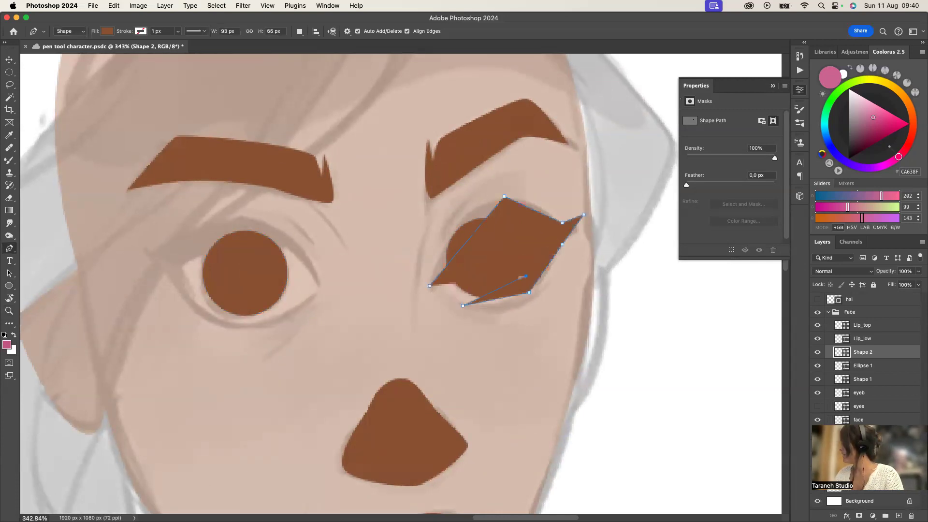
{"action": "left_click", "coordinate": [546, 241]}
{"action": "left_click", "coordinate": [508, 218]}
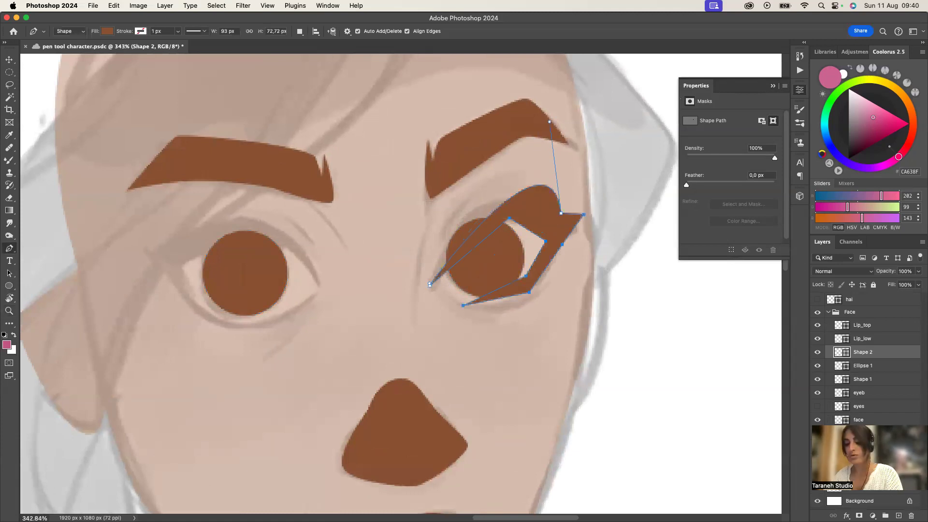
Curve the right-hand eyeliner's upper lid, outer corner, lower lid and inner edge to follow the sketch
{"action": "left_click_drag", "start_coordinate": [505, 197], "coordinate": [540, 191]}
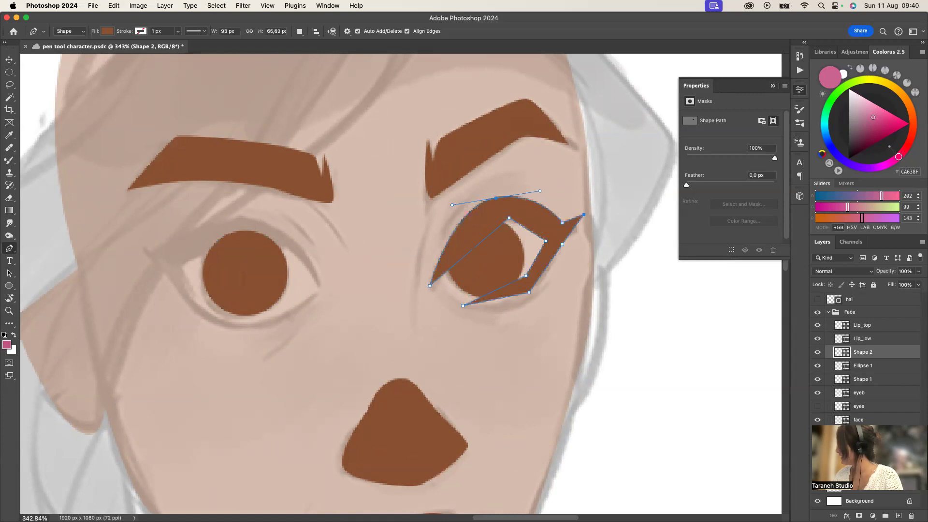
{"action": "left_click_drag", "start_coordinate": [562, 223], "coordinate": [579, 215]}
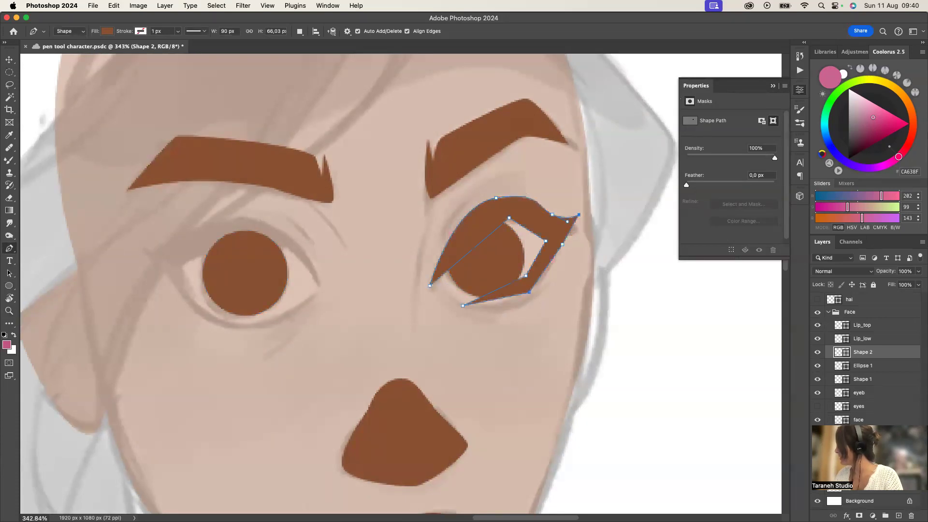
{"action": "left_click_drag", "start_coordinate": [529, 292], "coordinate": [551, 264]}
{"action": "left_click_drag", "start_coordinate": [509, 219], "coordinate": [469, 214]}
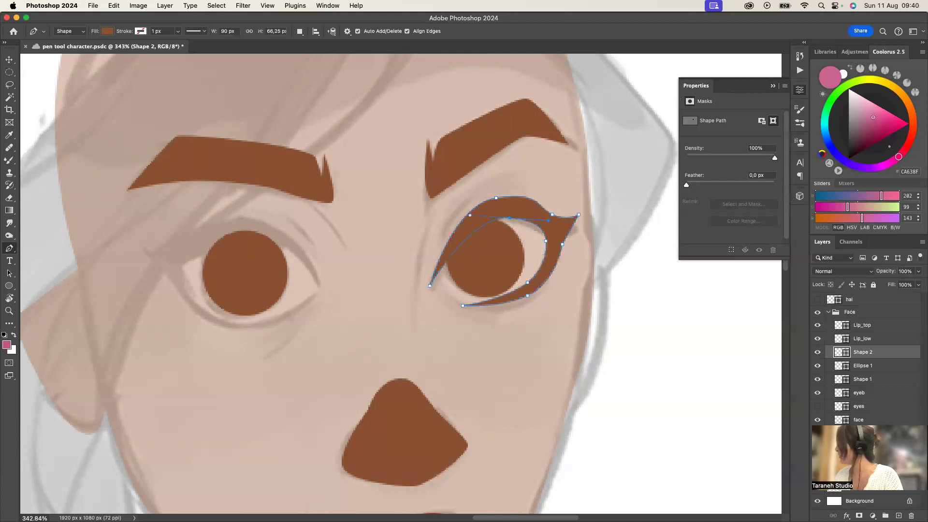
{"action": "left_click_drag", "start_coordinate": [509, 218], "coordinate": [538, 220]}
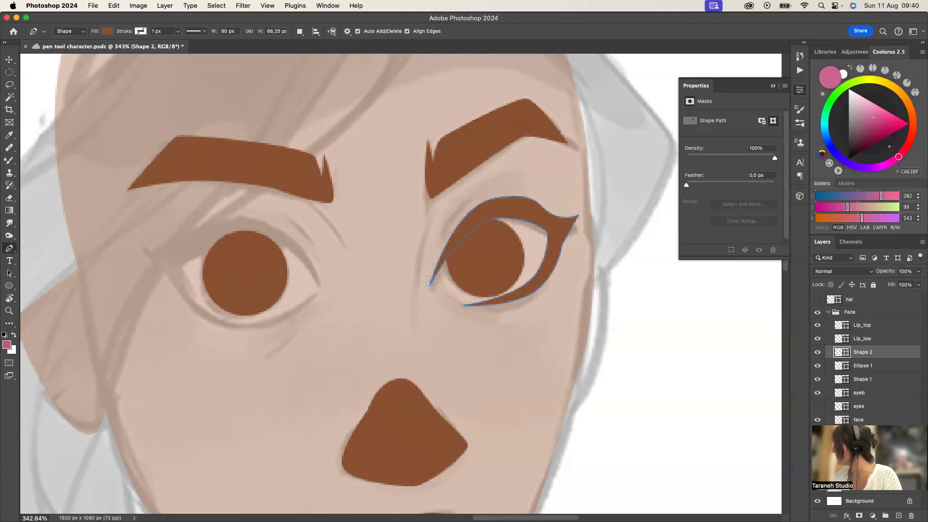
Reposition the right-hand eyeliner's inner and lower tips, and adjust its lower and upper lid curves
{"action": "left_click_drag", "start_coordinate": [429, 283], "coordinate": [434, 274]}
{"action": "left_click_drag", "start_coordinate": [463, 306], "coordinate": [459, 300]}
{"action": "left_click_drag", "start_coordinate": [528, 296], "coordinate": [555, 267]}
{"action": "left_click_drag", "start_coordinate": [504, 217], "coordinate": [496, 191]}
{"action": "key", "text": "Return"}
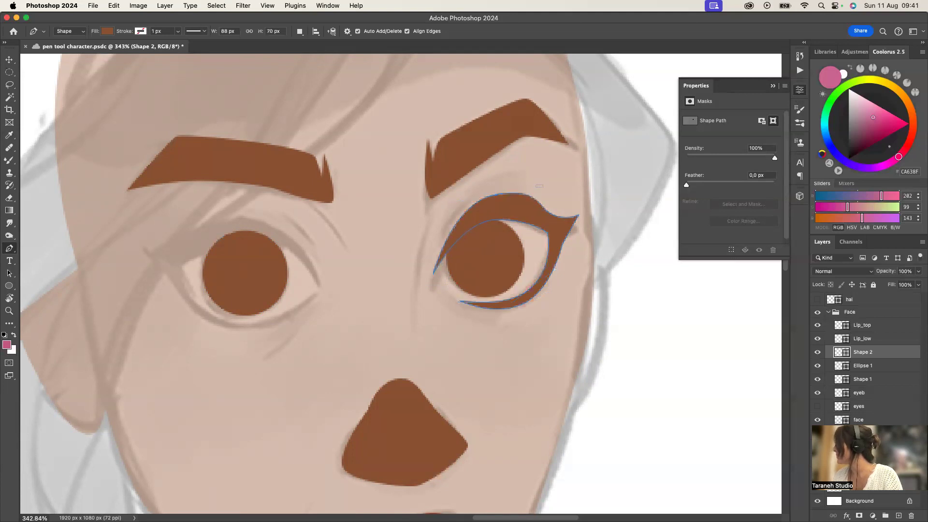
Fine-tune the right-hand eyeliner's inner-corner tip and the curve along the inside of the upper lid
{"action": "left_click", "coordinate": [433, 278], "text": "super"}
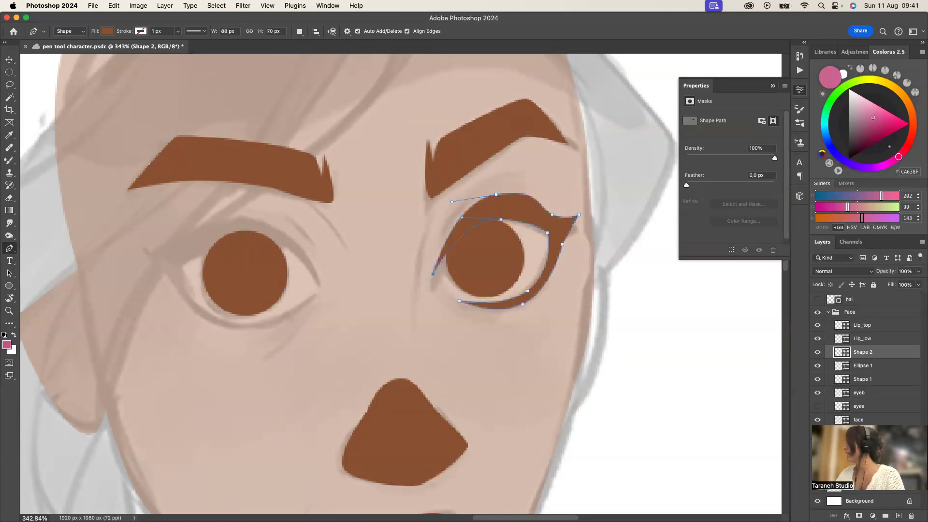
{"action": "left_click_drag", "start_coordinate": [434, 277], "coordinate": [434, 280]}
{"action": "left_click_drag", "start_coordinate": [462, 217], "coordinate": [454, 213]}
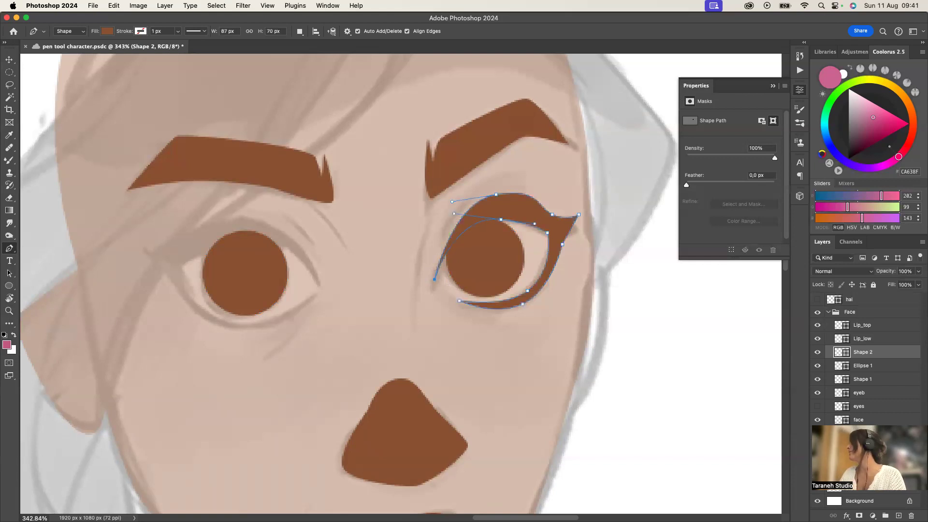
{"action": "left_click", "coordinate": [527, 291], "text": "super"}
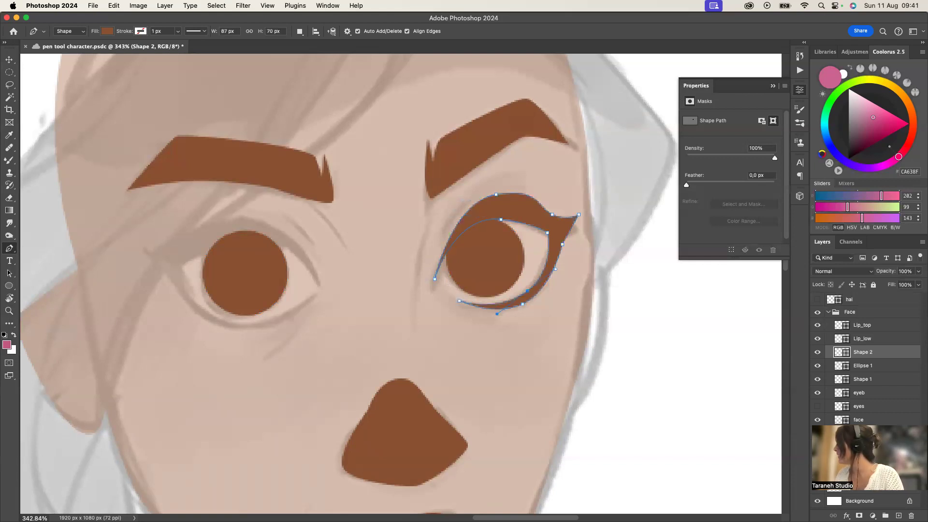
Draw a straight-sided eyeliner outline around the left-hand eye, combined with the right-hand eyeliner on the same shape layer
{"action": "left_click", "coordinate": [300, 31]}
{"action": "left_click", "coordinate": [334, 43]}
{"action": "left_click", "coordinate": [176, 267]}
{"action": "left_click", "coordinate": [239, 240]}
{"action": "left_click", "coordinate": [221, 313]}
{"action": "left_click", "coordinate": [319, 293]}
{"action": "left_click", "coordinate": [230, 331]}
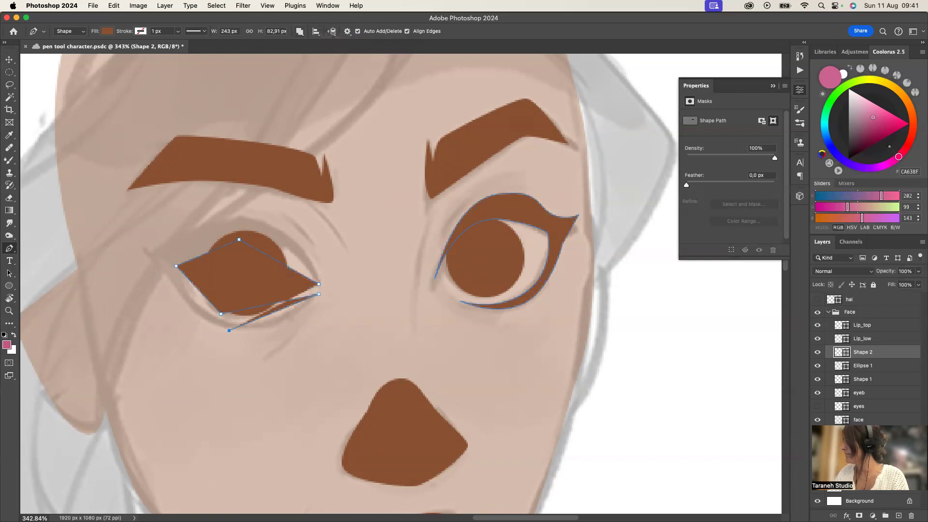
{"action": "left_click", "coordinate": [176, 284]}
{"action": "left_click", "coordinate": [140, 248]}
{"action": "left_click", "coordinate": [160, 246]}
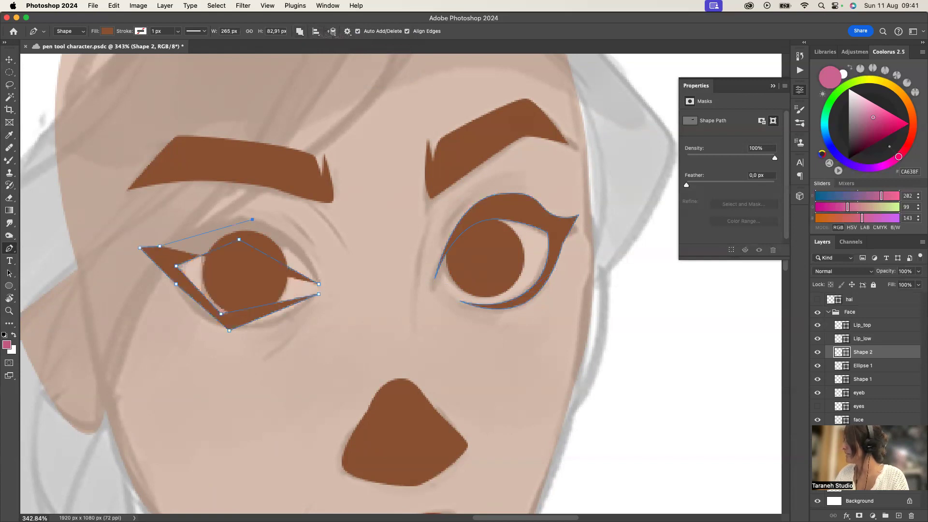
{"action": "left_click", "coordinate": [252, 220]}
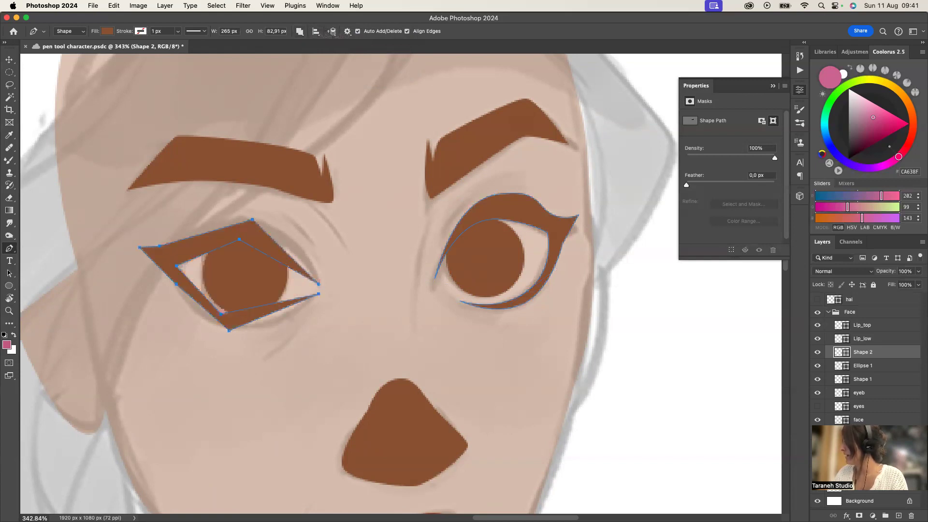
Curve the outer and inner edges of the left-hand eyeliner's upper and lower lids to follow the sketch
{"action": "scroll", "coordinate": [401, 284], "scroll_direction": "up", "scroll_amount": 1}
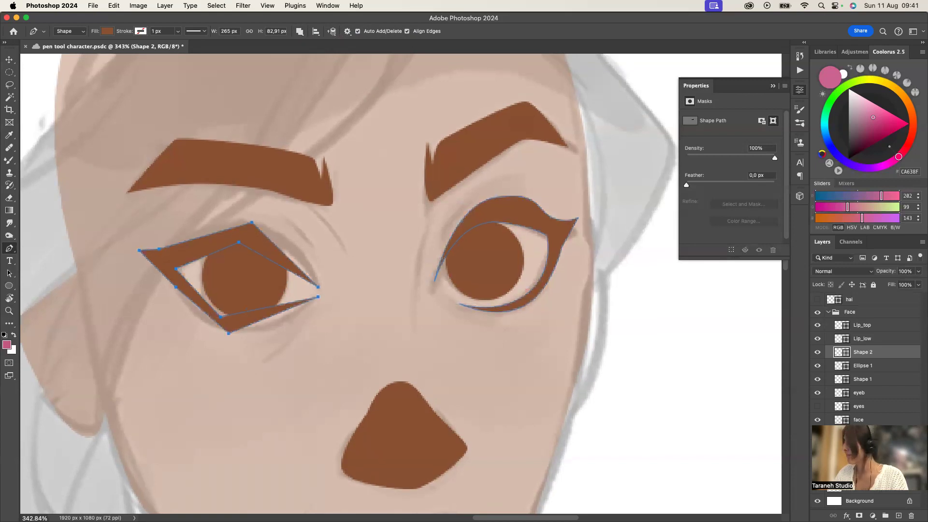
{"action": "left_click_drag", "start_coordinate": [252, 222], "coordinate": [304, 236]}
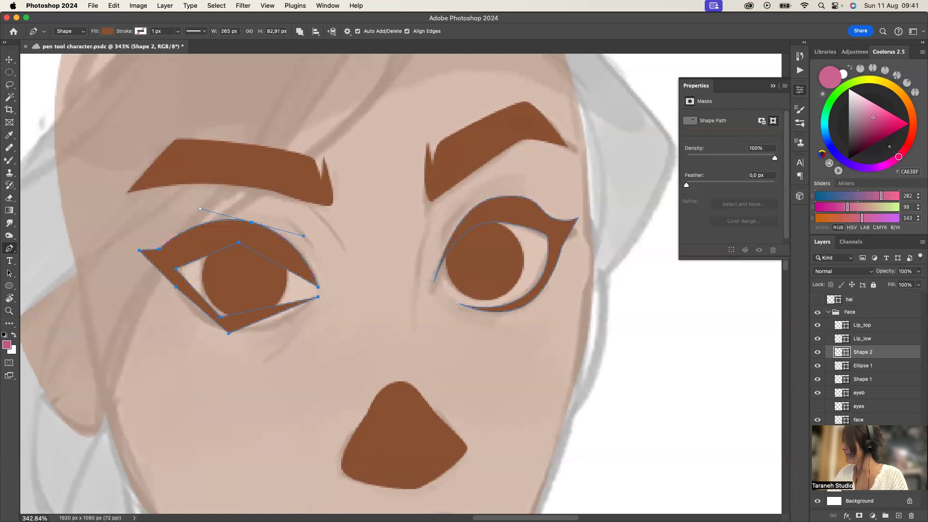
{"action": "left_click_drag", "start_coordinate": [150, 252], "coordinate": [147, 253]}
{"action": "left_click_drag", "start_coordinate": [229, 333], "coordinate": [266, 339]}
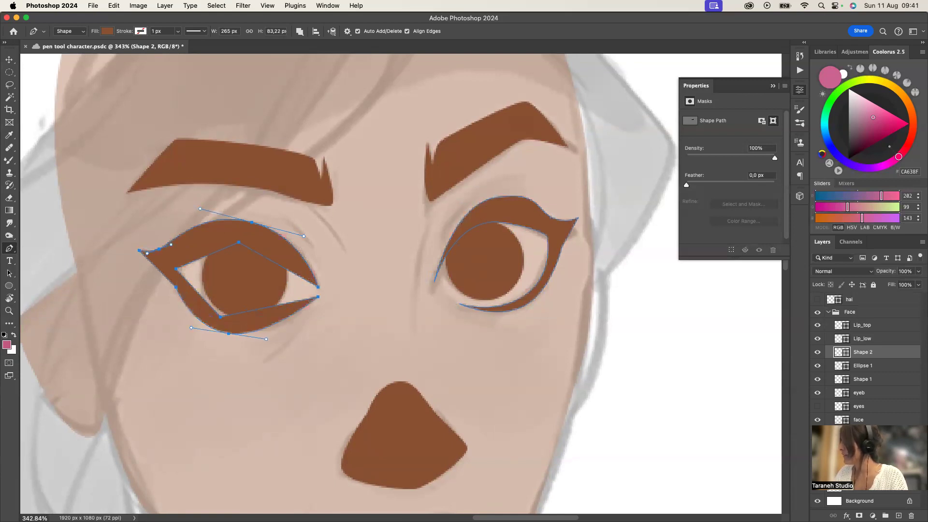
{"action": "left_click_drag", "start_coordinate": [239, 242], "coordinate": [285, 253]}
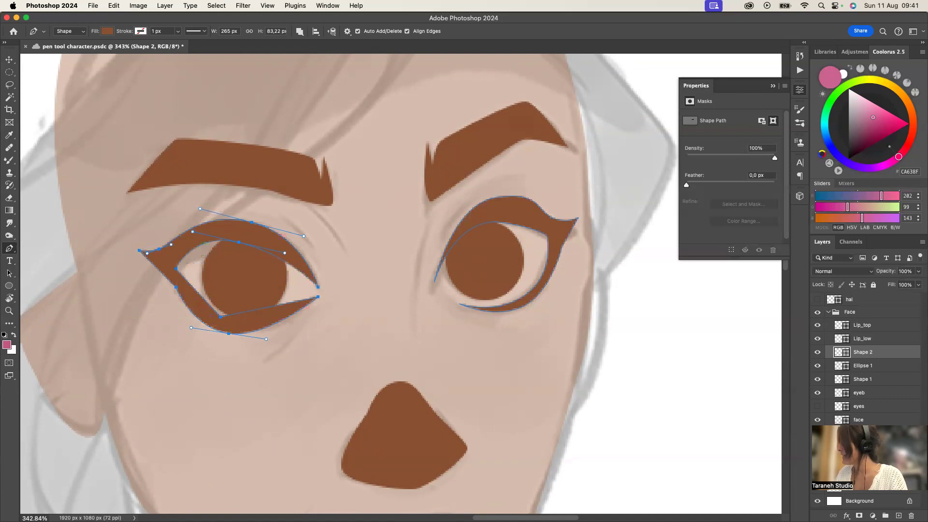
{"action": "left_click_drag", "start_coordinate": [221, 316], "coordinate": [250, 323]}
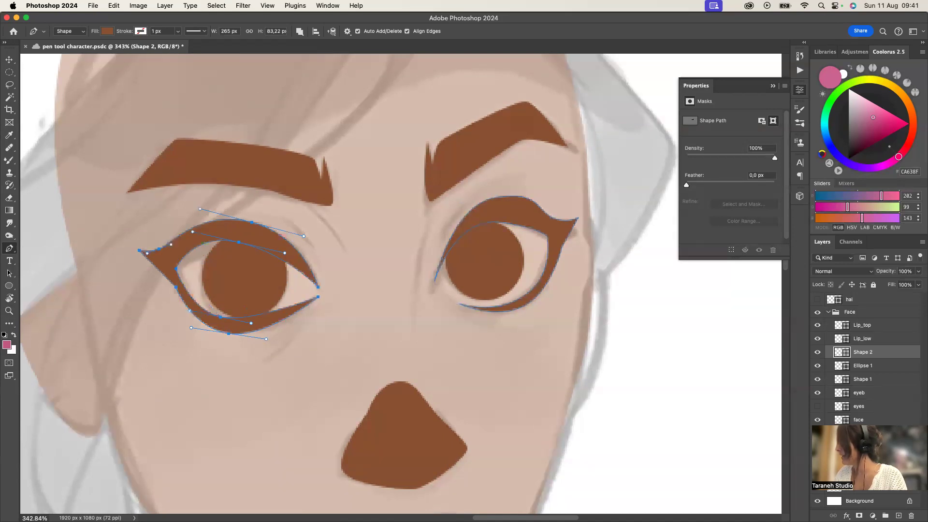
Reposition the left-hand eyeliner's inner-edge points and refine its upper lid curve and lower outer edge
{"action": "left_click_drag", "start_coordinate": [239, 242], "coordinate": [250, 247]}
{"action": "left_click_drag", "start_coordinate": [220, 316], "coordinate": [229, 320]}
{"action": "left_click_drag", "start_coordinate": [175, 269], "coordinate": [182, 271]}
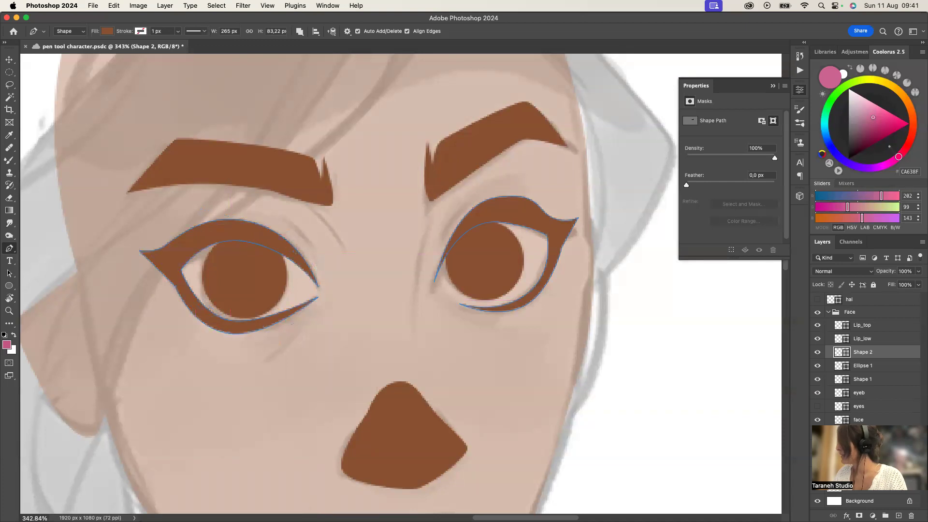
{"action": "left_click_drag", "start_coordinate": [296, 252], "coordinate": [299, 248]}
{"action": "left_click_drag", "start_coordinate": [229, 333], "coordinate": [227, 330]}
Show the eyes and hal layers and hide the sketch layer so only the coloured shapes of the character remain
{"action": "key", "text": "z"}
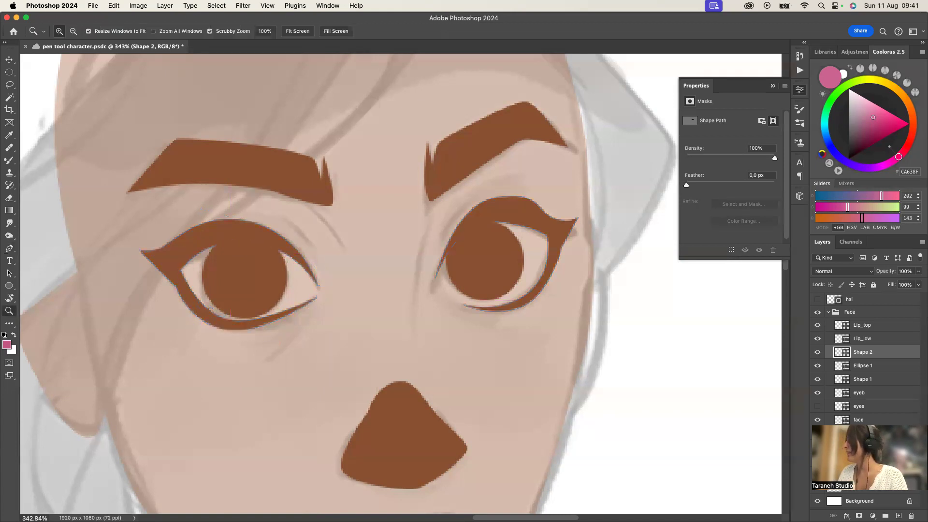
{"action": "scroll", "coordinate": [405, 324], "scroll_direction": "down", "scroll_amount": 5}
{"action": "left_click", "coordinate": [817, 407]}
{"action": "left_click", "coordinate": [817, 300]}
{"action": "left_click", "coordinate": [818, 474]}
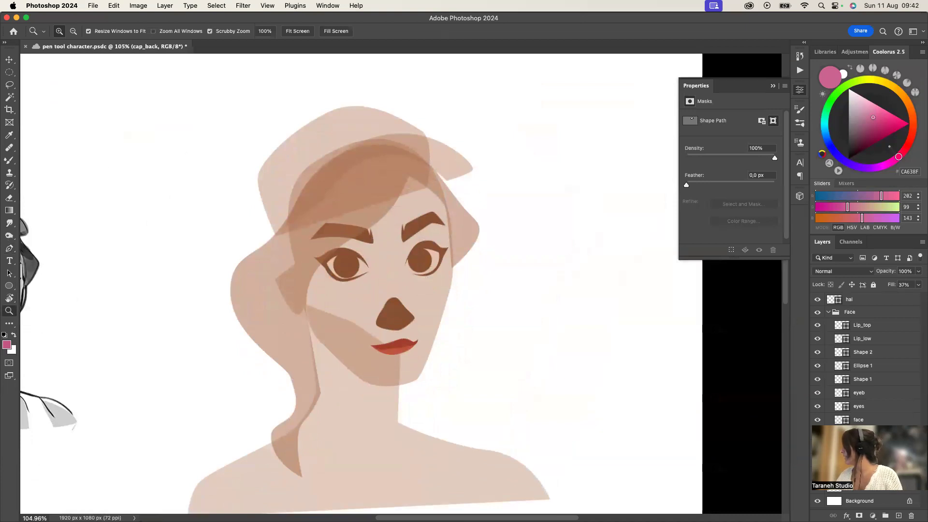
Select all the layers and set their Fill to 100%
{"action": "left_click", "coordinate": [870, 299]}
{"action": "key", "text": "alt+super+a"}
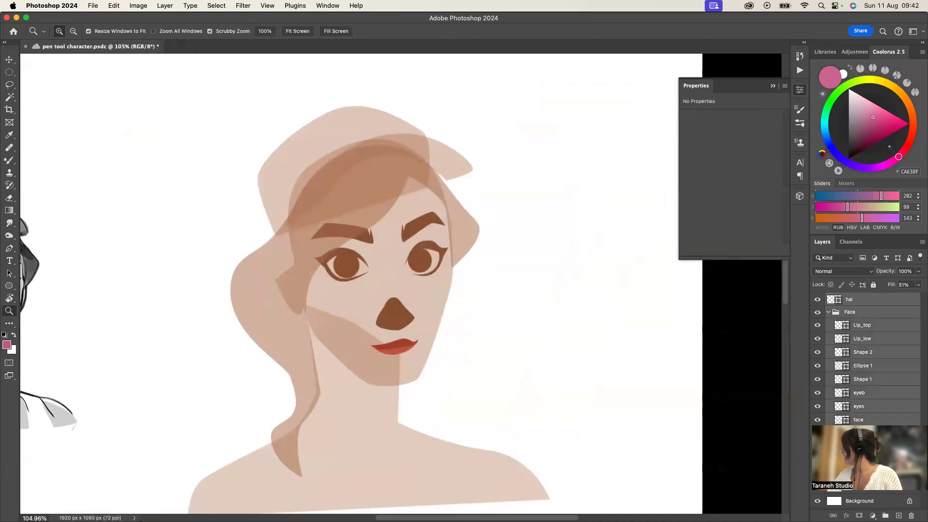
{"action": "left_click", "coordinate": [918, 285]}
{"action": "left_click_drag", "start_coordinate": [897, 297], "coordinate": [921, 296]}
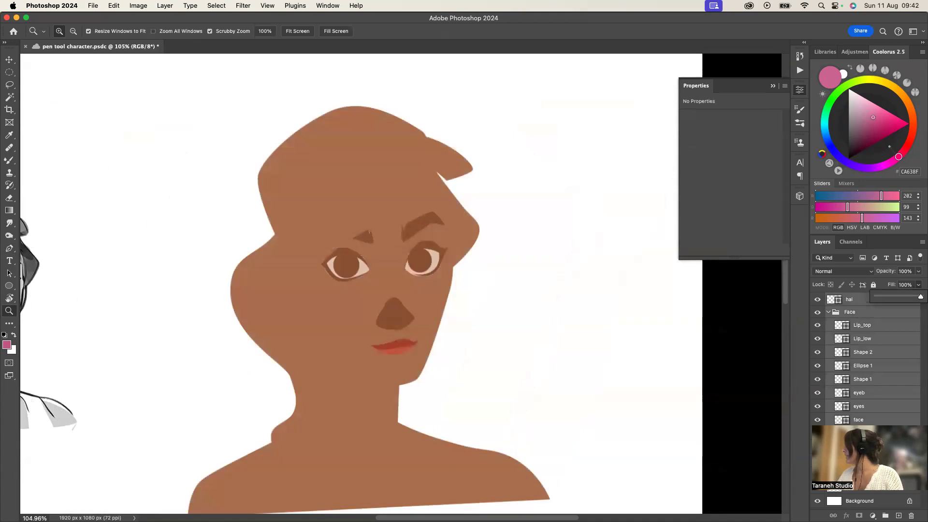
{"action": "key", "text": "Return"}
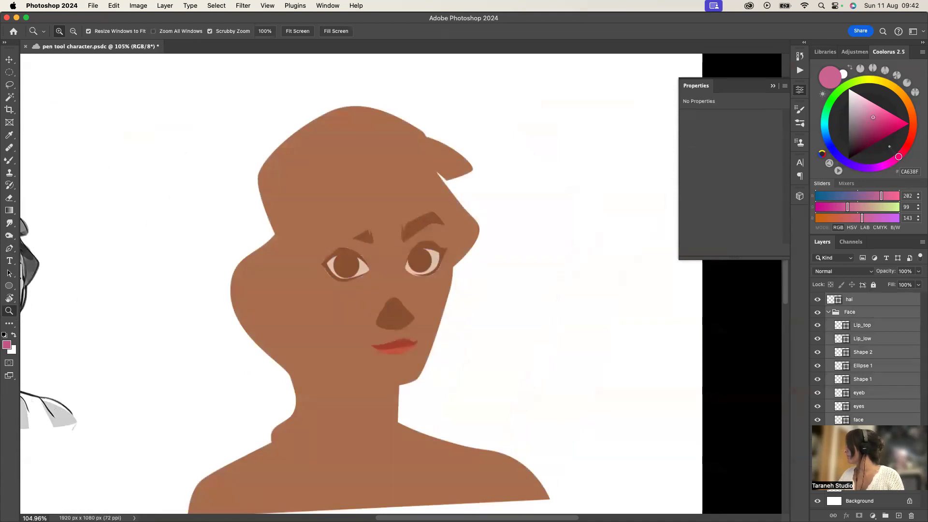
Collapse the Face group and recolour the cap_back shape a pale peach-beige
{"action": "left_click", "coordinate": [864, 460]}
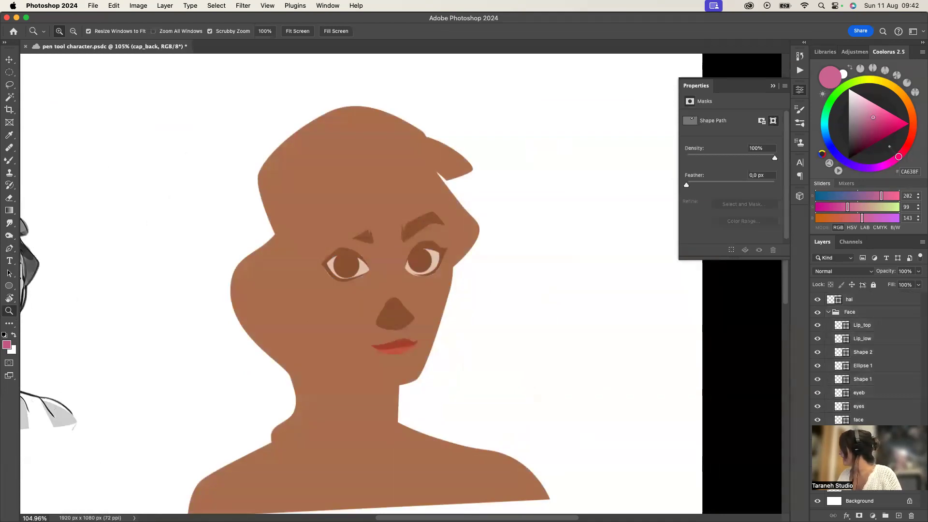
{"action": "left_click", "coordinate": [829, 313]}
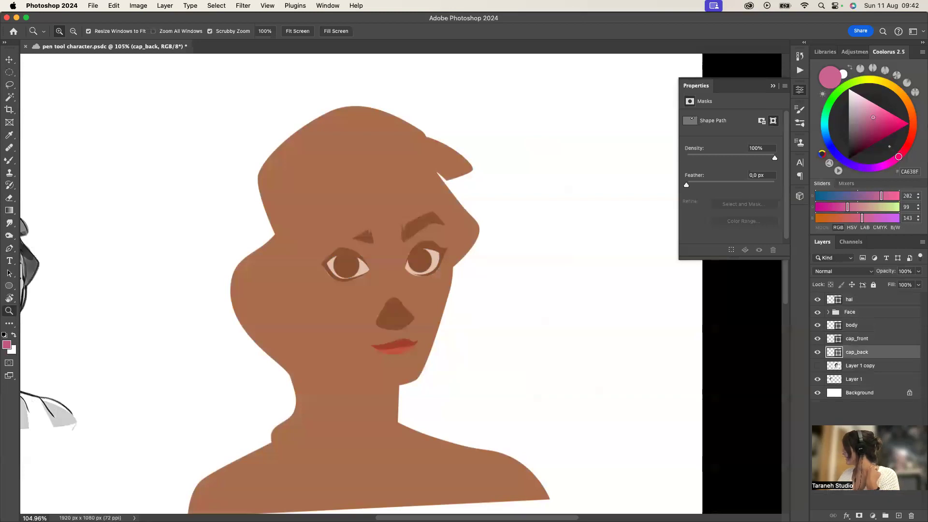
{"action": "double_click", "coordinate": [835, 352]}
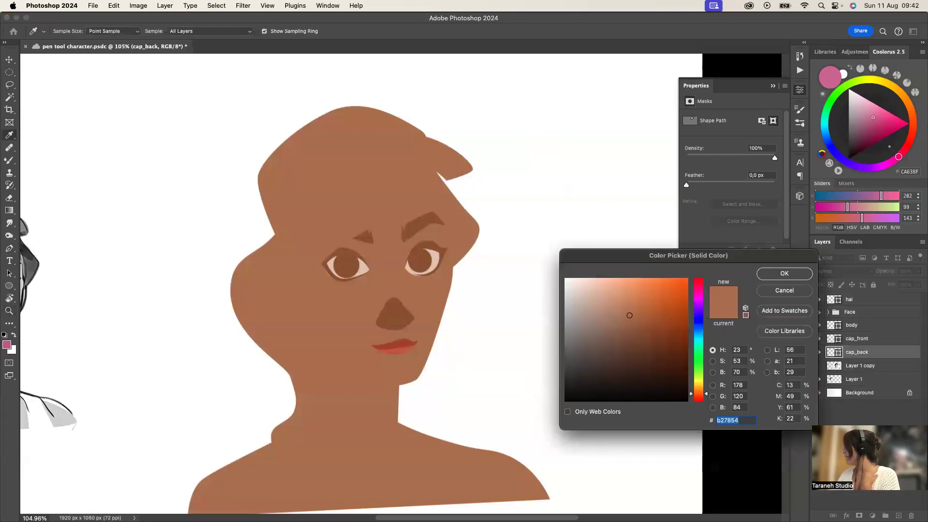
{"action": "left_click", "coordinate": [699, 387]}
{"action": "left_click", "coordinate": [606, 286]}
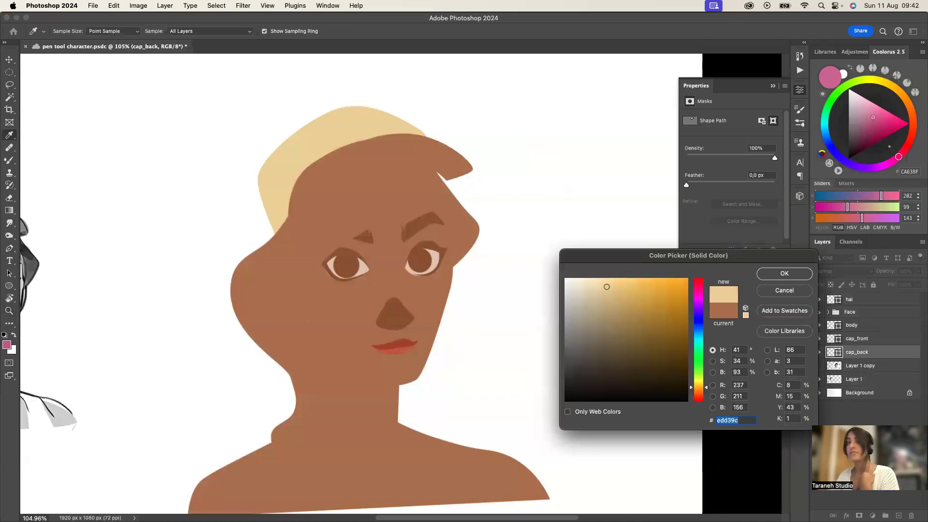
{"action": "left_click_drag", "start_coordinate": [607, 287], "coordinate": [599, 285]}
{"action": "left_click_drag", "start_coordinate": [699, 387], "coordinate": [699, 390]}
{"action": "key", "text": "Return"}
Fill the cap_front shape with the colour sampled from the cap's back and bring its layer to the front
{"action": "left_click", "coordinate": [818, 338]}
{"action": "left_click", "coordinate": [817, 339]}
{"action": "double_click", "coordinate": [834, 339]}
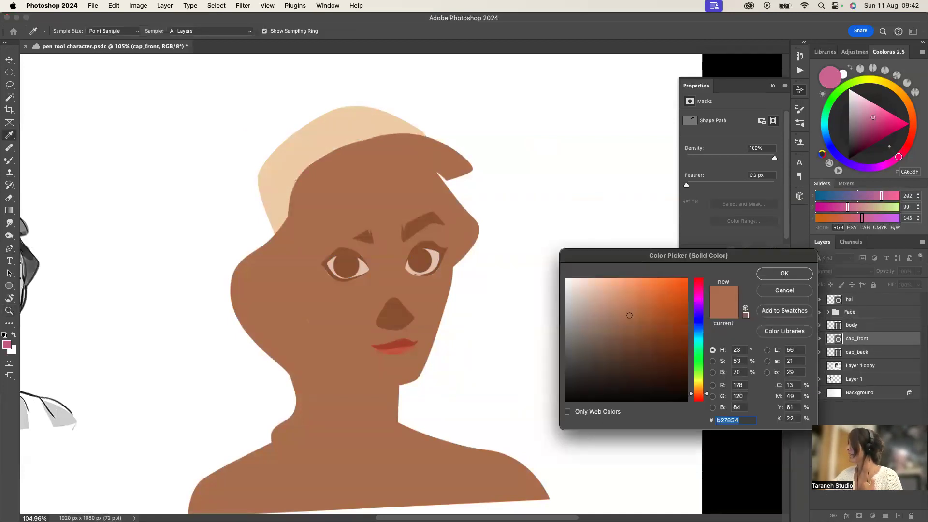
{"action": "left_click", "coordinate": [349, 121]}
{"action": "left_click", "coordinate": [784, 274]}
{"action": "key", "text": "super+shift+bracketright"}
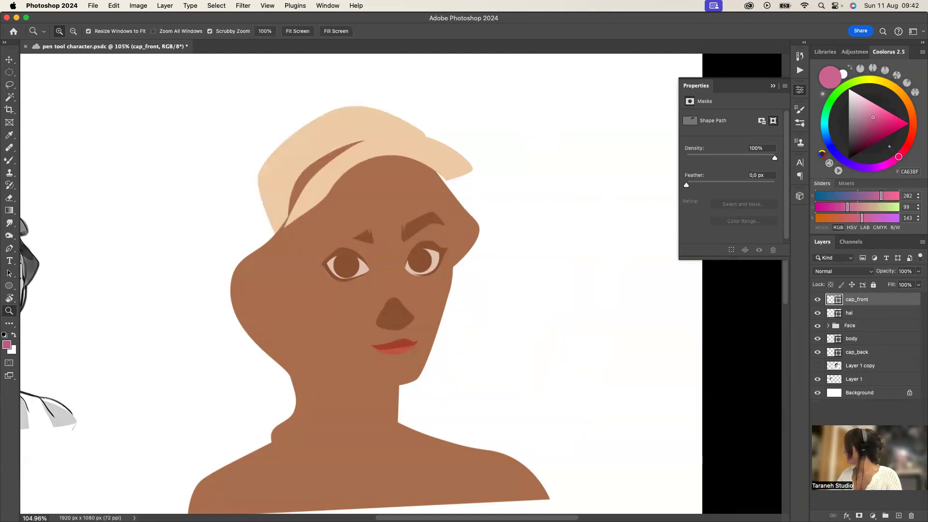
Expand the Face group and lower the face shape's upper-left anchor point so its edge tucks under the cap
{"action": "left_click", "coordinate": [866, 338]}
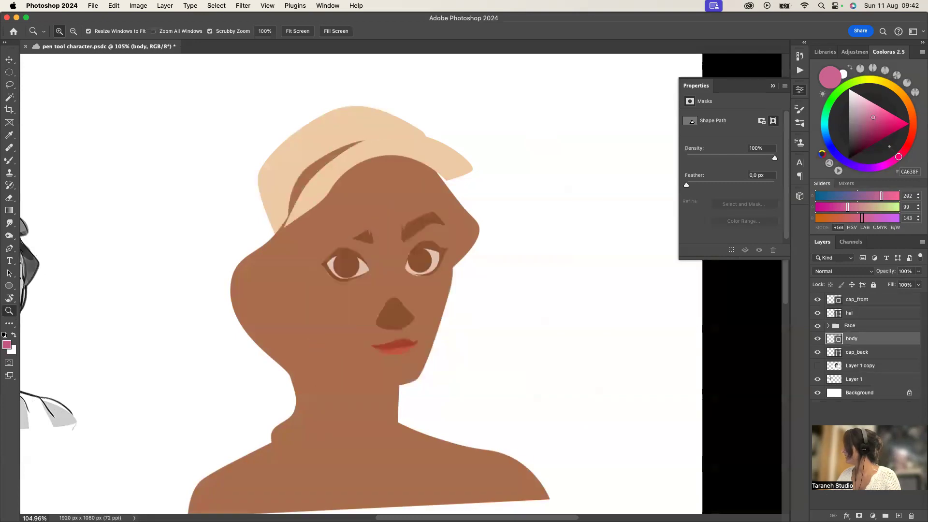
{"action": "left_click", "coordinate": [828, 326]}
{"action": "left_click", "coordinate": [860, 434]}
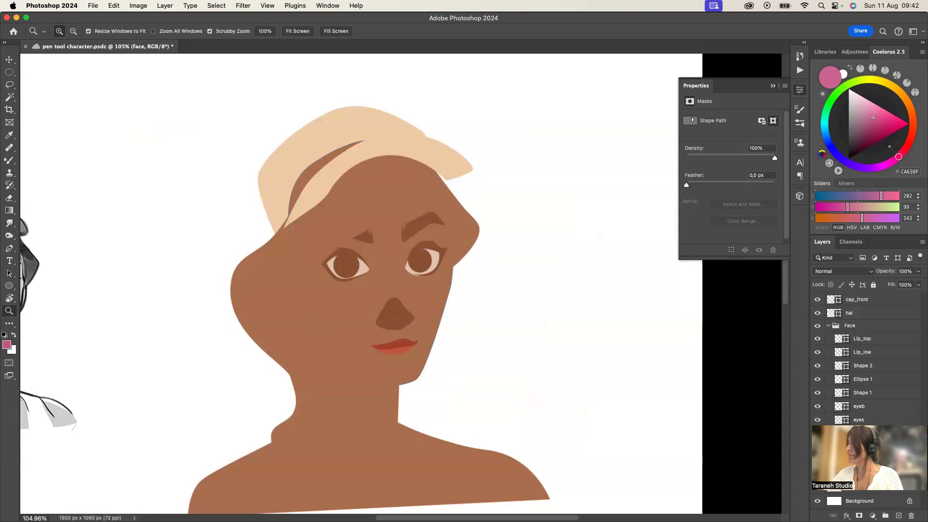
{"action": "key", "text": "p"}
{"action": "left_click_drag", "start_coordinate": [322, 173], "coordinate": [401, 118]}
{"action": "left_click_drag", "start_coordinate": [322, 173], "coordinate": [322, 185]}
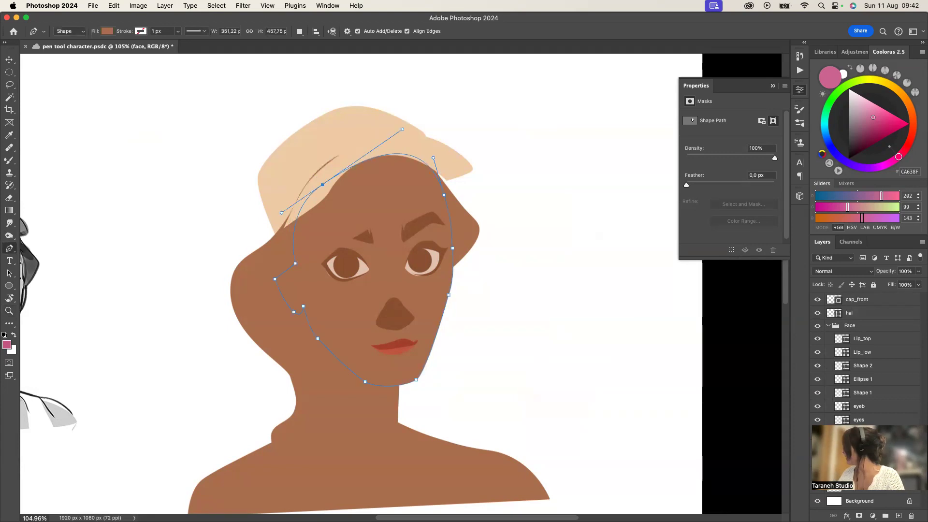
Rename the hal layer as hair
{"action": "left_click", "coordinate": [861, 313]}
{"action": "double_click", "coordinate": [849, 314]}
{"action": "type", "text": "hair"}
{"action": "key", "text": "Return"}
{"action": "left_click_drag", "start_coordinate": [862, 338], "coordinate": [858, 337]}
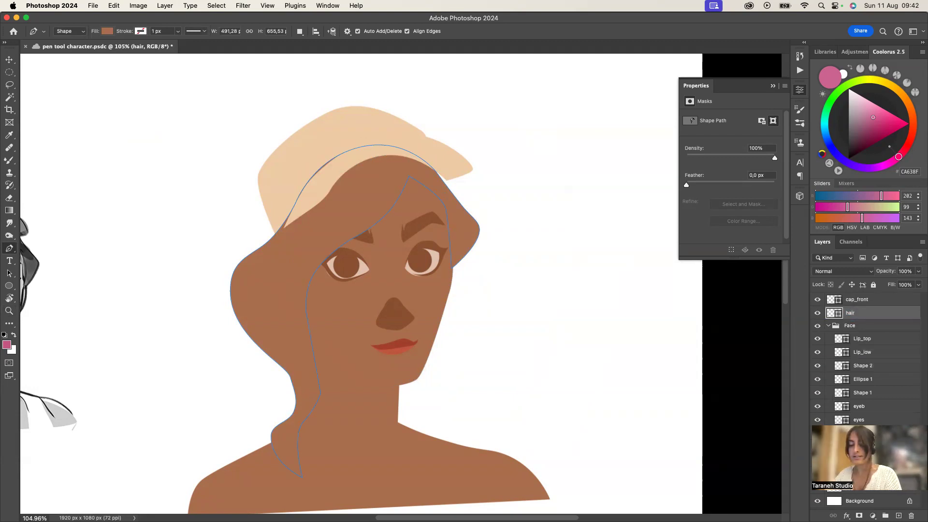
Lower the hair shape's crown and upper-left anchor points so no hair shows in the gap between the cap's parts
{"action": "left_click_drag", "start_coordinate": [360, 147], "coordinate": [364, 152]}
{"action": "left_click_drag", "start_coordinate": [296, 202], "coordinate": [299, 212]}
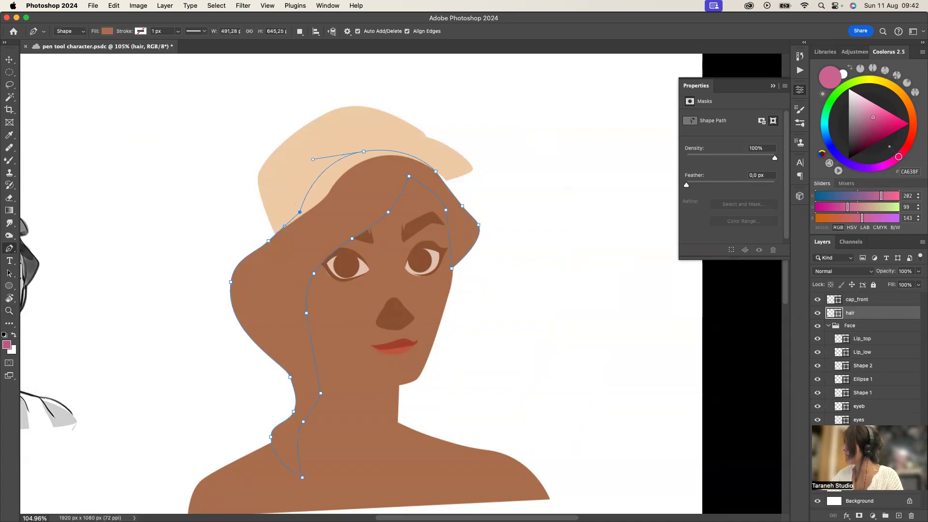
{"action": "key", "text": "Return"}
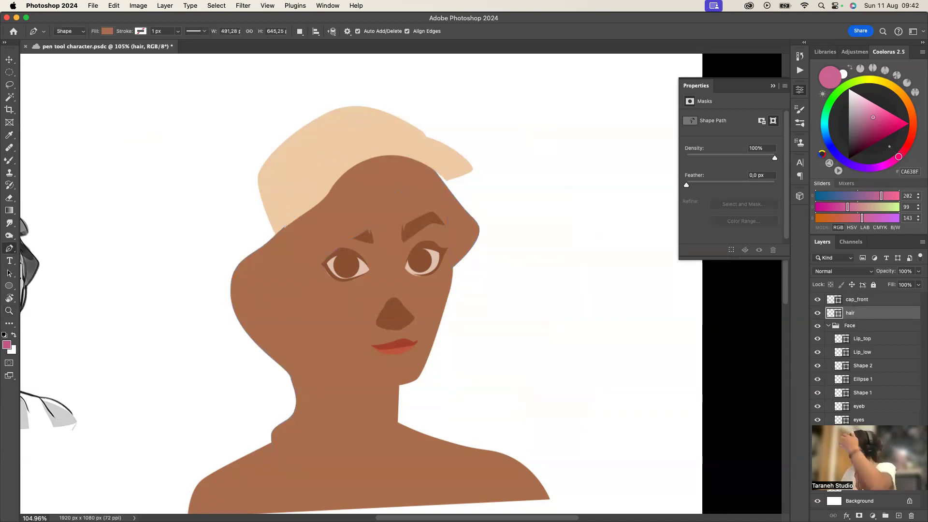
Recolour the hair shape a dark reddish brown
{"action": "double_click", "coordinate": [834, 313]}
{"action": "left_click", "coordinate": [609, 350]}
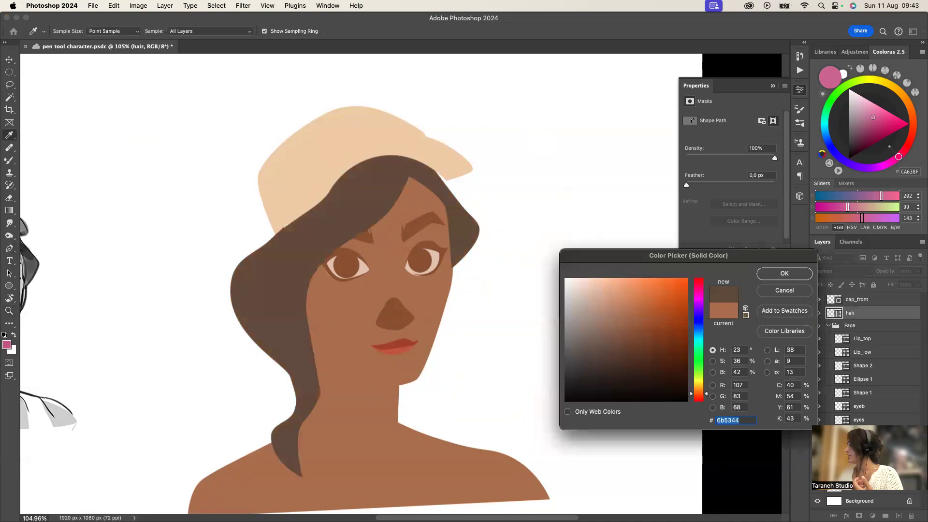
{"action": "left_click", "coordinate": [699, 400]}
{"action": "left_click", "coordinate": [615, 339]}
{"action": "left_click", "coordinate": [613, 346]}
{"action": "key", "text": "Return"}
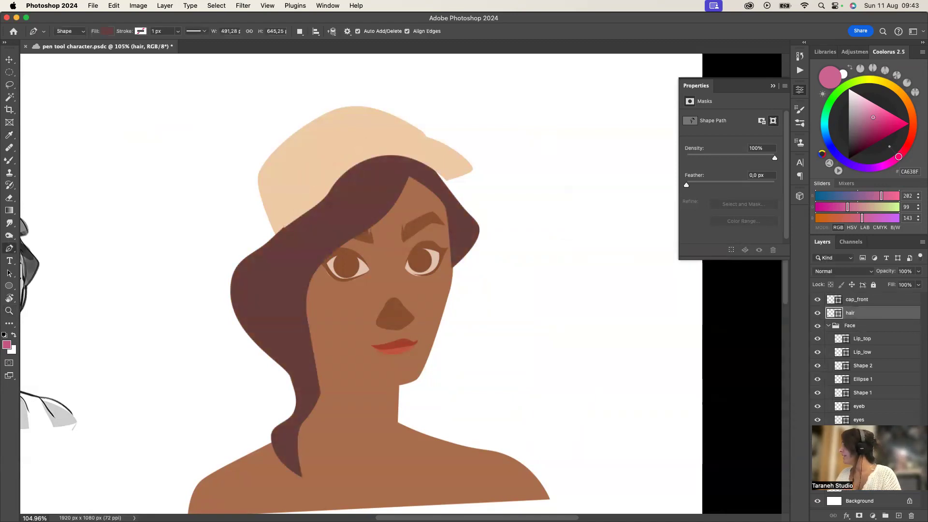
Select the face shape and recolour it a lighter warm tan than the neck and body
{"action": "key", "text": "v"}
{"action": "right_click", "coordinate": [402, 364]}
{"action": "left_click", "coordinate": [422, 379]}
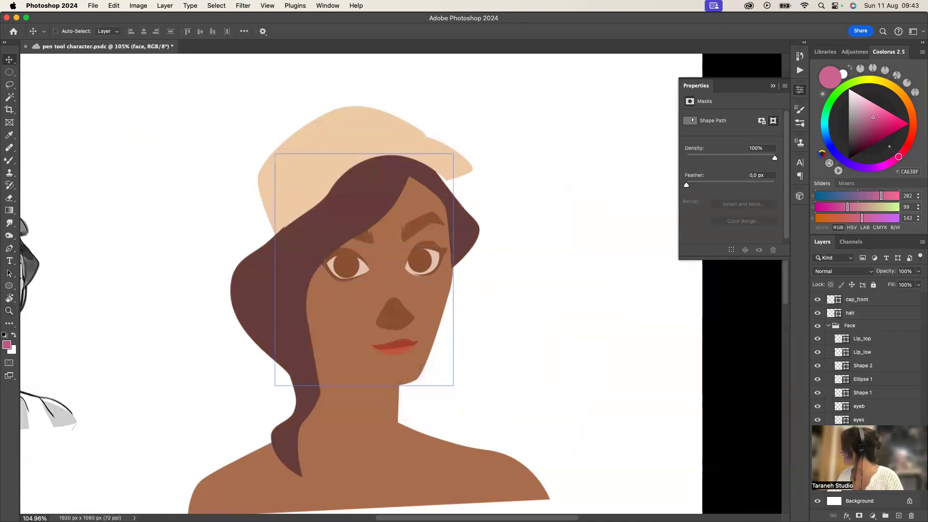
{"action": "double_click", "coordinate": [907, 420]}
{"action": "left_click", "coordinate": [892, 314]}
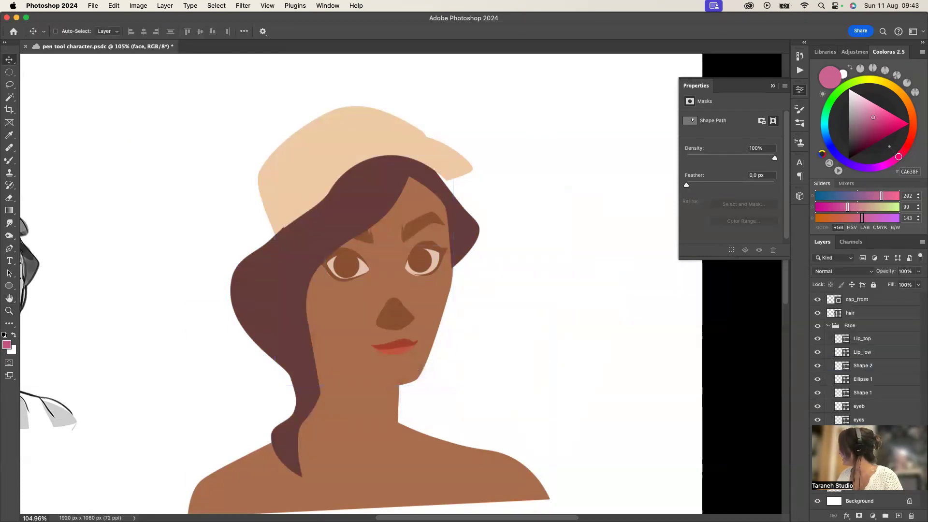
{"action": "double_click", "coordinate": [840, 432]}
{"action": "left_click", "coordinate": [627, 300]}
{"action": "left_click", "coordinate": [785, 273]}
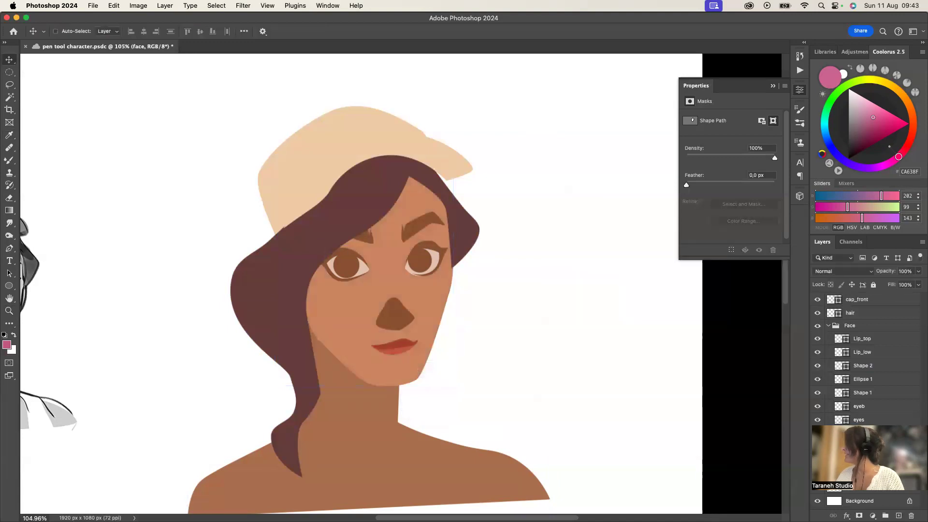
Recolour the nose shape on the Shape 1 layer a slightly darker, more saturated tan than the face
{"action": "left_click", "coordinate": [863, 392]}
{"action": "right_click", "coordinate": [399, 305]}
{"action": "left_click", "coordinate": [422, 324]}
{"action": "double_click", "coordinate": [842, 393]}
{"action": "left_click", "coordinate": [627, 300]}
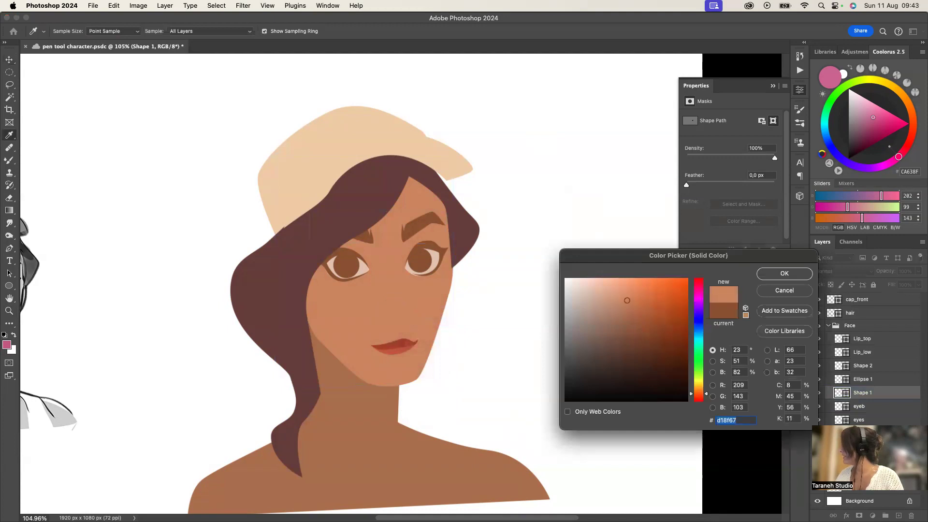
{"action": "left_click", "coordinate": [641, 308]}
{"action": "key", "text": "Return"}
Select the eyes shape and recolour the eye whites a pale mint green
{"action": "key", "text": "v"}
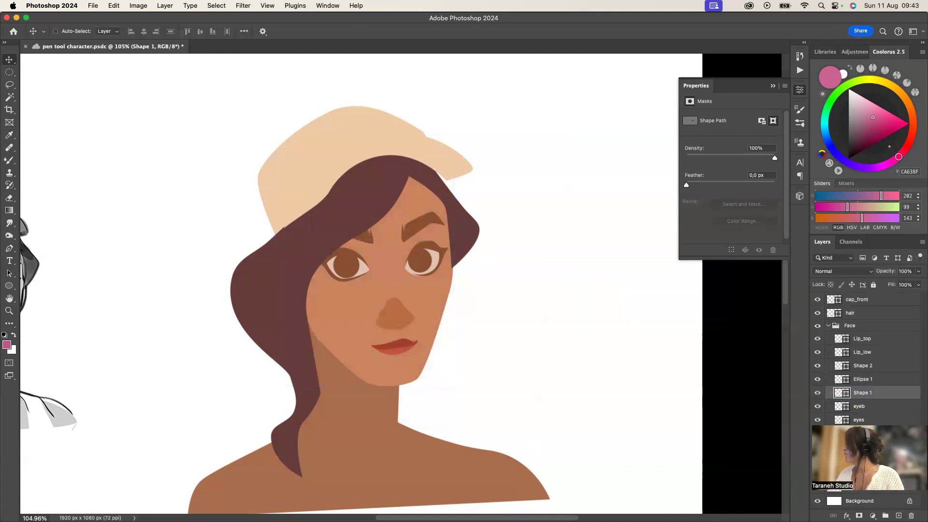
{"action": "right_click", "coordinate": [430, 247]}
{"action": "left_click", "coordinate": [447, 265]}
{"action": "double_click", "coordinate": [842, 420]}
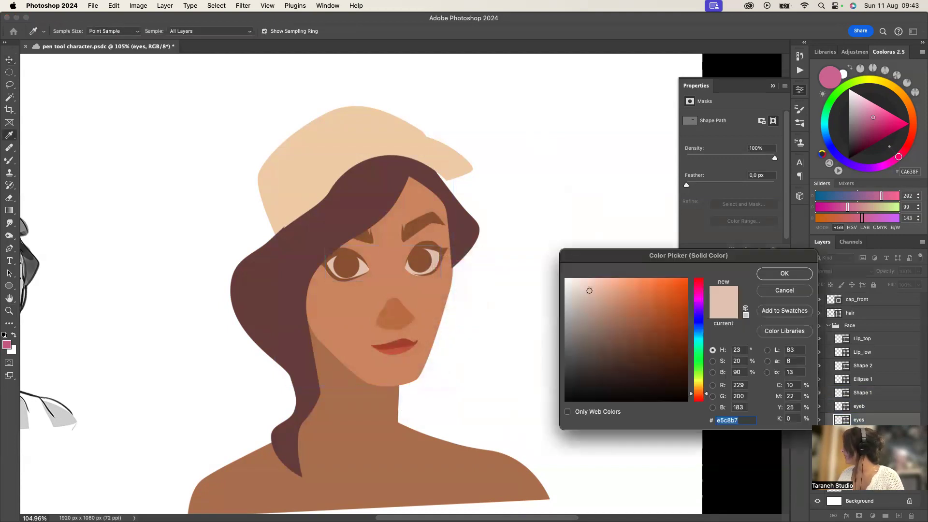
{"action": "left_click", "coordinate": [699, 343]}
{"action": "left_click", "coordinate": [599, 289]}
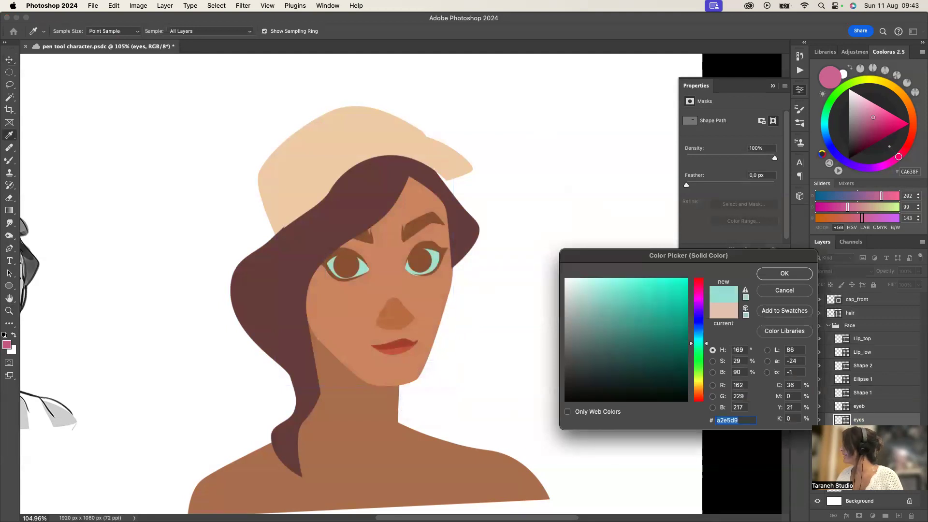
{"action": "left_click_drag", "start_coordinate": [699, 371], "coordinate": [699, 347]}
{"action": "left_click_drag", "start_coordinate": [584, 293], "coordinate": [580, 292]}
{"action": "left_click", "coordinate": [785, 273]}
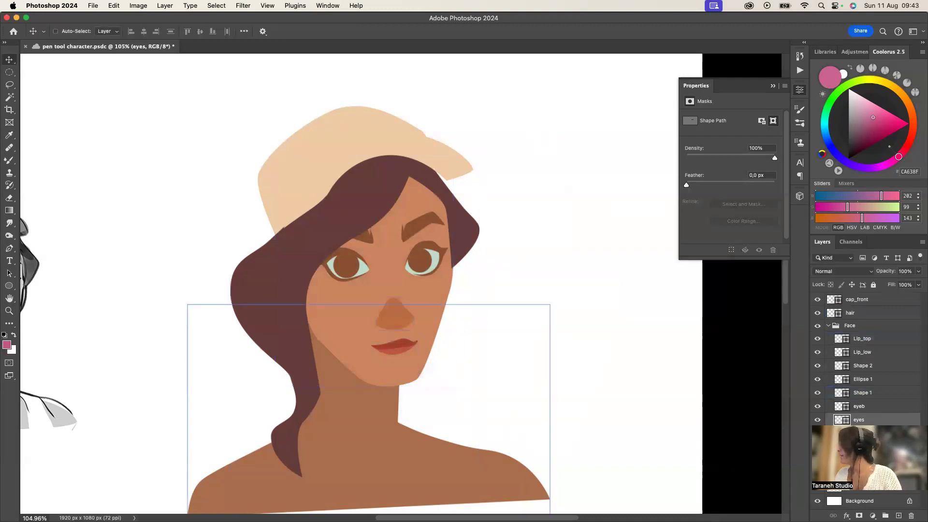
Select the eyebrow shapes on the eyeb layer and recolour them a darker warm brown
{"action": "right_click", "coordinate": [417, 217]}
{"action": "left_click", "coordinate": [430, 219]}
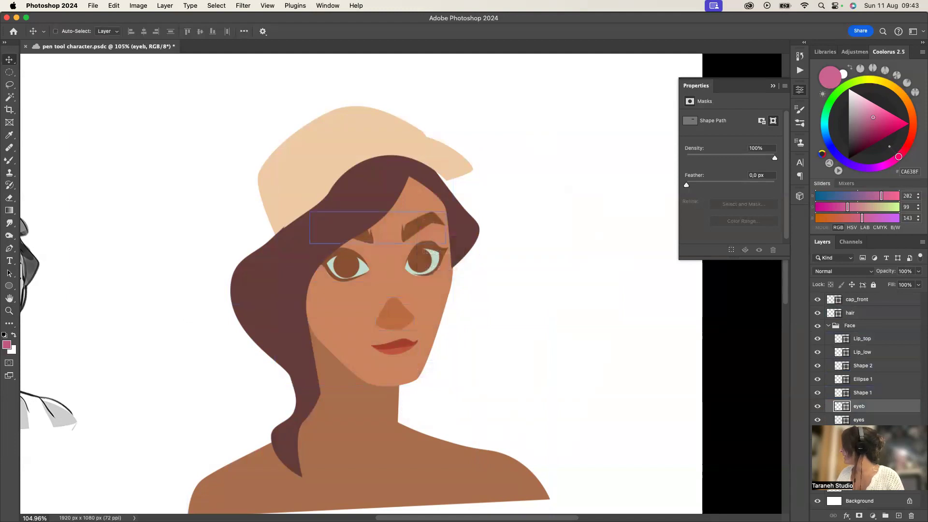
{"action": "double_click", "coordinate": [839, 407]}
{"action": "left_click", "coordinate": [650, 319]}
{"action": "left_click", "coordinate": [672, 332]}
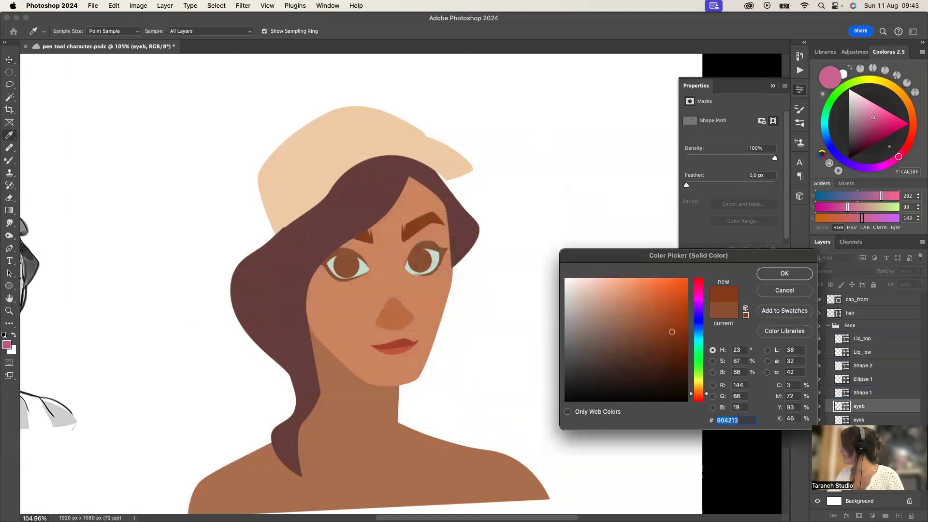
{"action": "left_click", "coordinate": [655, 339]}
{"action": "left_click", "coordinate": [784, 274]}
{"action": "key", "text": "v"}
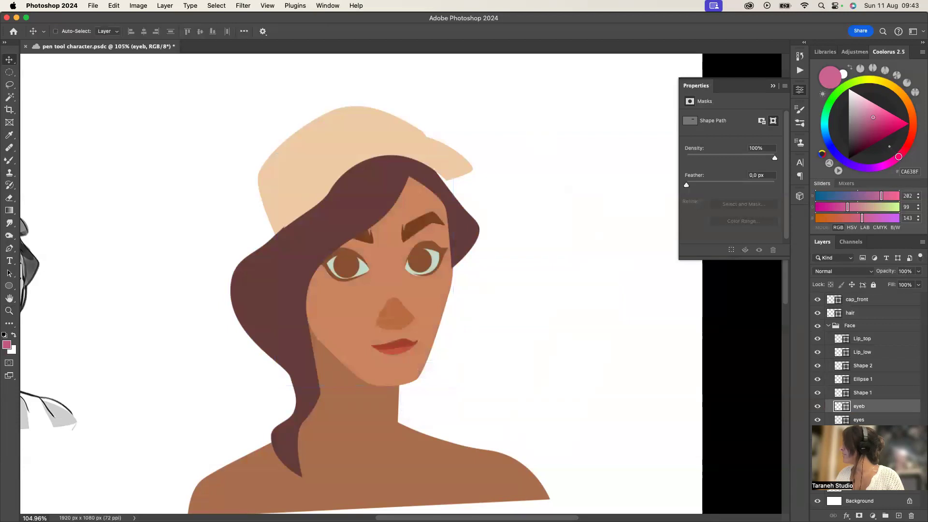
Select the irises on the Ellipse 1 layer and recolour them a deep dark brown
{"action": "right_click", "coordinate": [434, 264]}
{"action": "left_click", "coordinate": [457, 276]}
{"action": "double_click", "coordinate": [842, 379]}
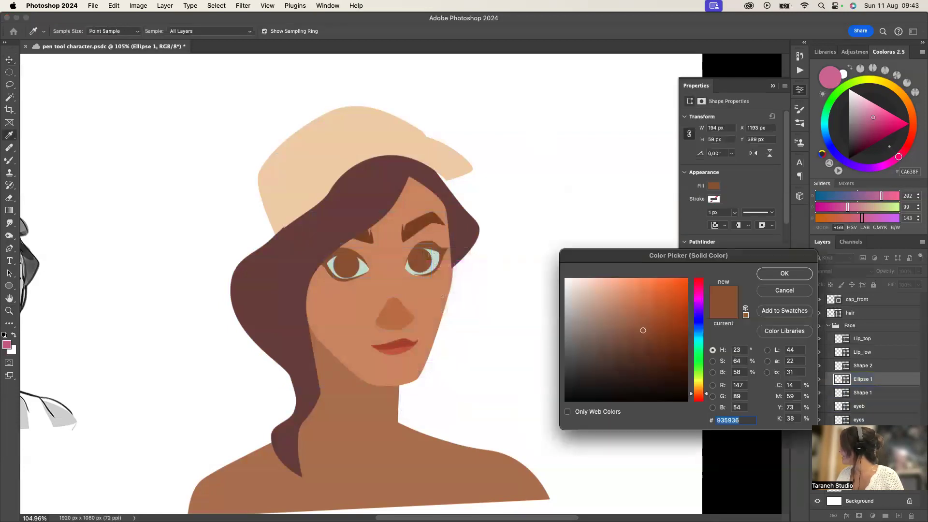
{"action": "left_click", "coordinate": [664, 349]}
{"action": "left_click", "coordinate": [785, 274]}
Select the eyeliner outlines on the Shape 2 layer and recolour them a saturated dark brown
{"action": "right_click", "coordinate": [424, 234]}
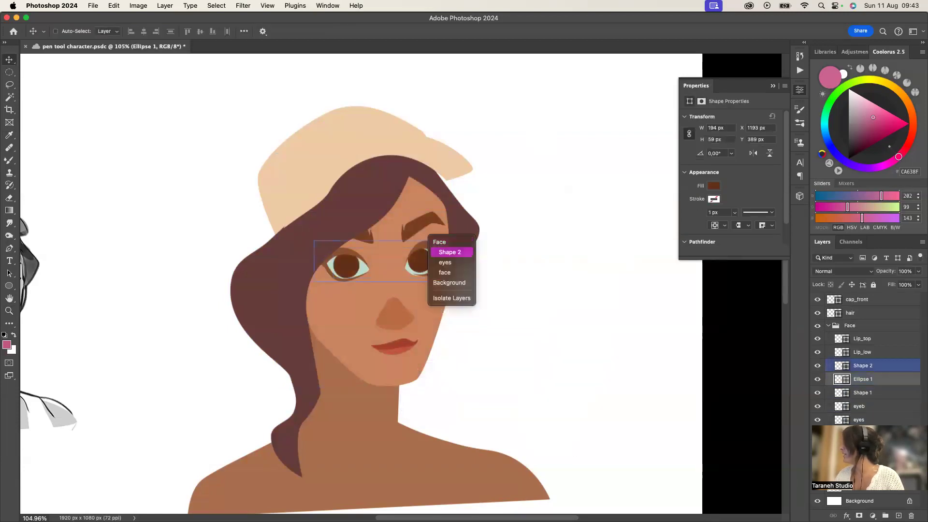
{"action": "left_click", "coordinate": [452, 251]}
{"action": "double_click", "coordinate": [842, 366]}
{"action": "left_click", "coordinate": [671, 356]}
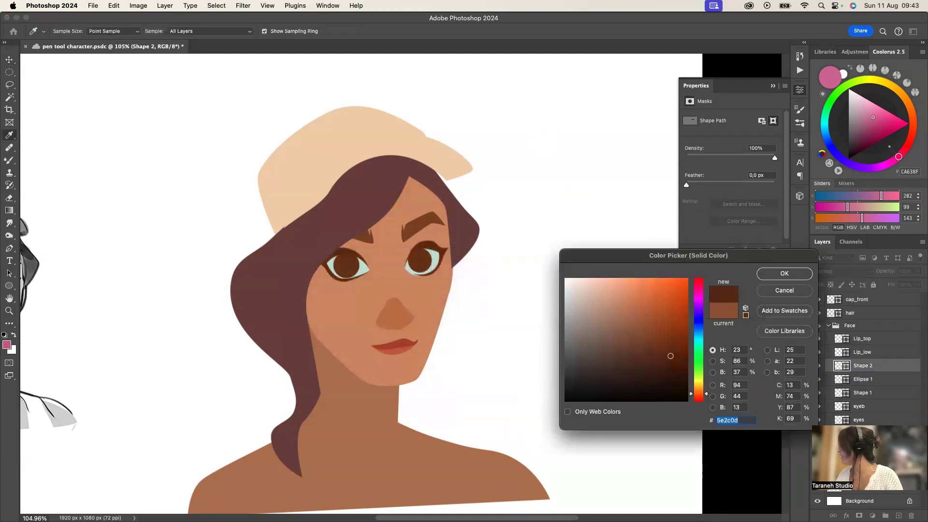
{"action": "left_click", "coordinate": [677, 344]}
{"action": "left_click", "coordinate": [677, 350]}
{"action": "left_click", "coordinate": [785, 273]}
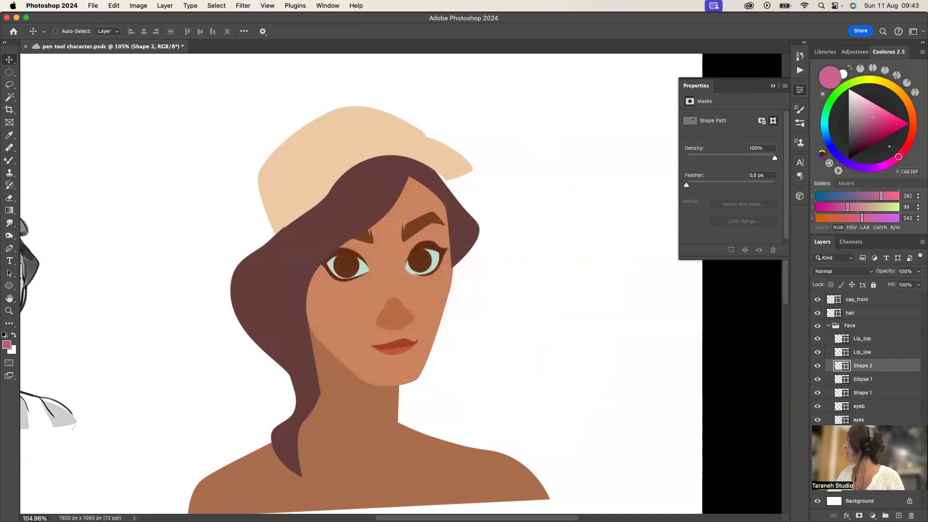
Reshape the body with the Pen tool, bowing its lower edge into a downward curve and pulling the right arm's lower corner slightly inward
{"action": "key", "text": "z"}
{"action": "mouse_move", "coordinate": [433, 371]}
{"action": "left_mouse_down"}
{"action": "mouse_move", "coordinate": [362, 370]}
{"action": "mouse_move", "coordinate": [417, 371]}
{"action": "left_mouse_up"}
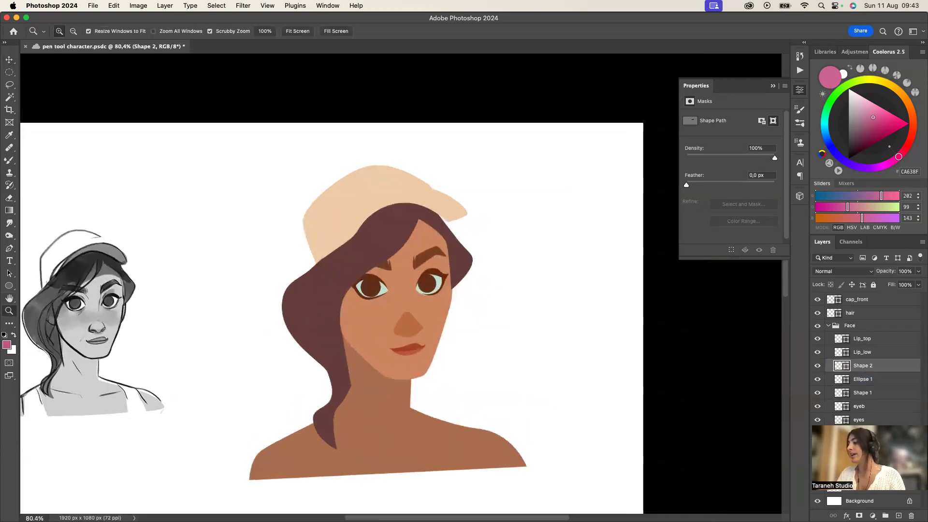
{"action": "key", "text": "p"}
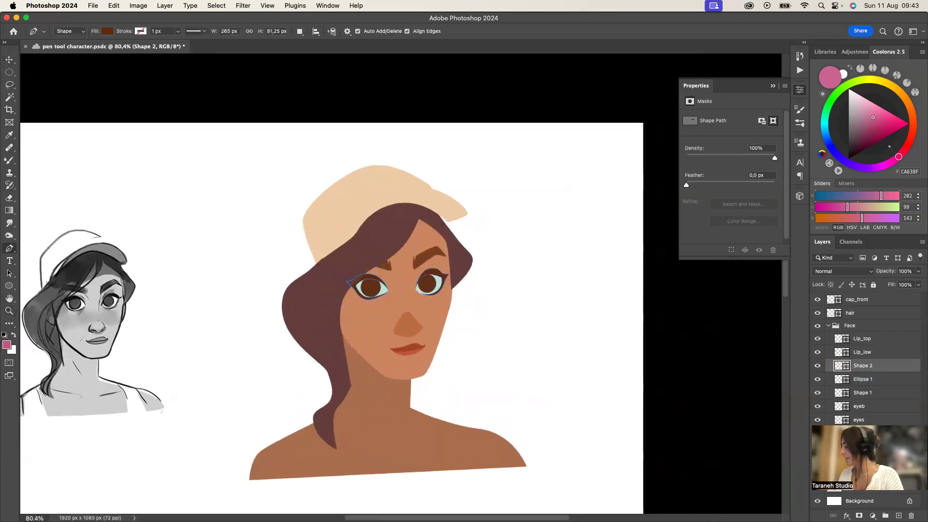
{"action": "left_click", "coordinate": [860, 474]}
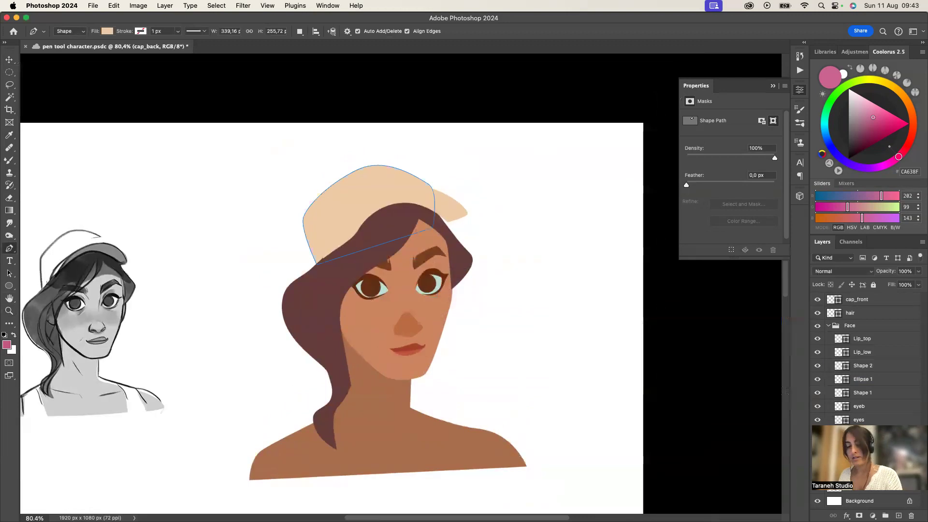
{"action": "key", "text": "v"}
{"action": "right_click", "coordinate": [402, 445]}
{"action": "left_click", "coordinate": [421, 449]}
{"action": "key", "text": "p"}
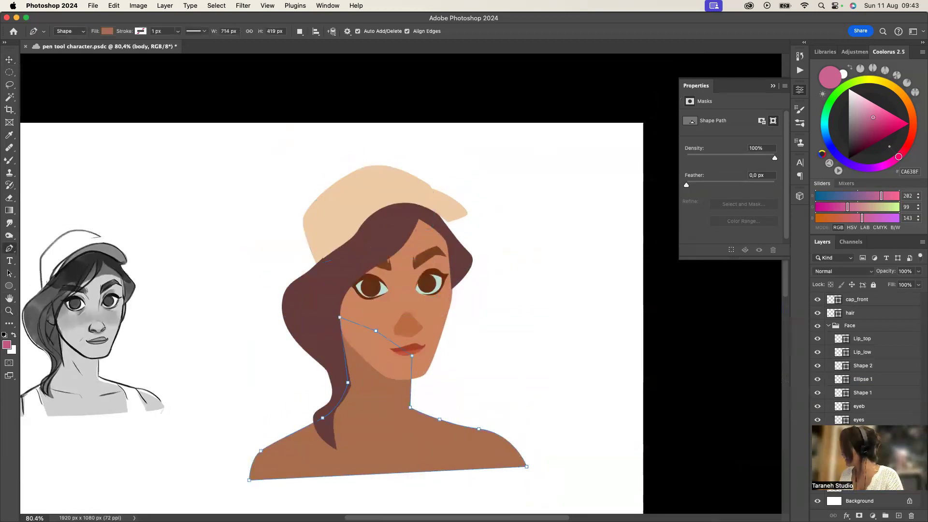
{"action": "left_click_drag", "start_coordinate": [392, 473], "coordinate": [394, 489]}
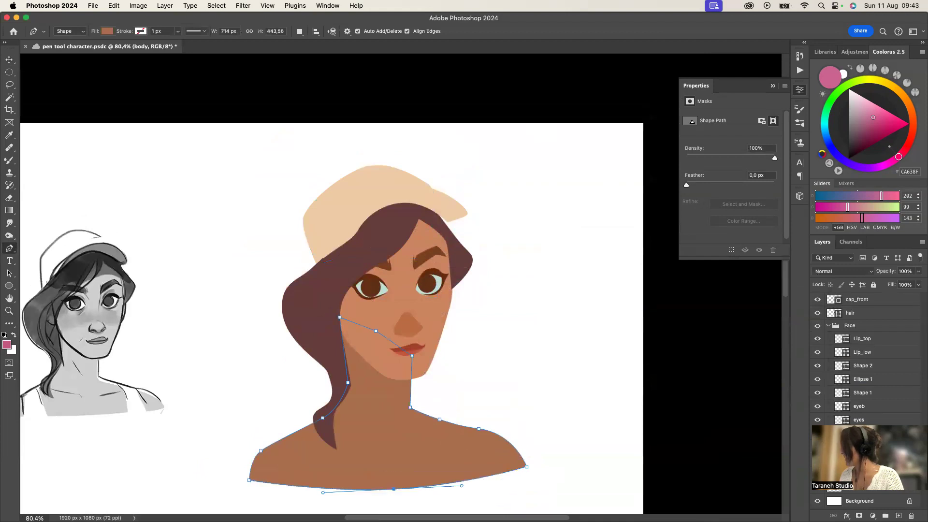
{"action": "left_click_drag", "start_coordinate": [527, 466], "coordinate": [516, 468]}
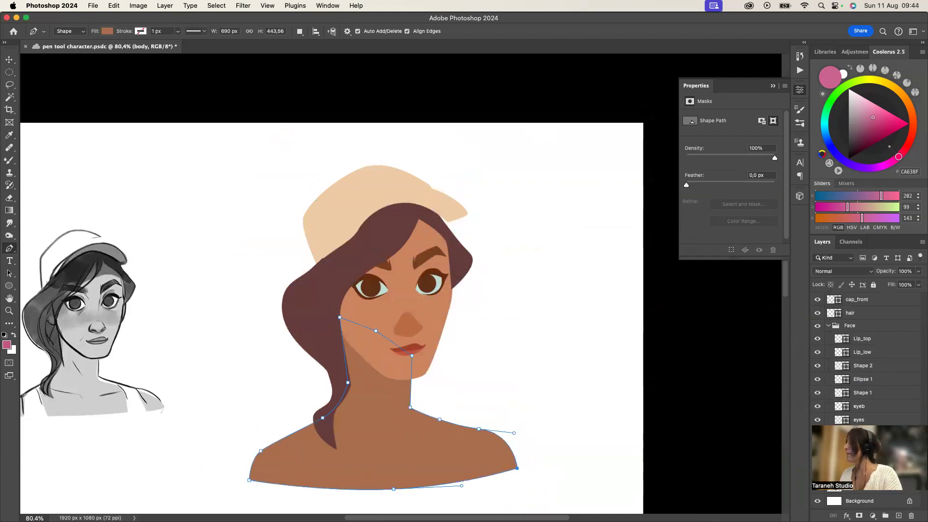
{"action": "key", "text": "Return"}
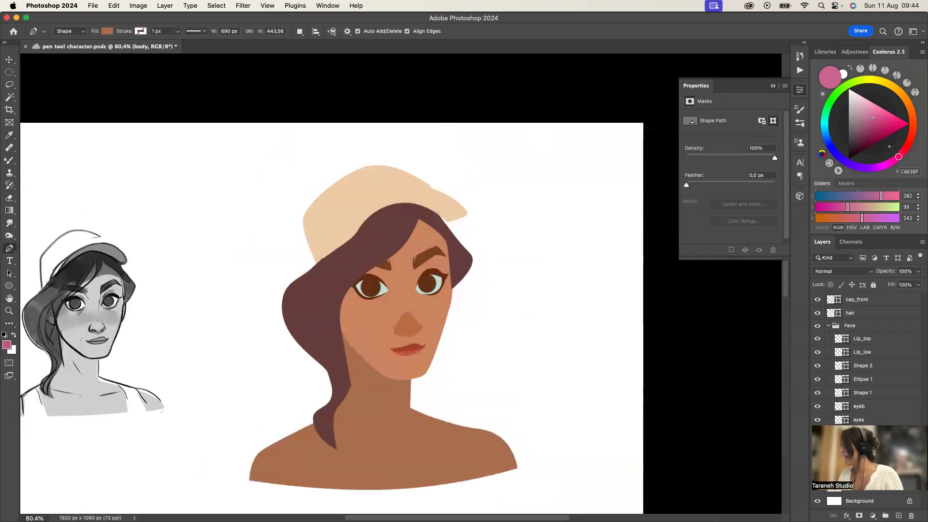
Draw a tank top with a deep round neckline over the torso using the Freeform Pen tool, about 467 by 204 px
{"action": "right_click", "coordinate": [9, 248]}
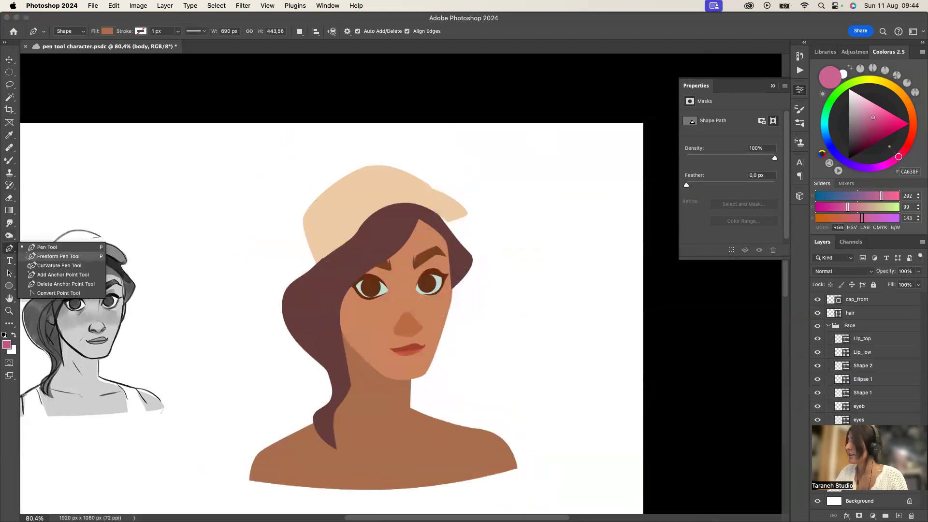
{"action": "left_click", "coordinate": [48, 255]}
{"action": "left_click_drag", "start_coordinate": [306, 425], "coordinate": [282, 437]}
{"action": "mouse_move", "coordinate": [360, 489]}
{"action": "left_mouse_down"}
{"action": "mouse_move", "coordinate": [413, 479]}
{"action": "mouse_move", "coordinate": [437, 418]}
{"action": "mouse_move", "coordinate": [463, 425]}
{"action": "left_mouse_up"}
{"action": "mouse_move", "coordinate": [449, 487]}
{"action": "left_mouse_down"}
{"action": "mouse_move", "coordinate": [286, 495]}
{"action": "mouse_move", "coordinate": [282, 436]}
{"action": "left_mouse_up"}
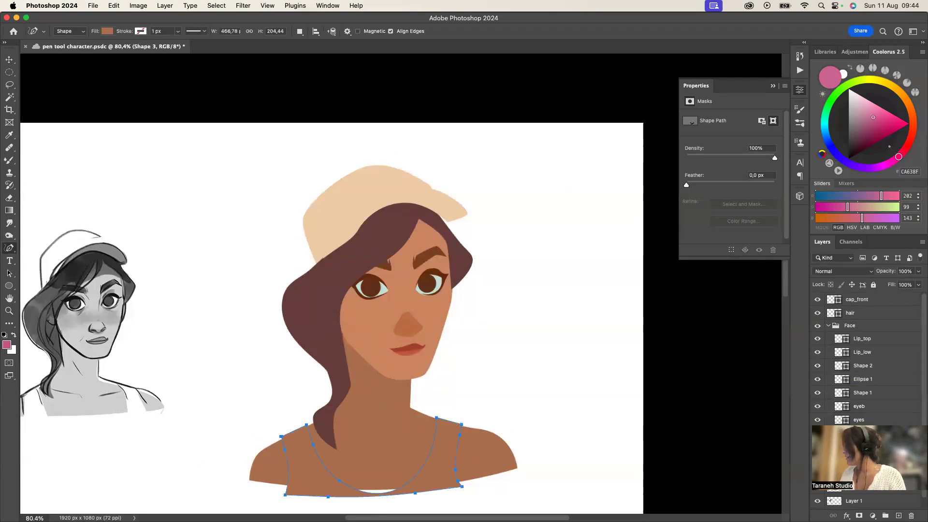
Adjust the tank top's neckline at its lowest point with the Pen tool to close the gap below the chest
{"action": "right_click", "coordinate": [9, 248]}
{"action": "left_click", "coordinate": [43, 244]}
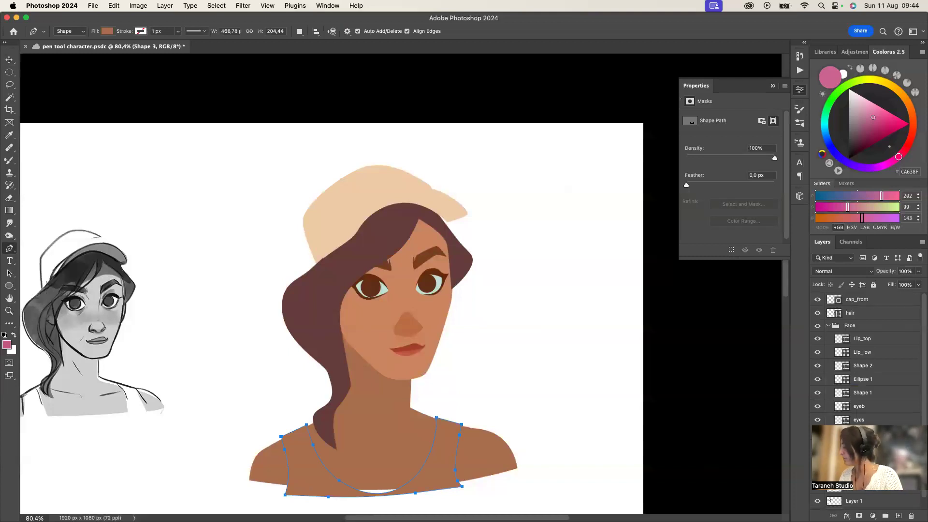
{"action": "left_click", "coordinate": [379, 489]}
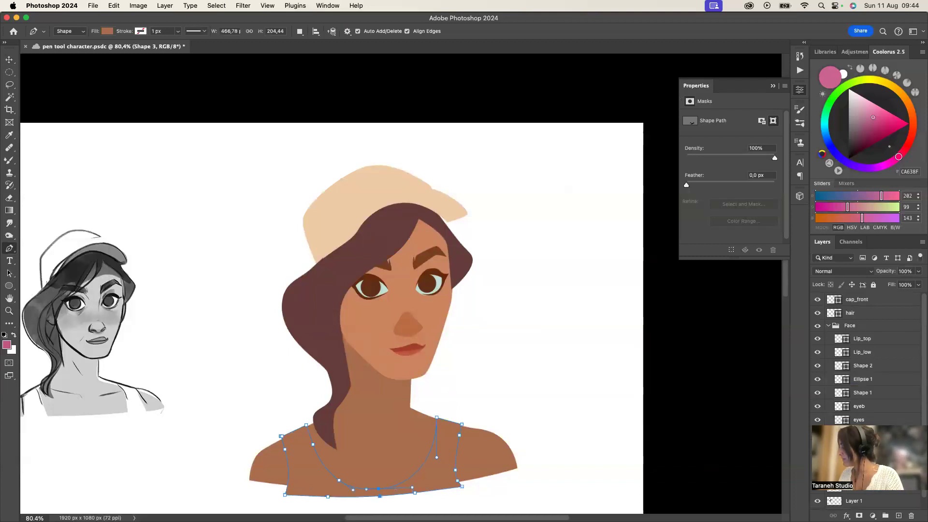
Recolour the tank top with the cream colour sampled from the cap
{"action": "double_click", "coordinate": [831, 474]}
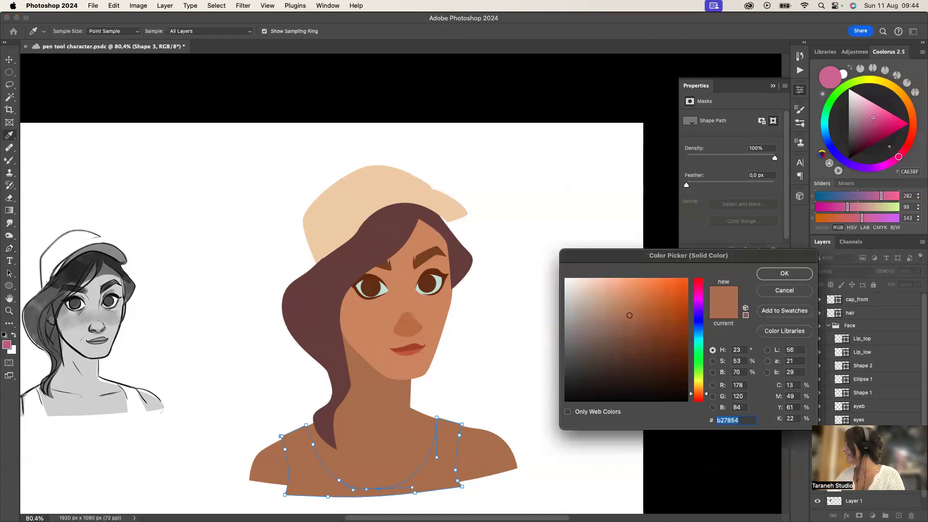
{"action": "left_click", "coordinate": [387, 194]}
{"action": "left_click", "coordinate": [785, 273]}
{"action": "key", "text": "Return"}
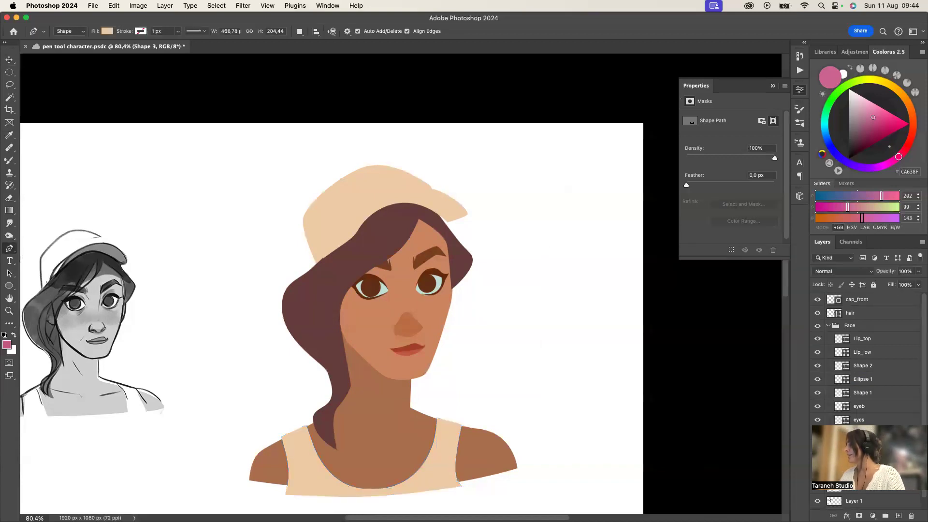
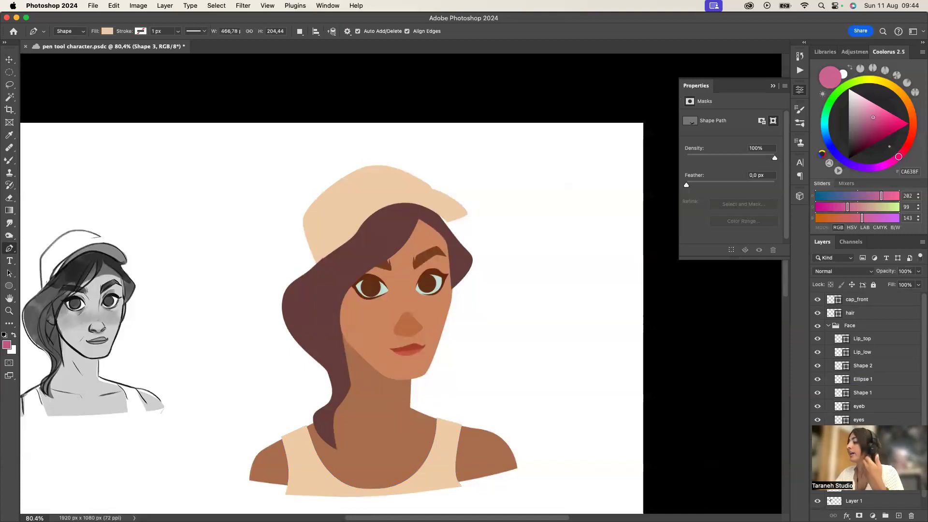
Save the document and draw a wavy inner strand over the hair with the Freeform Pen tool, about 265 by 586 px
{"action": "right_click", "coordinate": [9, 248]}
{"action": "left_click", "coordinate": [48, 251]}
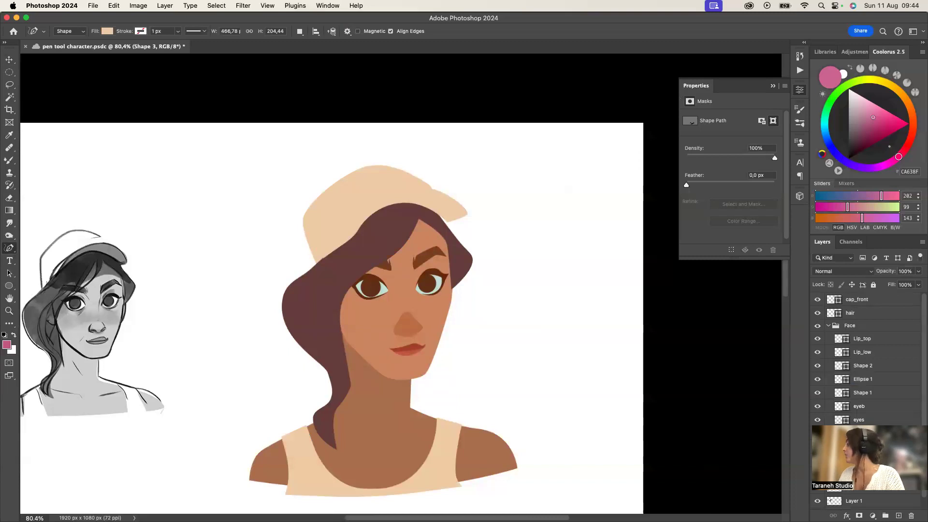
{"action": "right_click", "coordinate": [325, 345], "text": "super"}
{"action": "left_click", "coordinate": [334, 348]}
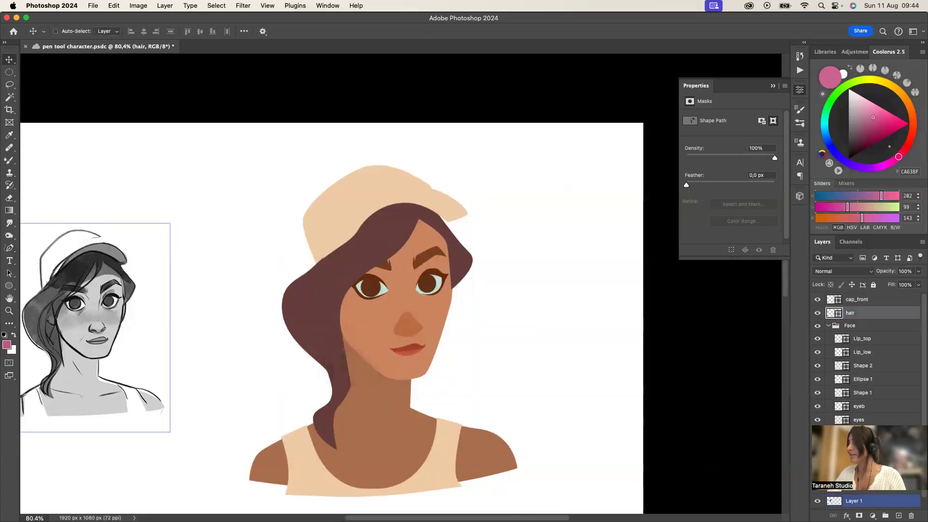
{"action": "right_click", "coordinate": [9, 248]}
{"action": "left_click", "coordinate": [53, 256]}
{"action": "key", "text": "super+s"}
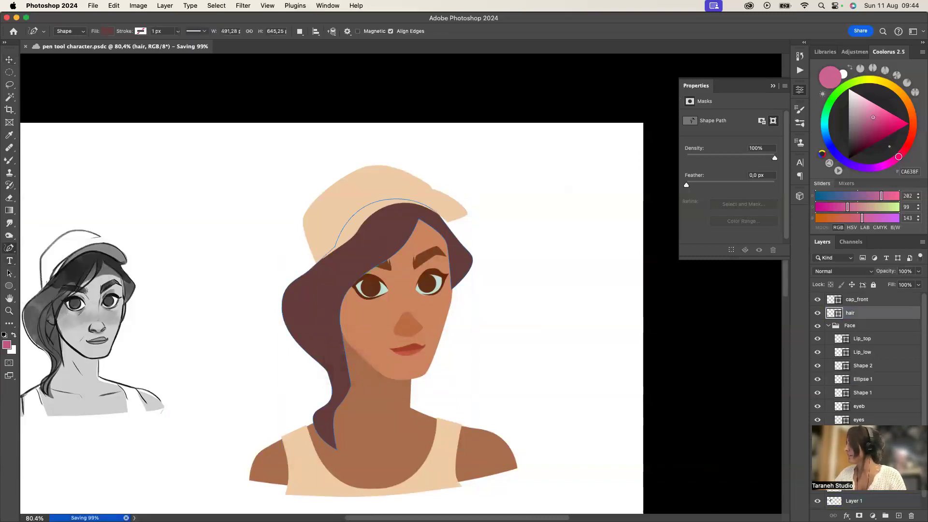
{"action": "mouse_move", "coordinate": [305, 317]}
{"action": "left_mouse_down"}
{"action": "mouse_move", "coordinate": [338, 376]}
{"action": "mouse_move", "coordinate": [308, 416]}
{"action": "left_mouse_up"}
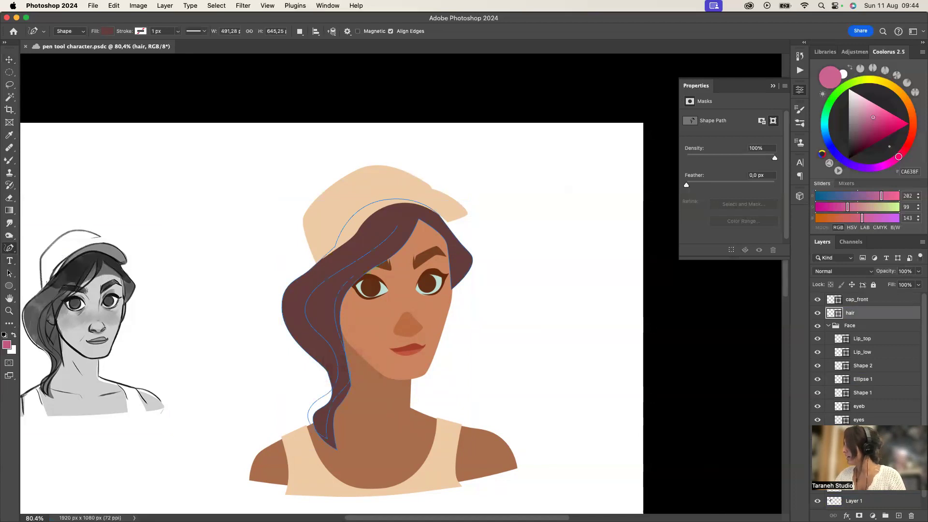
{"action": "left_click_drag", "start_coordinate": [353, 276], "coordinate": [408, 212]}
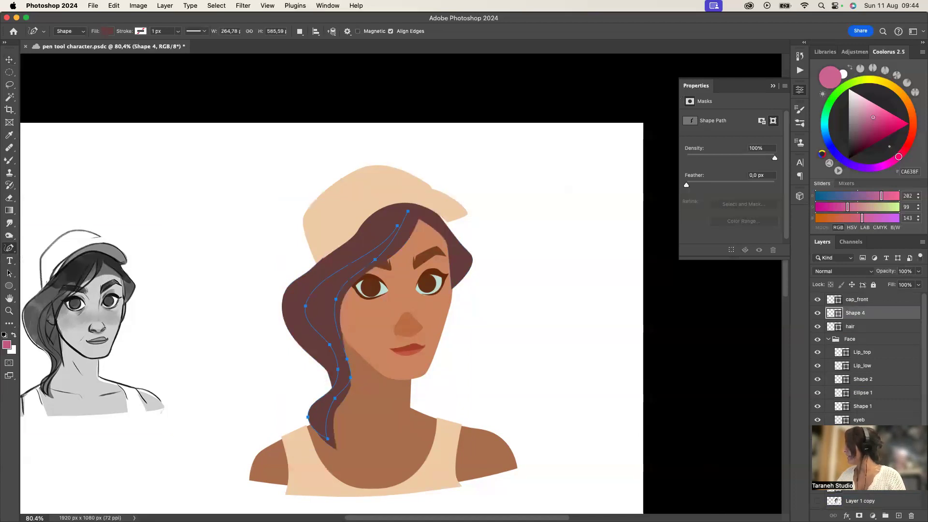
Recolour the new hair strand on the Shape 4 layer a lighter reddish brown than the hair
{"action": "double_click", "coordinate": [834, 313]}
{"action": "left_click", "coordinate": [613, 336]}
{"action": "left_click", "coordinate": [784, 273]}
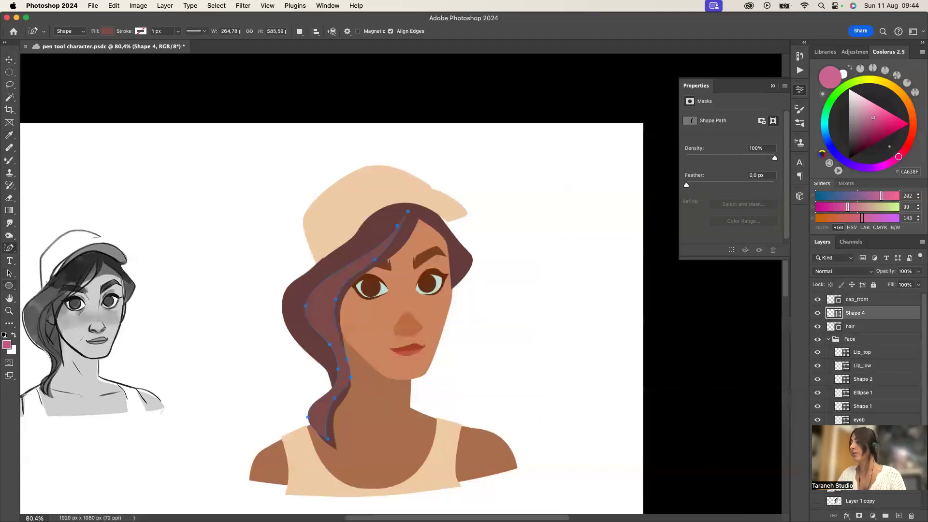
Select the hair shape and push its inner edge beside the neck outward with the Pen tool to widen the lock
{"action": "key", "text": "z"}
{"action": "left_click_drag", "start_coordinate": [418, 366], "coordinate": [474, 366]}
{"action": "left_click", "coordinate": [10, 248]}
{"action": "left_click", "coordinate": [51, 247]}
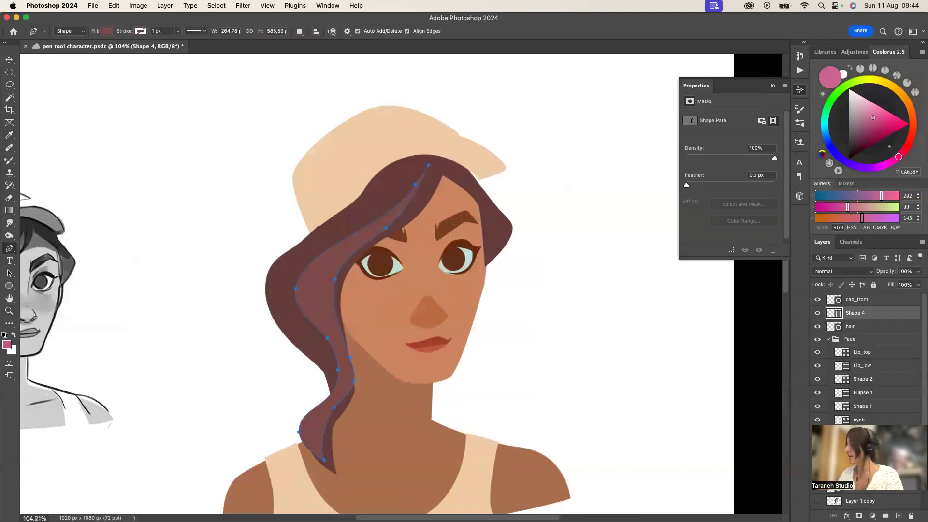
{"action": "right_click", "coordinate": [329, 361]}
{"action": "left_click", "coordinate": [350, 366]}
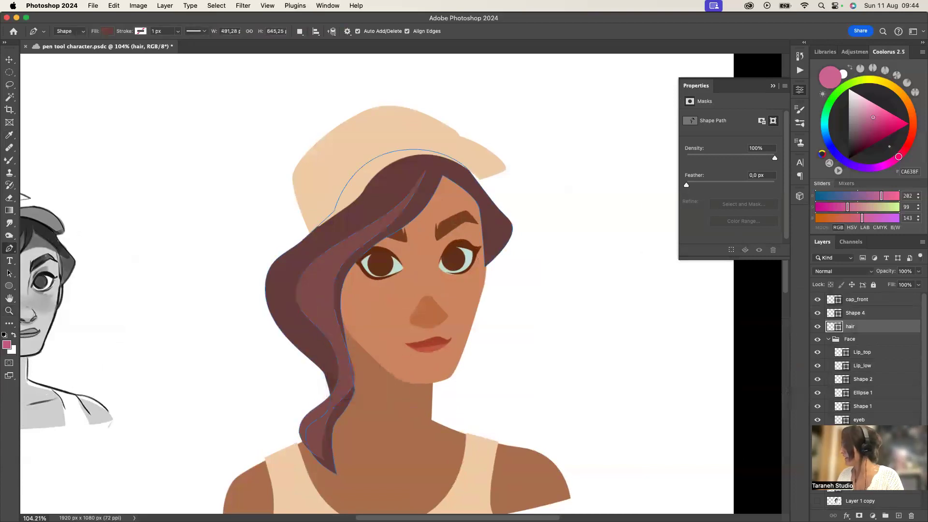
{"action": "left_click_drag", "start_coordinate": [360, 377], "coordinate": [358, 345]}
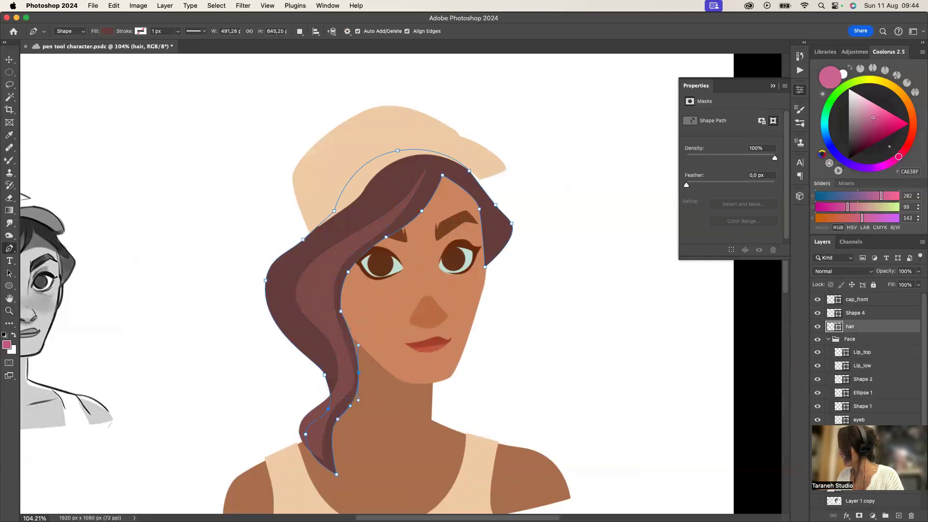
Create guides around the hair shape and move the anchor points on its outer edge to smooth the narrow part of the lock
{"action": "right_click", "coordinate": [338, 328]}
{"action": "left_click", "coordinate": [383, 387]}
{"action": "mouse_move", "coordinate": [325, 374]}
{"action": "left_mouse_down"}
{"action": "mouse_move", "coordinate": [336, 389]}
{"action": "mouse_move", "coordinate": [334, 367]}
{"action": "left_mouse_up"}
{"action": "left_click_drag", "start_coordinate": [328, 410], "coordinate": [323, 403]}
{"action": "key", "text": "Return"}
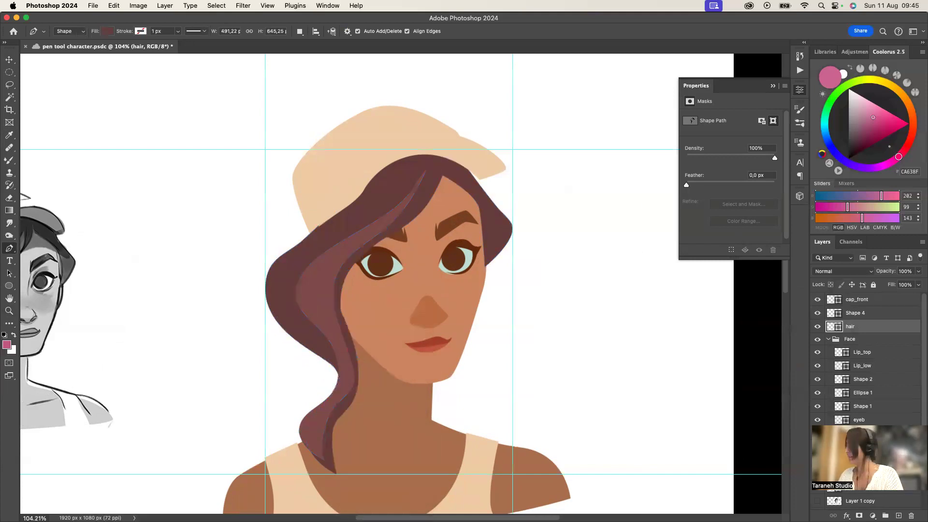
Refine the hair's inner edge along the cheek and neck by moving its anchor points and curve handles into a smoother curve
{"action": "left_click", "coordinate": [351, 335], "text": "super"}
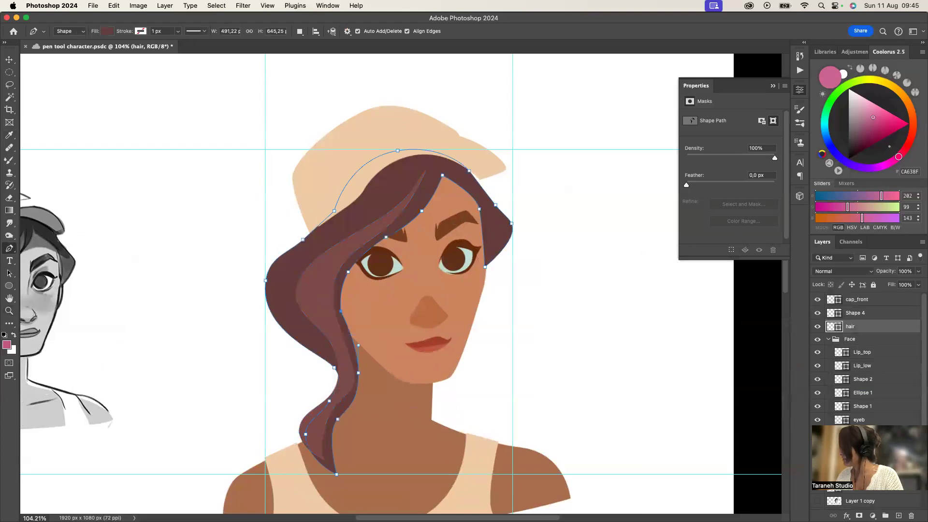
{"action": "left_click", "coordinate": [358, 373]}
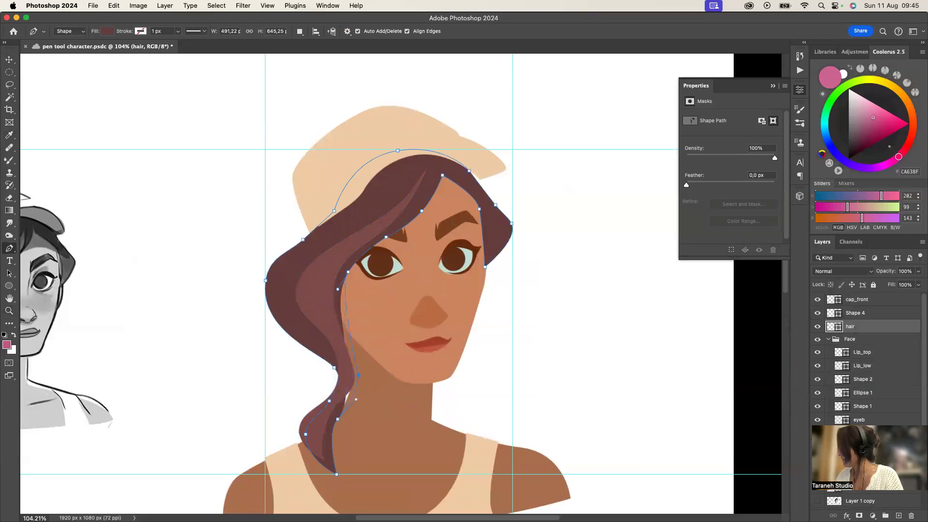
{"action": "left_click_drag", "start_coordinate": [359, 375], "coordinate": [356, 375]}
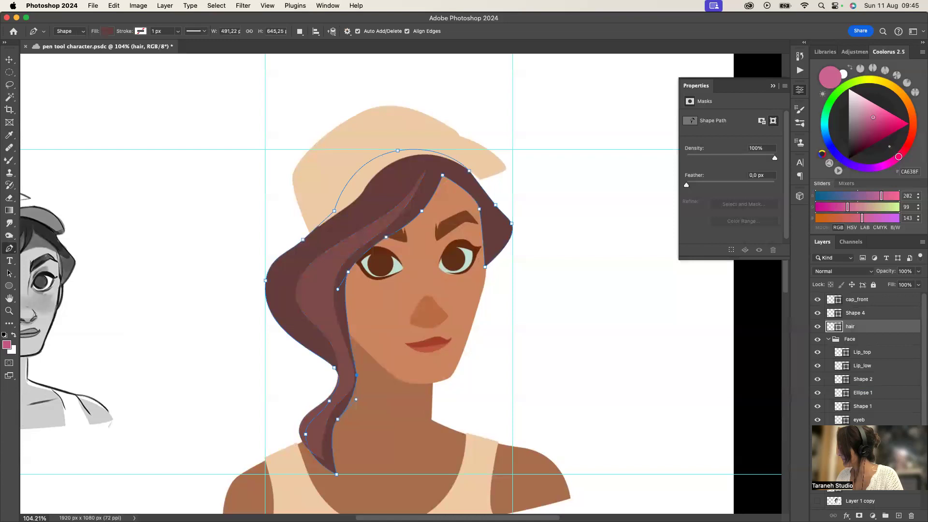
{"action": "left_click_drag", "start_coordinate": [361, 385], "coordinate": [372, 407]}
{"action": "left_click_drag", "start_coordinate": [357, 375], "coordinate": [365, 399]}
{"action": "left_click_drag", "start_coordinate": [335, 291], "coordinate": [329, 300]}
{"action": "key", "text": "Return"}
{"action": "key", "text": "Return"}
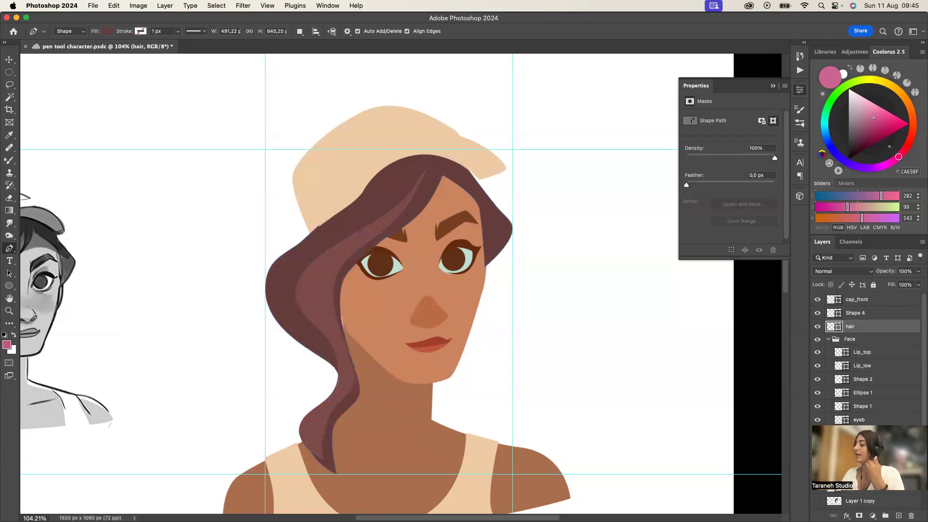
Reshape the inner edge and tip of the hair lock beside the neck by moving its lower anchor points and curve handles
{"action": "left_click", "coordinate": [341, 314], "text": "super"}
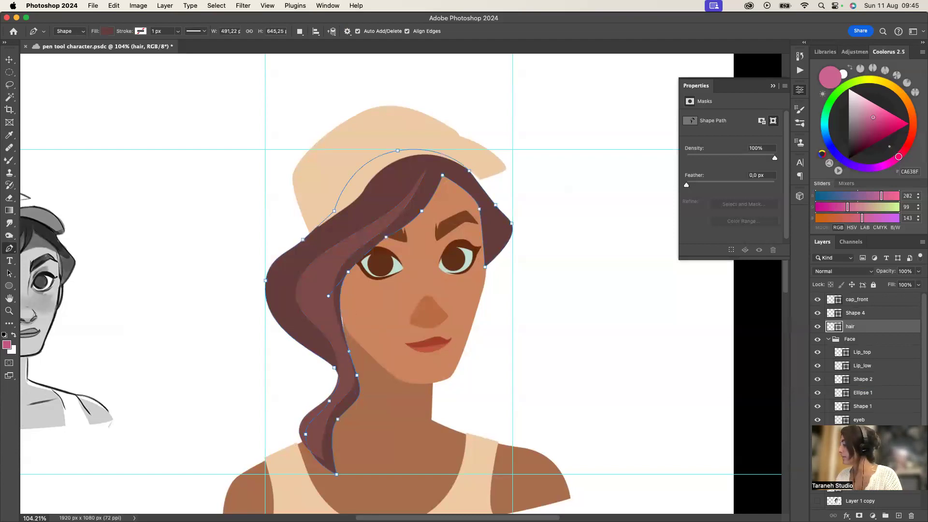
{"action": "left_click_drag", "start_coordinate": [352, 350], "coordinate": [349, 343]}
{"action": "left_click_drag", "start_coordinate": [357, 375], "coordinate": [360, 374]}
{"action": "mouse_move", "coordinate": [337, 419]}
{"action": "left_mouse_down"}
{"action": "mouse_move", "coordinate": [343, 410]}
{"action": "mouse_move", "coordinate": [318, 422]}
{"action": "mouse_move", "coordinate": [340, 414]}
{"action": "left_mouse_up"}
{"action": "mouse_move", "coordinate": [337, 475]}
{"action": "left_mouse_down"}
{"action": "mouse_move", "coordinate": [339, 497]}
{"action": "mouse_move", "coordinate": [348, 469]}
{"action": "left_mouse_up"}
{"action": "left_click_drag", "start_coordinate": [341, 414], "coordinate": [311, 433]}
{"action": "left_click_drag", "start_coordinate": [344, 469], "coordinate": [341, 470]}
{"action": "key", "text": "Return"}
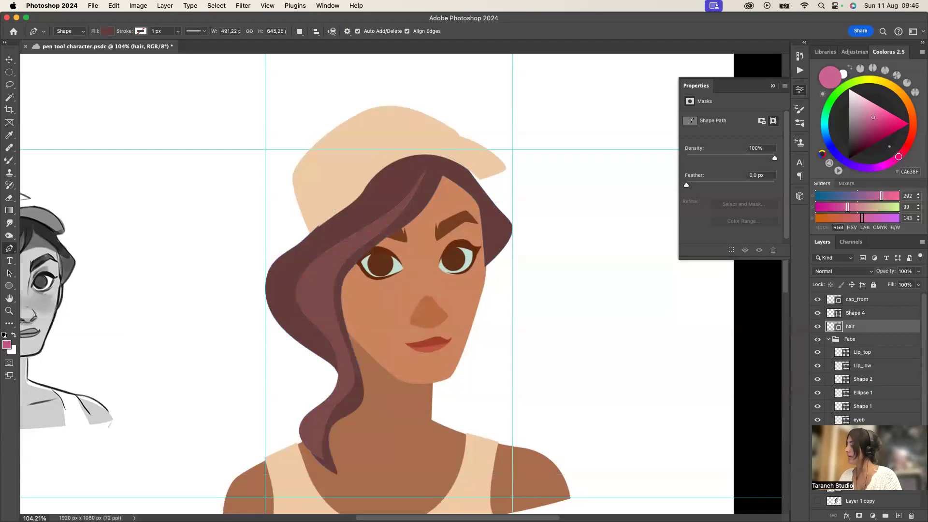
Select the lighter strand on the Shape 4 layer and adjust its anchor points where the lock narrows beside the neck
{"action": "left_click", "coordinate": [855, 313]}
{"action": "left_click_drag", "start_coordinate": [338, 371], "coordinate": [340, 379]}
{"action": "left_click_drag", "start_coordinate": [334, 347], "coordinate": [341, 353]}
{"action": "left_click_drag", "start_coordinate": [339, 367], "coordinate": [339, 367]}
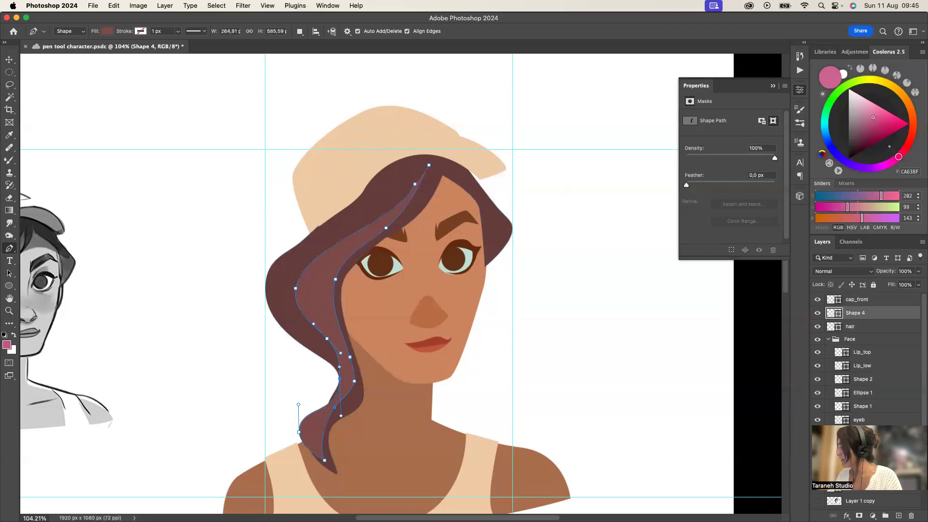
Reselect the hair shape and refine its outline around the narrow part of the lock below the chin
{"action": "left_click", "coordinate": [348, 412], "text": "super"}
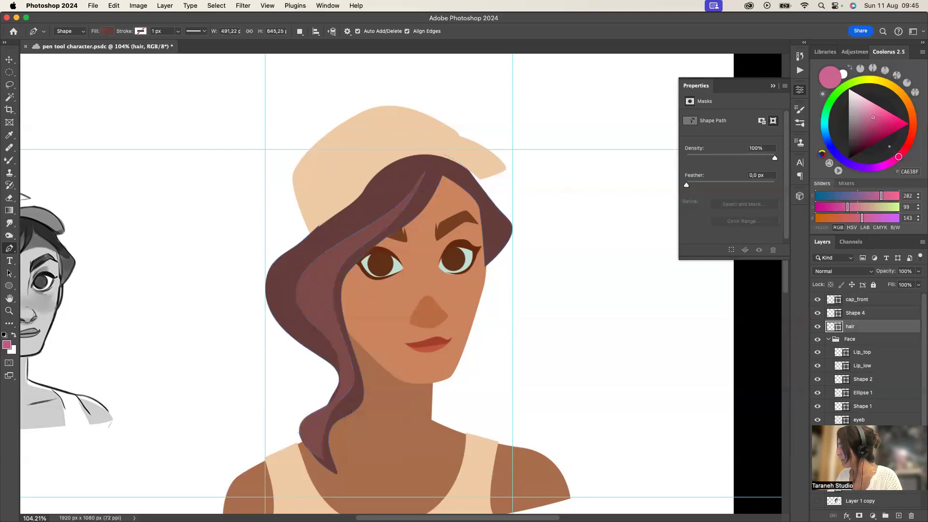
{"action": "right_click", "coordinate": [348, 395]}
{"action": "left_click", "coordinate": [360, 403]}
{"action": "left_click", "coordinate": [333, 397], "text": "super"}
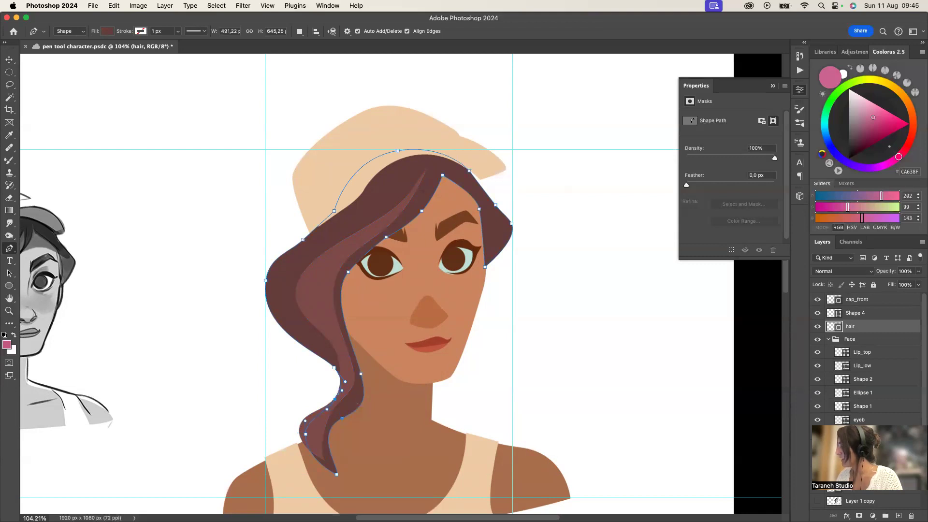
{"action": "key", "text": "Return"}
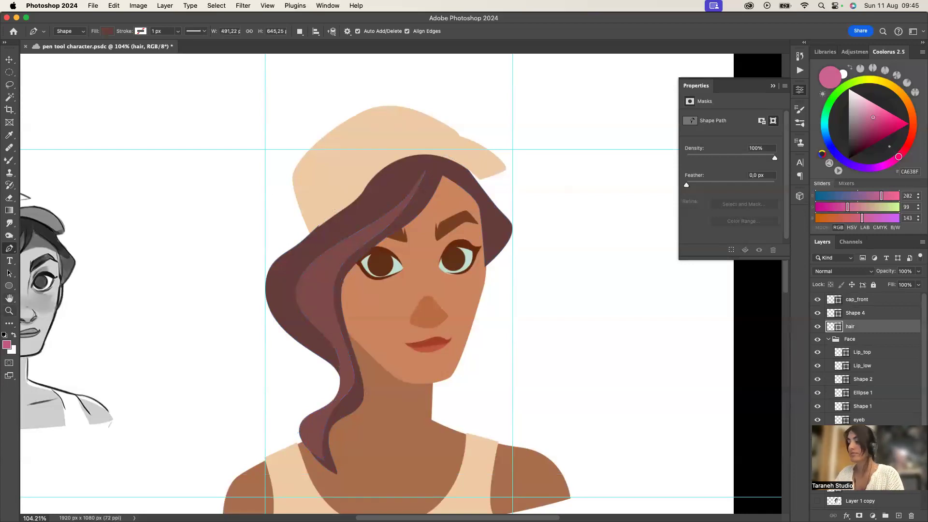
Select the cap_front shape, bring up its anchor points, and switch to the Freeform Pen tool
{"action": "key", "text": "v"}
{"action": "right_click", "coordinate": [352, 186]}
{"action": "left_click", "coordinate": [370, 192]}
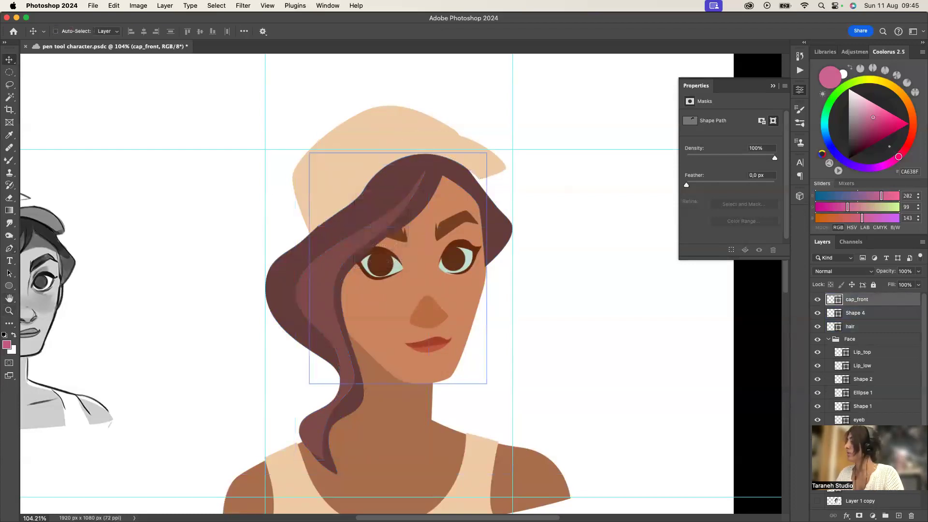
{"action": "key", "text": "p"}
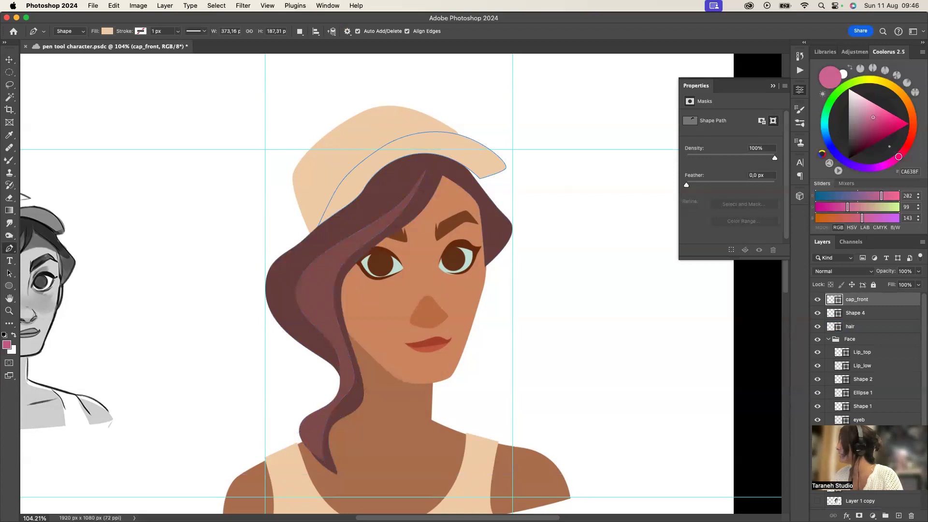
{"action": "left_click", "coordinate": [476, 181], "text": "ctrl"}
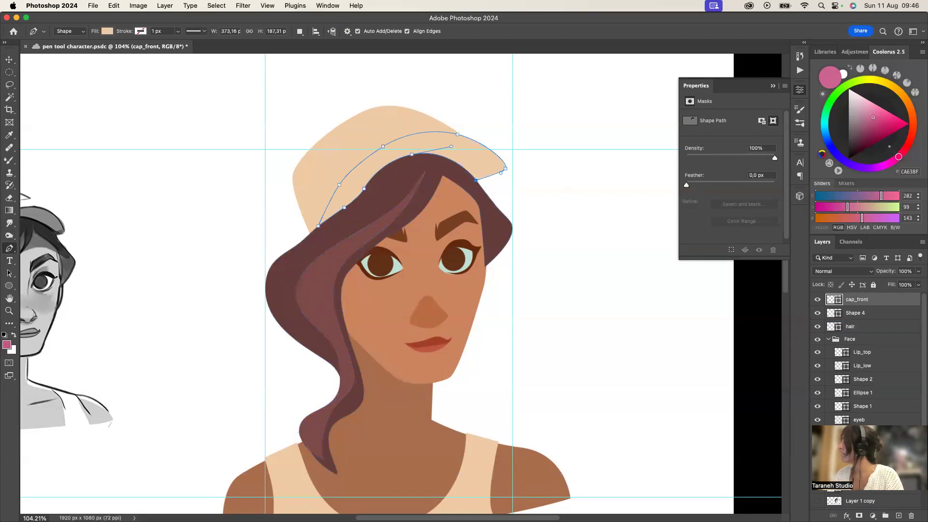
{"action": "key", "text": "Escape"}
{"action": "left_click_drag", "start_coordinate": [9, 248], "coordinate": [41, 258]}
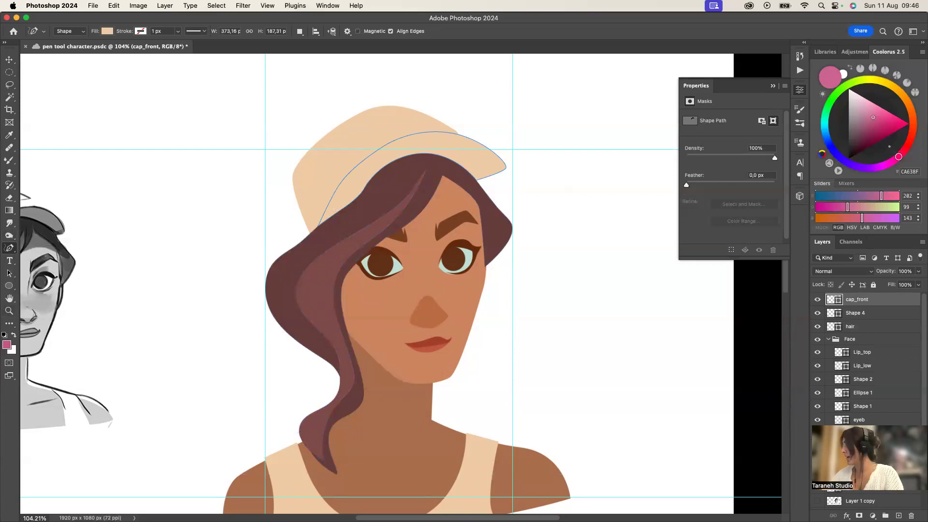
Try drawing two freehand shapes across the front of the cap with the Freeform Pen tool
{"action": "mouse_move", "coordinate": [369, 181]}
{"action": "left_mouse_down"}
{"action": "mouse_move", "coordinate": [392, 149]}
{"action": "mouse_move", "coordinate": [420, 137]}
{"action": "mouse_move", "coordinate": [477, 143]}
{"action": "left_mouse_up"}
{"action": "scroll", "coordinate": [477, 143], "scroll_direction": "down", "scroll_amount": 10}
{"action": "scroll", "coordinate": [477, 143], "scroll_direction": "right", "scroll_amount": 10}
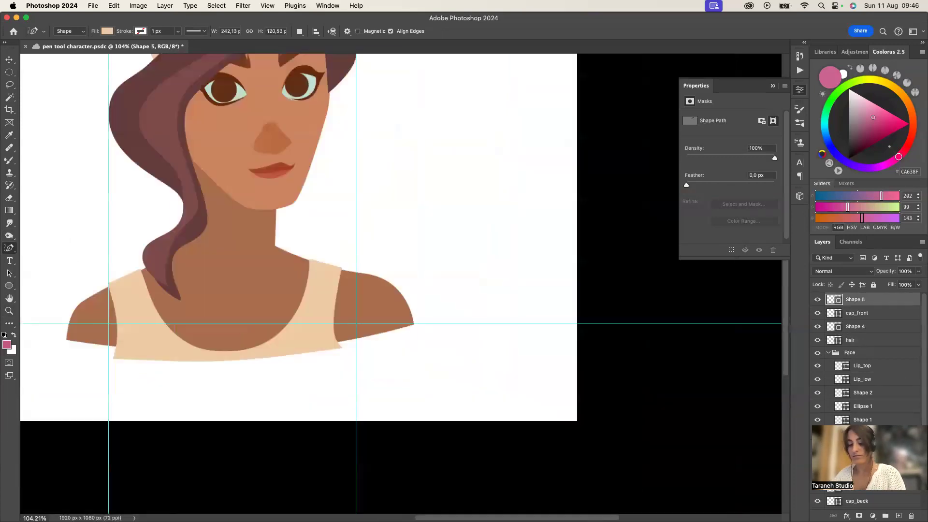
{"action": "key", "text": "z"}
{"action": "scroll", "coordinate": [400, 284], "scroll_direction": "up", "scroll_amount": 15}
{"action": "scroll", "coordinate": [401, 285], "scroll_direction": "left", "scroll_amount": 8}
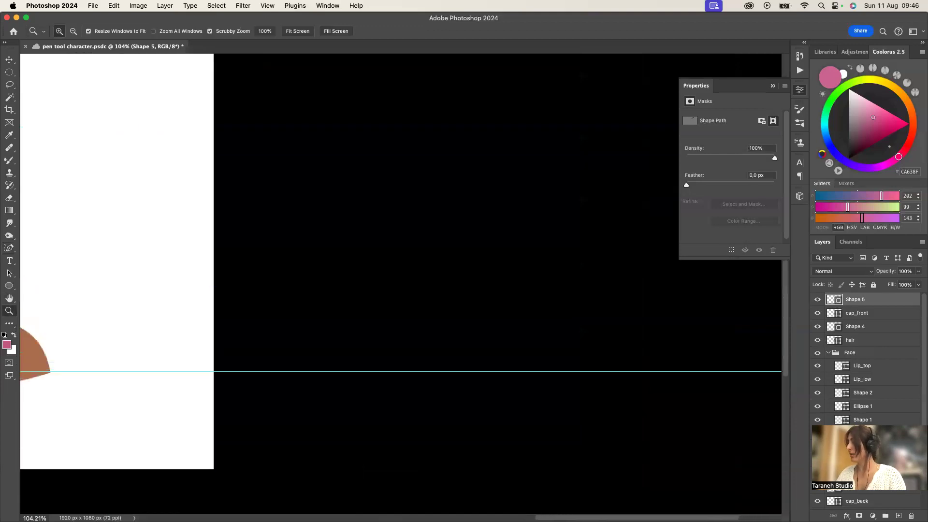
{"action": "scroll", "coordinate": [326, 282], "scroll_direction": "left", "scroll_amount": 6}
{"action": "left_click_drag", "start_coordinate": [327, 282], "coordinate": [387, 282]}
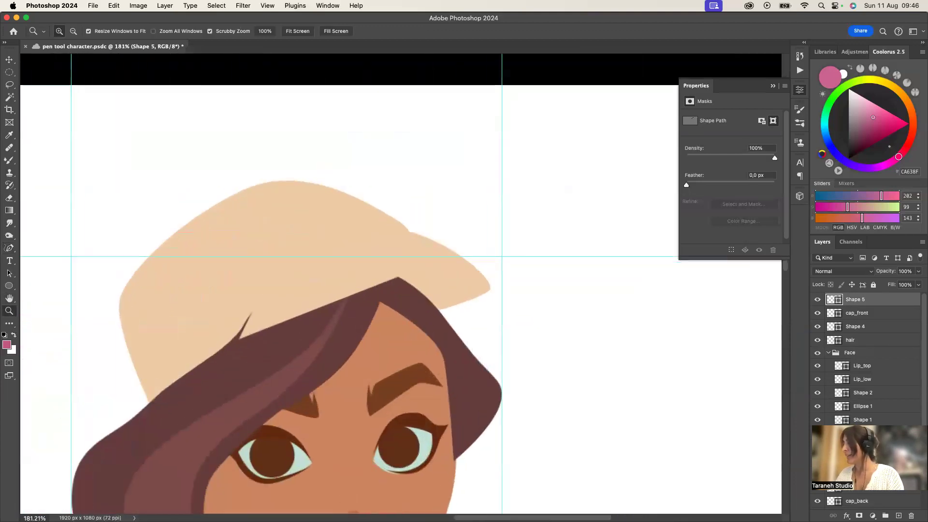
{"action": "key", "text": "p"}
{"action": "mouse_move", "coordinate": [293, 307]}
{"action": "left_mouse_down"}
{"action": "mouse_move", "coordinate": [305, 257]}
{"action": "mouse_move", "coordinate": [338, 256]}
{"action": "mouse_move", "coordinate": [341, 268]}
{"action": "mouse_move", "coordinate": [394, 270]}
{"action": "left_mouse_up"}
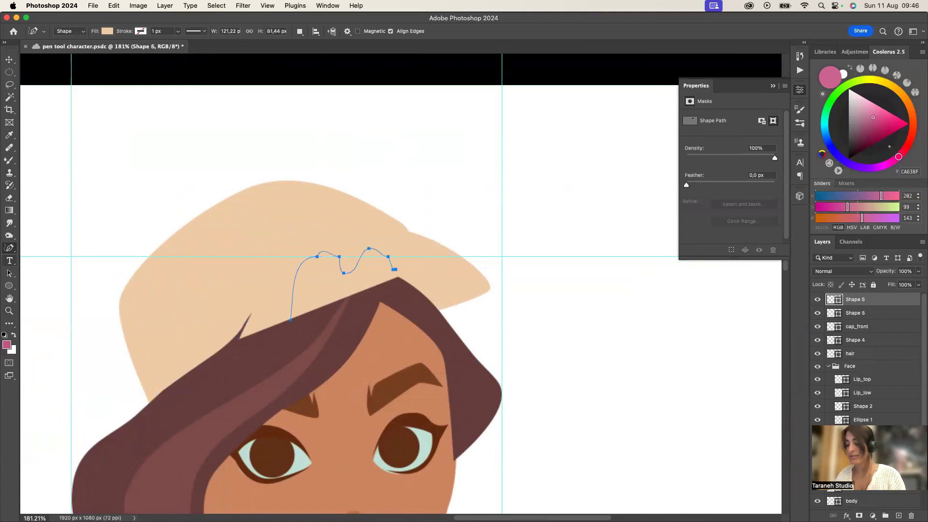
{"action": "key", "text": "cmd+z"}
{"action": "key", "text": "cmd+z"}
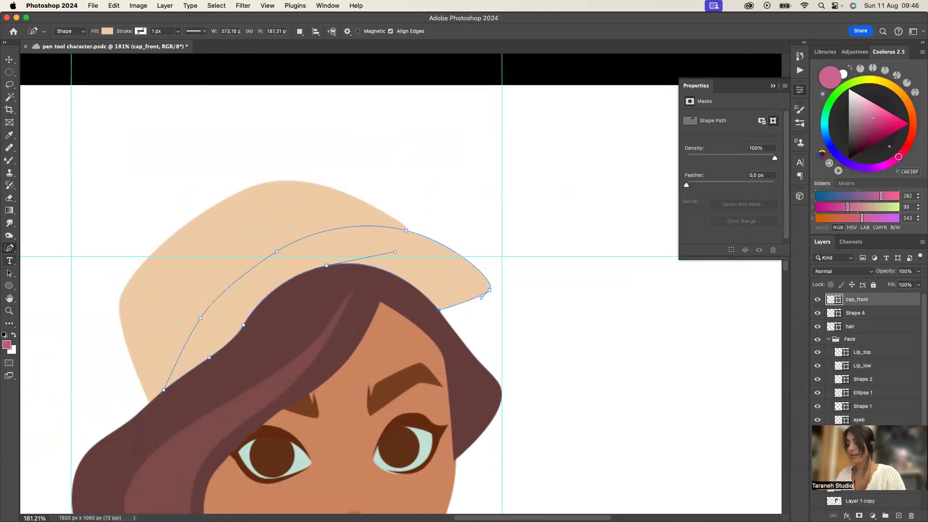
With the guides hidden, draw a rounded freehand shape about 285 × 151 px over the cap's front and fill it with a darker tan
{"action": "key", "text": "cmd+h"}
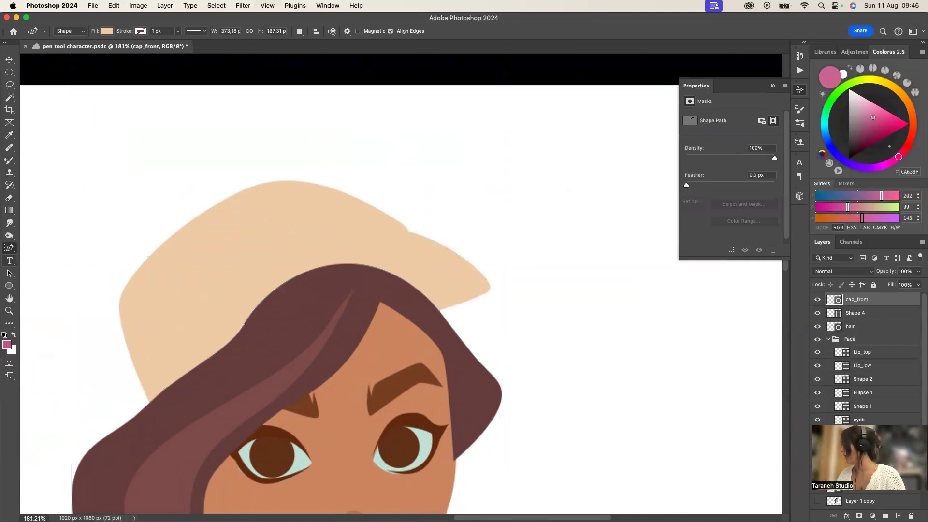
{"action": "mouse_move", "coordinate": [244, 325]}
{"action": "left_mouse_down"}
{"action": "mouse_move", "coordinate": [266, 288]}
{"action": "mouse_move", "coordinate": [470, 265]}
{"action": "mouse_move", "coordinate": [467, 347]}
{"action": "mouse_move", "coordinate": [243, 331]}
{"action": "left_mouse_up"}
{"action": "double_click", "coordinate": [834, 299]}
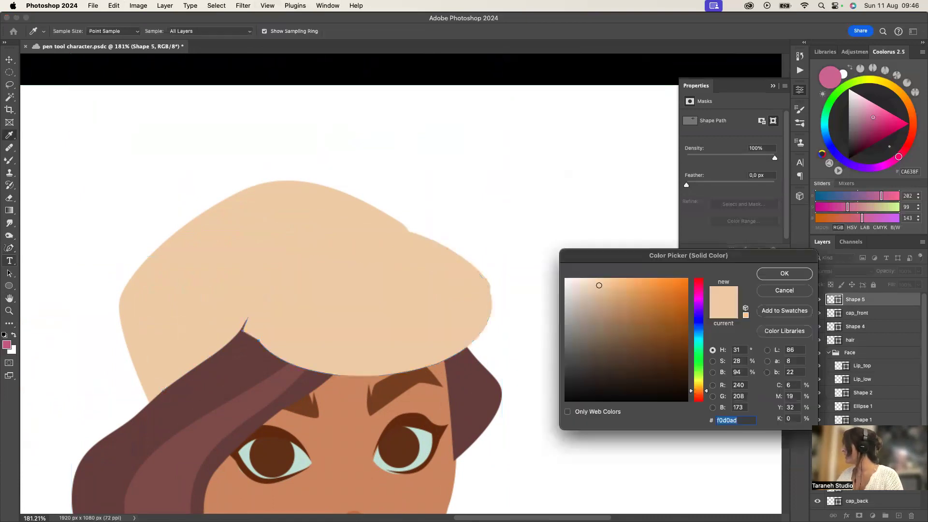
{"action": "left_click", "coordinate": [626, 304]}
{"action": "key", "text": "Return"}
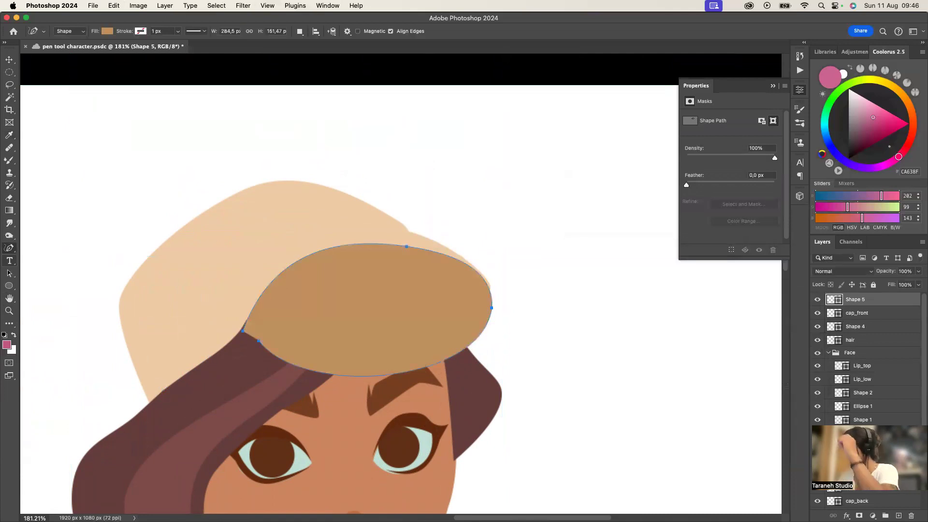
Clip the Shape 5 layer to the cap_front layer and toggle cap_front's visibility to check the result
{"action": "right_click", "coordinate": [864, 299]}
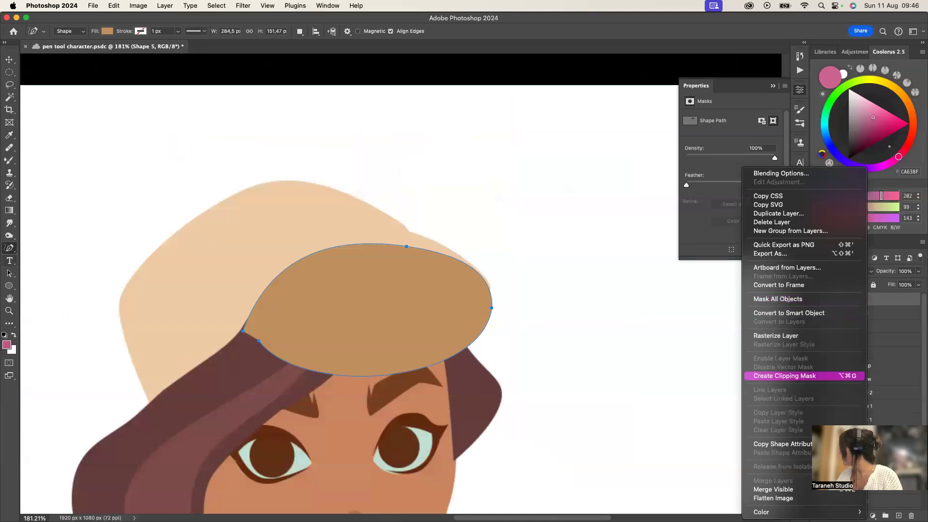
{"action": "left_click", "coordinate": [784, 375]}
{"action": "left_click", "coordinate": [817, 314]}
{"action": "left_click", "coordinate": [818, 314]}
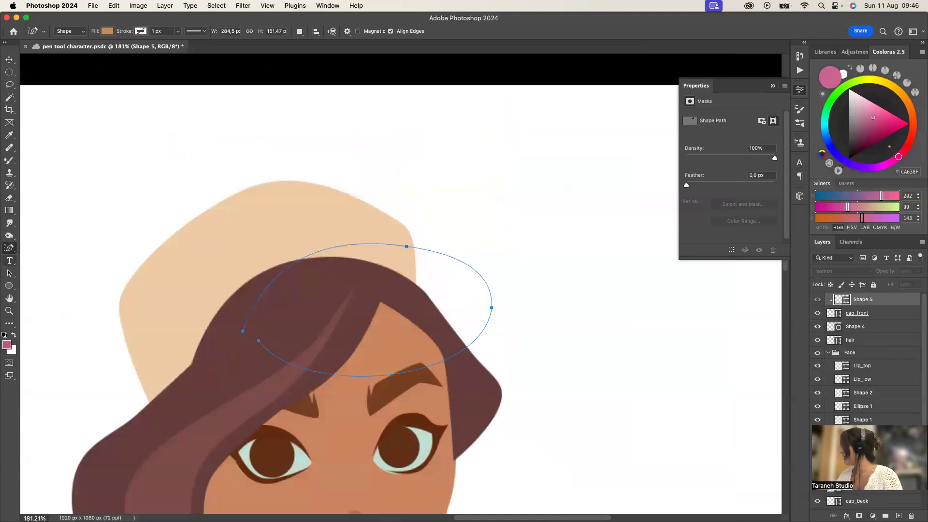
Change the cap_front fill to a lighter cream colour
{"action": "double_click", "coordinate": [834, 312]}
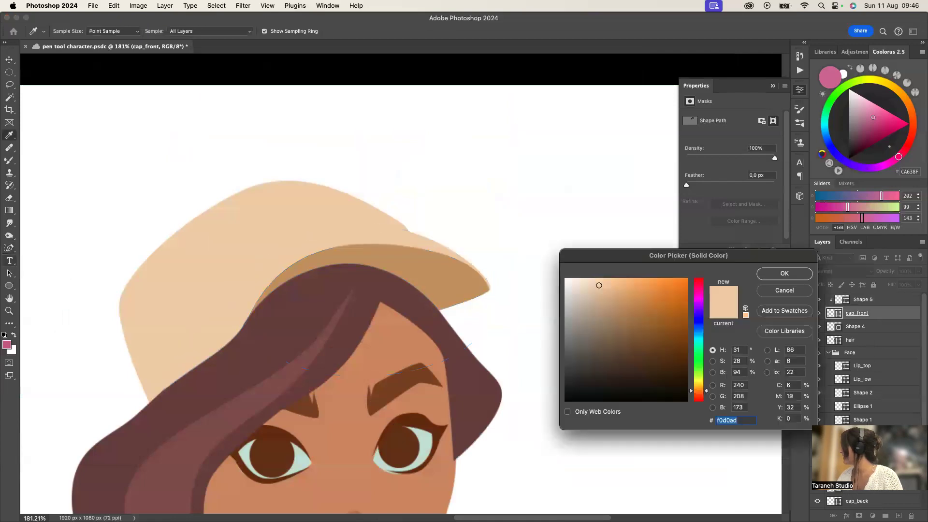
{"action": "left_click", "coordinate": [784, 274]}
{"action": "key", "text": "z"}
{"action": "left_click_drag", "start_coordinate": [416, 348], "coordinate": [346, 347]}
{"action": "left_click_drag", "start_coordinate": [420, 328], "coordinate": [481, 327]}
Reshape the top curve of Shape 5 with the Pen tool by moving its top anchor and handles, exposing a thin lighter brim rim
{"action": "left_click", "coordinate": [9, 248]}
{"action": "left_click", "coordinate": [47, 247]}
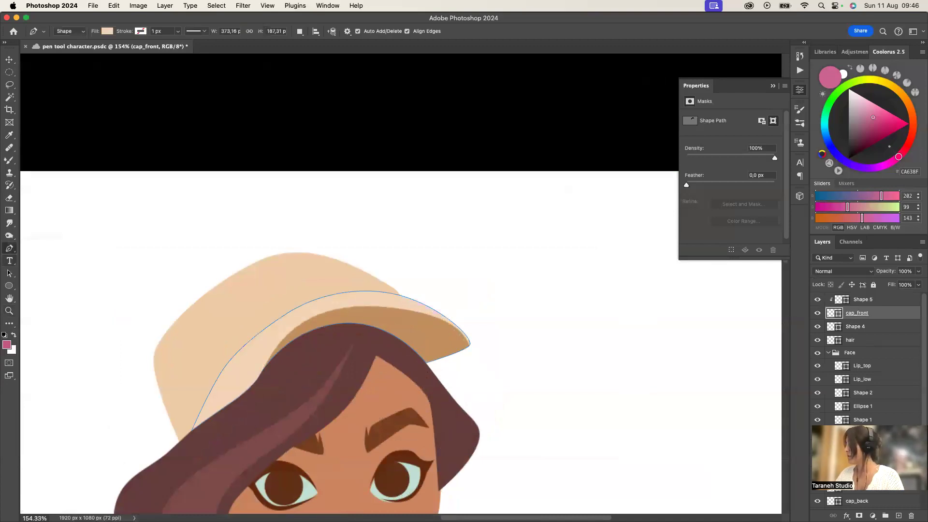
{"action": "left_click", "coordinate": [862, 299]}
{"action": "left_click", "coordinate": [325, 313], "text": "super"}
{"action": "left_click", "coordinate": [398, 308], "text": "super"}
{"action": "left_click_drag", "start_coordinate": [398, 309], "coordinate": [436, 309]}
{"action": "key", "text": "Escape"}
{"action": "key", "text": "Escape"}
{"action": "left_click", "coordinate": [382, 301], "text": "super"}
{"action": "left_click_drag", "start_coordinate": [324, 291], "coordinate": [312, 306]}
{"action": "left_click_drag", "start_coordinate": [389, 302], "coordinate": [367, 298]}
{"action": "left_click_drag", "start_coordinate": [289, 303], "coordinate": [309, 295]}
{"action": "left_click_drag", "start_coordinate": [414, 300], "coordinate": [422, 300]}
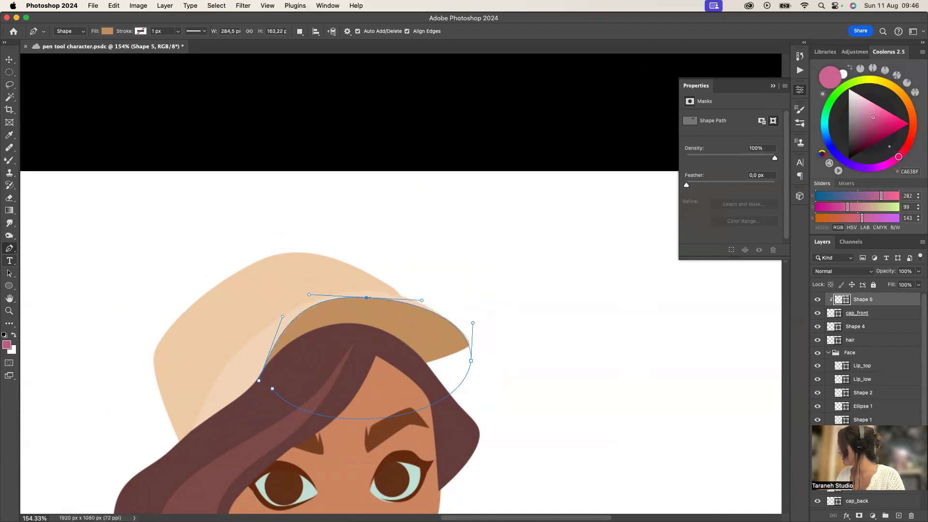
Refine Shape 5's outline by adjusting its end curves and shifting the lower-left anchor slightly outward
{"action": "left_click_drag", "start_coordinate": [472, 323], "coordinate": [472, 331]}
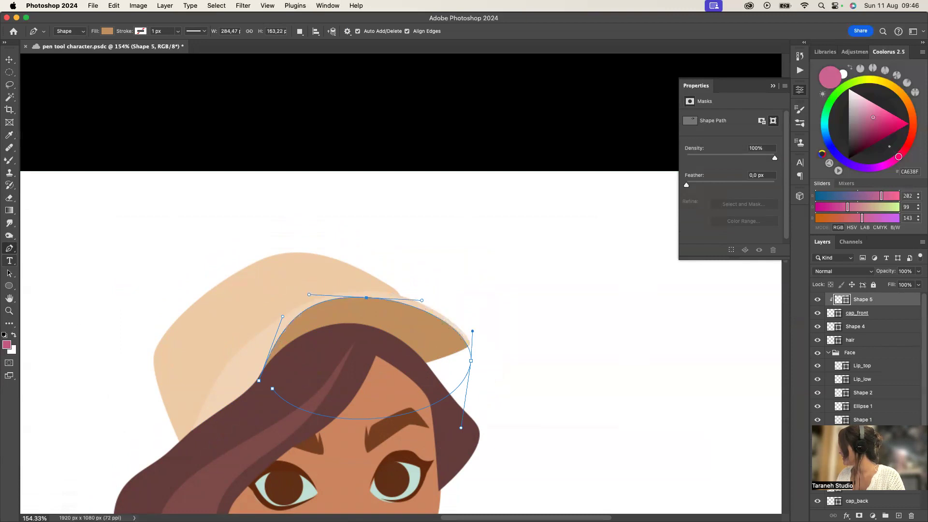
{"action": "left_click_drag", "start_coordinate": [367, 298], "coordinate": [373, 297]}
{"action": "left_click_drag", "start_coordinate": [283, 317], "coordinate": [302, 313]}
{"action": "left_click_drag", "start_coordinate": [259, 380], "coordinate": [253, 383]}
{"action": "key", "text": "Return"}
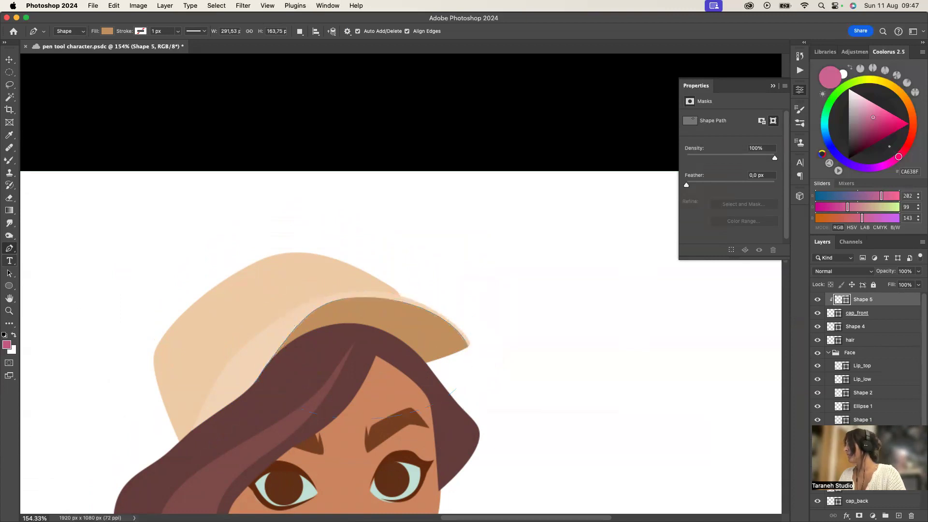
Fine-tune the position and tangent of Shape 5's top anchor, and hide the path outline to judge the brim
{"action": "key", "text": "super+h"}
{"action": "left_click_drag", "start_coordinate": [373, 297], "coordinate": [364, 299]}
{"action": "left_click_drag", "start_coordinate": [307, 296], "coordinate": [356, 297]}
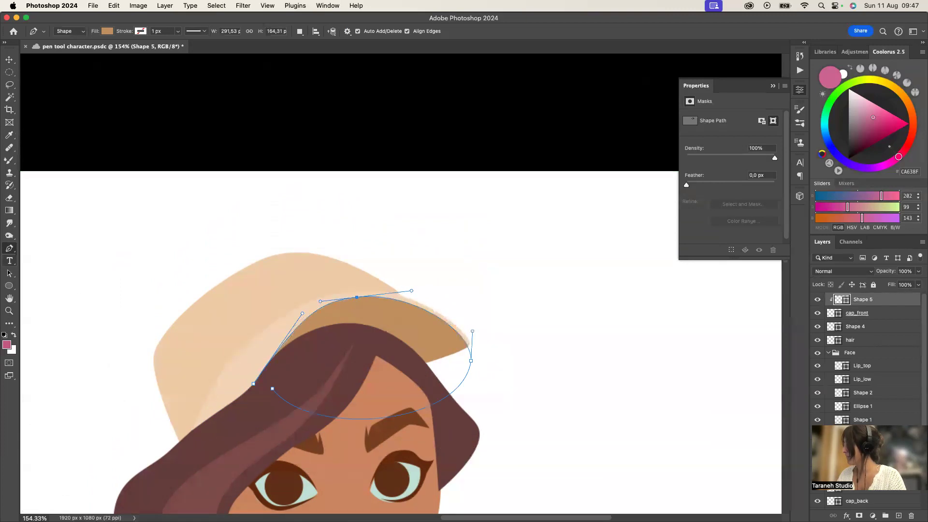
{"action": "key", "text": "super+h"}
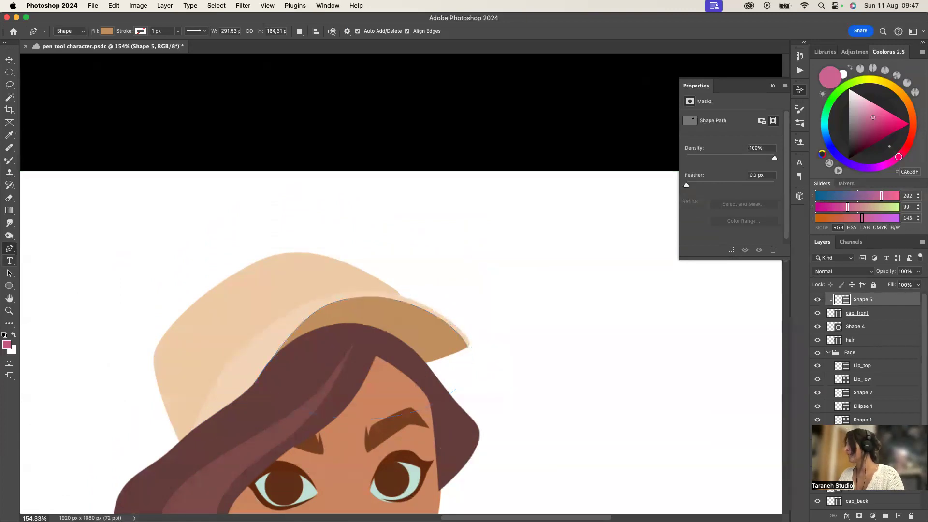
Create a new layer above the body layer and clip it to the body shape
{"action": "key", "text": "z"}
{"action": "left_click_drag", "start_coordinate": [413, 362], "coordinate": [356, 362]}
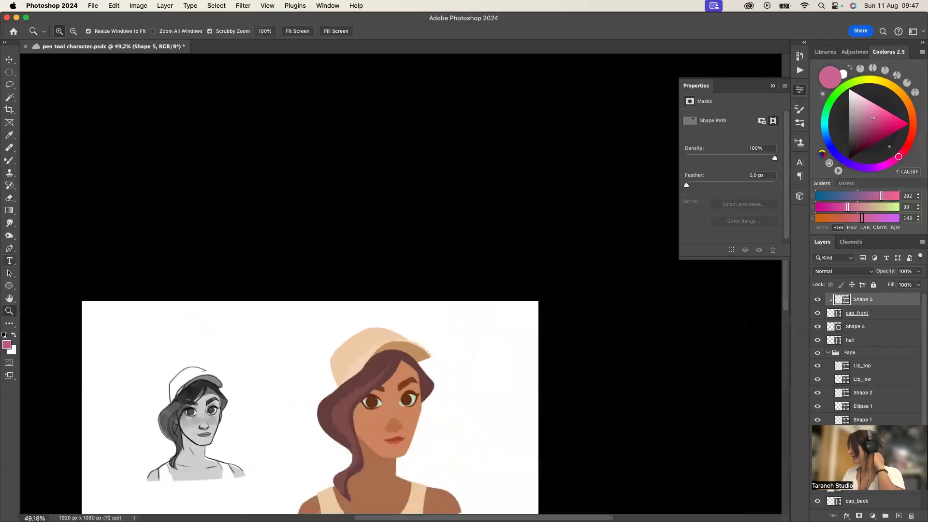
{"action": "scroll", "coordinate": [309, 338], "scroll_direction": "down", "scroll_amount": 5}
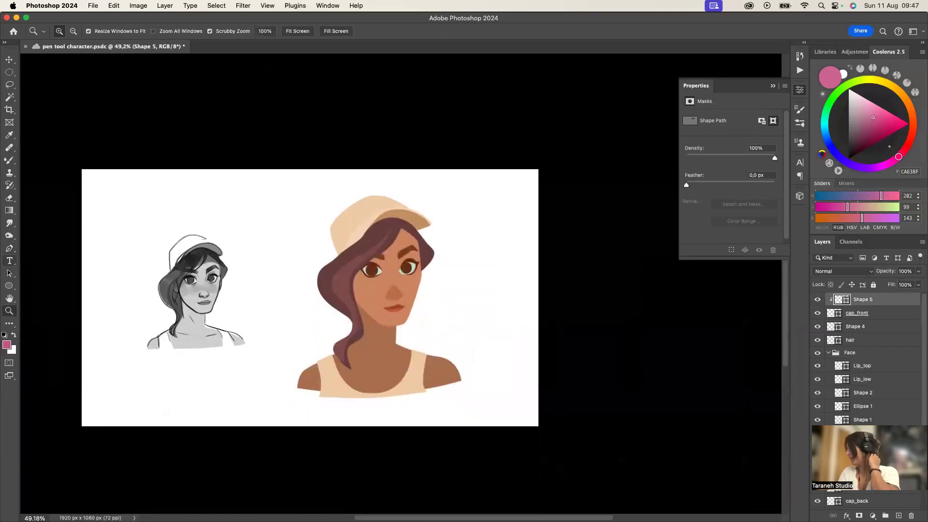
{"action": "left_click", "coordinate": [400, 319]}
{"action": "left_click", "coordinate": [400, 318]}
{"action": "left_click", "coordinate": [399, 319]}
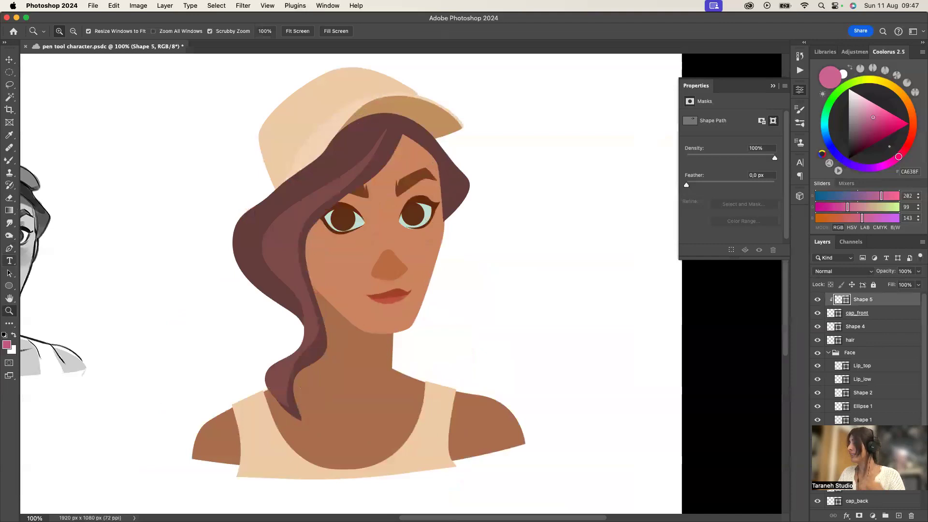
{"action": "key", "text": "v"}
{"action": "right_click", "coordinate": [332, 380]}
{"action": "left_click", "coordinate": [341, 385]}
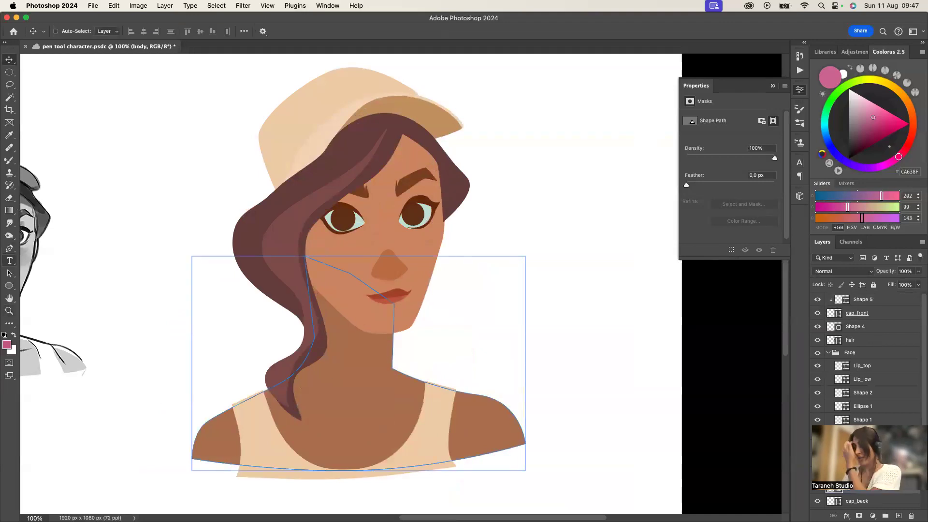
{"action": "left_click", "coordinate": [898, 516]}
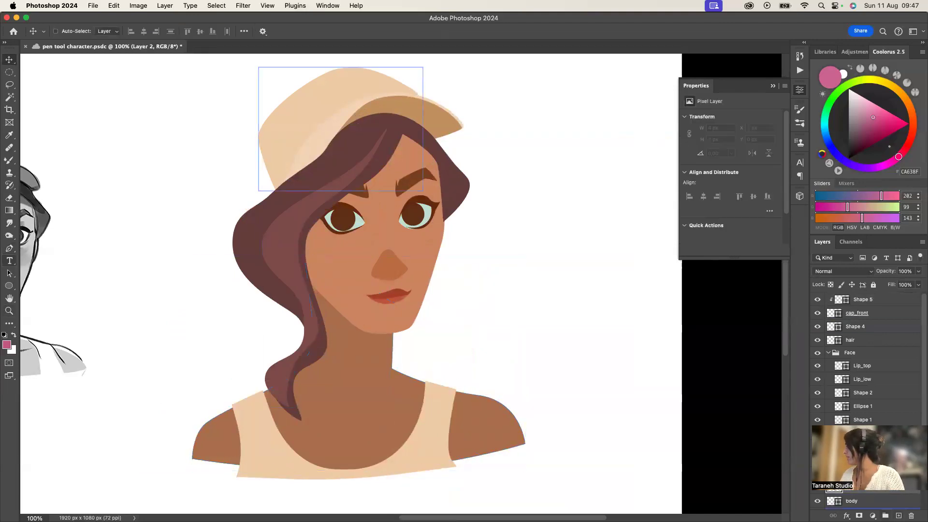
{"action": "scroll", "coordinate": [870, 484], "scroll_direction": "down", "scroll_amount": 3}
{"action": "right_click", "coordinate": [873, 435]}
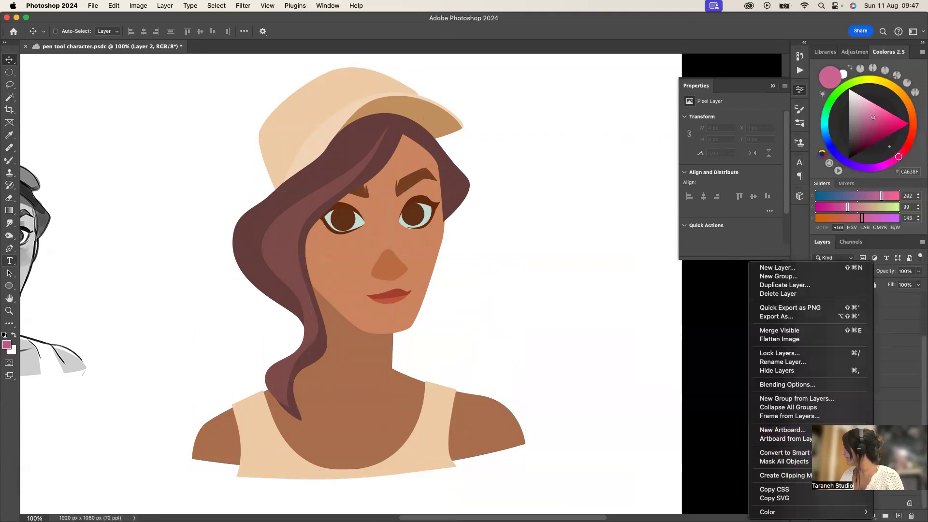
{"action": "left_click", "coordinate": [829, 476]}
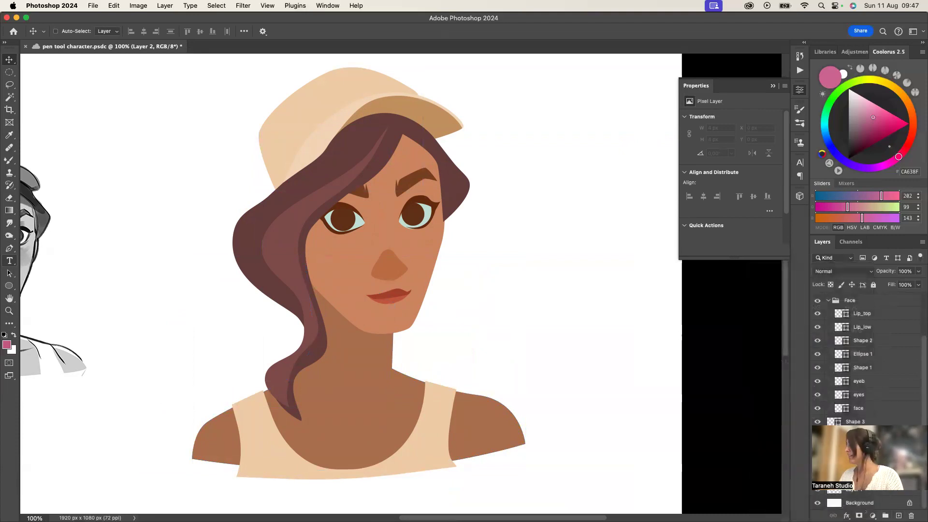
Save the document
{"action": "right_click", "coordinate": [425, 328]}
{"action": "key", "text": "Escape"}
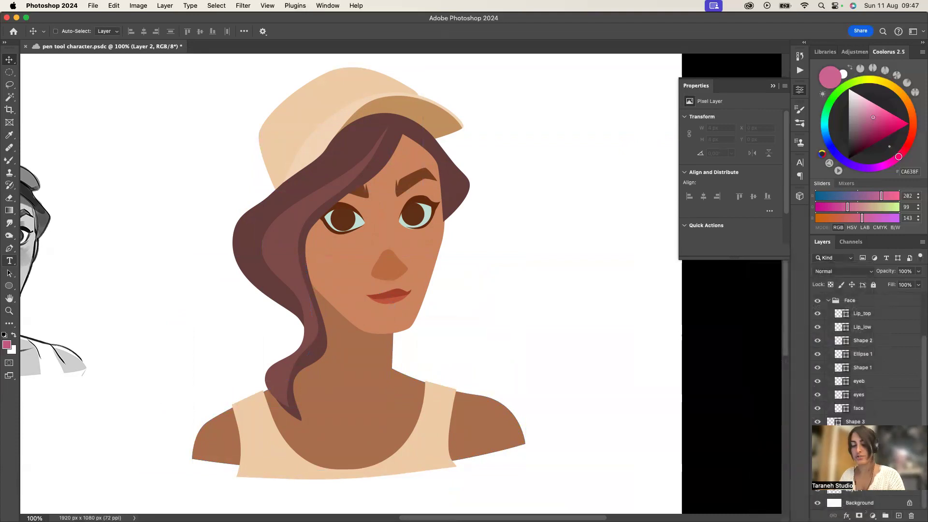
{"action": "key", "text": "super+s"}
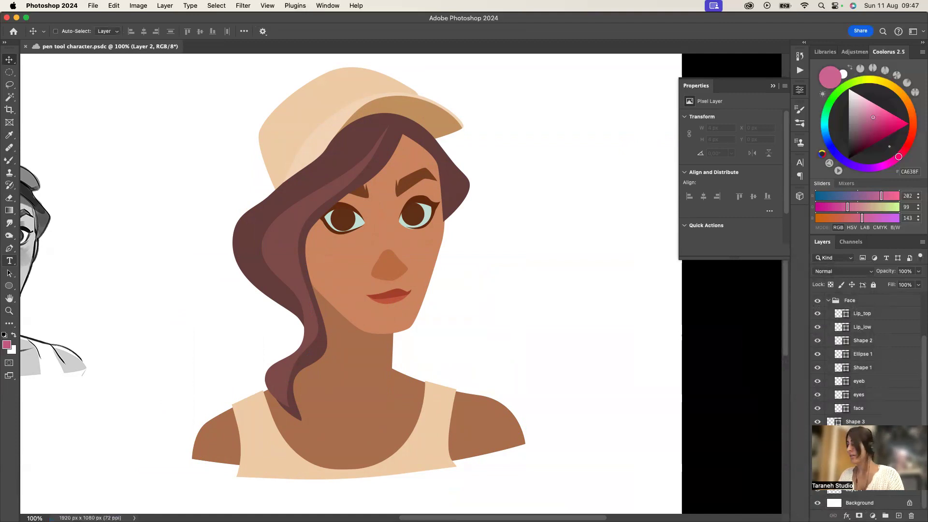
{"action": "right_click", "coordinate": [454, 306]}
{"action": "key", "text": "Escape"}
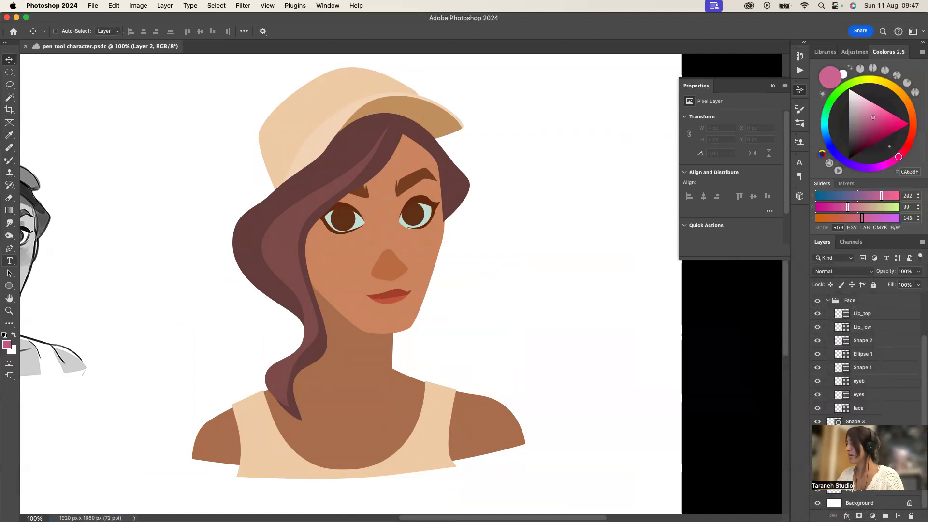
Choose the Hard Round Pressure Opacity and Flow brush from TT_best_brushes, with size 124 px and hardness 0%
{"action": "right_click", "coordinate": [9, 160]}
{"action": "left_click", "coordinate": [43, 159]}
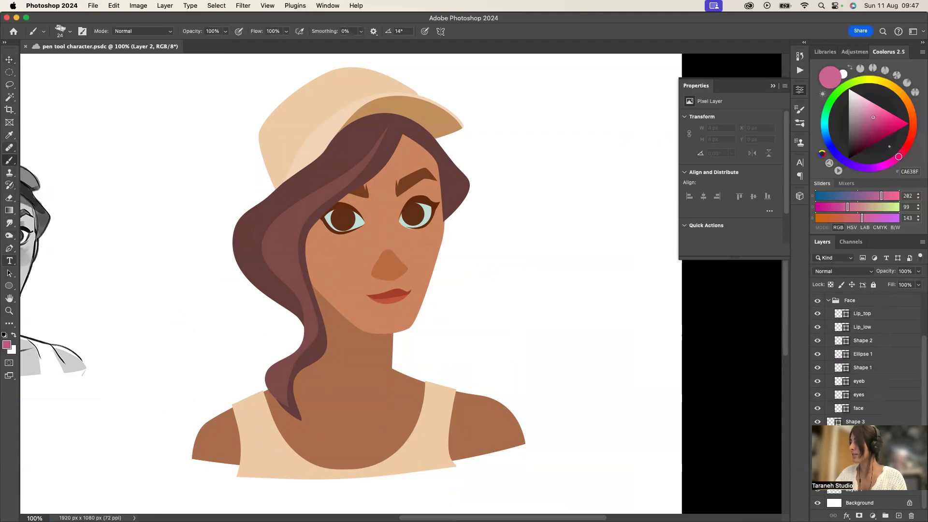
{"action": "right_click", "coordinate": [521, 251]}
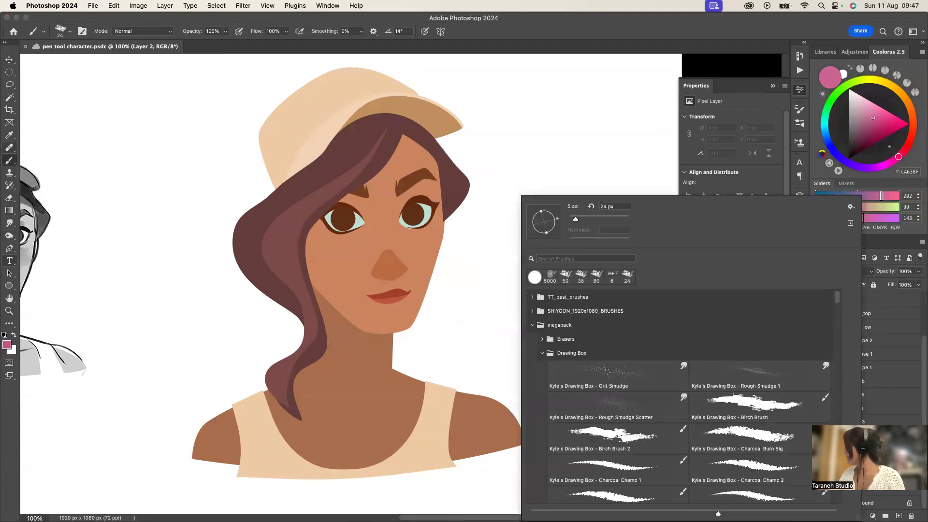
{"action": "left_click", "coordinate": [533, 325]}
{"action": "left_click", "coordinate": [532, 297]}
{"action": "left_click", "coordinate": [750, 351]}
{"action": "mouse_move", "coordinate": [629, 240]}
{"action": "left_mouse_down"}
{"action": "mouse_move", "coordinate": [569, 241]}
{"action": "mouse_move", "coordinate": [603, 219]}
{"action": "left_mouse_up"}
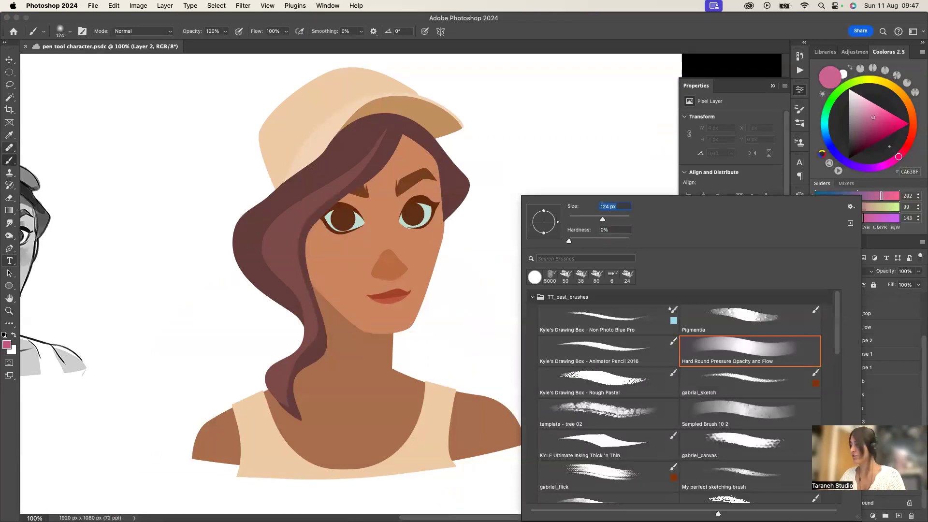
Try shading the neck below the chin with the red sampled from the lips
{"action": "left_click", "coordinate": [389, 291], "text": "alt"}
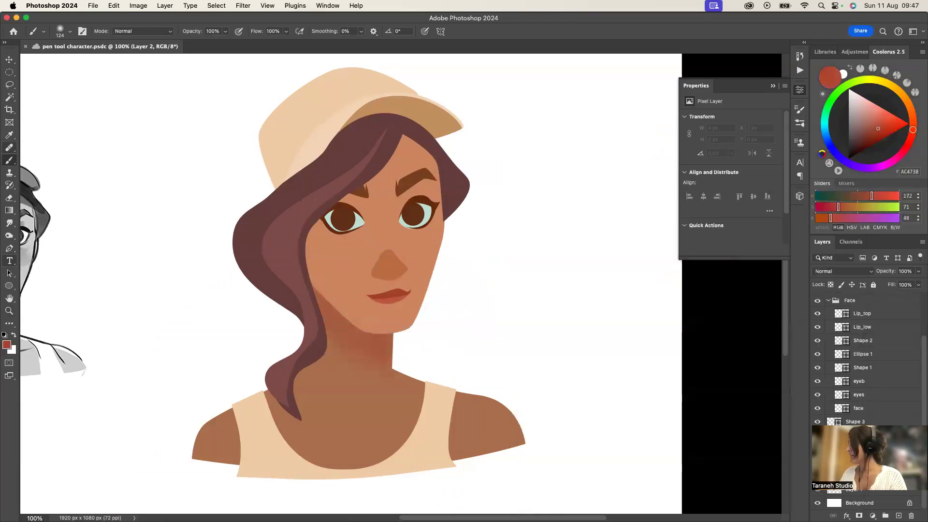
{"action": "left_click_drag", "start_coordinate": [348, 374], "coordinate": [392, 374]}
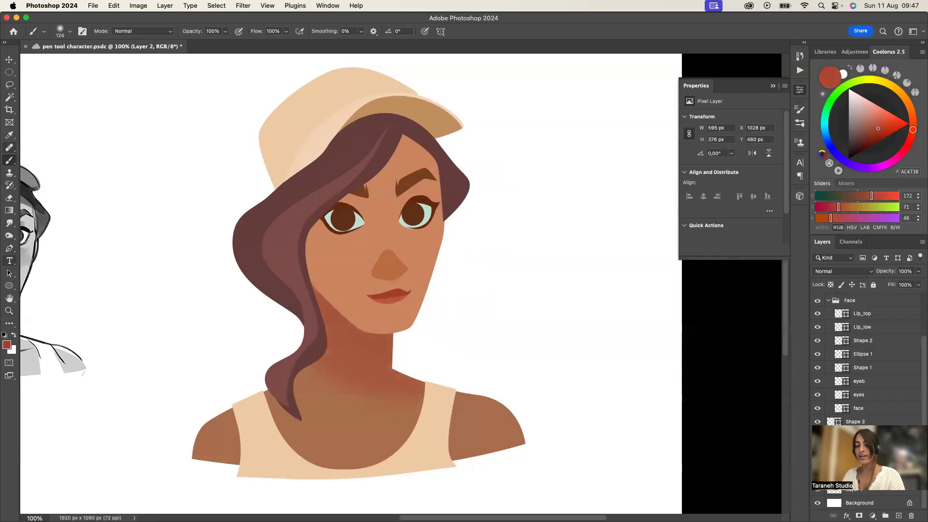
{"action": "key", "text": "super+z"}
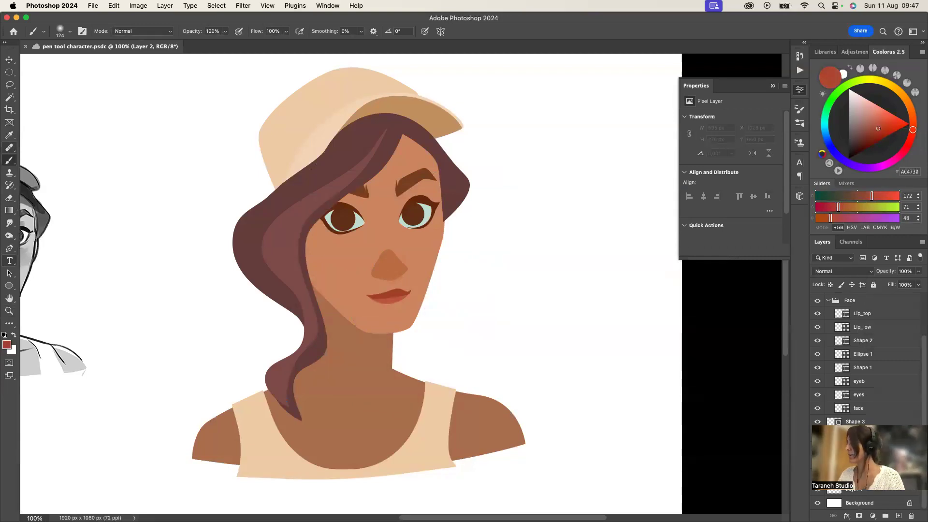
Set the foreground colour to 98552c and paint a soft shadow on the neck under the chin
{"action": "left_click", "coordinate": [7, 345]}
{"action": "left_click", "coordinate": [346, 363]}
{"action": "left_click", "coordinate": [653, 327]}
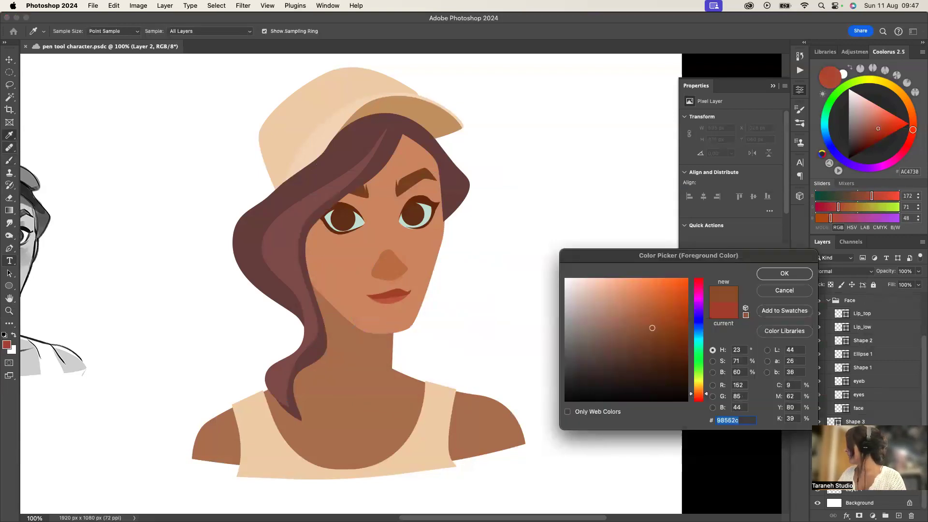
{"action": "left_click", "coordinate": [785, 273]}
{"action": "left_click_drag", "start_coordinate": [339, 317], "coordinate": [367, 322]}
{"action": "left_click_drag", "start_coordinate": [350, 355], "coordinate": [384, 363]}
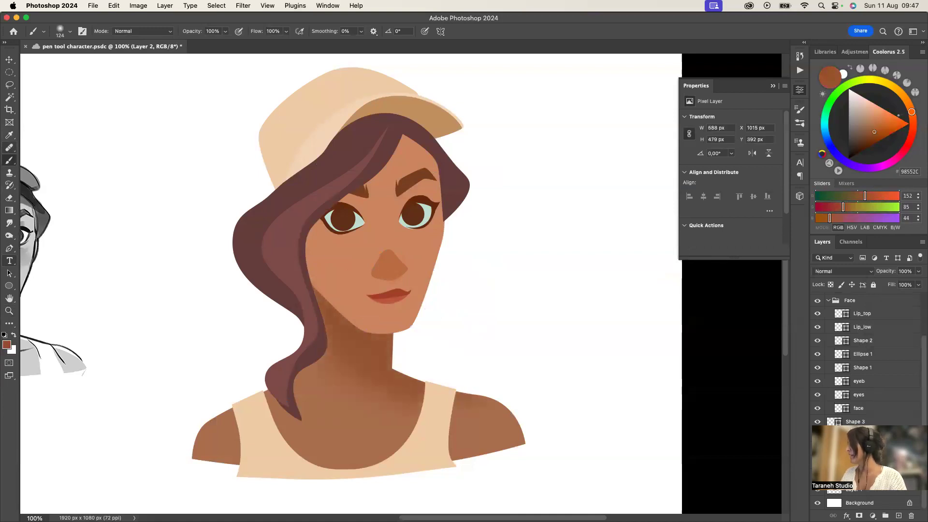
Add an Inner Shadow effect to the face layer through its blending options
{"action": "key", "text": "z"}
{"action": "mouse_move", "coordinate": [359, 392]}
{"action": "left_mouse_down"}
{"action": "mouse_move", "coordinate": [435, 392]}
{"action": "mouse_move", "coordinate": [324, 392]}
{"action": "mouse_move", "coordinate": [335, 392]}
{"action": "left_mouse_up"}
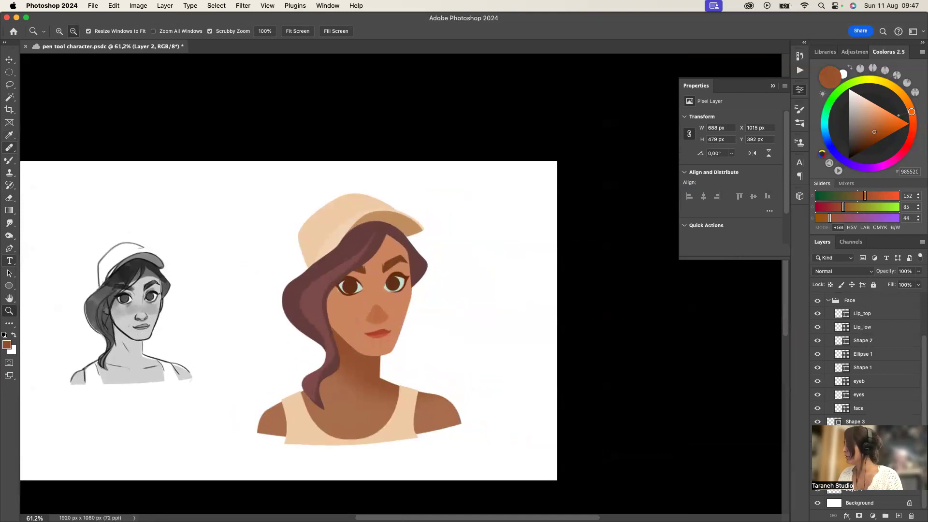
{"action": "left_click", "coordinate": [378, 336], "text": "alt"}
{"action": "left_click_drag", "start_coordinate": [379, 336], "coordinate": [405, 337]}
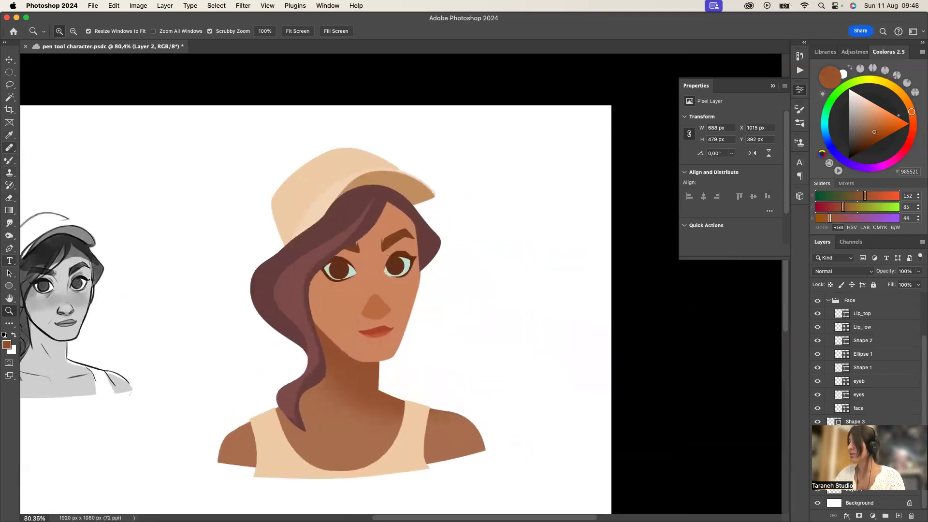
{"action": "key", "text": "b"}
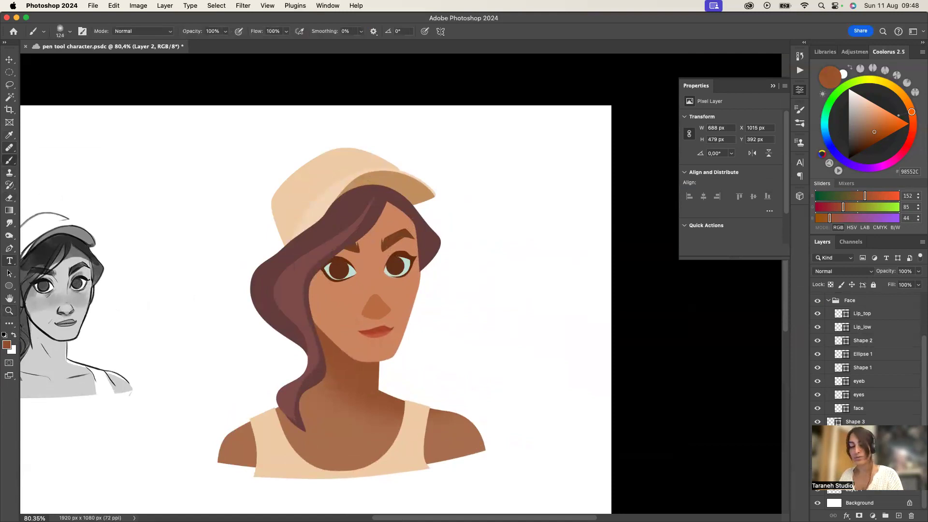
{"action": "key", "text": "v"}
{"action": "right_click", "coordinate": [362, 325]}
{"action": "left_click", "coordinate": [376, 331]}
{"action": "right_click", "coordinate": [872, 409]}
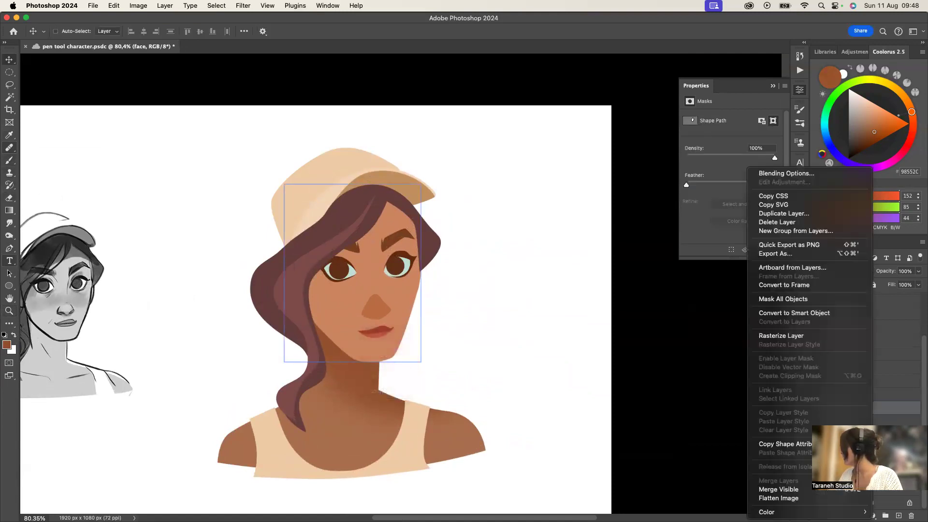
{"action": "left_click", "coordinate": [786, 173]}
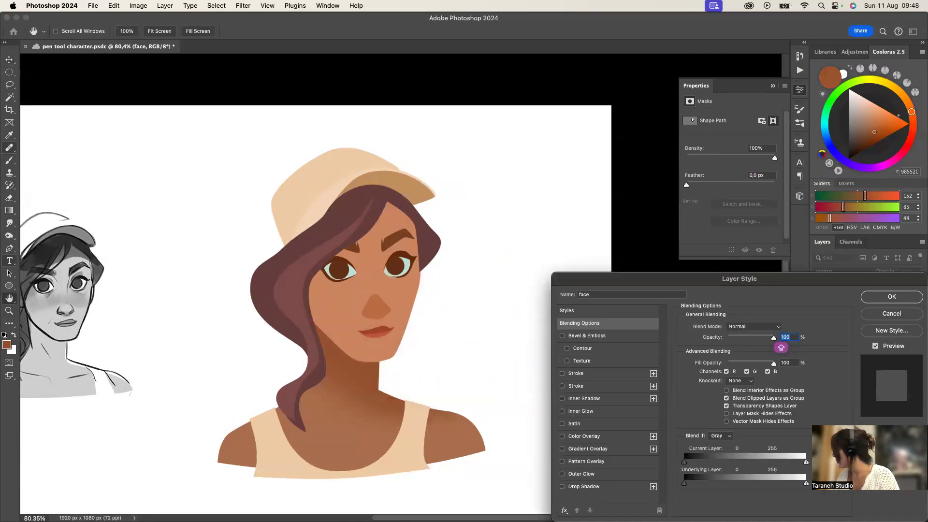
{"action": "left_click", "coordinate": [584, 398]}
Set the face's inner shadow to Normal blend mode with a darker skin tone, adjust its spread over the forehead, and apply the effect
{"action": "left_click", "coordinate": [741, 328]}
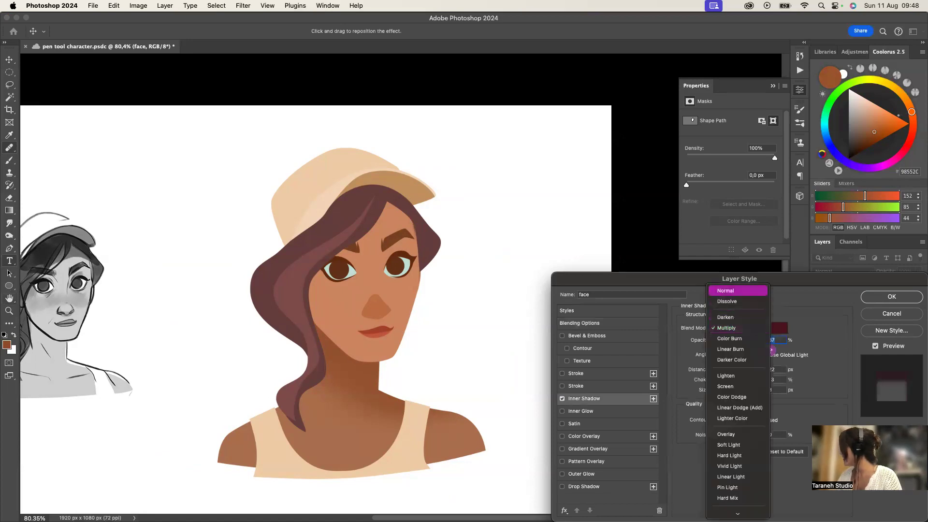
{"action": "left_click", "coordinate": [738, 290]}
{"action": "left_click", "coordinate": [779, 329]}
{"action": "left_click", "coordinate": [350, 304]}
{"action": "left_click", "coordinate": [643, 310]}
{"action": "left_click", "coordinate": [646, 325]}
{"action": "key", "text": "Return"}
{"action": "mouse_move", "coordinate": [726, 371]}
{"action": "left_mouse_down"}
{"action": "mouse_move", "coordinate": [760, 370]}
{"action": "mouse_move", "coordinate": [699, 399]}
{"action": "left_mouse_up"}
{"action": "left_click", "coordinate": [779, 328]}
{"action": "left_click", "coordinate": [785, 274]}
{"action": "key", "text": "Return"}
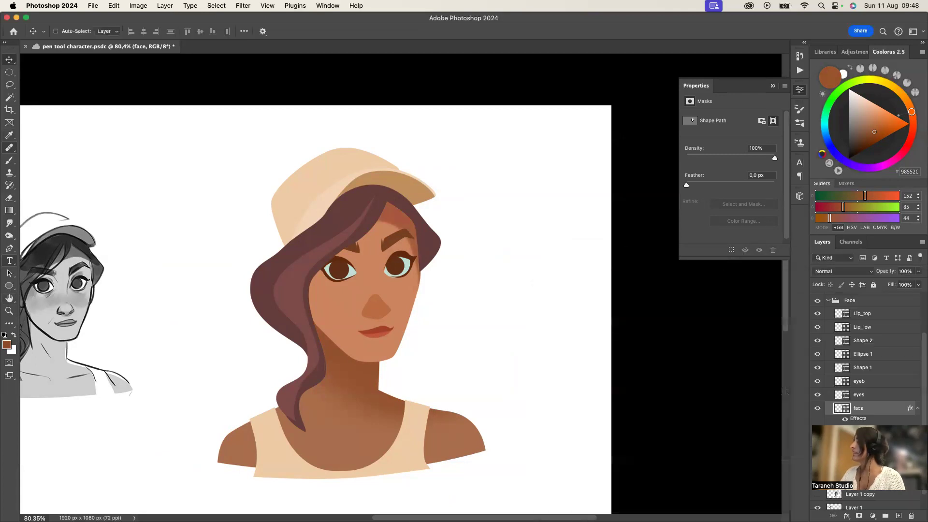
{"action": "key", "text": "super+t"}
{"action": "left_click_drag", "start_coordinate": [421, 184], "coordinate": [451, 237]}
{"action": "key", "text": "Escape"}
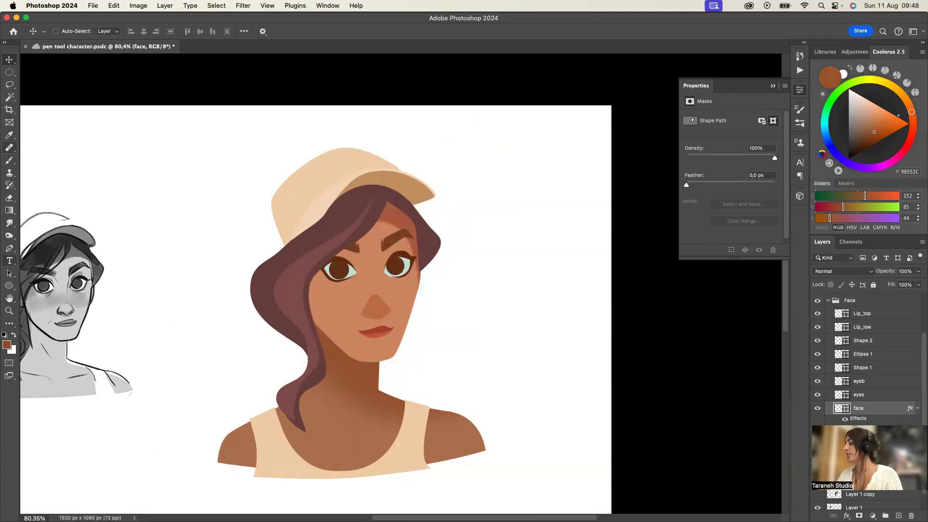
Switch to the brush with skin tone b06045 and remove the Inner Shadow effect from the face layer
{"action": "key", "text": "b"}
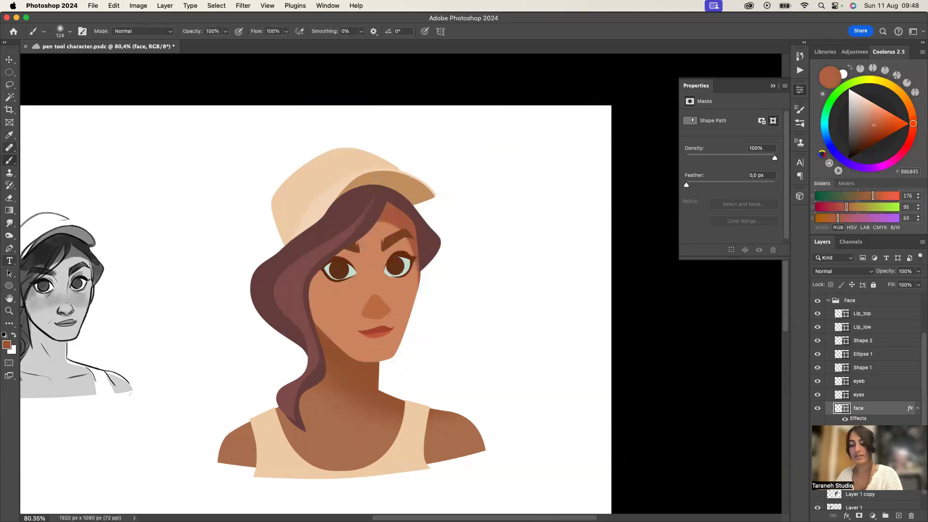
{"action": "key", "text": "Tab"}
{"action": "key", "text": "Tab"}
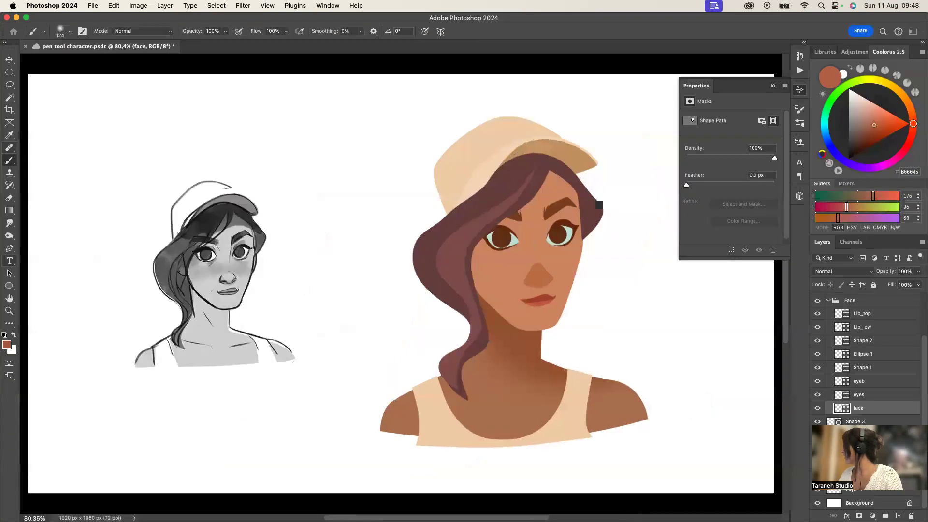
Select the body layer and scale its shape very slightly from the lower corner with Free Transform
{"action": "key", "text": "v"}
{"action": "right_click", "coordinate": [489, 378]}
{"action": "left_click", "coordinate": [508, 384]}
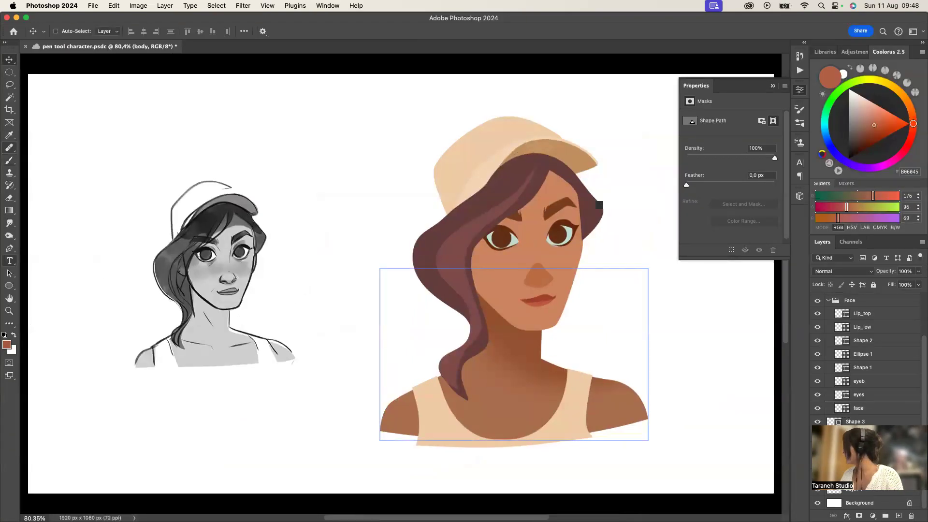
{"action": "key", "text": "super+t"}
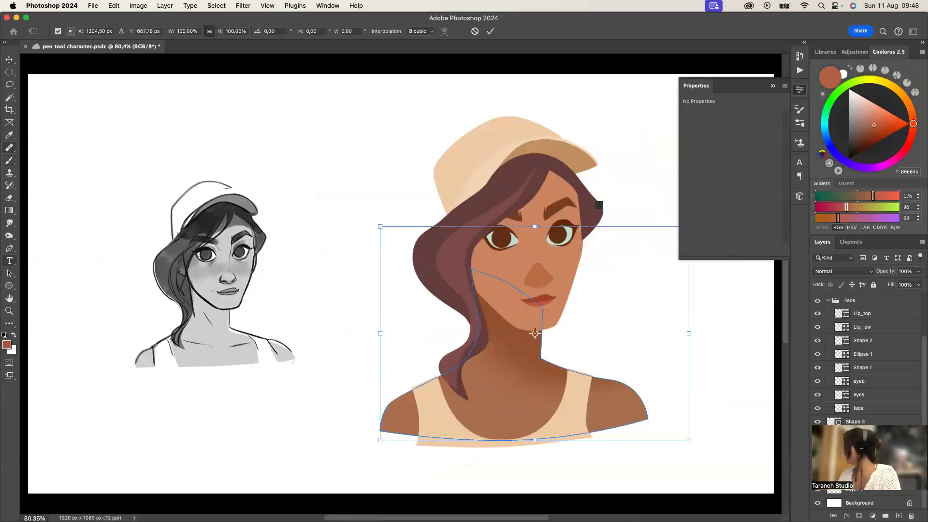
{"action": "mouse_move", "coordinate": [380, 439]}
{"action": "left_mouse_down"}
{"action": "mouse_move", "coordinate": [628, 314]}
{"action": "mouse_move", "coordinate": [300, 495]}
{"action": "mouse_move", "coordinate": [259, 503]}
{"action": "mouse_move", "coordinate": [435, 382]}
{"action": "mouse_move", "coordinate": [379, 443]}
{"action": "left_mouse_up"}
{"action": "key", "text": "Return"}
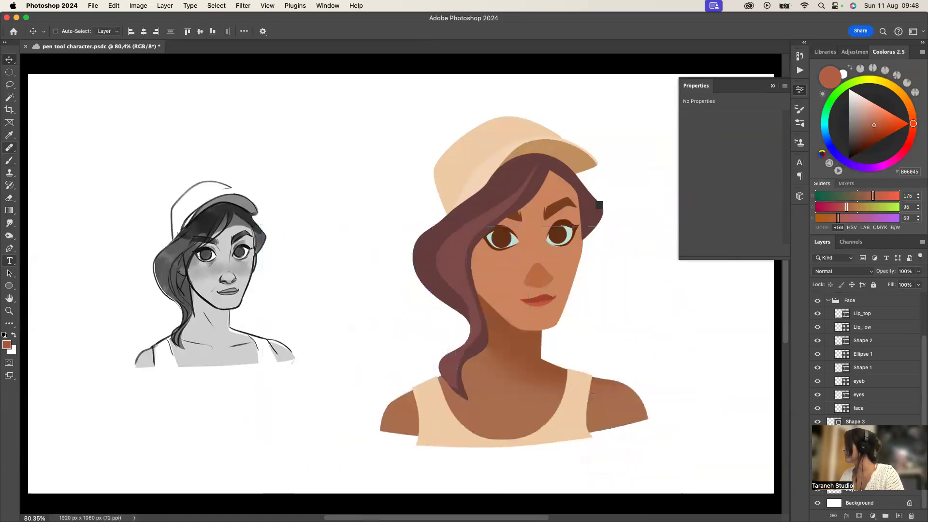
Add a new layer above the face layer and clip it to the face shape, ready for brush shading
{"action": "left_click_drag", "start_coordinate": [493, 205], "coordinate": [331, 252]}
{"action": "right_click", "coordinate": [385, 289]}
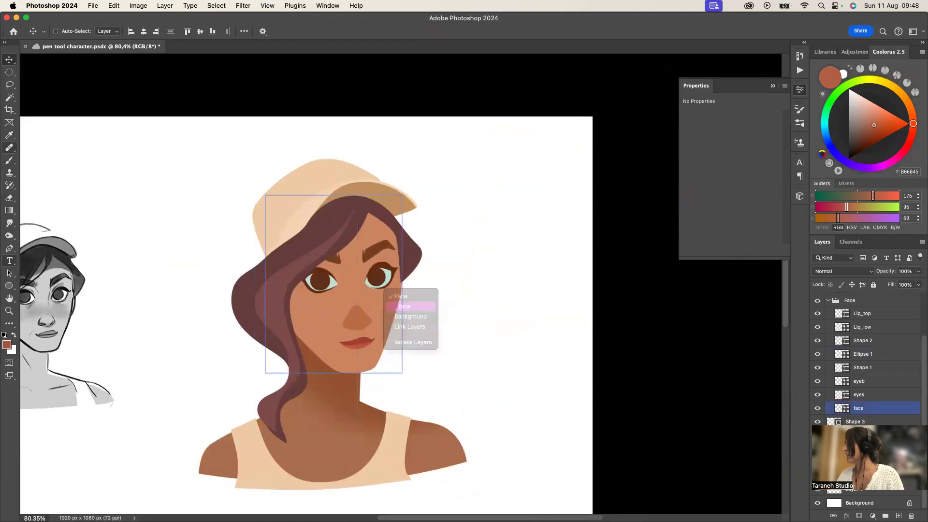
{"action": "left_click", "coordinate": [406, 306]}
{"action": "right_click", "coordinate": [862, 408]}
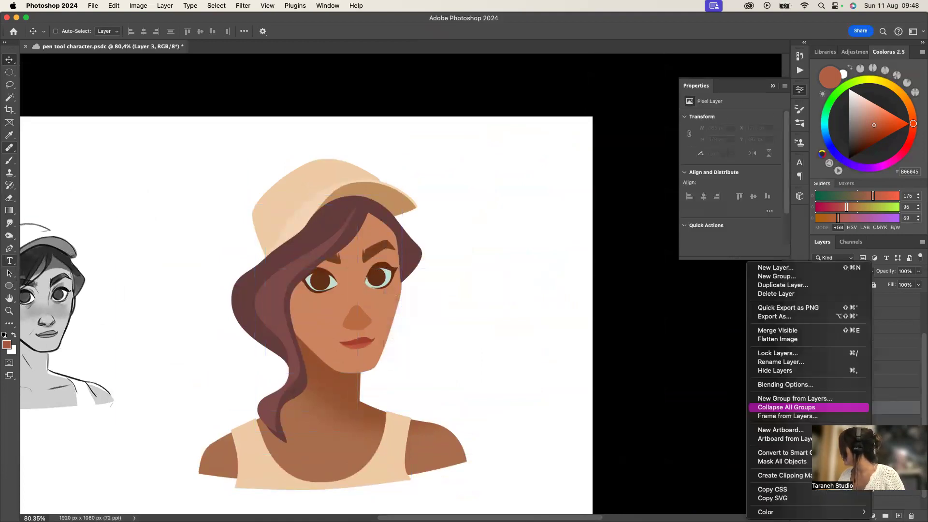
{"action": "left_click", "coordinate": [779, 472]}
{"action": "key", "text": "b"}
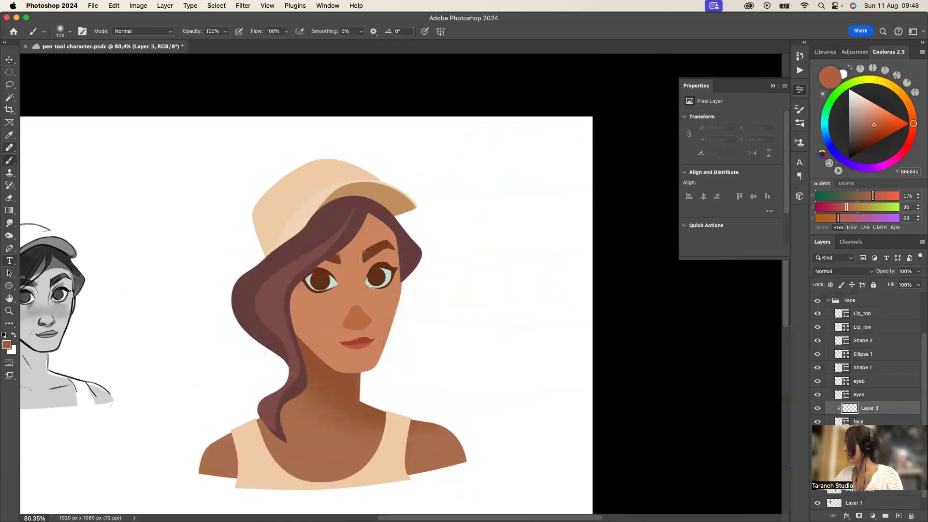
Try painting a soft reddish shadow on the forehead below the hairline, and undo the strokes
{"action": "left_click_drag", "start_coordinate": [372, 222], "coordinate": [386, 280]}
{"action": "right_click", "coordinate": [423, 196]}
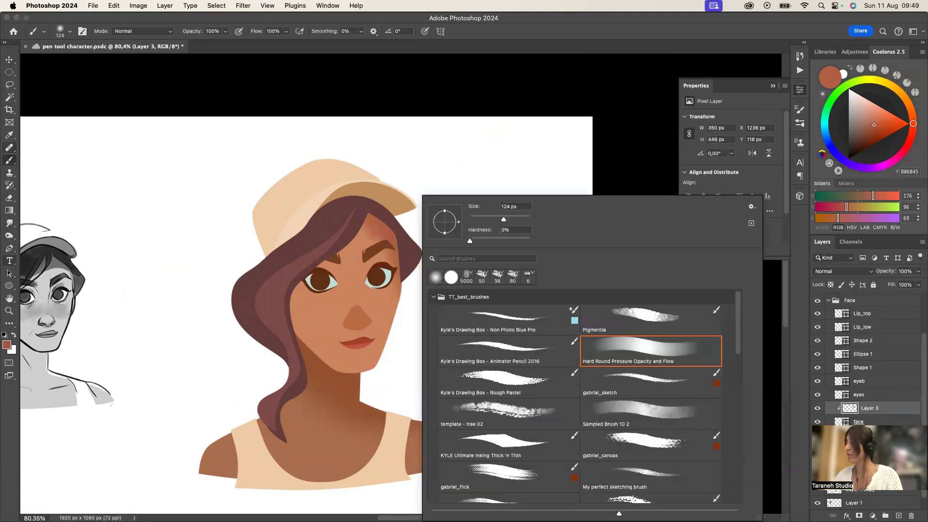
{"action": "left_click", "coordinate": [365, 230]}
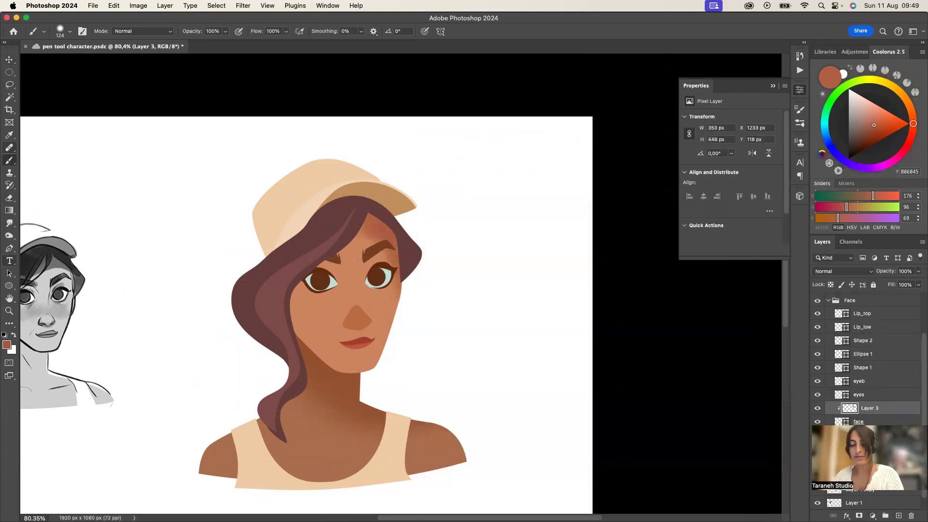
{"action": "key", "text": "ctrl+z"}
{"action": "key", "text": "ctrl+z"}
Paint soft reddish shading across the forehead, down the outer cheek and along the face edge beside the hair, adjusting the brush hardness
{"action": "mouse_move", "coordinate": [369, 220]}
{"action": "left_mouse_down"}
{"action": "mouse_move", "coordinate": [394, 251]}
{"action": "mouse_move", "coordinate": [396, 312]}
{"action": "left_mouse_up"}
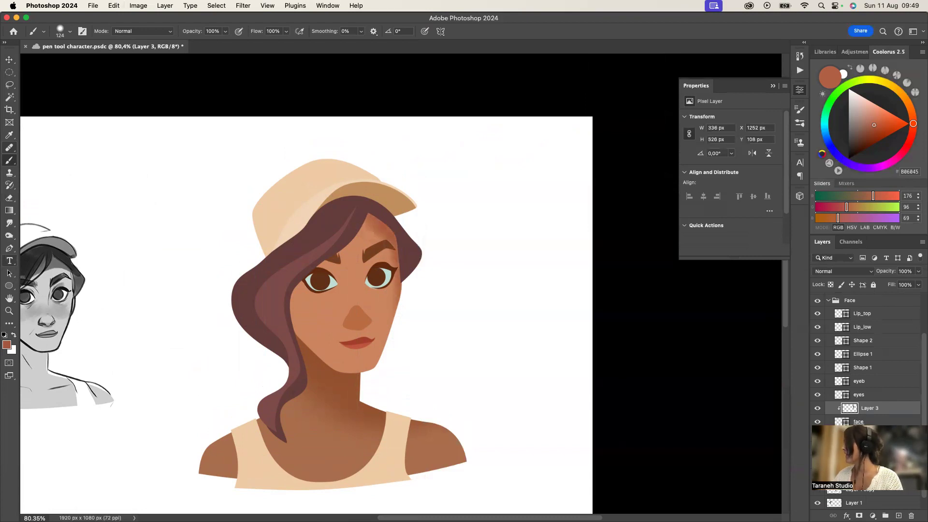
{"action": "right_click", "coordinate": [388, 285]}
{"action": "left_click_drag", "start_coordinate": [467, 240], "coordinate": [482, 241]}
{"action": "left_click_drag", "start_coordinate": [467, 219], "coordinate": [462, 220]}
{"action": "mouse_move", "coordinate": [352, 224]}
{"action": "left_mouse_down"}
{"action": "mouse_move", "coordinate": [281, 287]}
{"action": "mouse_move", "coordinate": [292, 367]}
{"action": "left_mouse_up"}
{"action": "left_click_drag", "start_coordinate": [285, 316], "coordinate": [289, 346]}
{"action": "left_click_drag", "start_coordinate": [296, 288], "coordinate": [324, 363]}
Set the brush to 68 px with 24% hardness and shade across the nose bridge and along the chin
{"action": "right_click", "coordinate": [417, 290]}
{"action": "mouse_move", "coordinate": [517, 241]}
{"action": "left_mouse_down"}
{"action": "mouse_move", "coordinate": [485, 241]}
{"action": "mouse_move", "coordinate": [491, 219]}
{"action": "left_mouse_up"}
{"action": "key", "text": "Return"}
{"action": "left_click_drag", "start_coordinate": [325, 302], "coordinate": [360, 298]}
{"action": "left_click_drag", "start_coordinate": [334, 368], "coordinate": [365, 371]}
Reduce the brush to 31 px and create a new layer clipped to the nose shape, Shape 1
{"action": "right_click", "coordinate": [410, 195]}
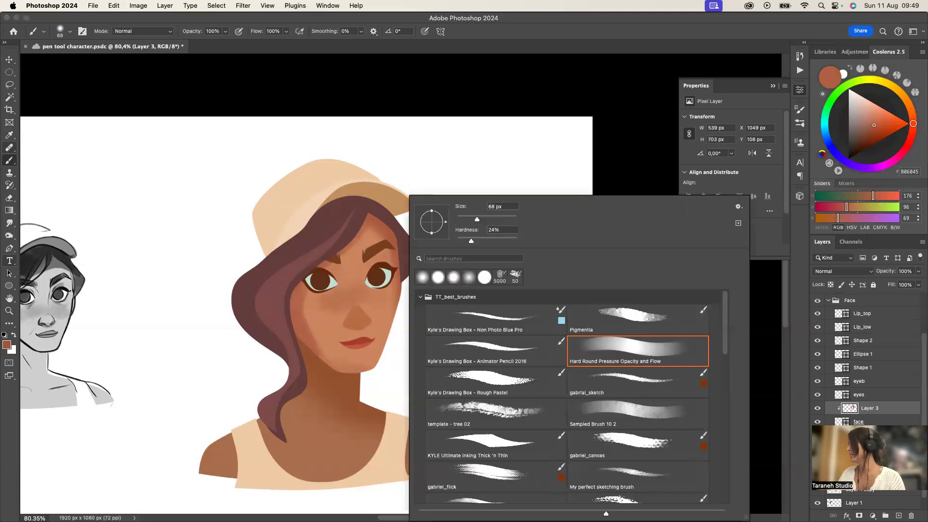
{"action": "left_click_drag", "start_coordinate": [477, 219], "coordinate": [466, 219]}
{"action": "key", "text": "Return"}
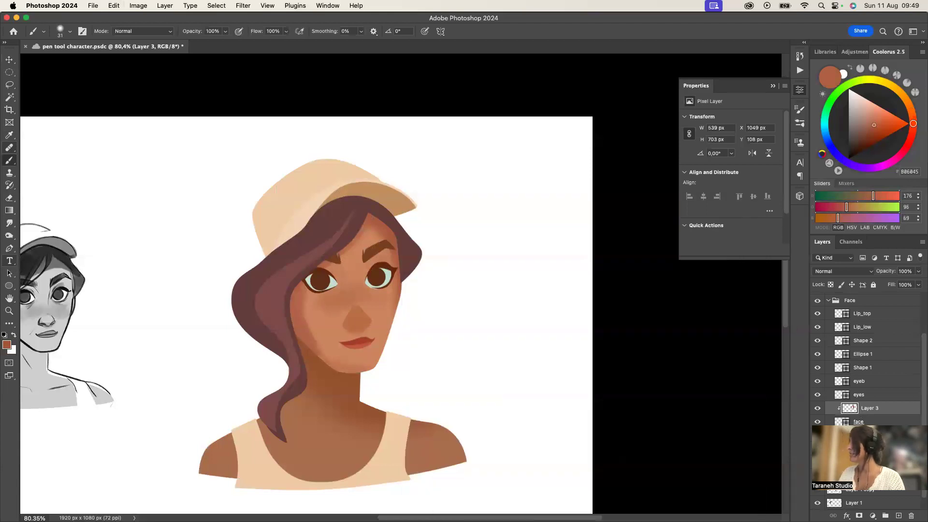
{"action": "right_click", "coordinate": [361, 308], "text": "super"}
{"action": "left_click", "coordinate": [375, 326]}
{"action": "left_click", "coordinate": [899, 516]}
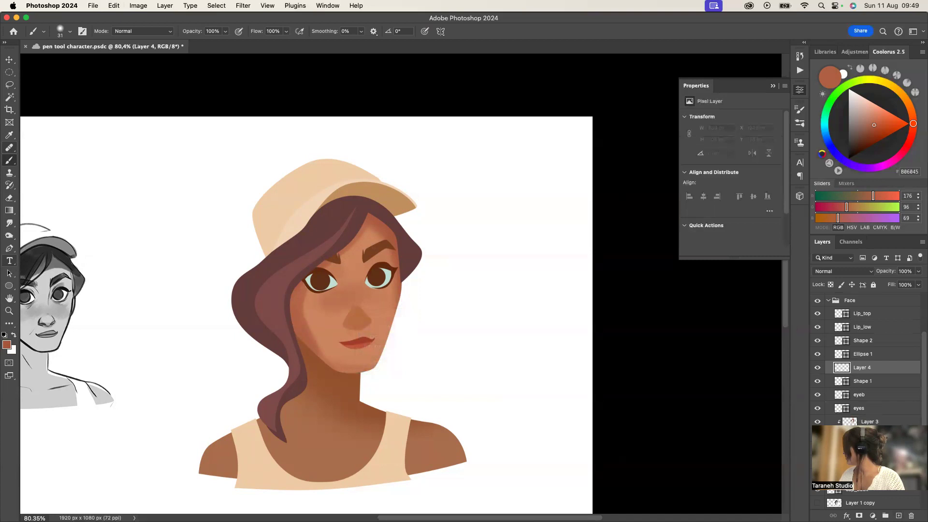
{"action": "right_click", "coordinate": [866, 376]}
{"action": "right_click", "coordinate": [878, 370]}
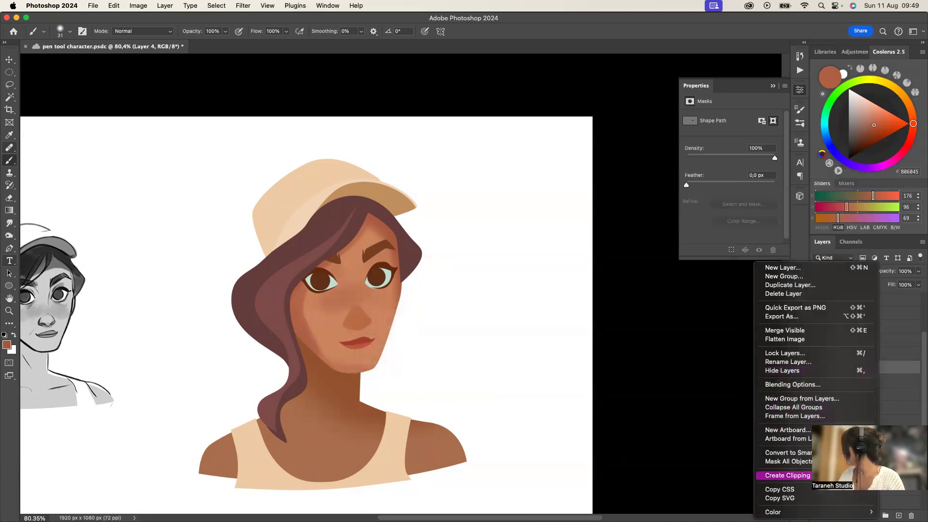
{"action": "left_click", "coordinate": [787, 476]}
Shade the lower part of the nose with b06045 and blend its bridge into the face with sampled skin tone d18f67
{"action": "mouse_move", "coordinate": [341, 329]}
{"action": "left_mouse_down"}
{"action": "mouse_move", "coordinate": [379, 335]}
{"action": "mouse_move", "coordinate": [404, 317]}
{"action": "left_mouse_up"}
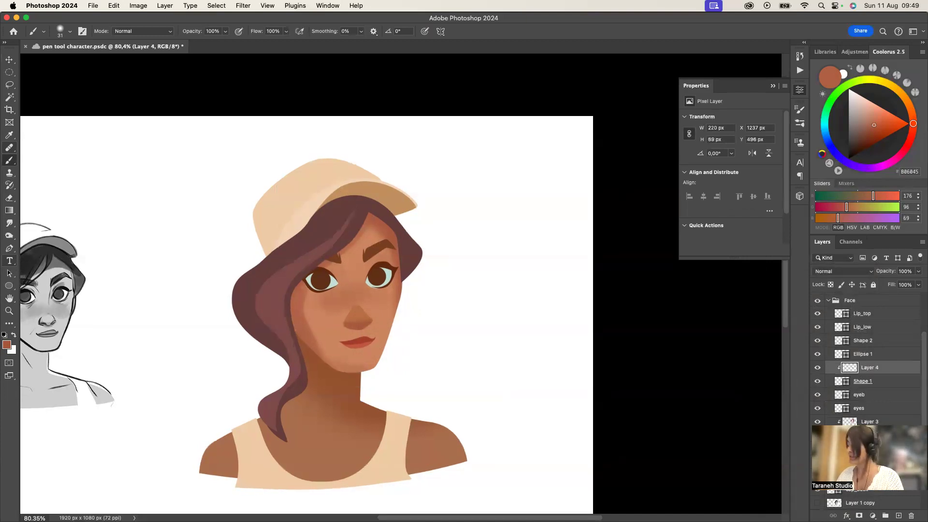
{"action": "left_click", "coordinate": [378, 315], "text": "alt"}
{"action": "left_click_drag", "start_coordinate": [358, 296], "coordinate": [358, 306]}
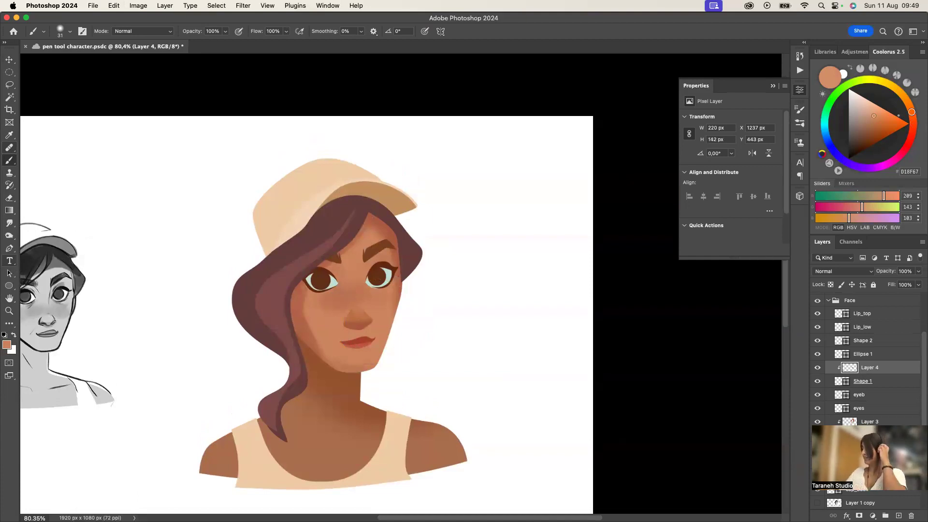
Change the fill of the eyes shape to a warm cream tone
{"action": "key", "text": "z"}
{"action": "left_click_drag", "start_coordinate": [440, 340], "coordinate": [392, 340]}
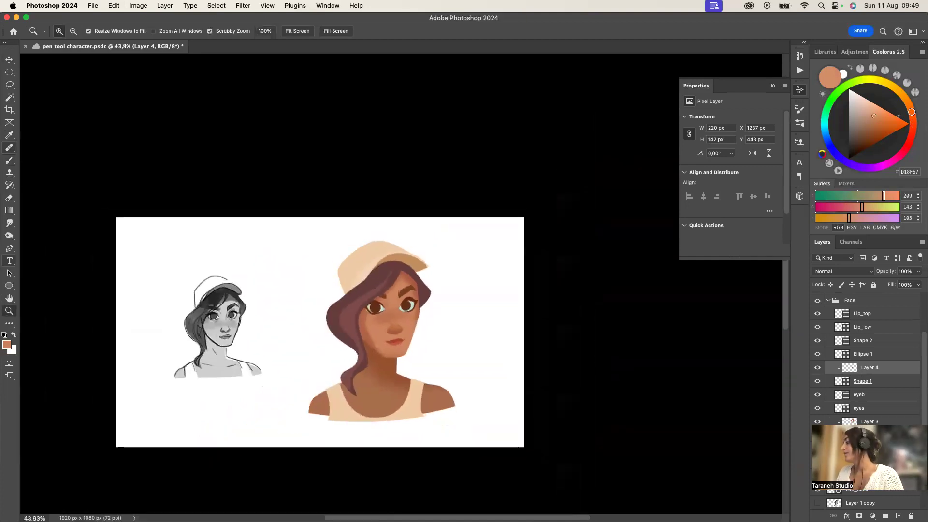
{"action": "left_click_drag", "start_coordinate": [409, 285], "coordinate": [477, 285]}
{"action": "key", "text": "v"}
{"action": "right_click", "coordinate": [416, 319]}
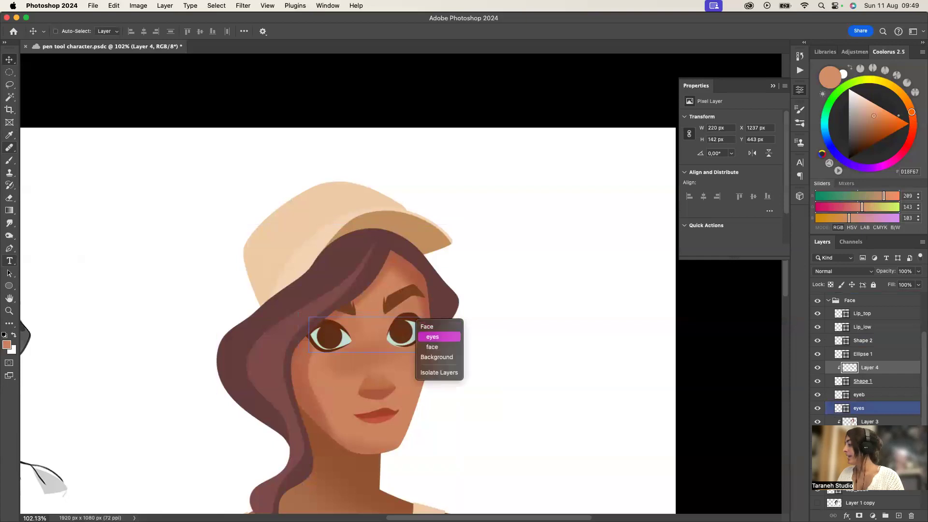
{"action": "left_click", "coordinate": [434, 336]}
{"action": "double_click", "coordinate": [842, 408]}
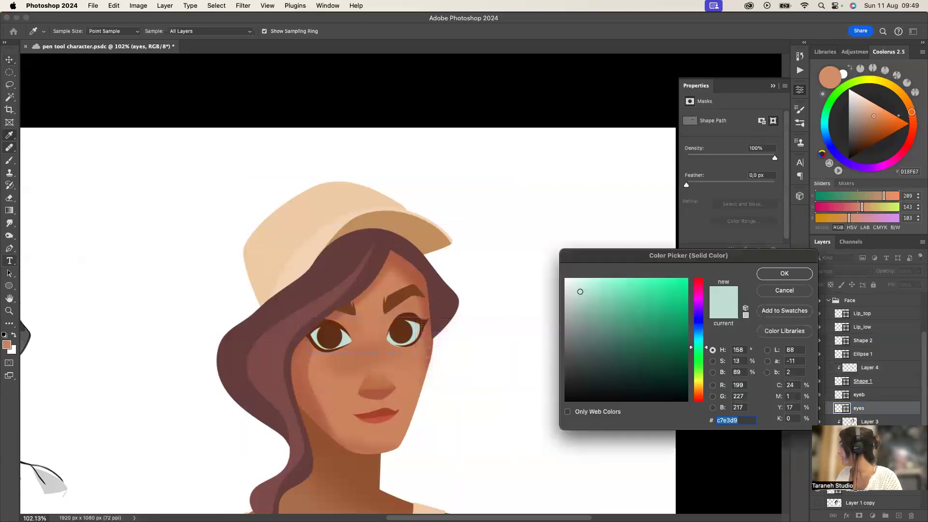
{"action": "left_click_drag", "start_coordinate": [699, 348], "coordinate": [699, 384]}
{"action": "left_click", "coordinate": [785, 273]}
Move the lower anchor point of the eye white farther from the hair lock so it tucks under the lash line with the Pen tool
{"action": "key", "text": "z"}
{"action": "left_click_drag", "start_coordinate": [409, 351], "coordinate": [470, 351]}
{"action": "key", "text": "o"}
{"action": "key", "text": "p"}
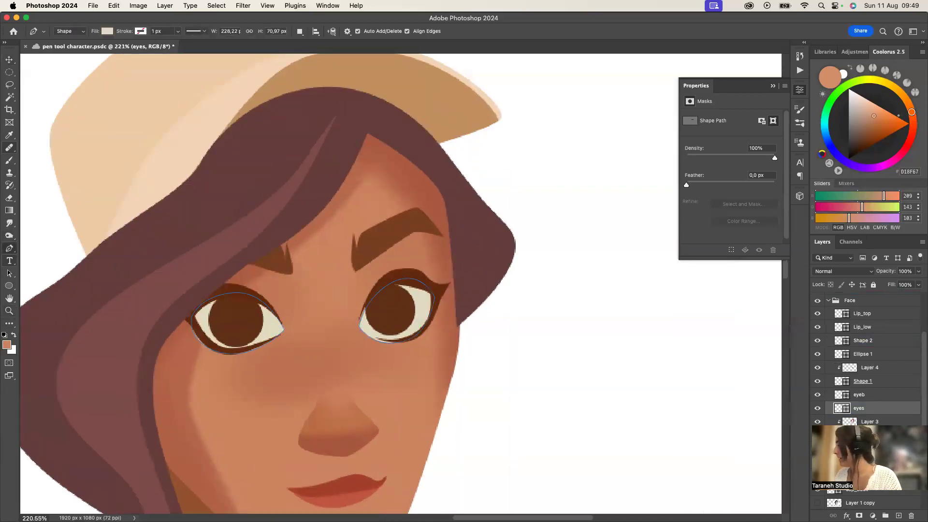
{"action": "left_click_drag", "start_coordinate": [405, 341], "coordinate": [410, 337]}
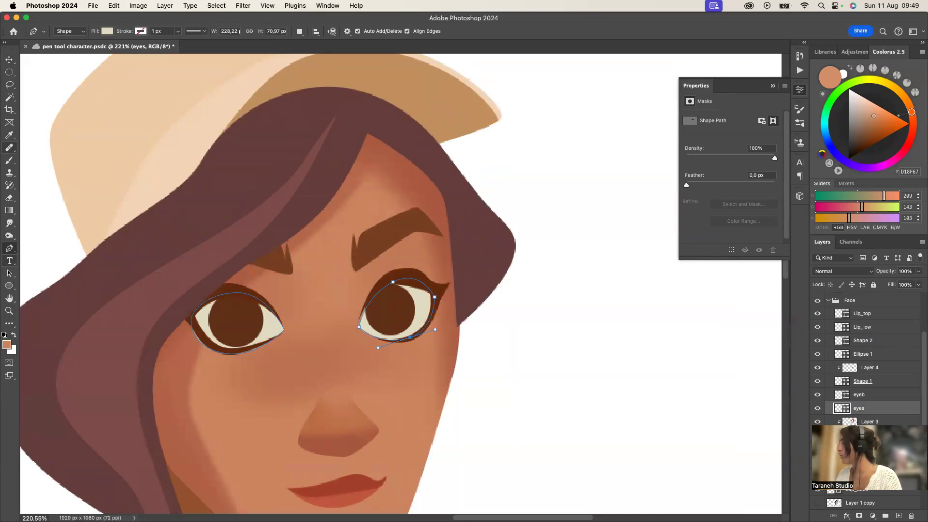
Select the Shape 2 eyeliner and reshape its outer corner, lower edge and inner corner on the eye beside the hair lock
{"action": "right_click", "coordinate": [212, 331], "text": "super"}
{"action": "left_click", "coordinate": [232, 346]}
{"action": "right_click", "coordinate": [211, 331], "text": "super"}
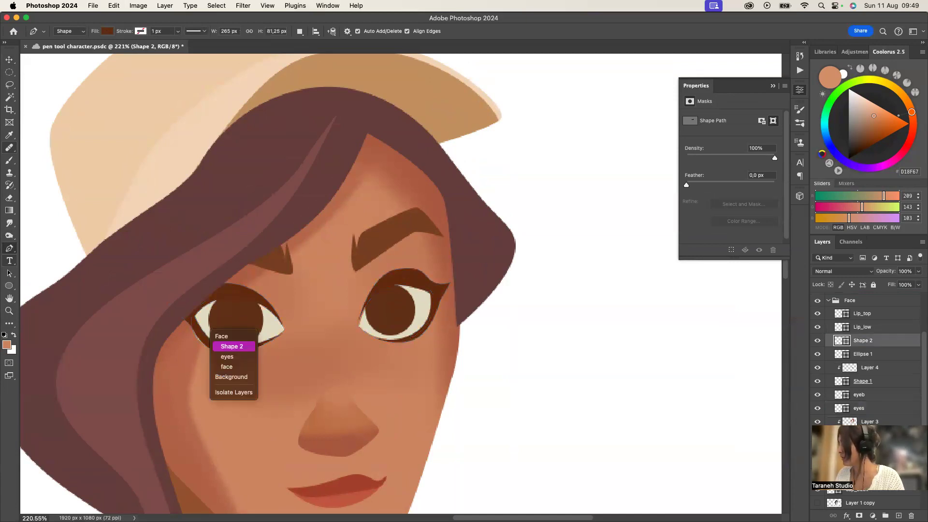
{"action": "left_click", "coordinate": [232, 346]}
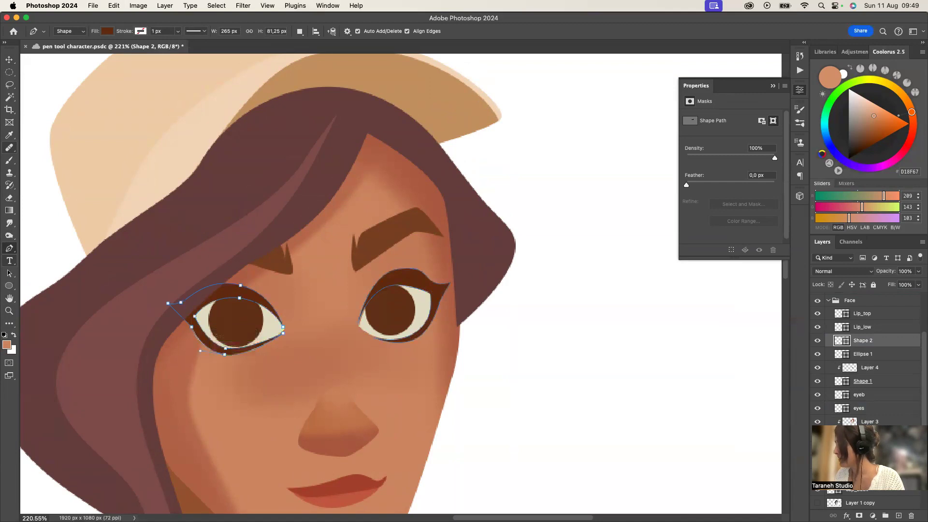
{"action": "left_click_drag", "start_coordinate": [189, 328], "coordinate": [191, 317]}
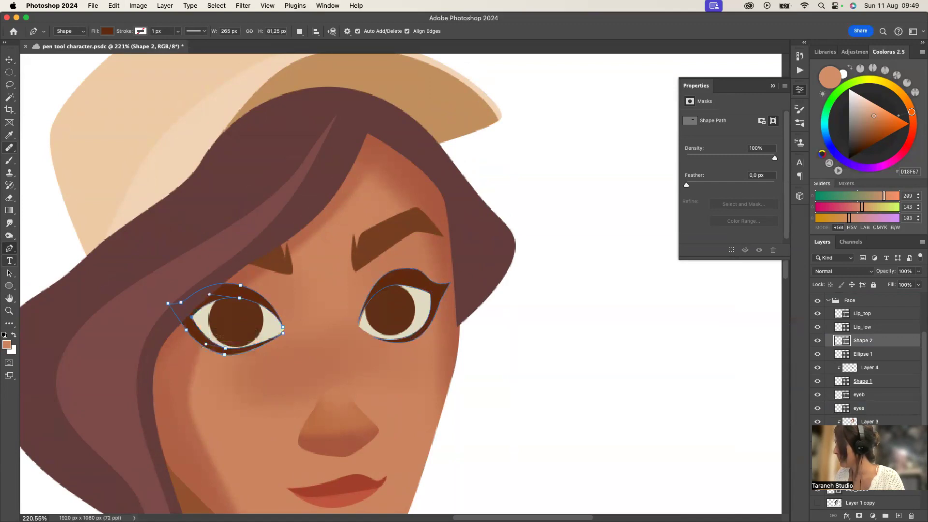
{"action": "left_click", "coordinate": [225, 348]}
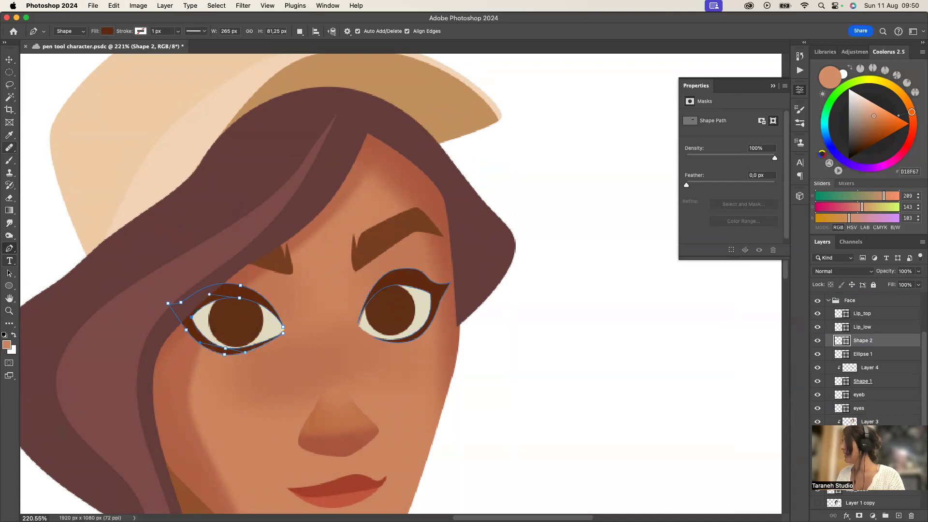
{"action": "left_click_drag", "start_coordinate": [283, 333], "coordinate": [283, 328]}
Select the eyes layer and nudge the upper anchor of one eye white and the lower anchor of the other to fit the eyeliner
{"action": "right_click", "coordinate": [274, 316]}
{"action": "left_click", "coordinate": [285, 334]}
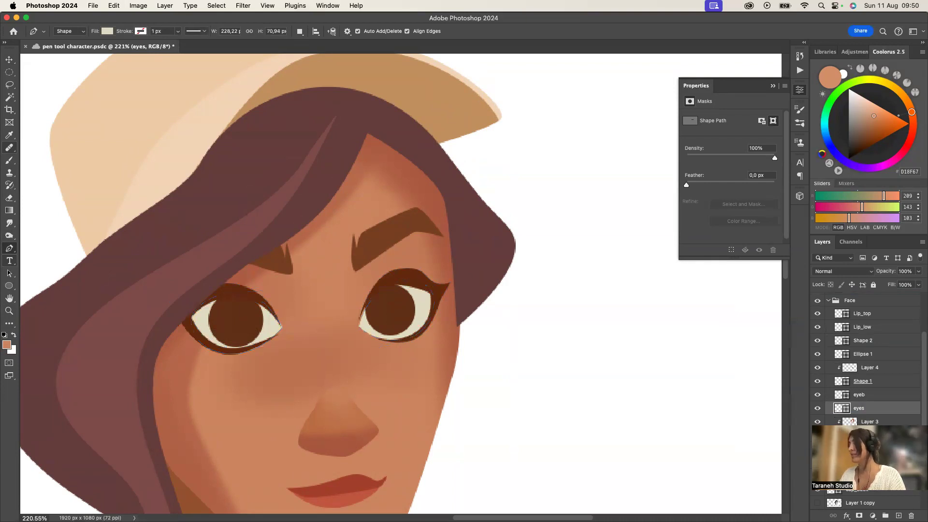
{"action": "right_click", "coordinate": [415, 291]}
{"action": "left_click", "coordinate": [429, 308]}
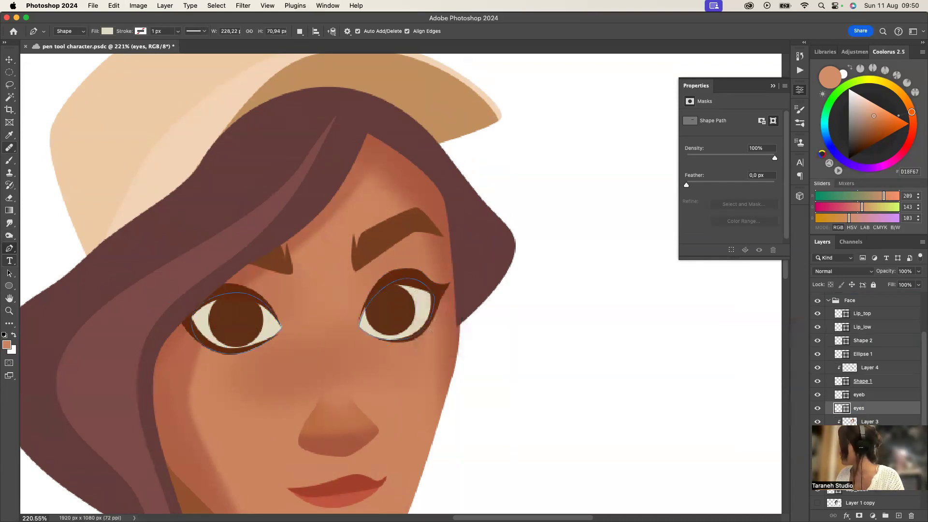
{"action": "left_click_drag", "start_coordinate": [393, 282], "coordinate": [387, 280]}
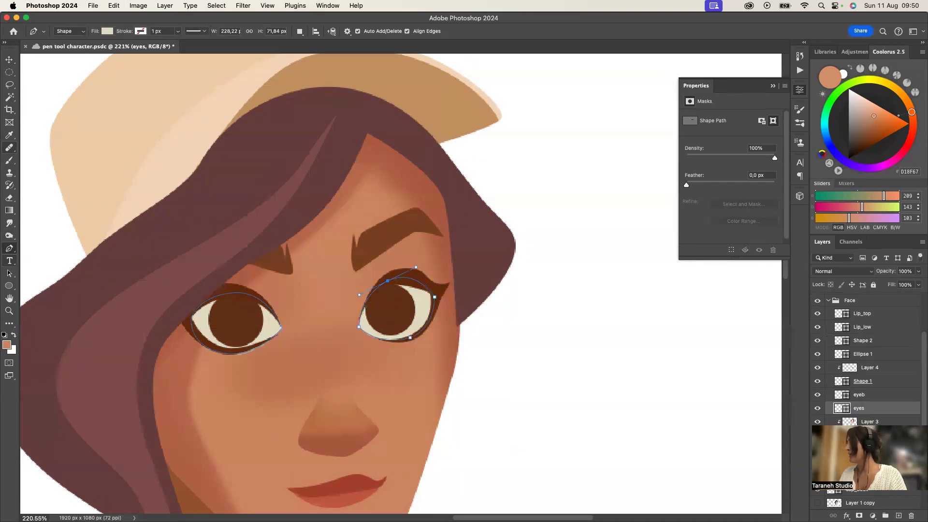
{"action": "left_click", "coordinate": [227, 353], "text": "super"}
{"action": "left_click_drag", "start_coordinate": [257, 358], "coordinate": [228, 352]}
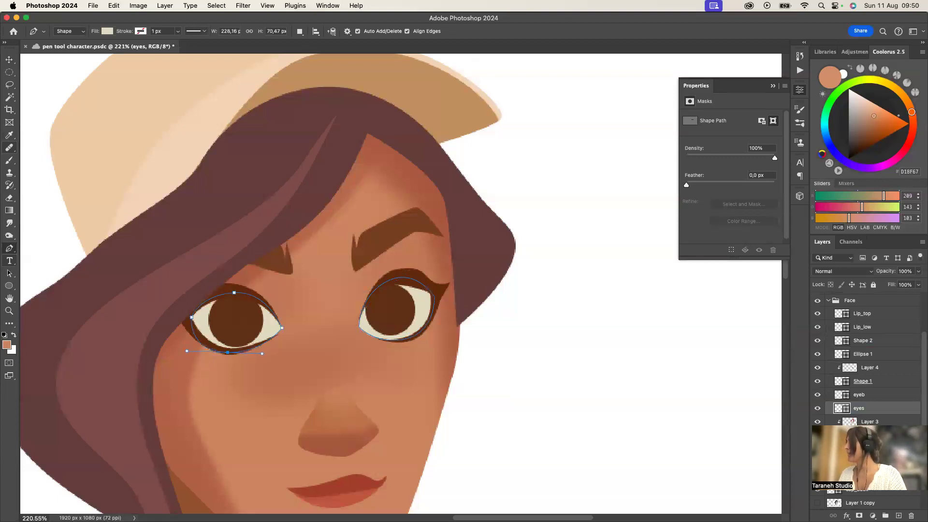
Examine the eye area by toggling the visibility of the eyeb, eyes and Ellipse 1 layers
{"action": "key", "text": "z"}
{"action": "left_click_drag", "start_coordinate": [417, 350], "coordinate": [340, 351]}
{"action": "left_click_drag", "start_coordinate": [411, 334], "coordinate": [481, 334]}
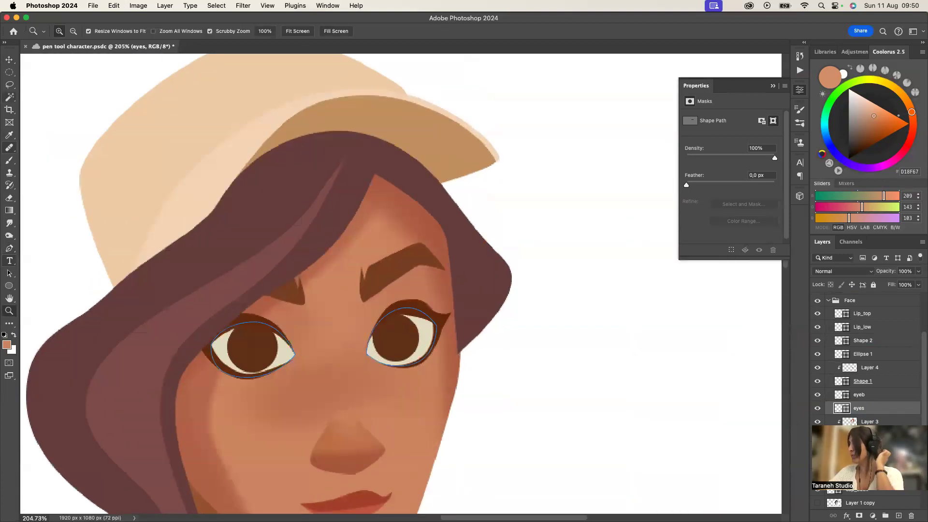
{"action": "left_click", "coordinate": [817, 395]}
{"action": "left_click", "coordinate": [818, 395]}
{"action": "left_click", "coordinate": [818, 408]}
{"action": "left_click", "coordinate": [818, 409]}
{"action": "left_click", "coordinate": [817, 355]}
{"action": "left_click", "coordinate": [817, 354]}
{"action": "left_click", "coordinate": [817, 408]}
{"action": "left_click", "coordinate": [817, 408]}
Move the Ellipse 1 iris layer directly above the eyes layer and clip it to the eye whites
{"action": "left_click_drag", "start_coordinate": [863, 355], "coordinate": [863, 401]}
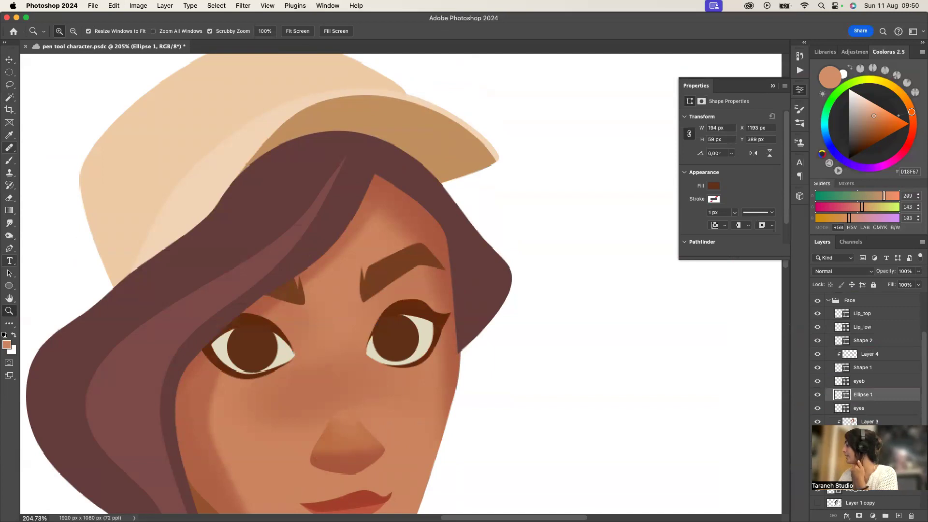
{"action": "key", "text": "p"}
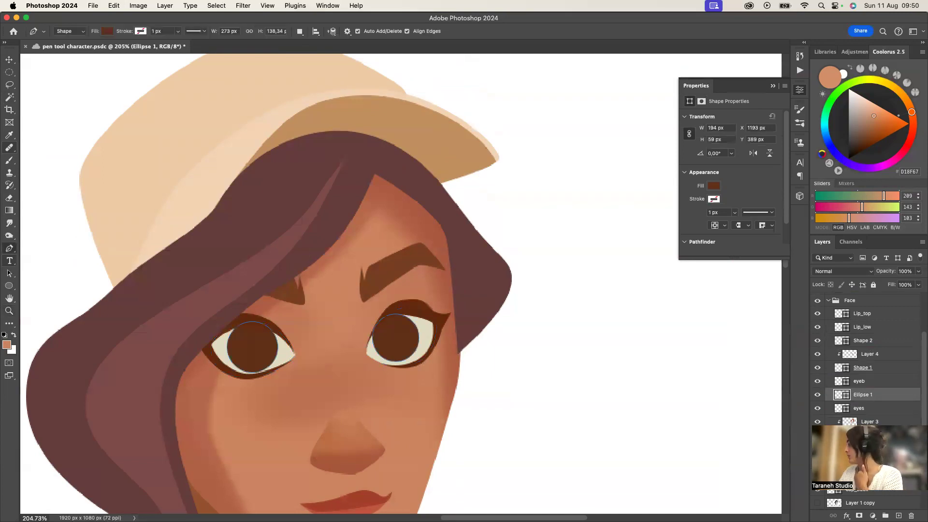
{"action": "right_click", "coordinate": [872, 395]}
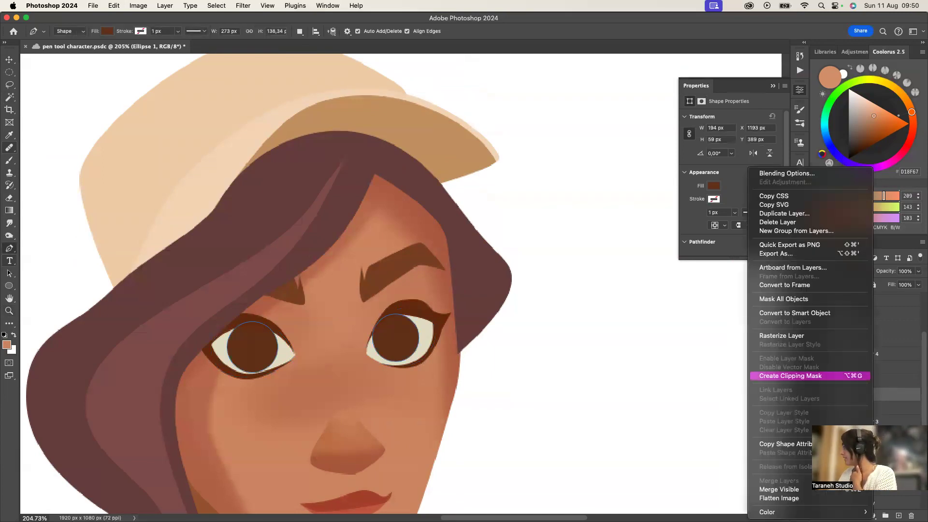
{"action": "left_click", "coordinate": [798, 375]}
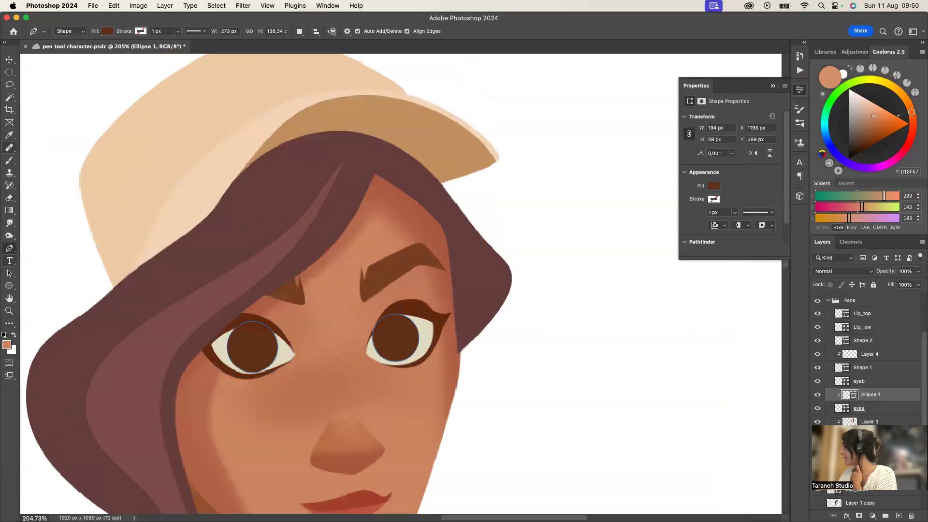
Draw a brown shadow shape across the upper parts of both eyes with the Curvature Pen tool
{"action": "left_click", "coordinate": [817, 395]}
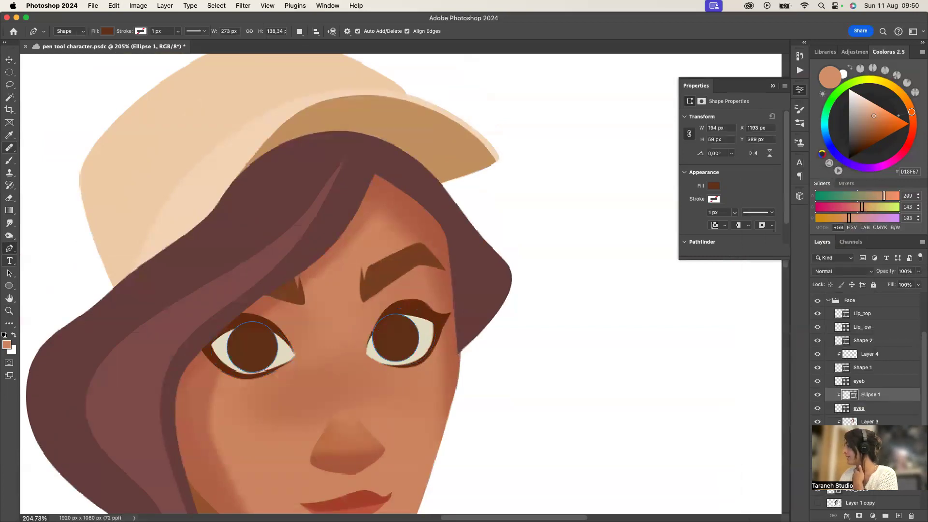
{"action": "right_click", "coordinate": [9, 249]}
{"action": "left_click", "coordinate": [57, 257]}
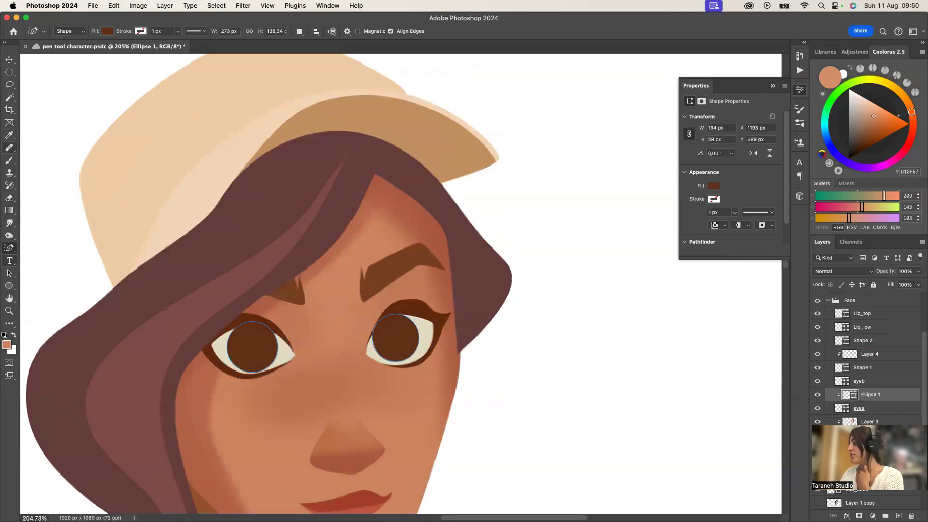
{"action": "mouse_move", "coordinate": [363, 359]}
{"action": "left_mouse_down"}
{"action": "mouse_move", "coordinate": [402, 327]}
{"action": "mouse_move", "coordinate": [445, 329]}
{"action": "left_mouse_up"}
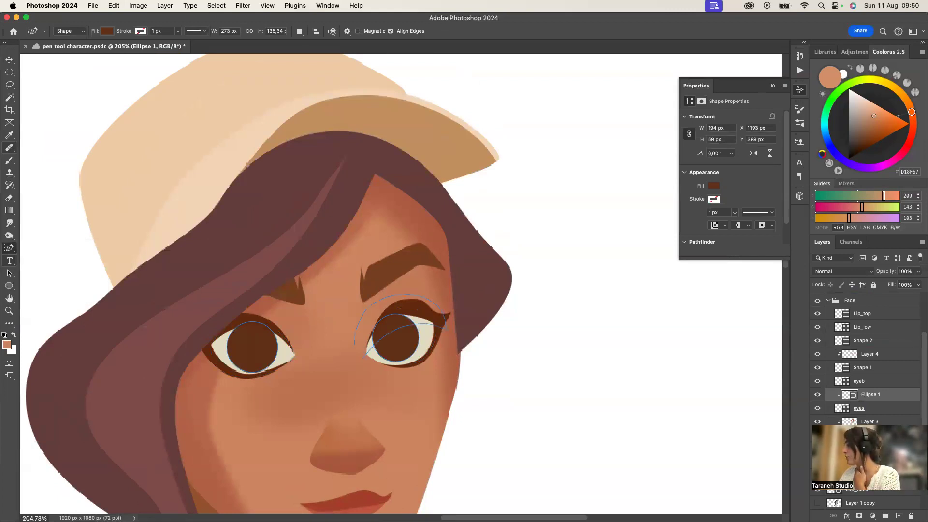
{"action": "mouse_move", "coordinate": [211, 320]}
{"action": "left_mouse_down"}
{"action": "mouse_move", "coordinate": [273, 348]}
{"action": "mouse_move", "coordinate": [363, 359]}
{"action": "left_mouse_up"}
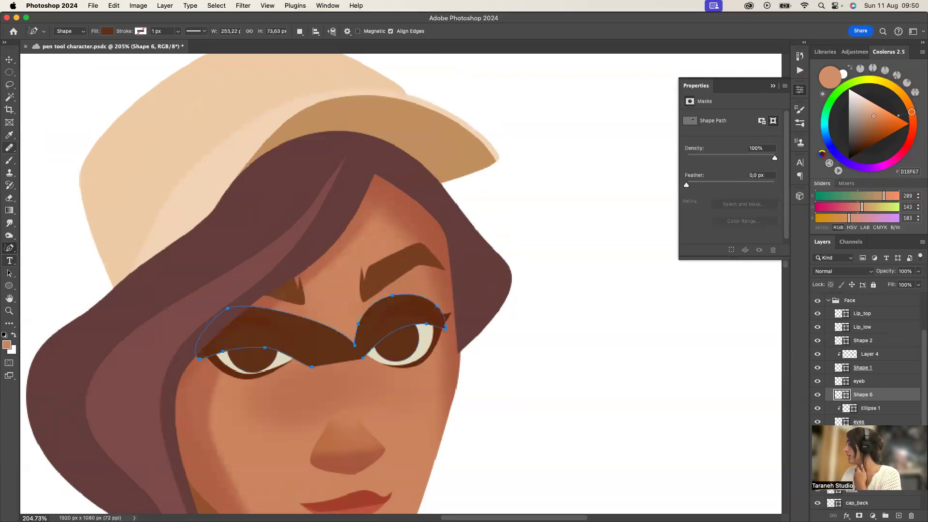
Clip the shadow shape to the eye whites and lower its opacity to 28%
{"action": "key", "text": "super+alt+g"}
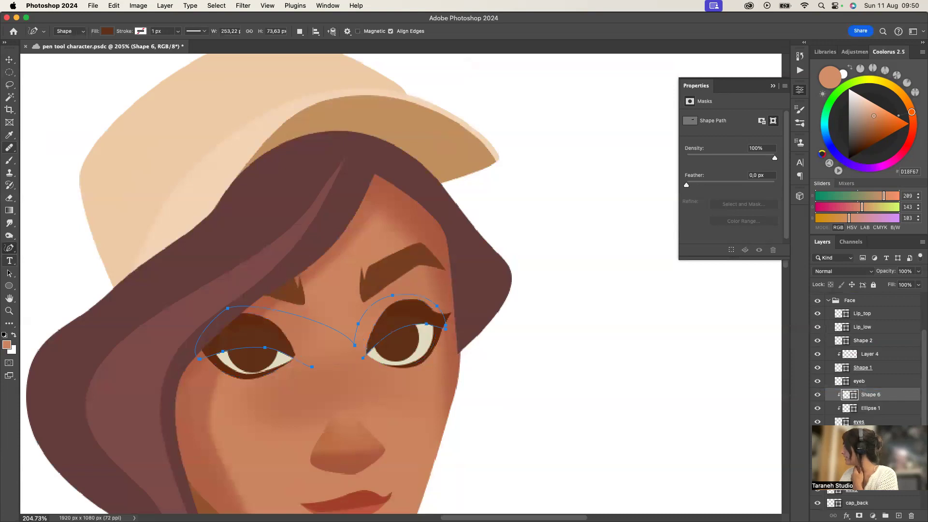
{"action": "left_click", "coordinate": [919, 272]}
{"action": "left_click_drag", "start_coordinate": [921, 284], "coordinate": [887, 283]}
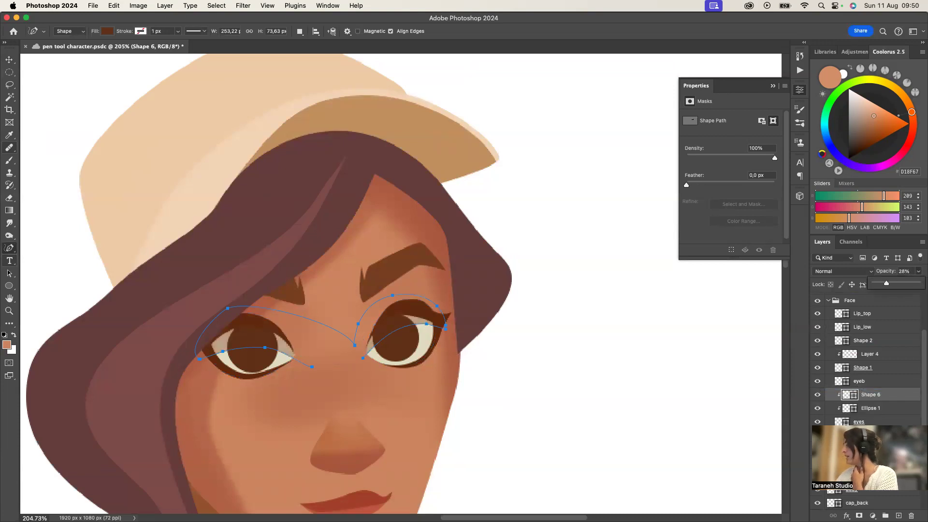
Draw a small highlight ellipse on the iris edge of each eye, about 14 × 13 px and 12 × 12 px
{"action": "key", "text": "super+space"}
{"action": "mouse_move", "coordinate": [378, 394]}
{"action": "left_mouse_down"}
{"action": "mouse_move", "coordinate": [328, 394]}
{"action": "mouse_move", "coordinate": [365, 394]}
{"action": "left_mouse_up"}
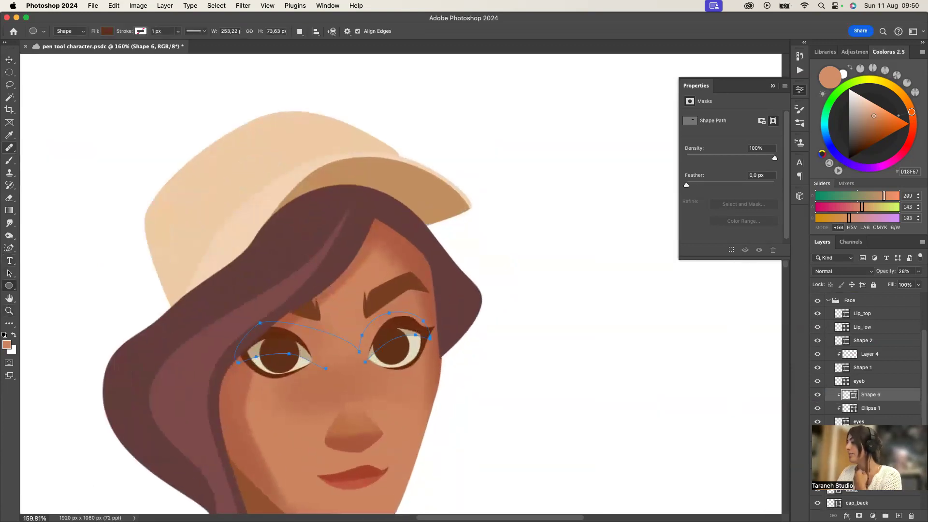
{"action": "left_click_drag", "start_coordinate": [401, 345], "coordinate": [414, 356]}
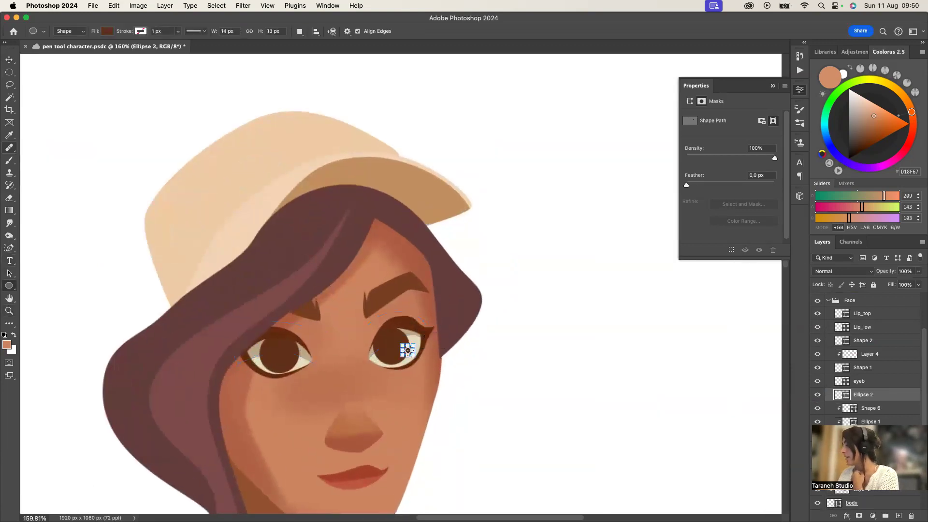
{"action": "left_click_drag", "start_coordinate": [289, 354], "coordinate": [296, 361]}
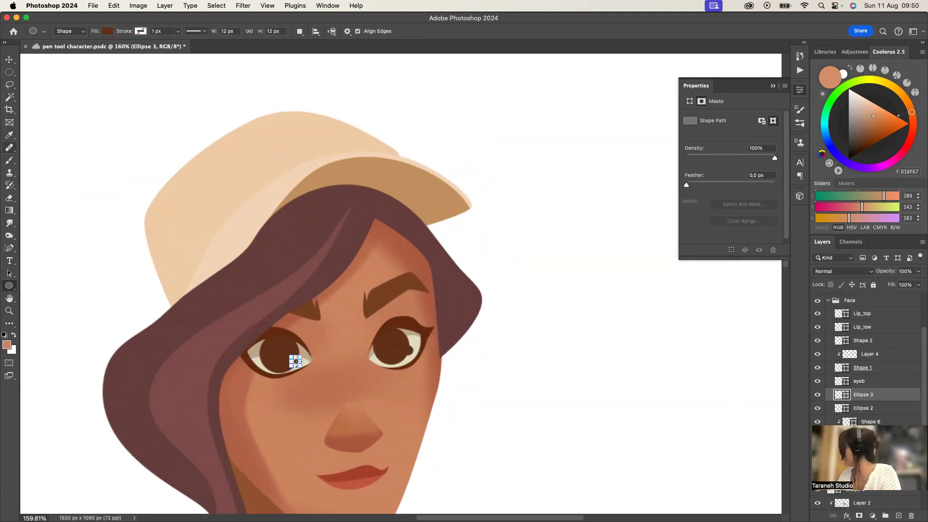
{"action": "double_click", "coordinate": [839, 395]}
{"action": "left_click", "coordinate": [415, 341]}
{"action": "key", "text": "Escape"}
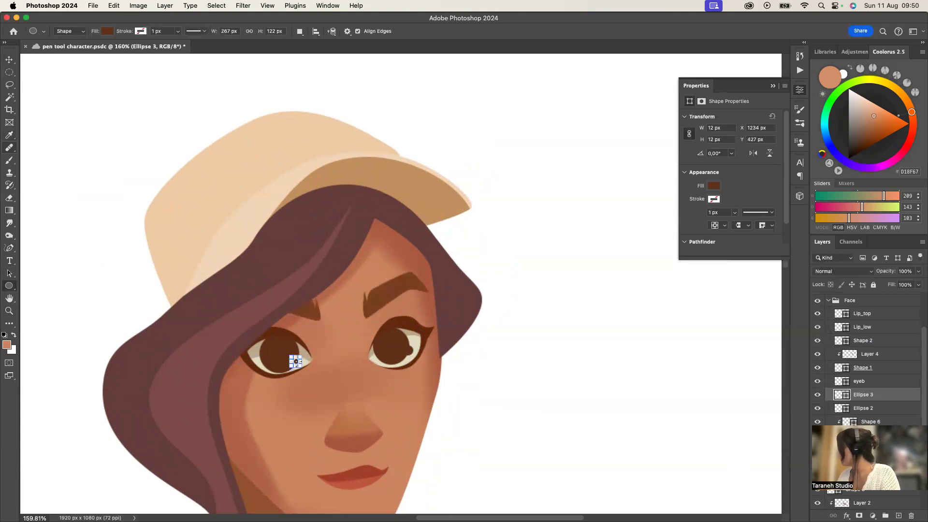
Merge the two highlight ellipses into one layer and fill them with white, ffffff
{"action": "left_click", "coordinate": [863, 409], "text": "shift"}
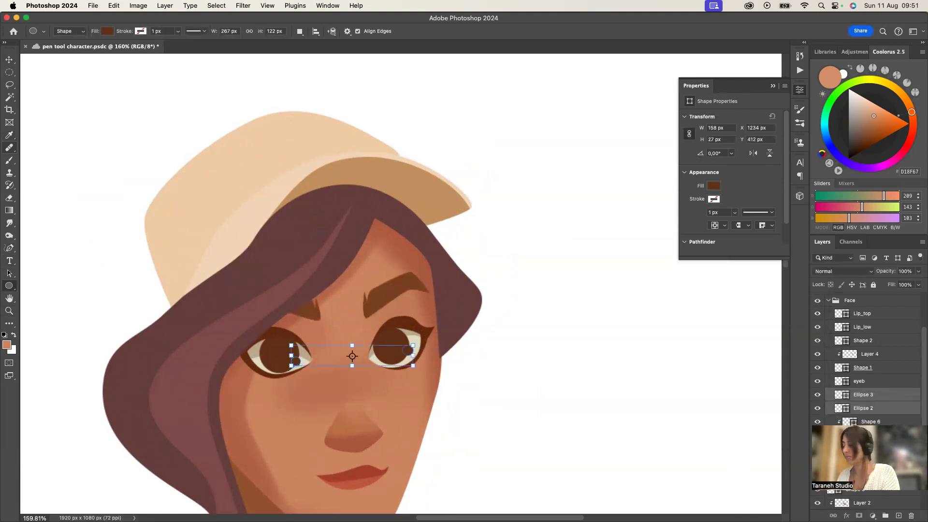
{"action": "key", "text": "super+e"}
{"action": "double_click", "coordinate": [841, 395]}
{"action": "left_click", "coordinate": [566, 279]}
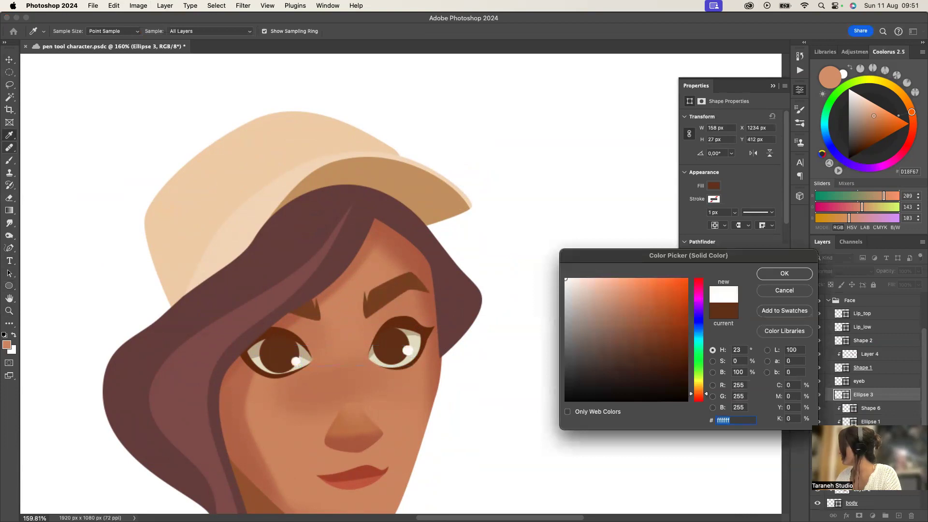
{"action": "key", "text": "Return"}
Draw a crescent about 41 × 24 px in the lower iris beside the hair lock with the Curvature Pen tool
{"action": "key", "text": "z"}
{"action": "left_click_drag", "start_coordinate": [417, 387], "coordinate": [437, 387]}
{"action": "key", "text": "p"}
{"action": "left_click_drag", "start_coordinate": [9, 248], "coordinate": [49, 247]}
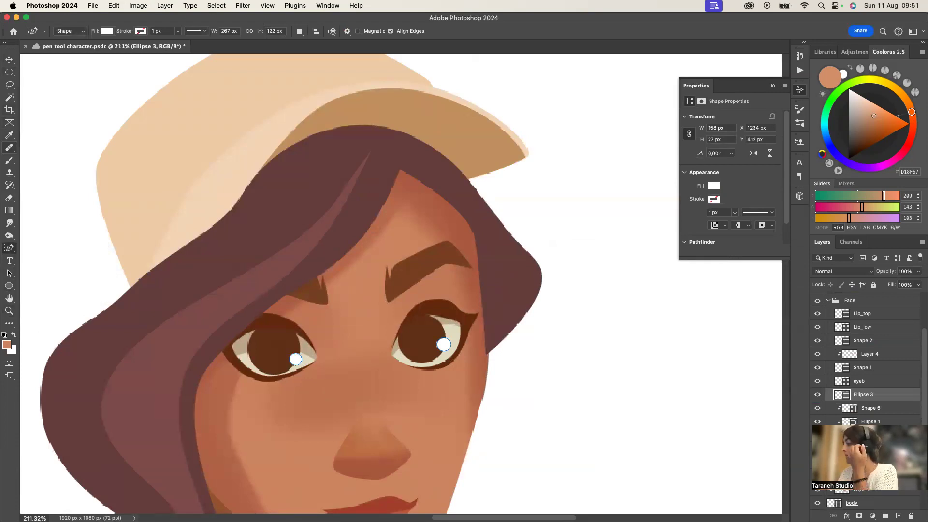
{"action": "mouse_move", "coordinate": [254, 346]}
{"action": "left_mouse_down"}
{"action": "mouse_move", "coordinate": [293, 346]}
{"action": "mouse_move", "coordinate": [279, 370]}
{"action": "mouse_move", "coordinate": [254, 347]}
{"action": "left_mouse_up"}
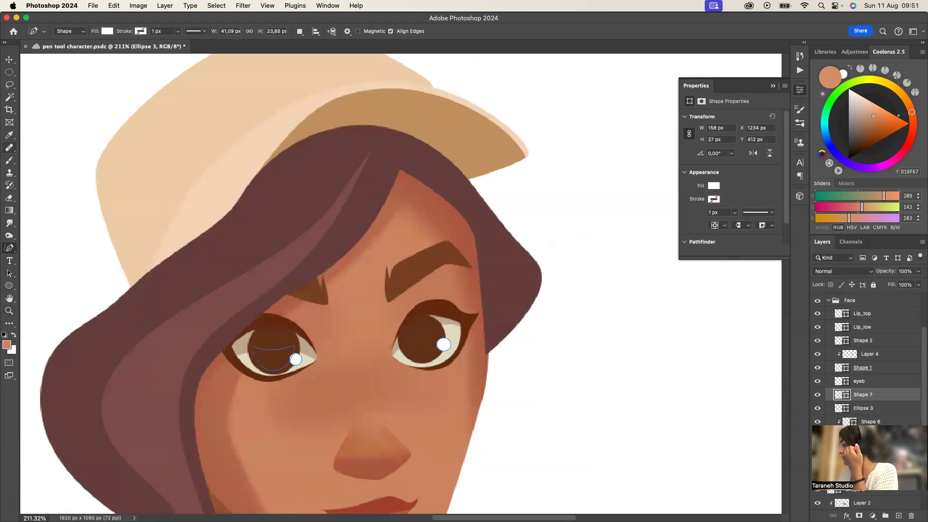
Add a matching crescent in the other iris to the same shape layer using Combine Shapes
{"action": "left_click", "coordinate": [300, 31]}
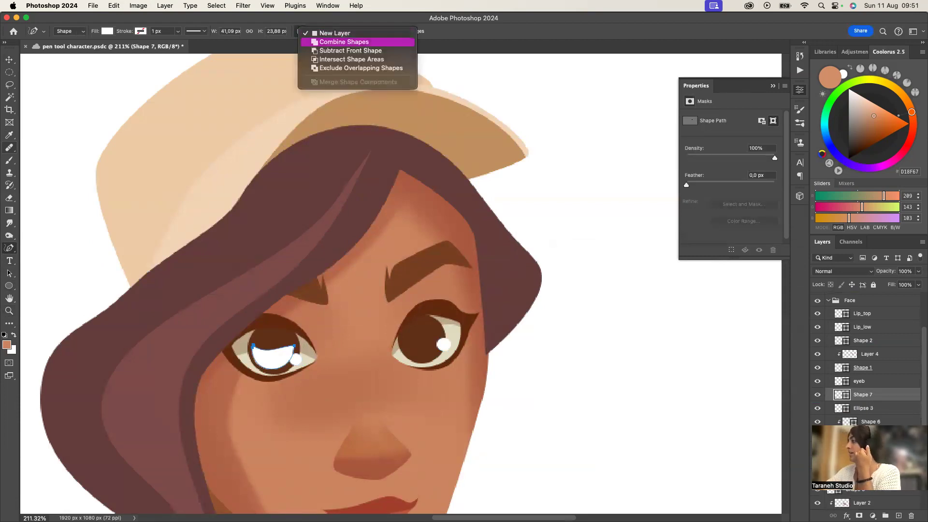
{"action": "left_click", "coordinate": [338, 40]}
{"action": "mouse_move", "coordinate": [405, 342]}
{"action": "left_mouse_down"}
{"action": "mouse_move", "coordinate": [438, 338]}
{"action": "mouse_move", "coordinate": [439, 345]}
{"action": "mouse_move", "coordinate": [405, 342]}
{"action": "left_mouse_up"}
{"action": "key", "text": "Return"}
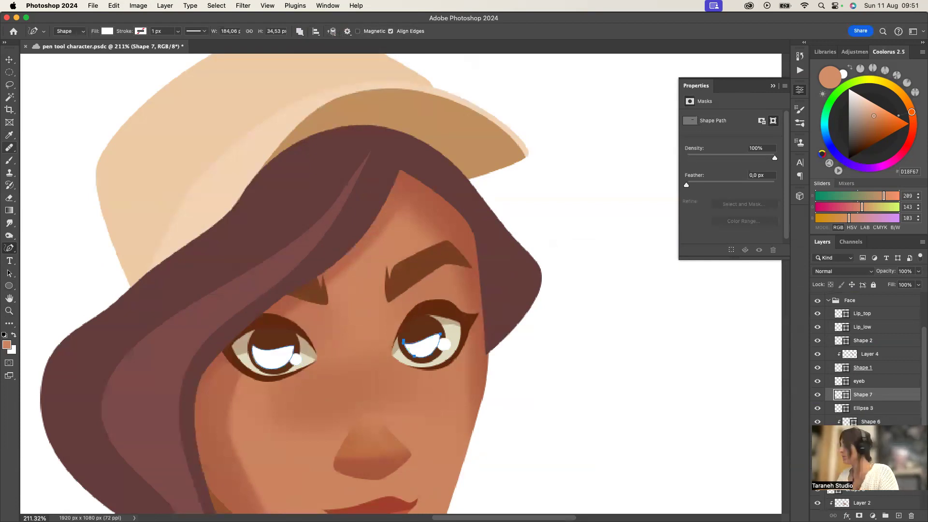
Recolor the iris crescents on the Shape 7 layer to purple, 912d71
{"action": "double_click", "coordinate": [842, 395]}
{"action": "left_click", "coordinate": [423, 328]}
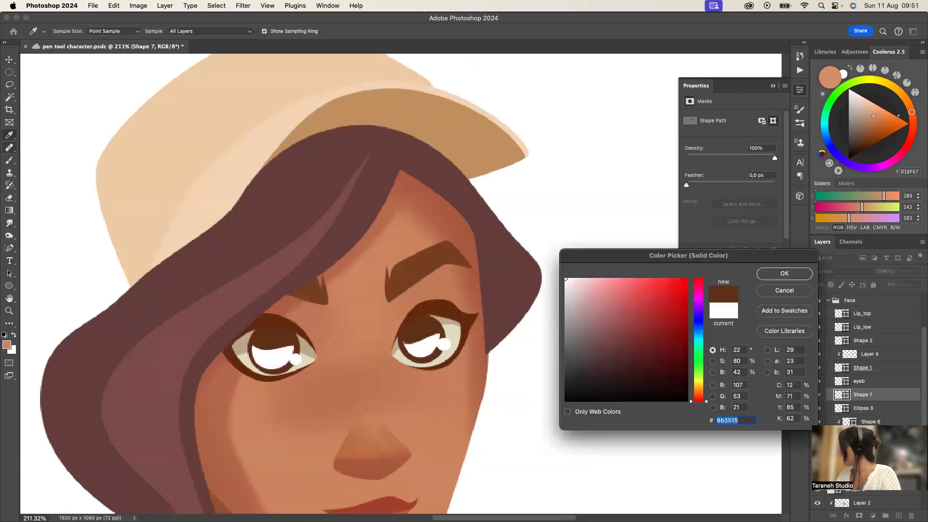
{"action": "left_click", "coordinate": [650, 331]}
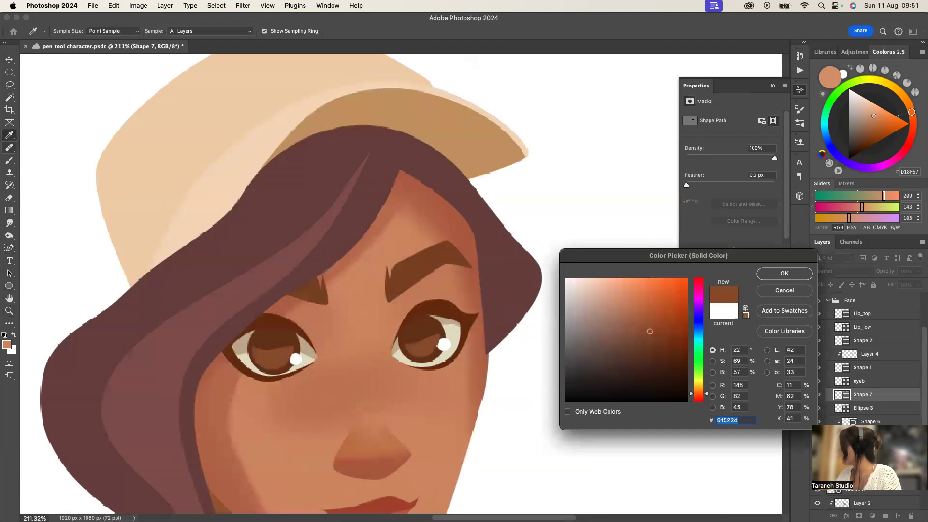
{"action": "left_click", "coordinate": [699, 291]}
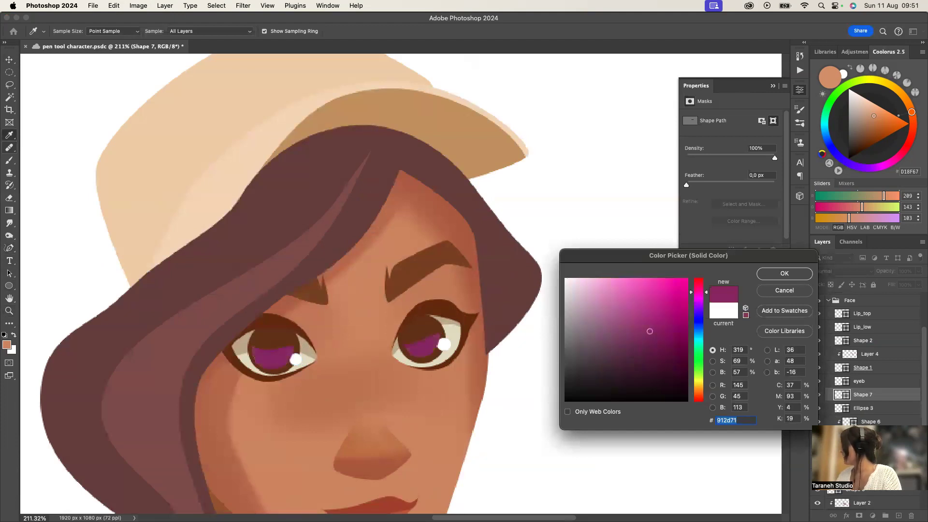
{"action": "key", "text": "Return"}
Group the eye layers from Shape 7 down to eyes
{"action": "left_click", "coordinate": [865, 462], "text": "shift"}
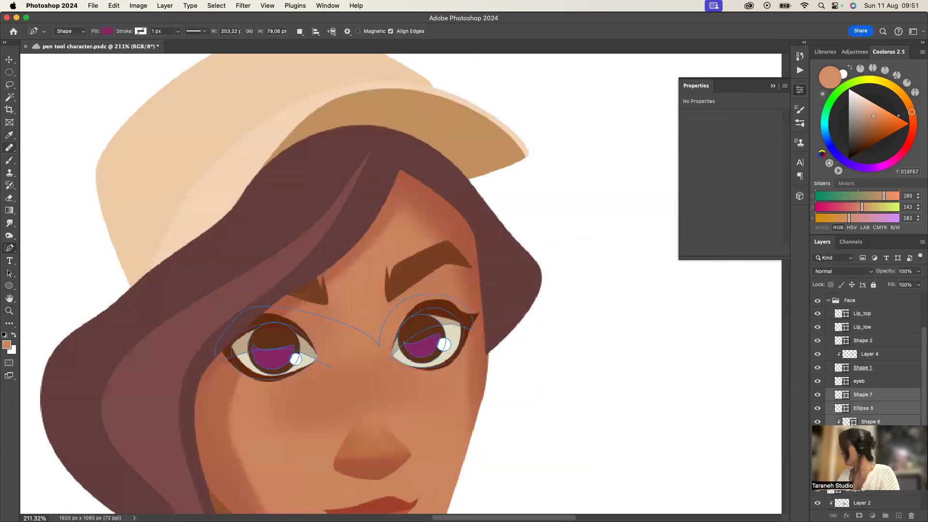
{"action": "key", "text": "super+g"}
{"action": "key", "text": "z"}
{"action": "left_click_drag", "start_coordinate": [468, 380], "coordinate": [386, 380]}
{"action": "left_click_drag", "start_coordinate": [429, 302], "coordinate": [500, 302]}
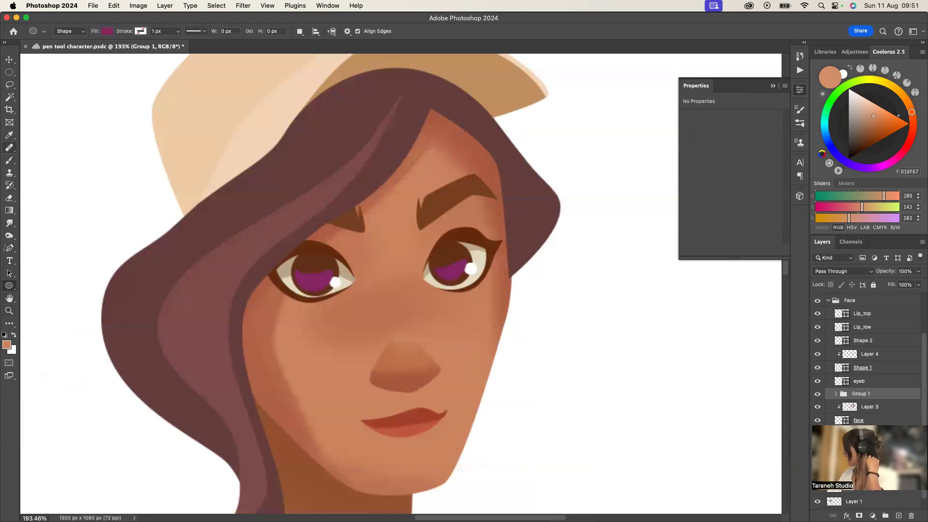
Draw a pupil circle about 30 px wide above Shape 7 in the iris beside the hair lock
{"action": "left_click", "coordinate": [836, 394]}
{"action": "left_click", "coordinate": [871, 407]}
{"action": "left_click_drag", "start_coordinate": [301, 259], "coordinate": [328, 288]}
{"action": "key", "text": "v"}
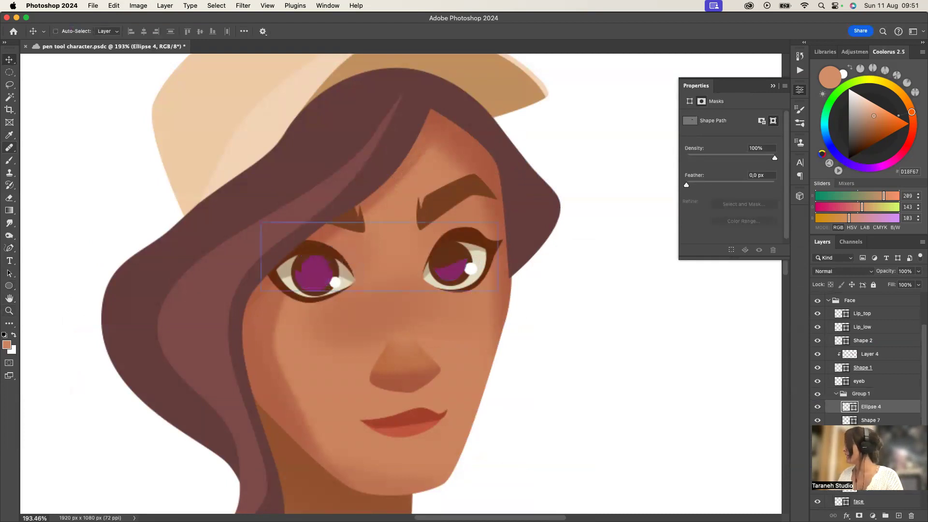
Fill the pupil circle with dark purple 28071d and nudge it slightly down
{"action": "double_click", "coordinate": [849, 407]}
{"action": "left_click", "coordinate": [667, 379]}
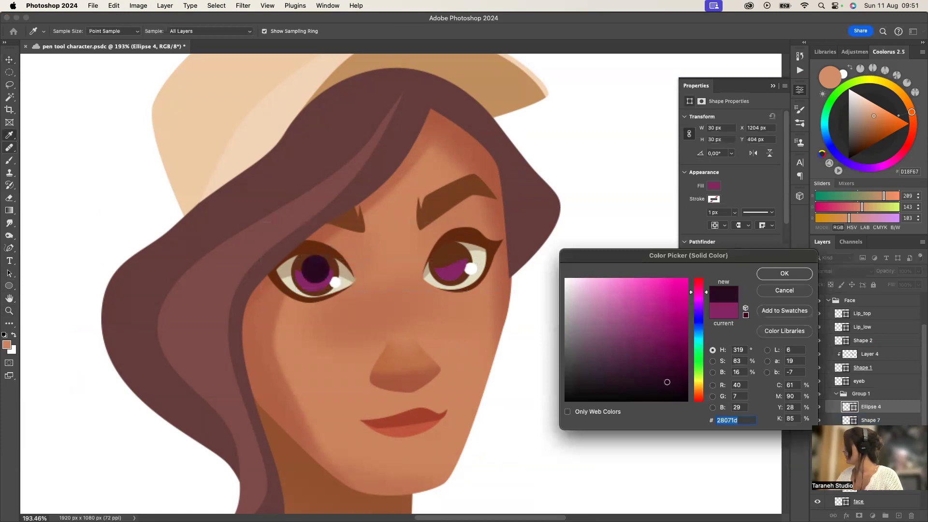
{"action": "left_click", "coordinate": [782, 272]}
{"action": "left_click_drag", "start_coordinate": [421, 282], "coordinate": [421, 286]}
{"action": "key", "text": "z"}
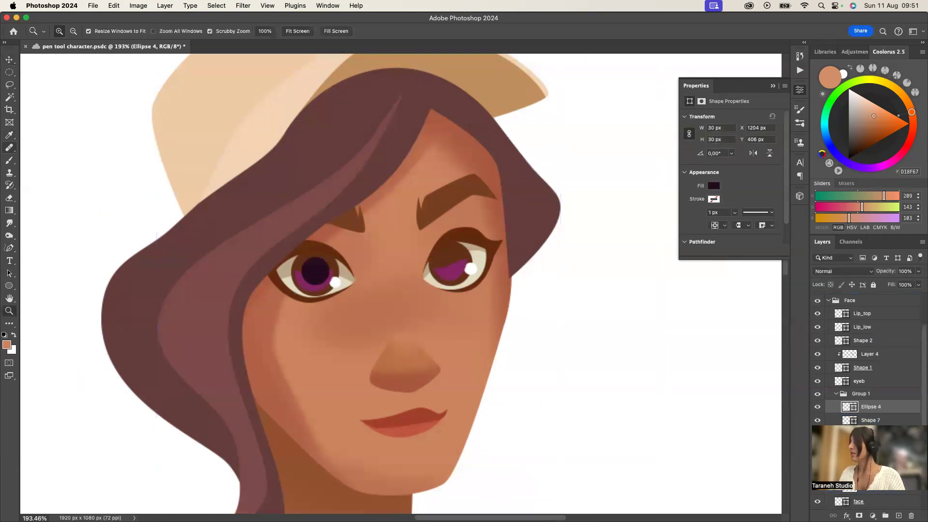
Delete the pupil circle after checking it against the whole portrait
{"action": "key", "text": "ctrl+minus"}
{"action": "key", "text": "ctrl+minus"}
{"action": "left_click_drag", "start_coordinate": [378, 354], "coordinate": [367, 354]}
{"action": "key", "text": "Delete"}
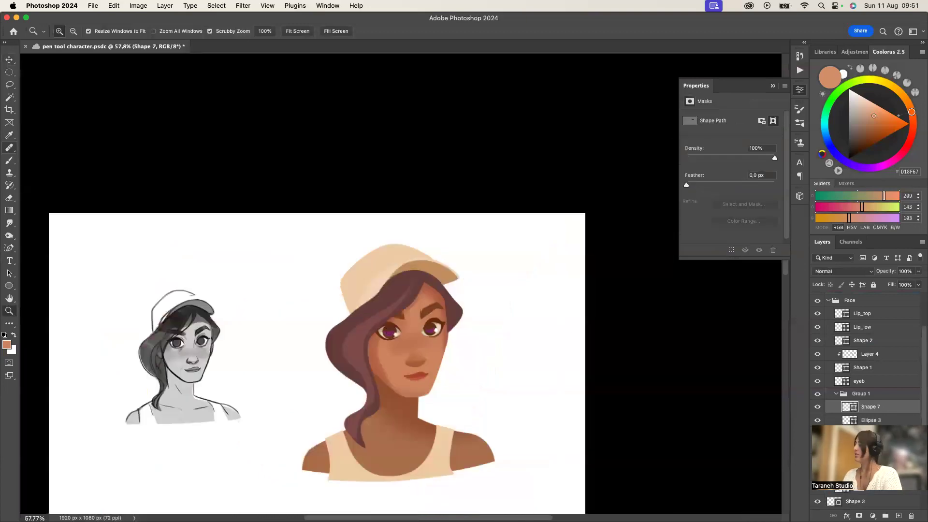
Select the Shape 6 eye shadow layer and darken its fill to brown 411f0b
{"action": "left_click_drag", "start_coordinate": [423, 335], "coordinate": [471, 335]}
{"action": "key", "text": "v"}
{"action": "right_click", "coordinate": [441, 319]}
{"action": "left_click", "coordinate": [455, 319]}
{"action": "double_click", "coordinate": [849, 434]}
{"action": "left_click_drag", "start_coordinate": [663, 348], "coordinate": [668, 370]}
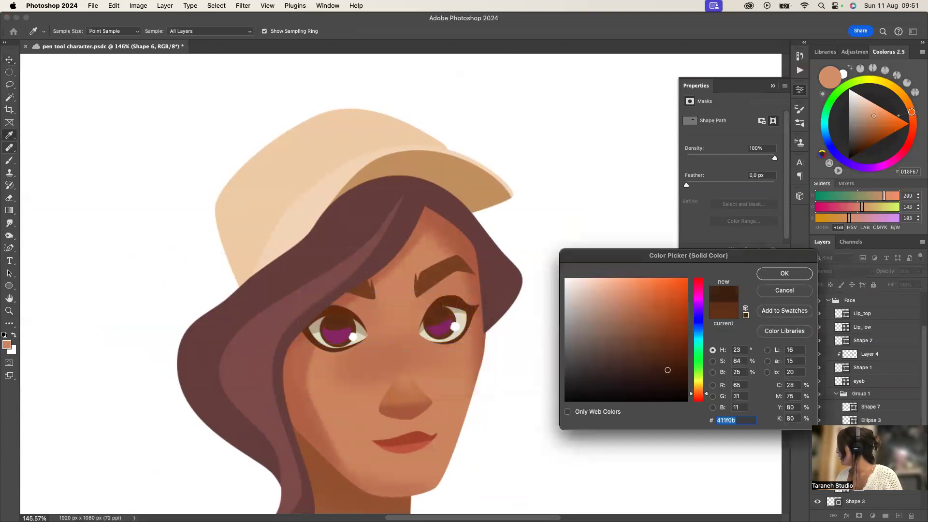
{"action": "left_click", "coordinate": [785, 273]}
Try a Gradient Overlay on the Ellipse 1 iris layer with 95% opacity and a -83° angle
{"action": "double_click", "coordinate": [849, 448]}
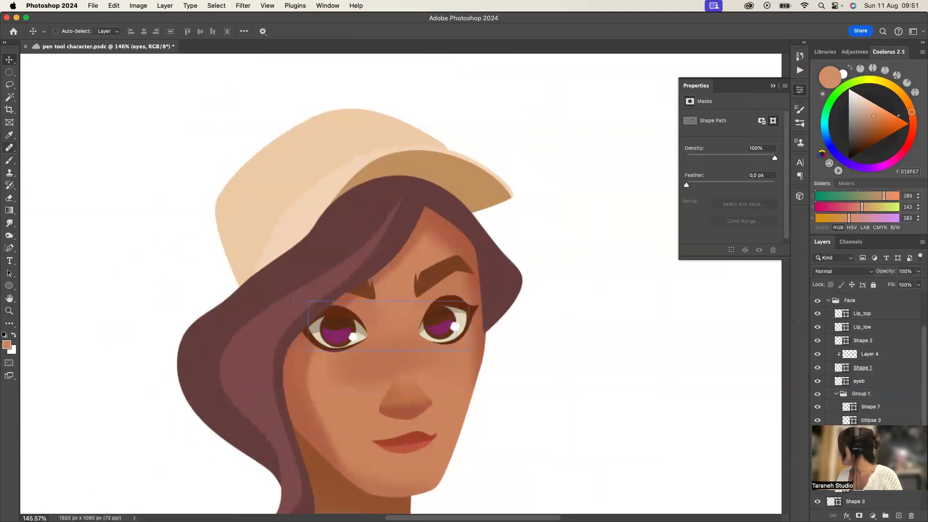
{"action": "key", "text": "Escape"}
{"action": "right_click", "coordinate": [450, 311]}
{"action": "left_click", "coordinate": [476, 341]}
{"action": "right_click", "coordinate": [874, 434]}
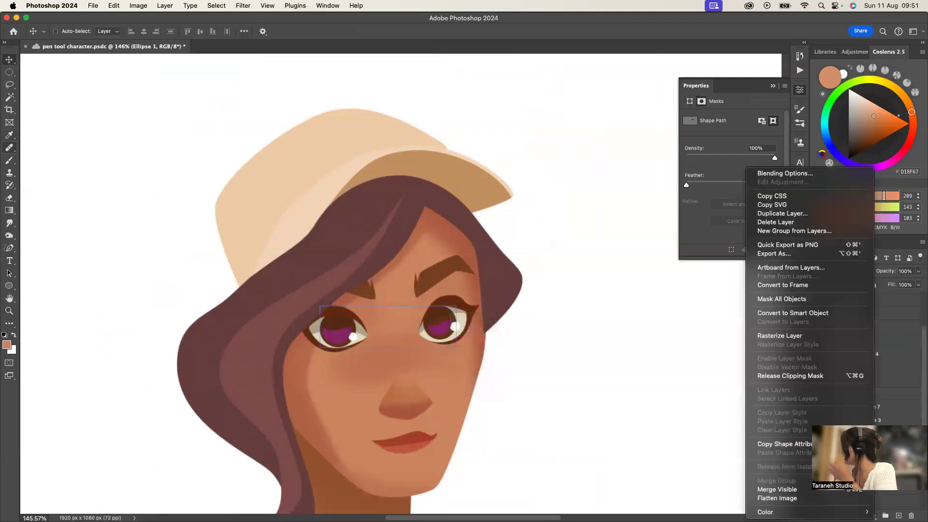
{"action": "left_click", "coordinate": [785, 173]}
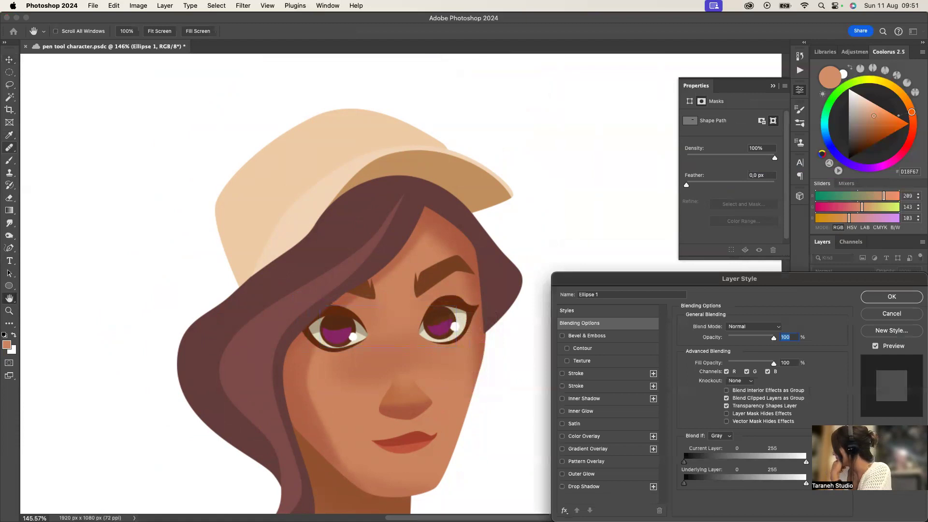
{"action": "left_click", "coordinate": [588, 449]}
{"action": "type", "text": "98"}
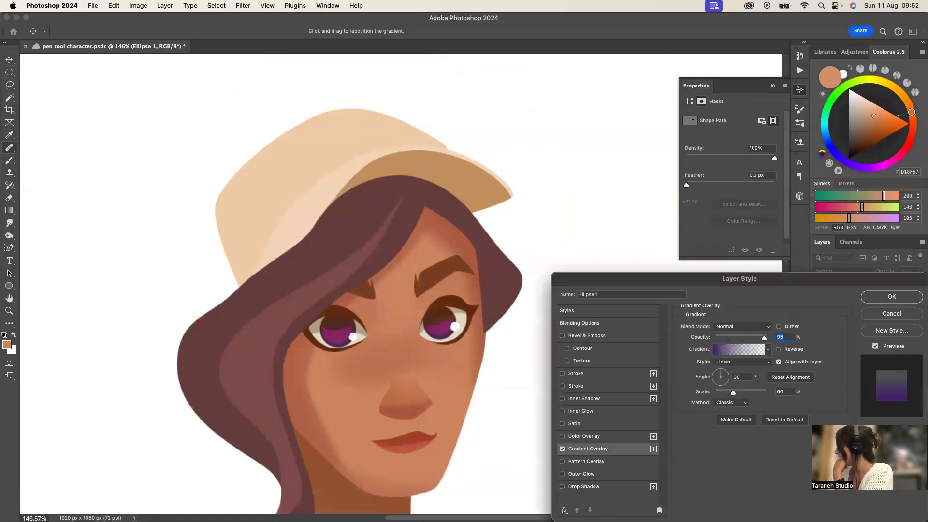
{"action": "left_click", "coordinate": [721, 383]}
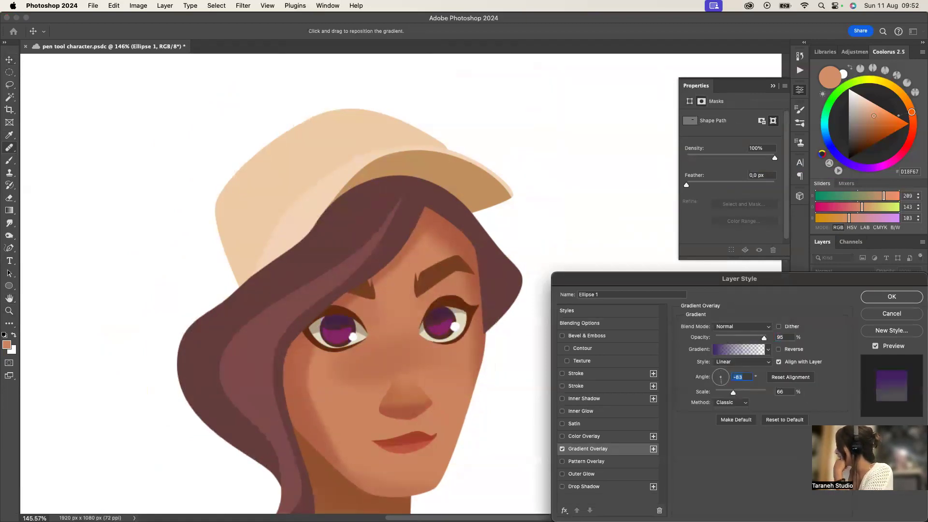
Try the Black, White preset from the Basics gradients for the iris overlay
{"action": "left_click", "coordinate": [738, 349]}
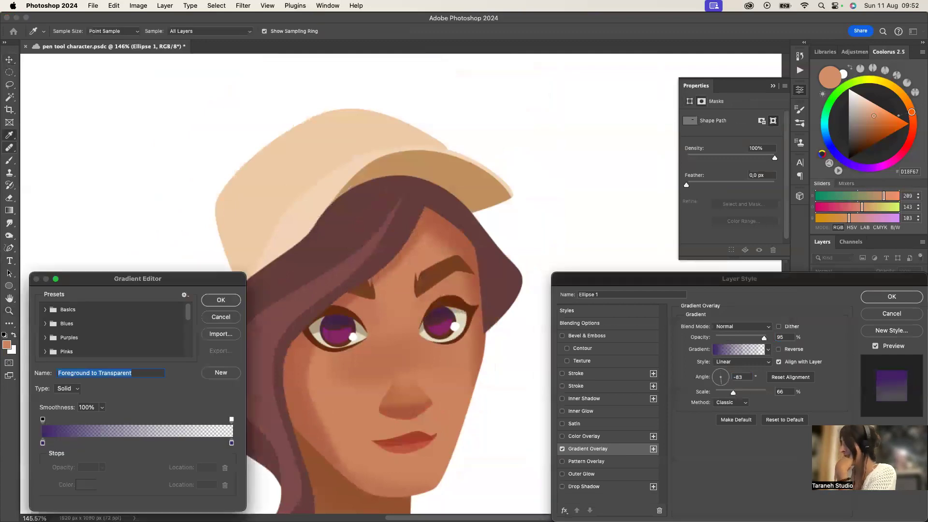
{"action": "left_click", "coordinate": [45, 309]}
{"action": "left_click", "coordinate": [89, 324]}
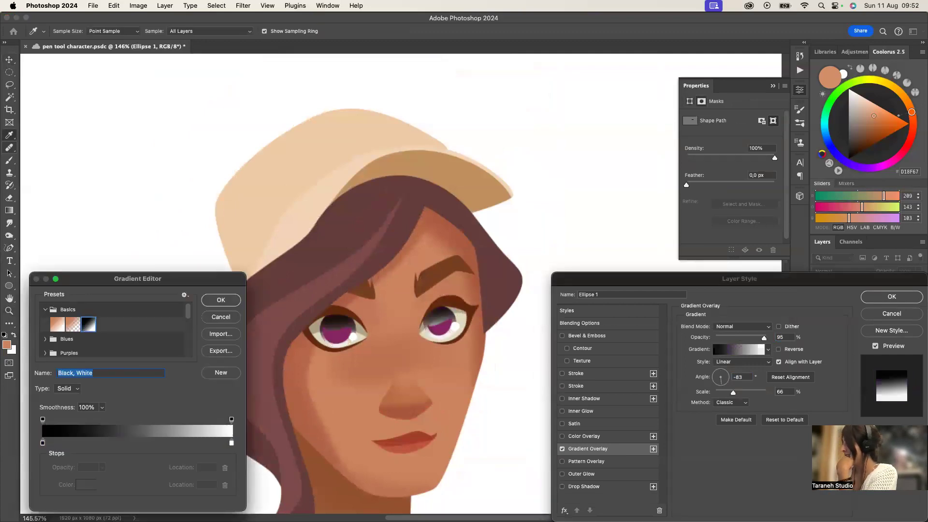
{"action": "key", "text": "Return"}
{"action": "key", "text": "Return"}
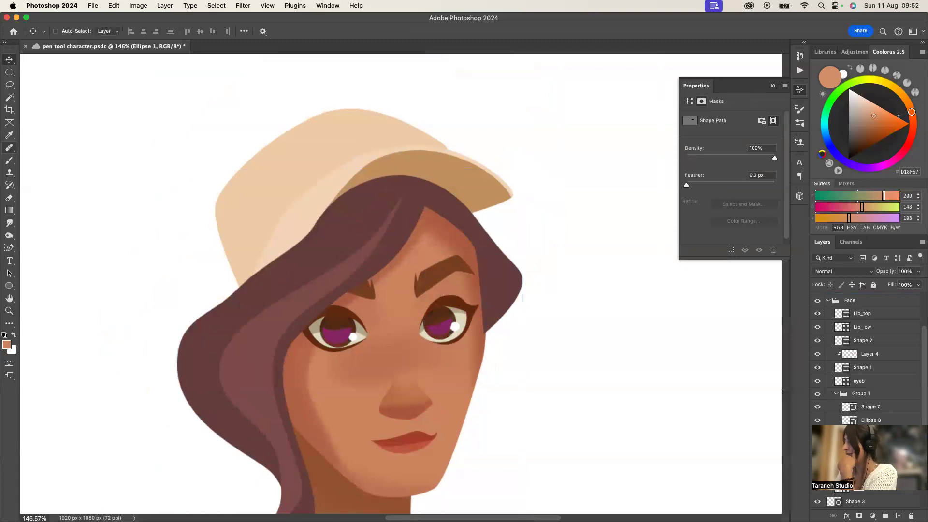
Reset the colors to black and white and give the Ellipse 1 iris layer a Foreground to Transparent Gradient Overlay
{"action": "key", "text": "d"}
{"action": "right_click", "coordinate": [880, 447]}
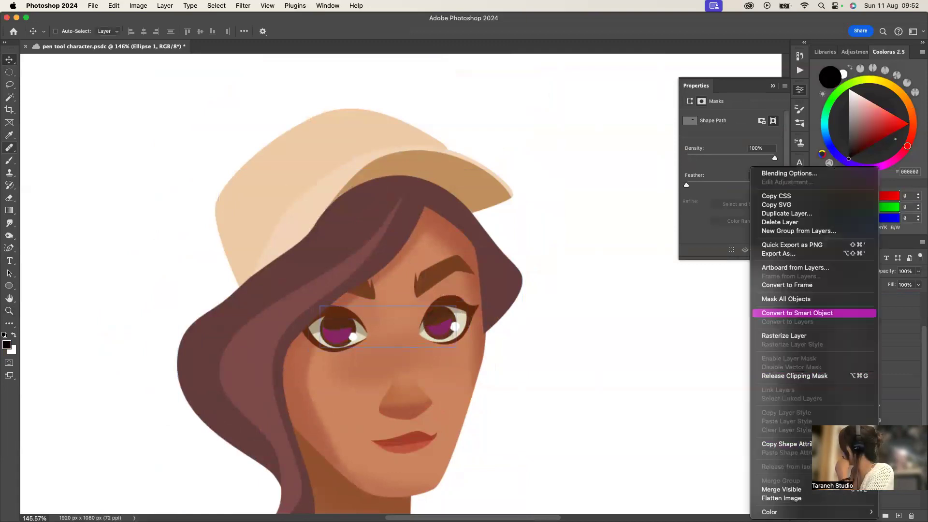
{"action": "left_click", "coordinate": [800, 173]}
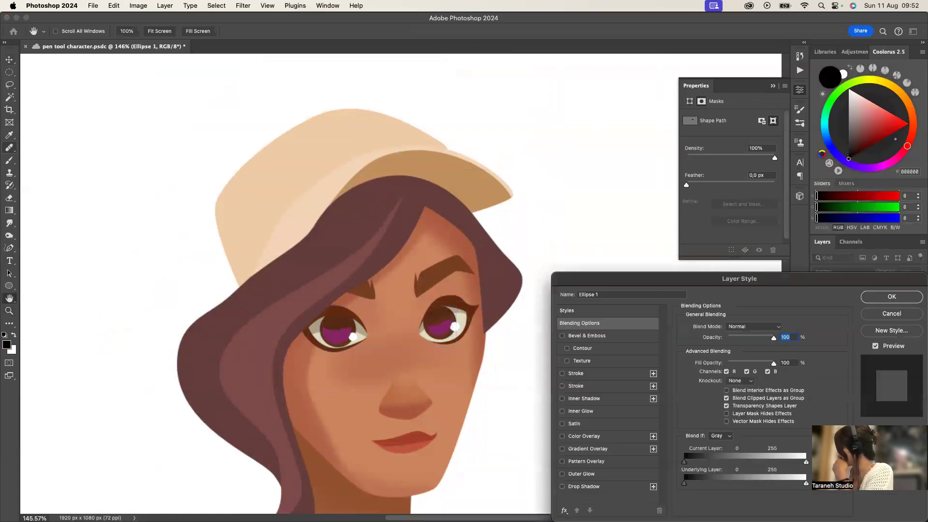
{"action": "left_click", "coordinate": [588, 449]}
{"action": "left_click", "coordinate": [739, 350]}
{"action": "left_click", "coordinate": [45, 310]}
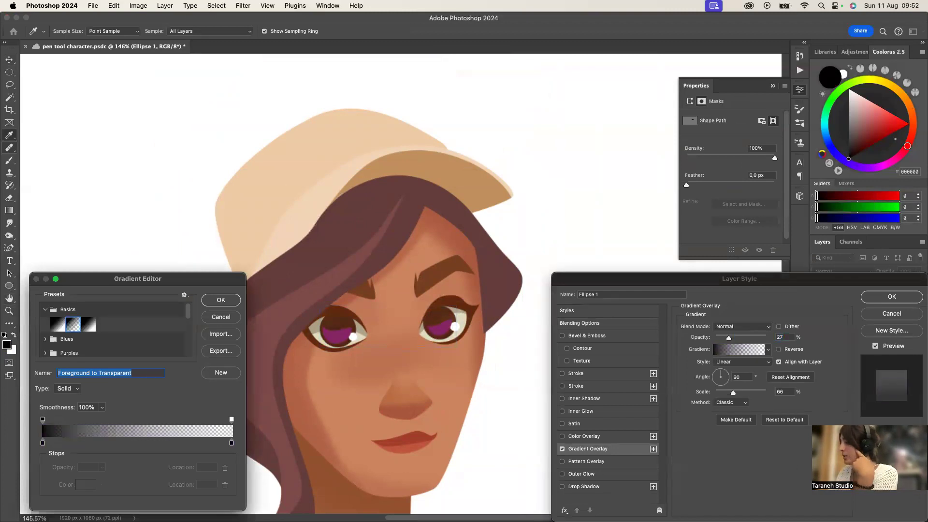
{"action": "key", "text": "Return"}
Set the iris gradient overlay to a -91° angle, 150% scale and 16% opacity, and apply the layer style
{"action": "left_click", "coordinate": [721, 384]}
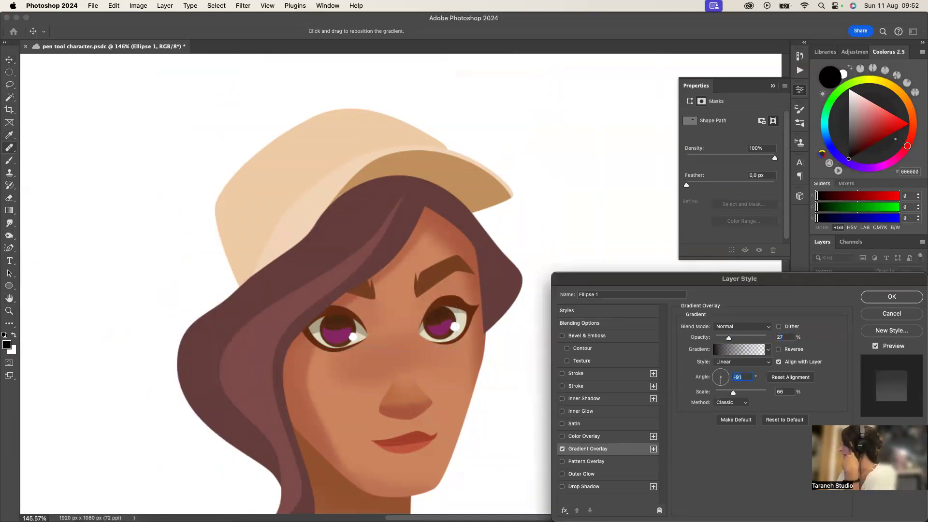
{"action": "left_click_drag", "start_coordinate": [733, 392], "coordinate": [721, 393]}
{"action": "left_click_drag", "start_coordinate": [729, 338], "coordinate": [723, 337]}
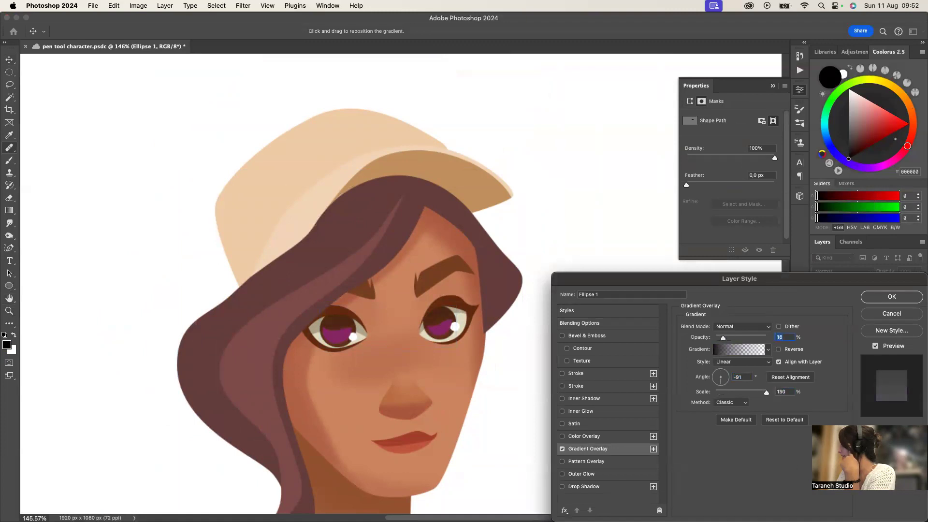
{"action": "left_click", "coordinate": [892, 297]}
Select the Shape 2 eyeliner layer and darken its fill to brown 4e1d00
{"action": "key", "text": "z"}
{"action": "left_click_drag", "start_coordinate": [435, 371], "coordinate": [480, 367]}
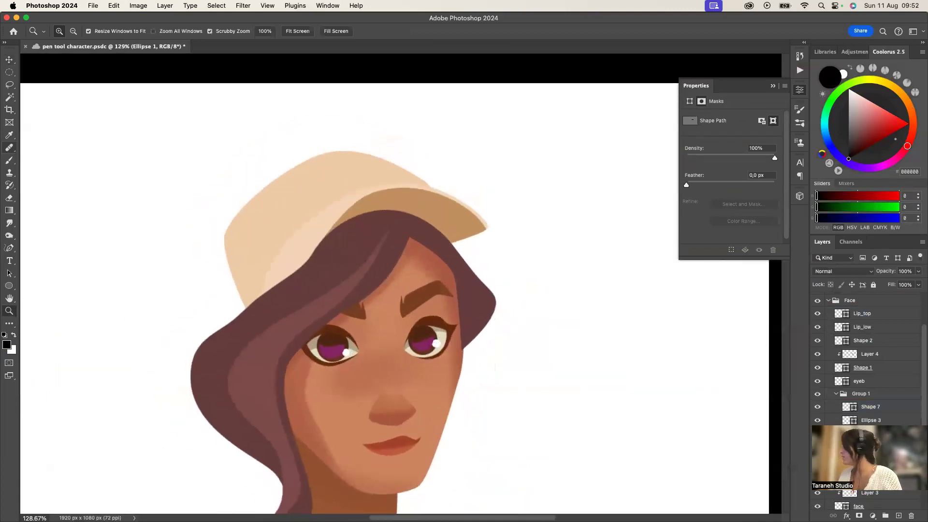
{"action": "right_click", "coordinate": [429, 306]}
{"action": "left_click", "coordinate": [451, 324]}
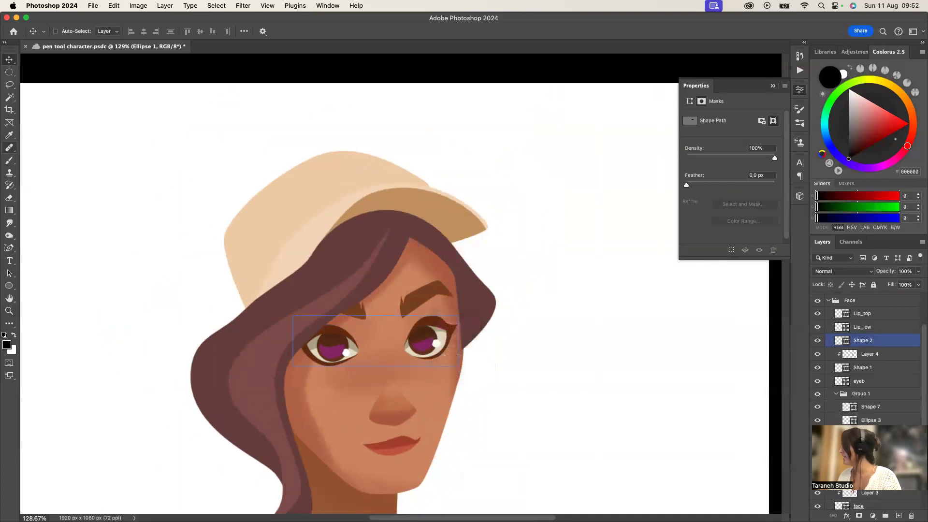
{"action": "double_click", "coordinate": [842, 340]}
{"action": "left_click_drag", "start_coordinate": [678, 349], "coordinate": [686, 376]}
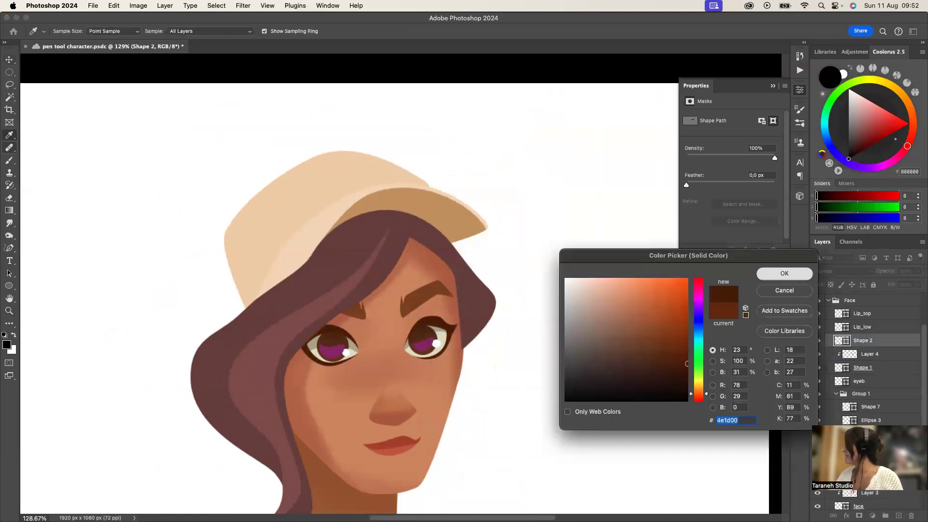
{"action": "left_click", "coordinate": [785, 274]}
Reshape the upper curve of the eyeliner on the unobstructed eye to a slightly lower arc
{"action": "key", "text": "z"}
{"action": "left_click_drag", "start_coordinate": [455, 354], "coordinate": [513, 355]}
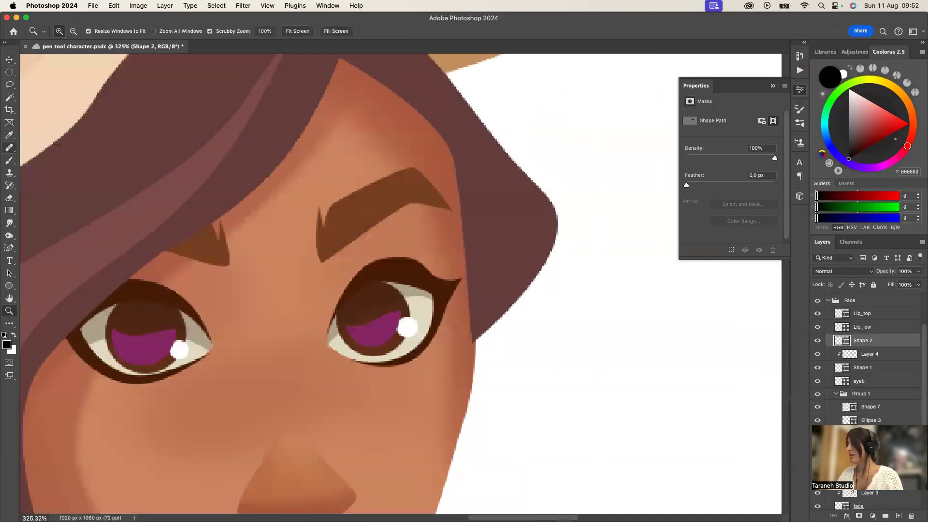
{"action": "key", "text": "p"}
{"action": "key", "text": "shift+p"}
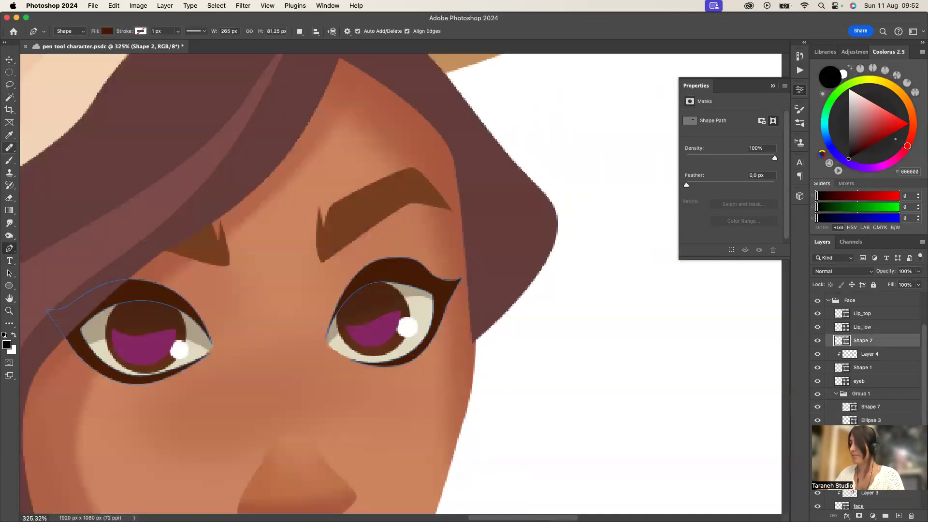
{"action": "left_click_drag", "start_coordinate": [425, 252], "coordinate": [382, 264]}
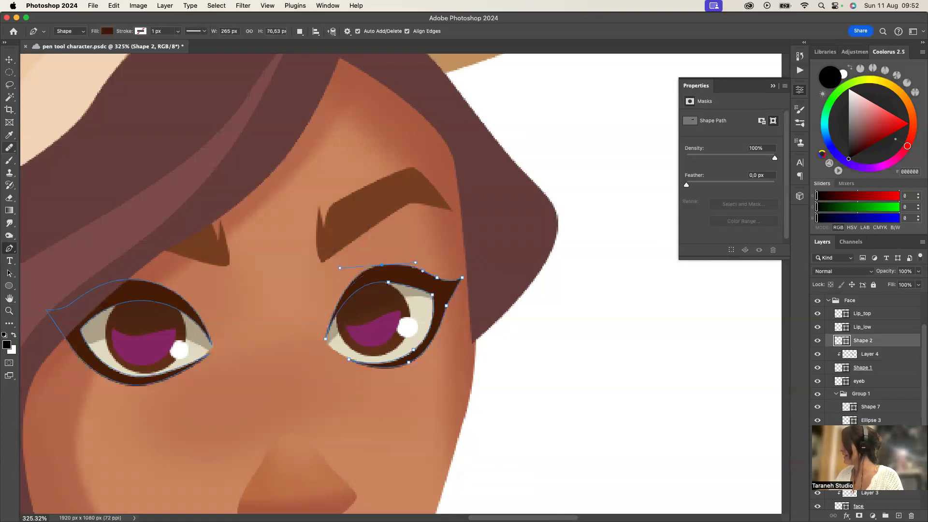
Draw an eyelid shape about 70 × 48 px above that eye with the Curvature Pen and place its layer beneath Group 1
{"action": "right_click", "coordinate": [9, 247]}
{"action": "left_click", "coordinate": [58, 257]}
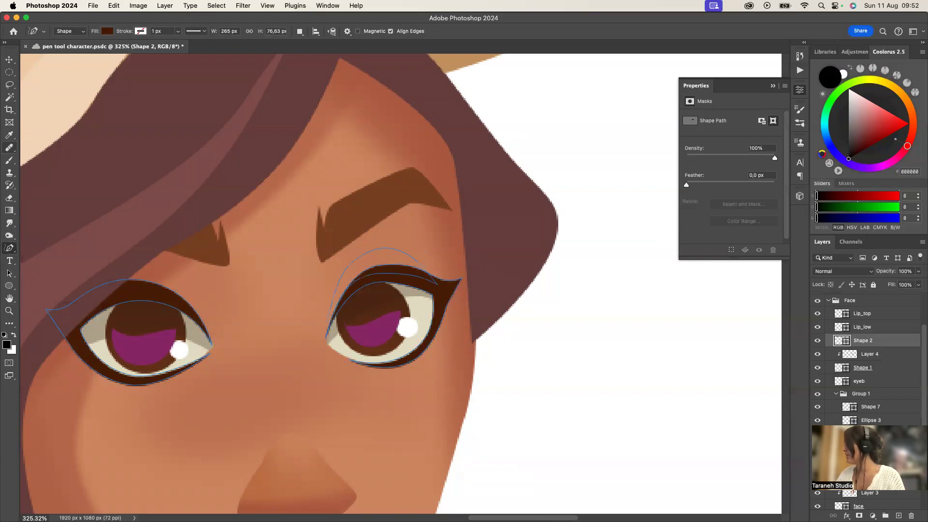
{"action": "left_click", "coordinate": [328, 322]}
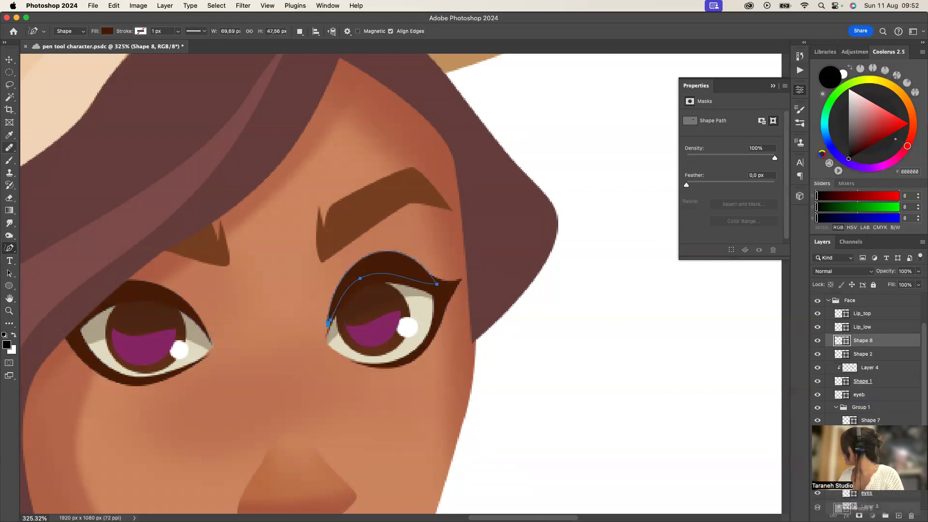
{"action": "left_click_drag", "start_coordinate": [863, 507], "coordinate": [863, 496]}
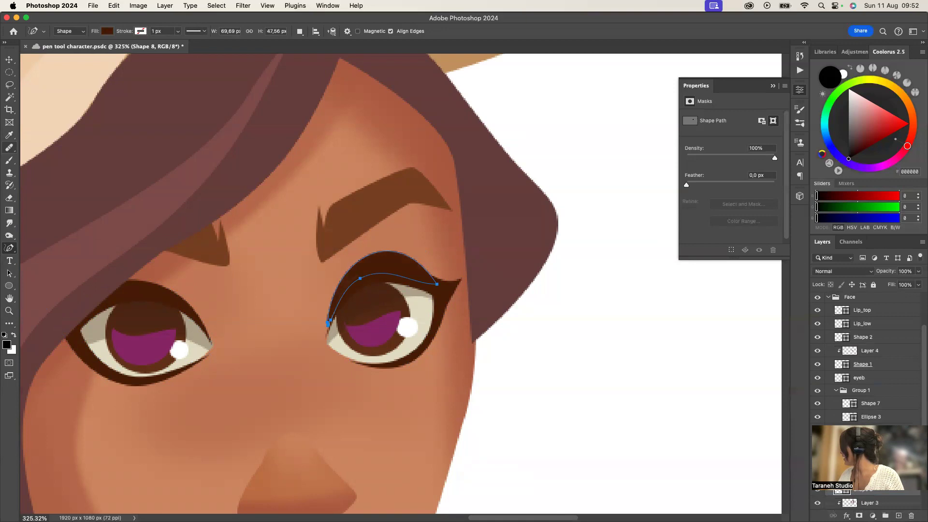
Set the new eyelid shape's fill to light skin tone dc9e7e
{"action": "double_click", "coordinate": [842, 490]}
{"action": "left_click", "coordinate": [402, 230]}
{"action": "left_click", "coordinate": [617, 295]}
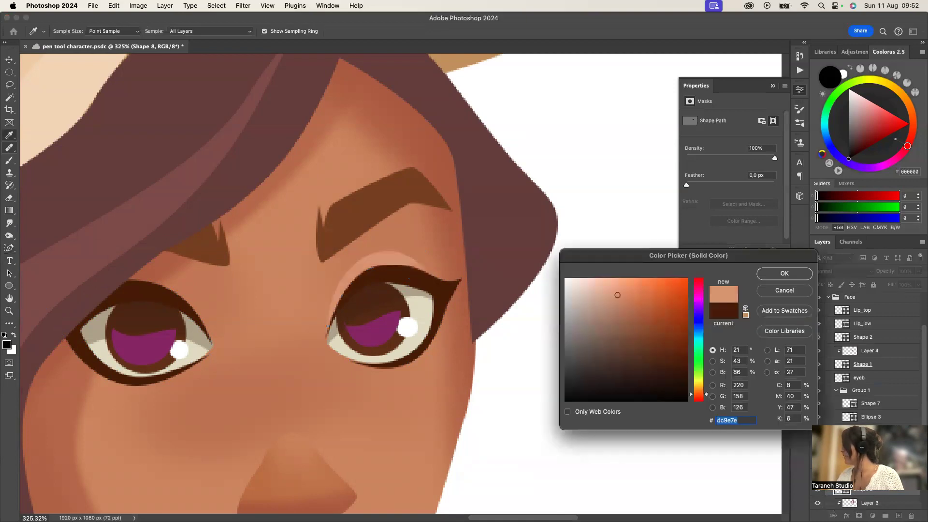
{"action": "key", "text": "Return"}
Draw a matching eyelid shape above the eye beside the hair, adding it to the same Shape 8 layer
{"action": "left_click", "coordinate": [300, 31]}
{"action": "left_click", "coordinate": [338, 45]}
{"action": "left_click_drag", "start_coordinate": [164, 300], "coordinate": [103, 289]}
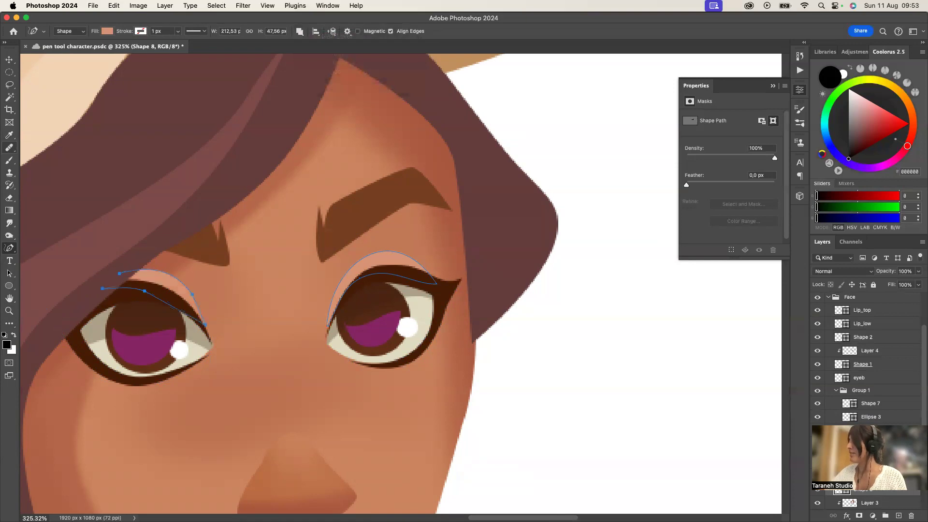
{"action": "key", "text": "z"}
{"action": "left_click_drag", "start_coordinate": [424, 364], "coordinate": [345, 364]}
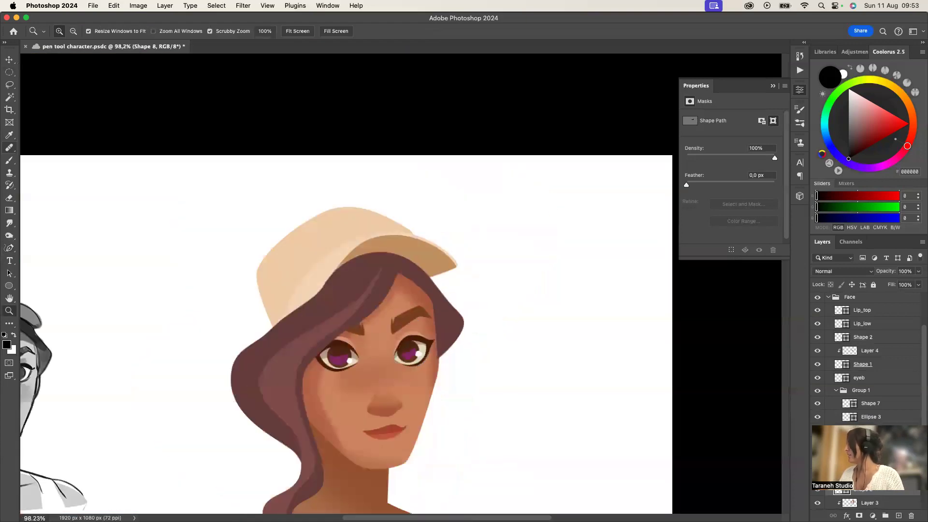
Try moving the Layer 4 and Shape 1 nose layers into Group 1, toggling the group's visibility to check its contents
{"action": "left_click", "coordinate": [818, 391]}
{"action": "left_click", "coordinate": [817, 390]}
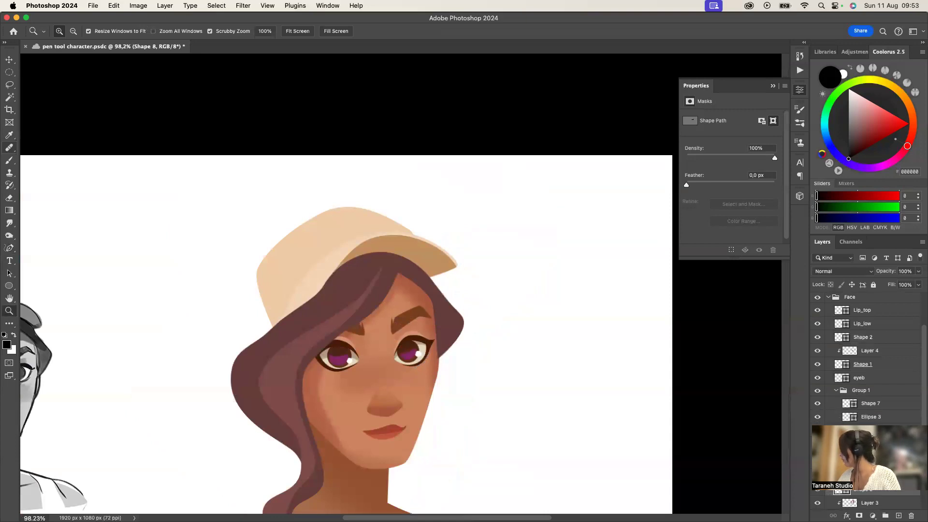
{"action": "left_click", "coordinate": [817, 391]}
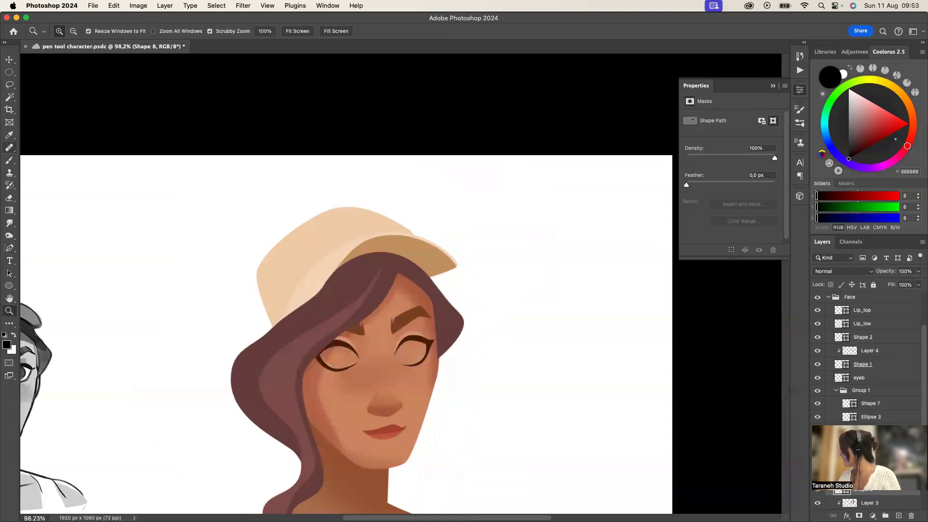
{"action": "left_click_drag", "start_coordinate": [859, 378], "coordinate": [864, 396]}
{"action": "left_click", "coordinate": [863, 364]}
{"action": "left_click", "coordinate": [869, 351], "text": "shift"}
{"action": "left_click", "coordinate": [818, 364]}
{"action": "left_click", "coordinate": [818, 363]}
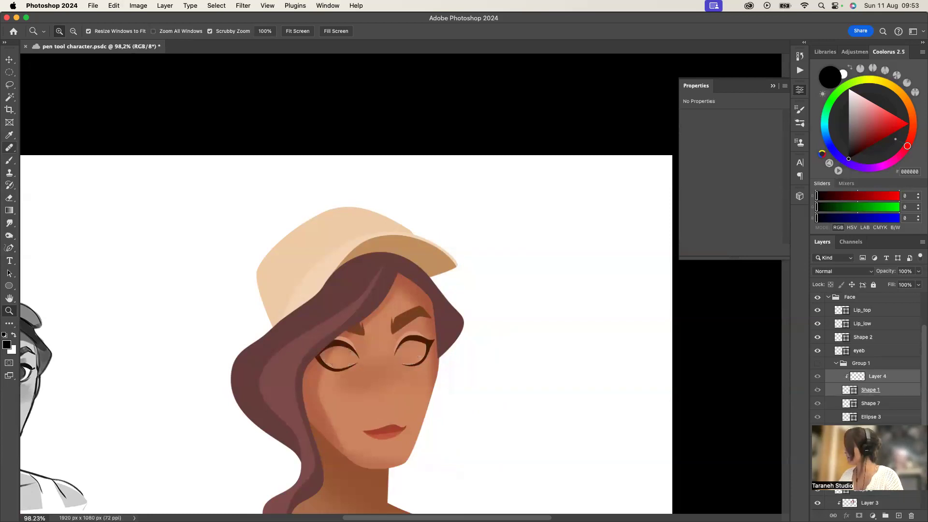
{"action": "left_click", "coordinate": [817, 363]}
{"action": "key", "text": "super+z"}
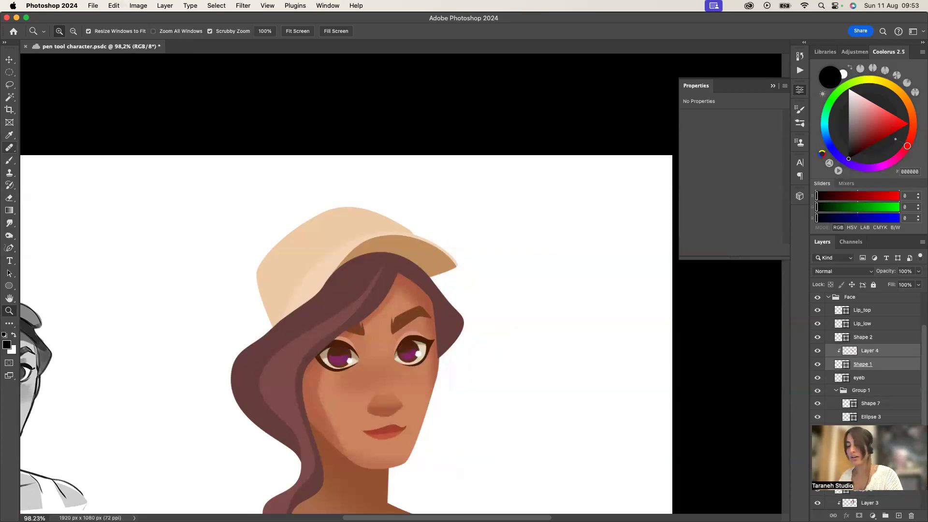
Group the Layer 4 and Shape 1 layers and name the group nose
{"action": "key", "text": "super+g"}
{"action": "type", "text": "nose"}
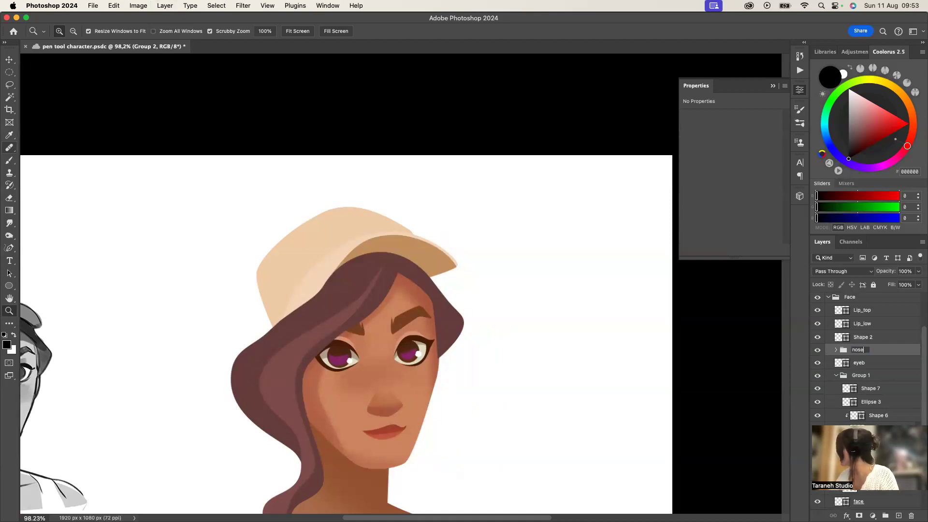
{"action": "key", "text": "Return"}
Move the Shape 2 eyeliner and Shape 8 eyelid layers into Group 1
{"action": "left_click_drag", "start_coordinate": [863, 338], "coordinate": [864, 382]}
{"action": "left_click", "coordinate": [817, 362]}
{"action": "left_click", "coordinate": [817, 362]}
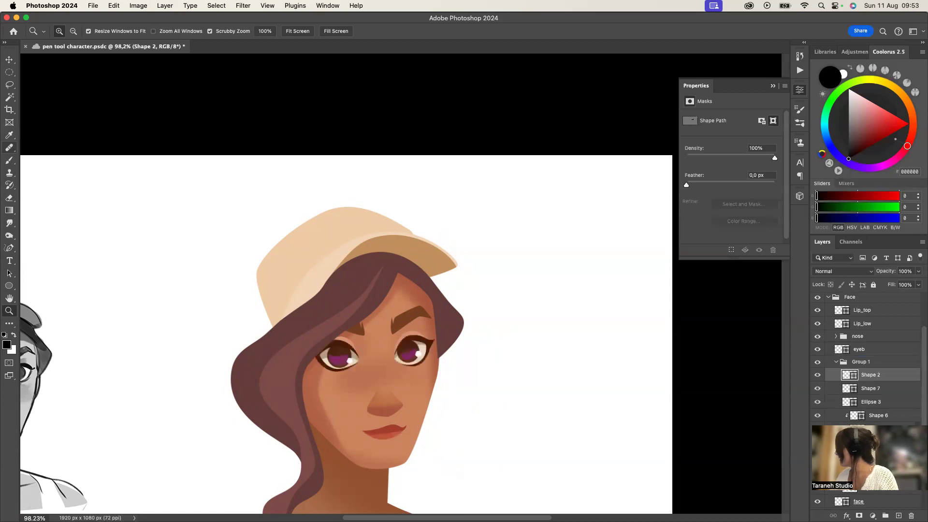
{"action": "scroll", "coordinate": [868, 358], "scroll_direction": "down", "scroll_amount": 4}
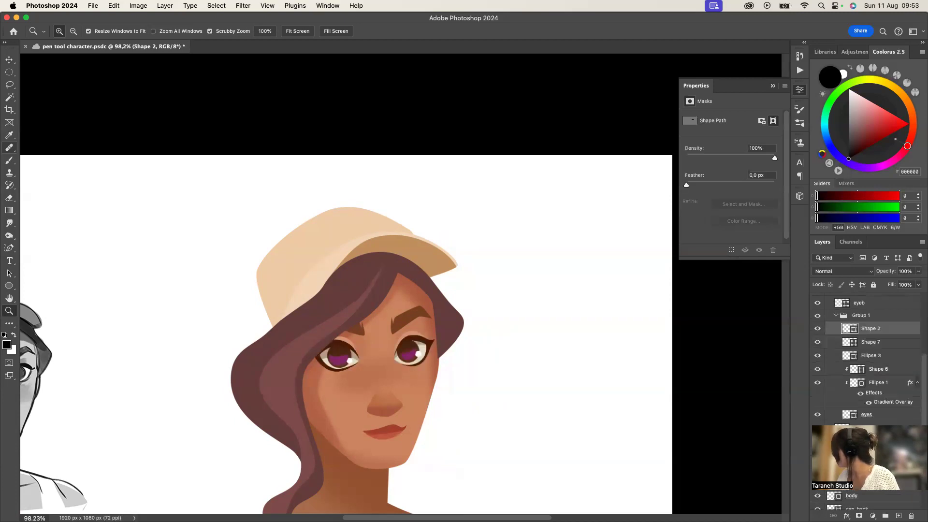
{"action": "left_click_drag", "start_coordinate": [864, 399], "coordinate": [865, 389]}
{"action": "scroll", "coordinate": [868, 357], "scroll_direction": "up", "scroll_amount": 4}
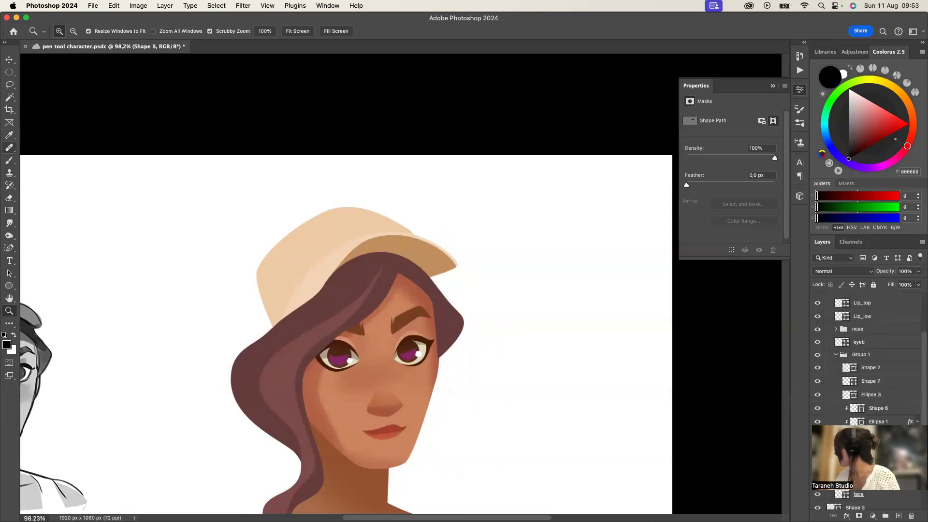
Darken the Shape 8 eyelid fill to b86c4e
{"action": "double_click", "coordinate": [846, 467]}
{"action": "left_click", "coordinate": [636, 312]}
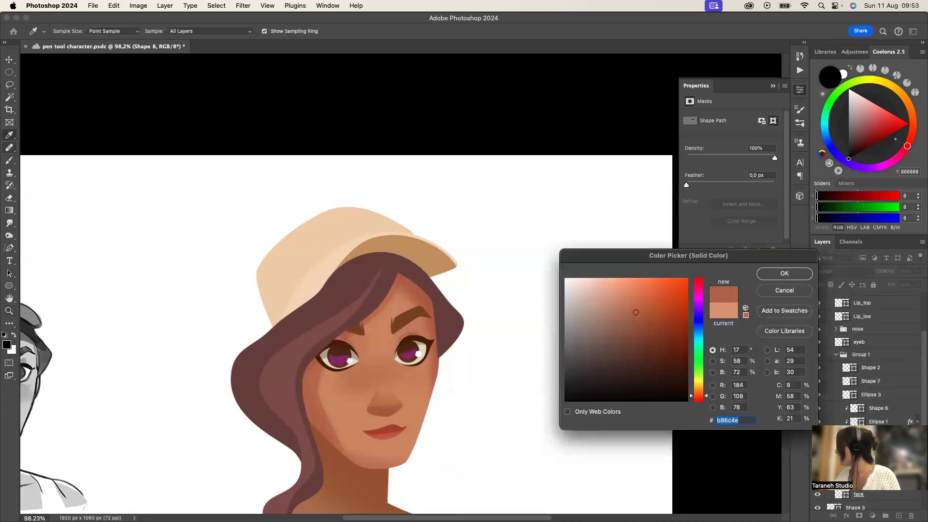
{"action": "key", "text": "Return"}
{"action": "key", "text": "z"}
Collapse Group 1 and rename it eyes
{"action": "left_click", "coordinate": [836, 355]}
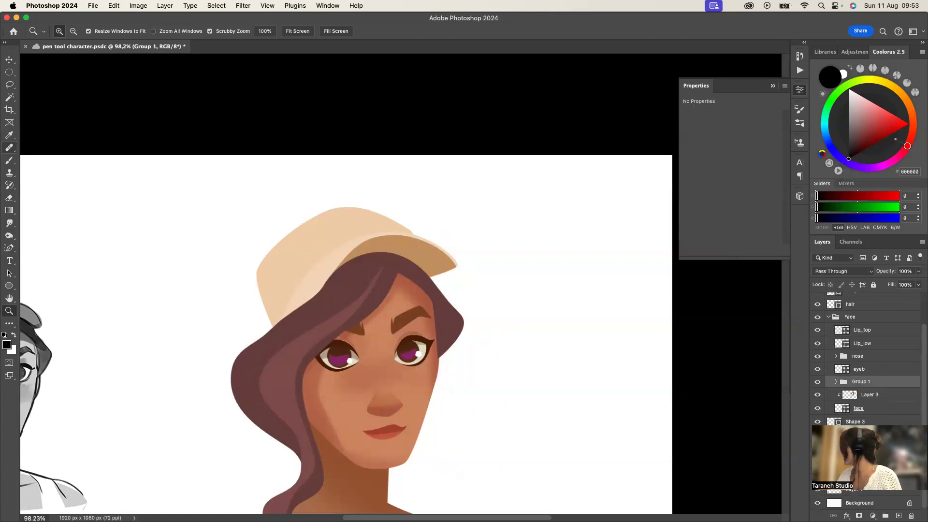
{"action": "left_click", "coordinate": [819, 381]}
{"action": "double_click", "coordinate": [862, 382]}
{"action": "type", "text": "eyes"}
{"action": "key", "text": "Return"}
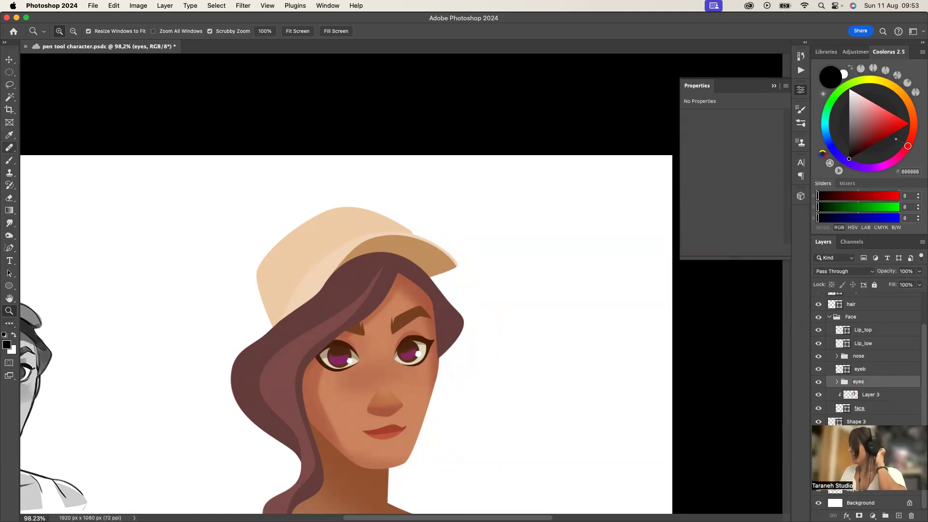
Select the hair layer and recolor its fill to the eyeliner's dark brown 4e1d00
{"action": "left_click_drag", "start_coordinate": [464, 360], "coordinate": [416, 360]}
{"action": "left_click_drag", "start_coordinate": [445, 402], "coordinate": [467, 401]}
{"action": "key", "text": "b"}
{"action": "right_click", "coordinate": [459, 323]}
{"action": "left_click", "coordinate": [459, 323]}
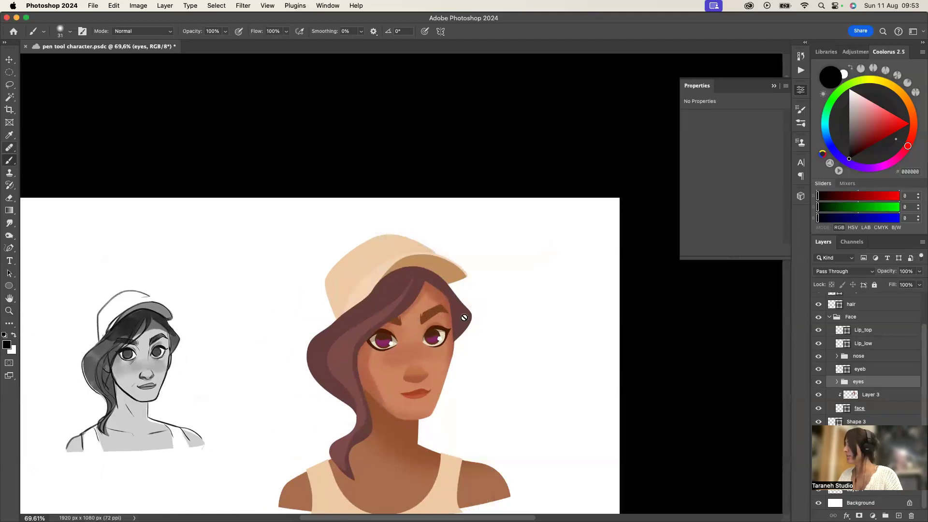
{"action": "left_click", "coordinate": [9, 60]}
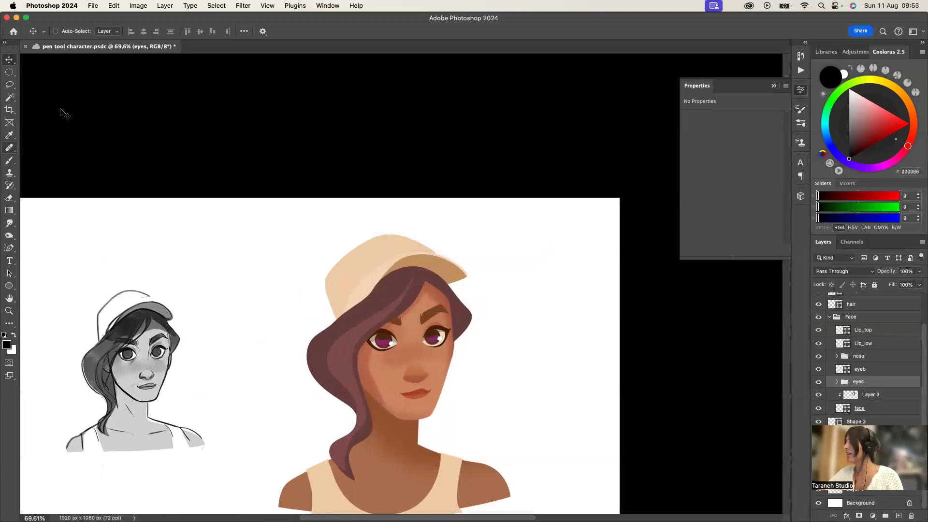
{"action": "left_click", "coordinate": [467, 323], "text": "super"}
{"action": "right_click", "coordinate": [466, 320]}
{"action": "left_click", "coordinate": [481, 326]}
{"action": "double_click", "coordinate": [834, 305]}
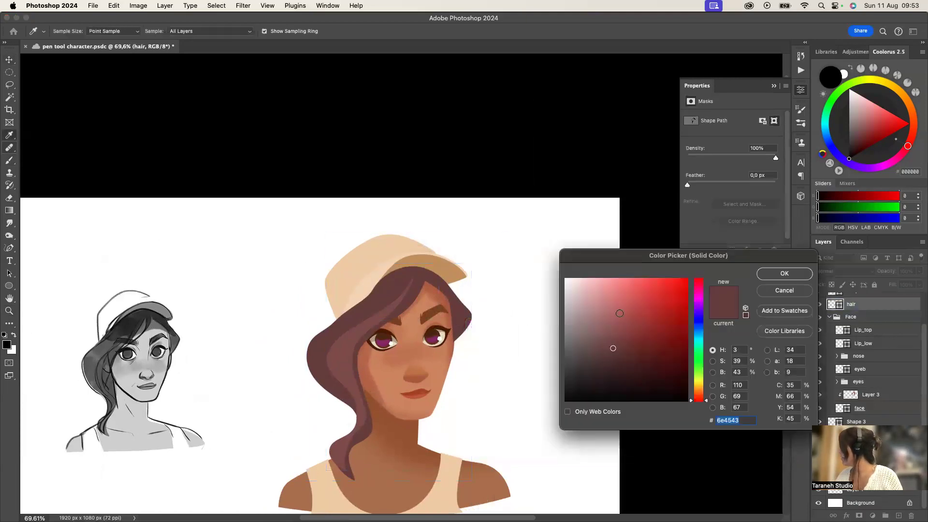
{"action": "left_click", "coordinate": [463, 345]}
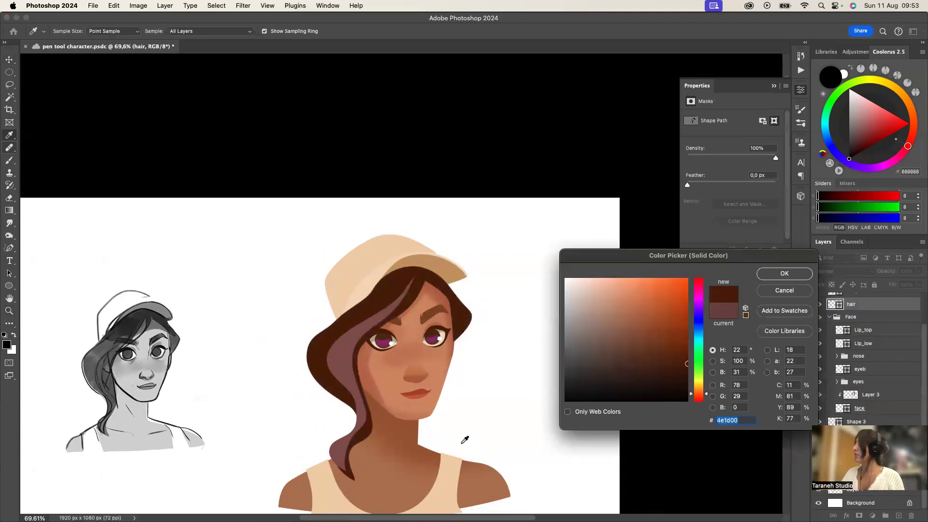
{"action": "left_click", "coordinate": [784, 274]}
Select the Shape 4 hair strand layer and hide it
{"action": "right_click", "coordinate": [345, 341]}
{"action": "left_click", "coordinate": [363, 348]}
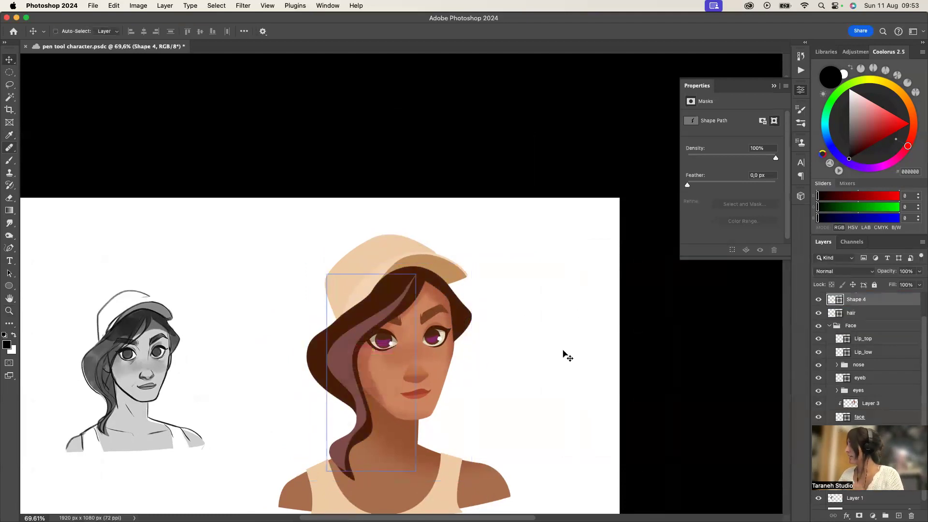
{"action": "left_click", "coordinate": [815, 302]}
Draw two reddish-brown hair highlight shapes with the Pen tool: a swept fringe about 319 px wide and a smaller strand opposite about 104 px wide
{"action": "left_click", "coordinate": [10, 249]}
{"action": "mouse_move", "coordinate": [331, 323]}
{"action": "left_mouse_down"}
{"action": "mouse_move", "coordinate": [339, 329]}
{"action": "mouse_move", "coordinate": [418, 296]}
{"action": "mouse_move", "coordinate": [365, 338]}
{"action": "mouse_move", "coordinate": [313, 355]}
{"action": "mouse_move", "coordinate": [331, 323]}
{"action": "left_mouse_up"}
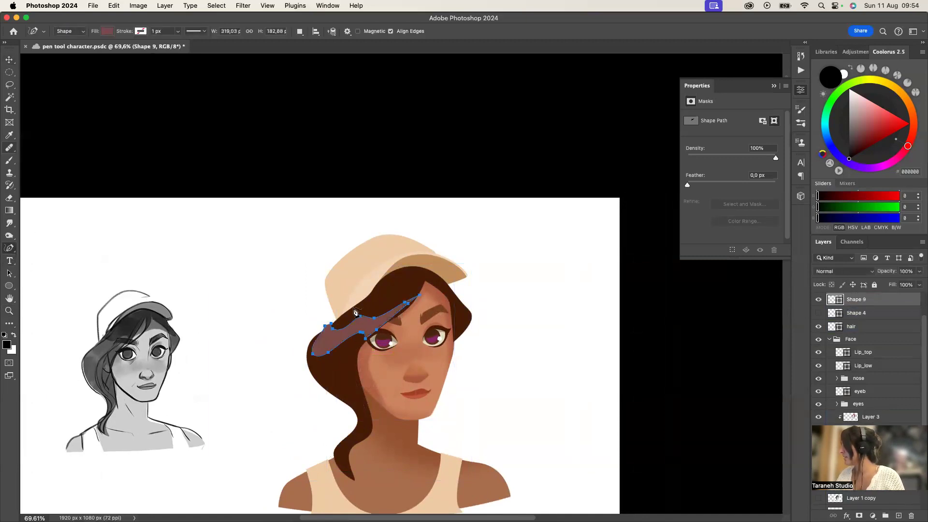
{"action": "mouse_move", "coordinate": [446, 292]}
{"action": "left_mouse_down"}
{"action": "mouse_move", "coordinate": [470, 314]}
{"action": "mouse_move", "coordinate": [451, 287]}
{"action": "left_mouse_up"}
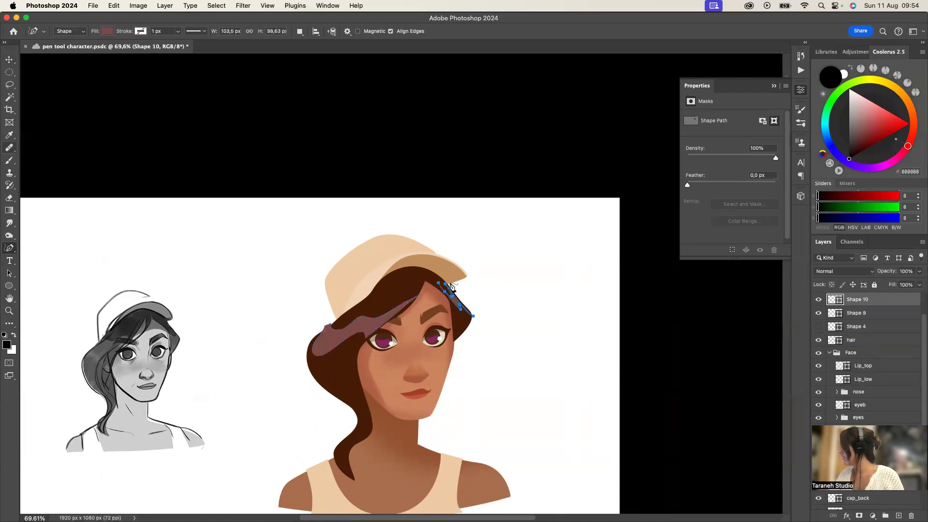
Merge the Shape 9 and Shape 10 highlights into one layer and clip it to the hair layer
{"action": "left_click", "coordinate": [865, 314], "text": "shift"}
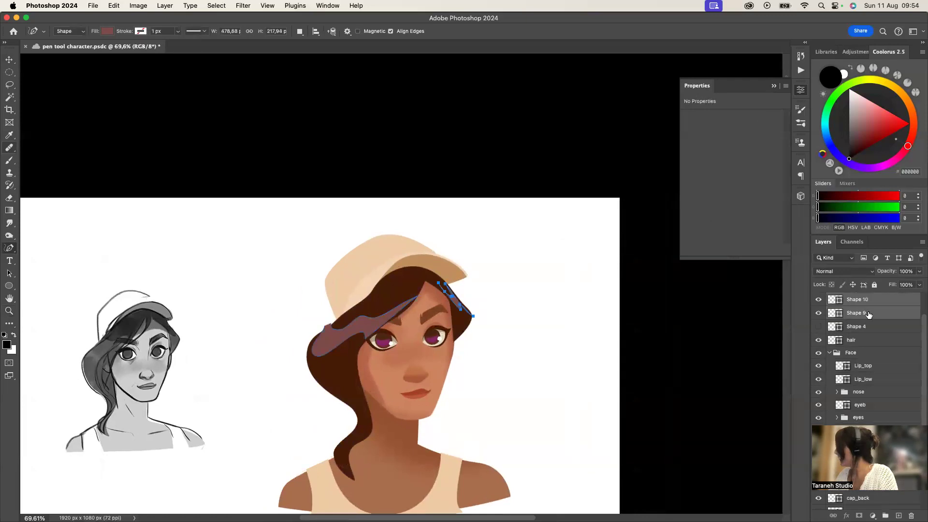
{"action": "key", "text": "cmd+e"}
{"action": "right_click", "coordinate": [875, 318]}
{"action": "left_click", "coordinate": [815, 381]}
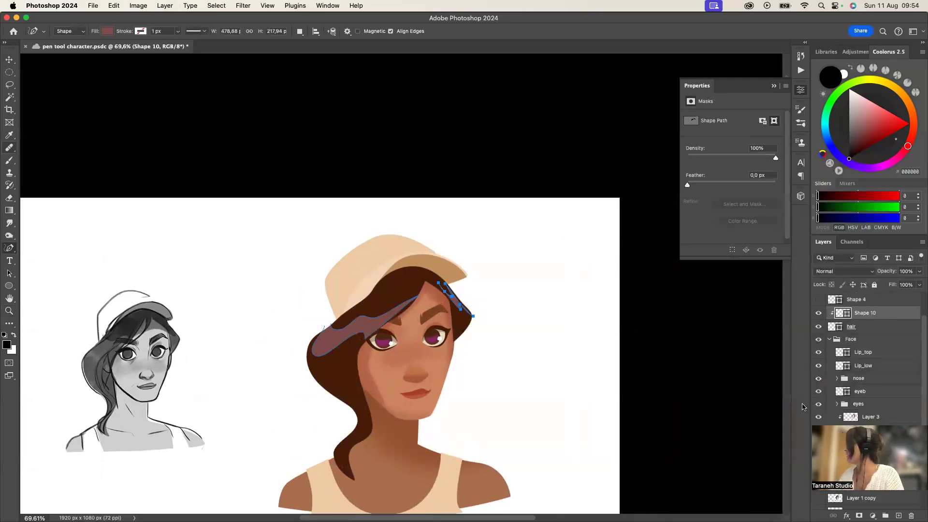
Refine the fringe highlight's anchor points along the parting and lower the Shape 10 layer's opacity to 55%
{"action": "left_click_drag", "start_coordinate": [9, 248], "coordinate": [48, 246]}
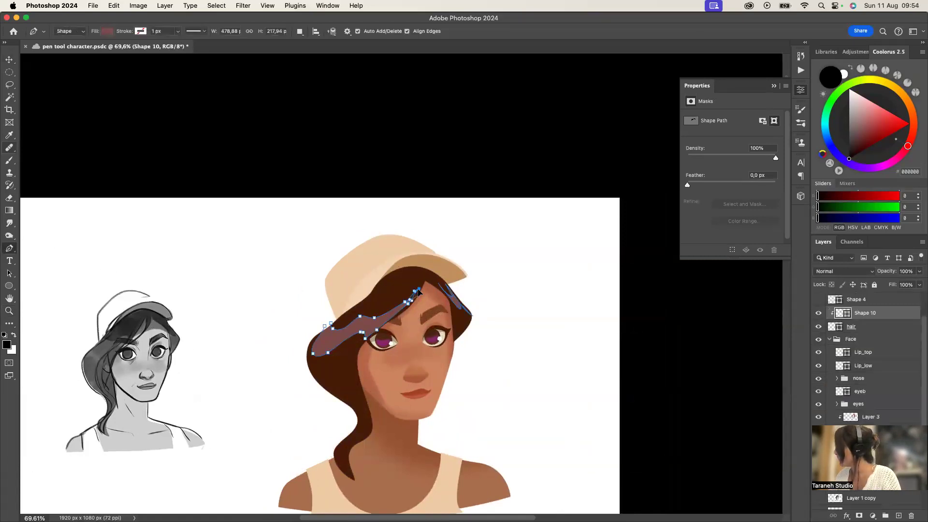
{"action": "left_click_drag", "start_coordinate": [375, 327], "coordinate": [408, 305]}
{"action": "key", "text": "Escape"}
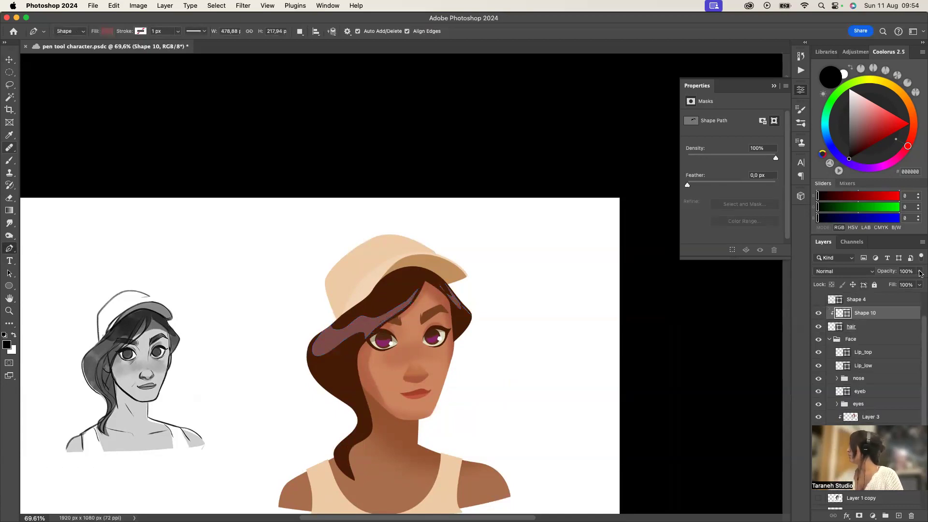
{"action": "left_click", "coordinate": [919, 272]}
{"action": "left_click_drag", "start_coordinate": [904, 284], "coordinate": [900, 284]}
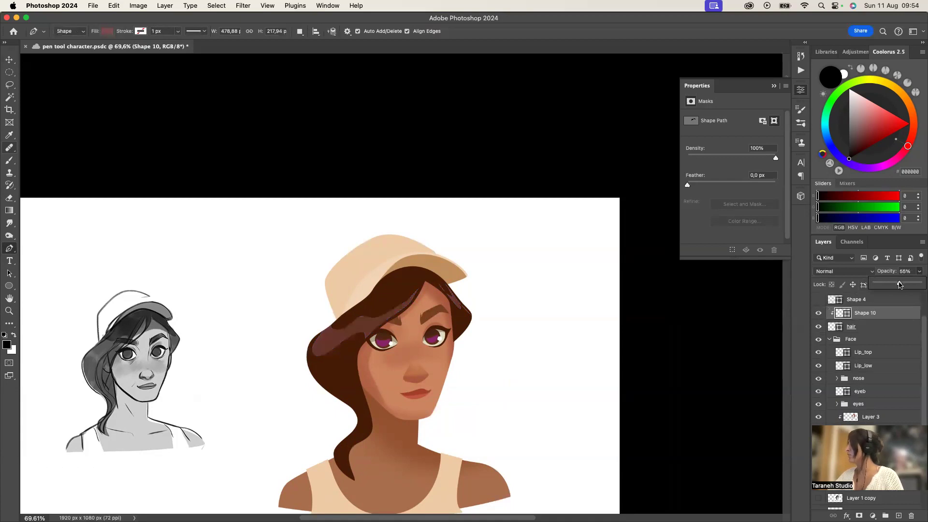
Switch to the Brush tool and add a new layer clipped to the hair, beneath the Shape 10 highlight
{"action": "left_click", "coordinate": [9, 85]}
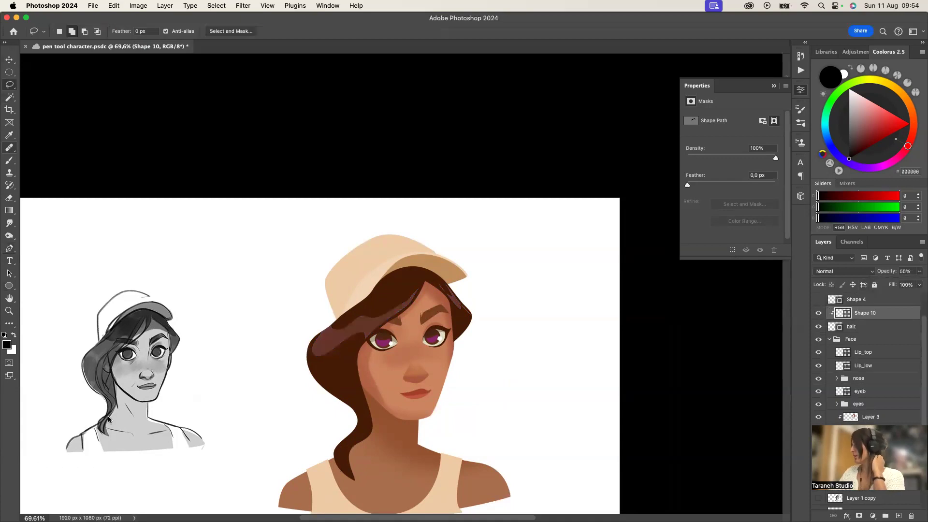
{"action": "key", "text": "b"}
{"action": "right_click", "coordinate": [360, 353]}
{"action": "key", "text": "Escape"}
{"action": "key", "text": "alt+bracketleft"}
{"action": "key", "text": "alt+shift+super+n"}
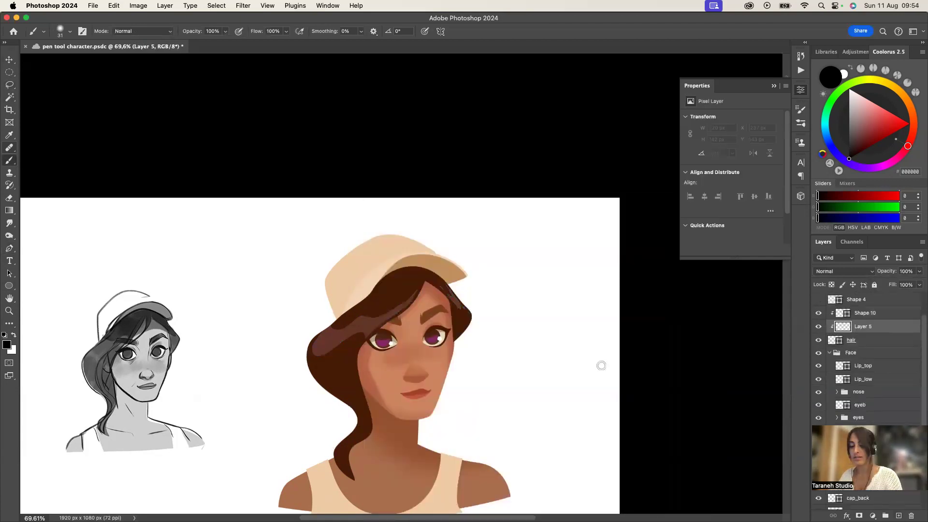
Paint soft 6e3c2e highlights on the fringe, the opposite side lock and the ponytail end with a size 105 brush
{"action": "right_click", "coordinate": [404, 312]}
{"action": "left_click_drag", "start_coordinate": [484, 219], "coordinate": [498, 220]}
{"action": "left_click", "coordinate": [500, 241]}
{"action": "left_click", "coordinate": [491, 219]}
{"action": "left_click", "coordinate": [364, 324], "text": "alt"}
{"action": "left_click_drag", "start_coordinate": [369, 310], "coordinate": [335, 342]}
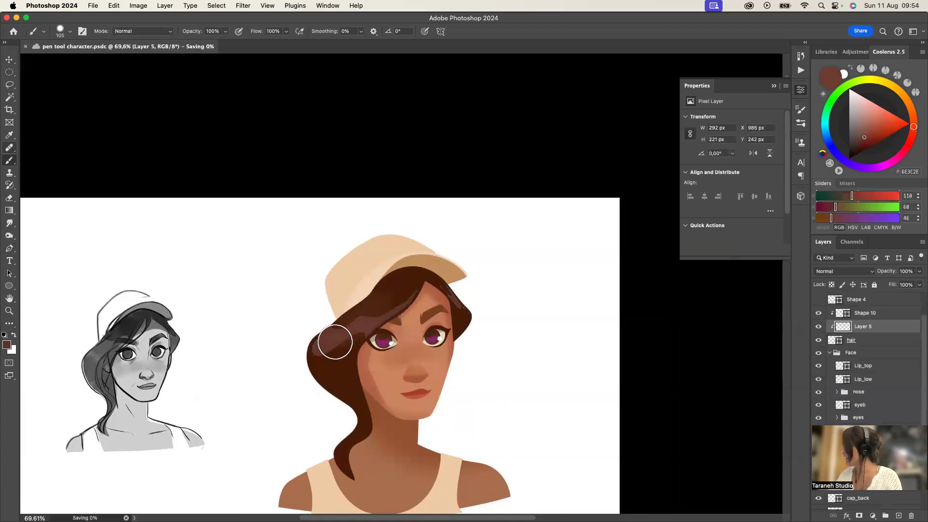
{"action": "left_click_drag", "start_coordinate": [442, 286], "coordinate": [471, 331]}
{"action": "left_click_drag", "start_coordinate": [344, 427], "coordinate": [348, 452]}
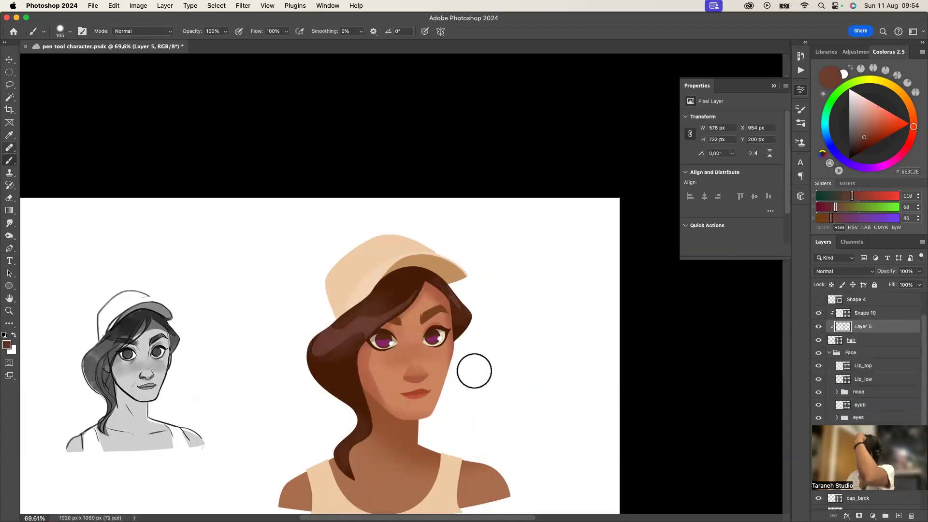
Adjust the hair shape's path along the parting above the forehead
{"action": "left_click_drag", "start_coordinate": [9, 248], "coordinate": [38, 252]}
{"action": "left_click", "coordinate": [865, 313]}
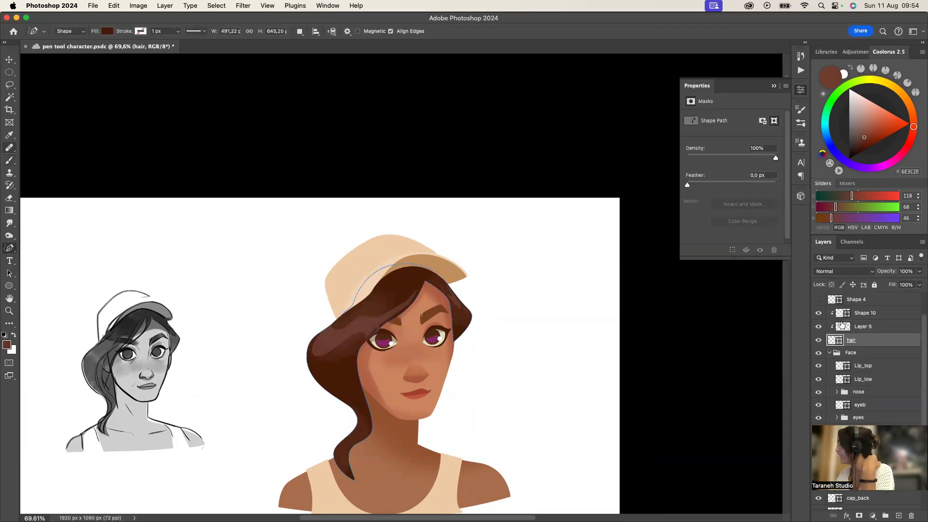
{"action": "left_click_drag", "start_coordinate": [13, 248], "coordinate": [35, 247]}
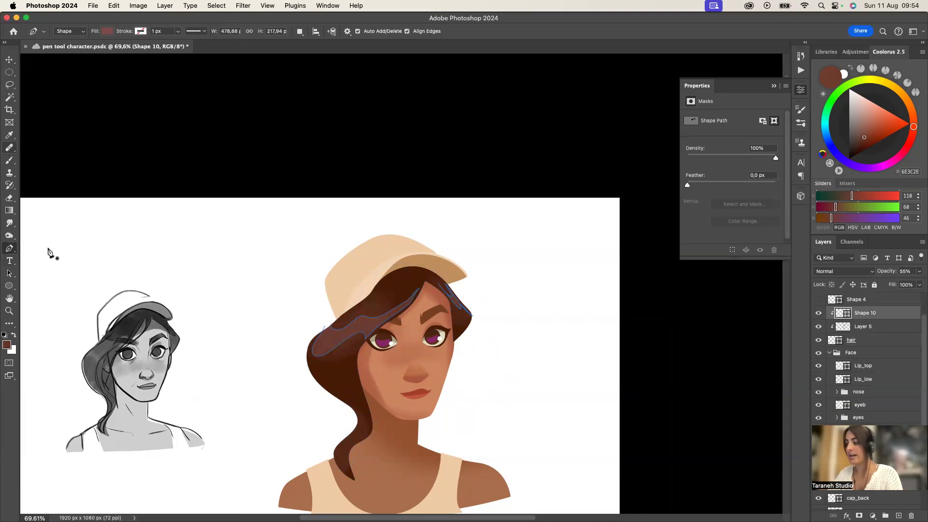
{"action": "left_click", "coordinate": [419, 294], "text": "super"}
{"action": "left_click", "coordinate": [427, 277], "text": "super"}
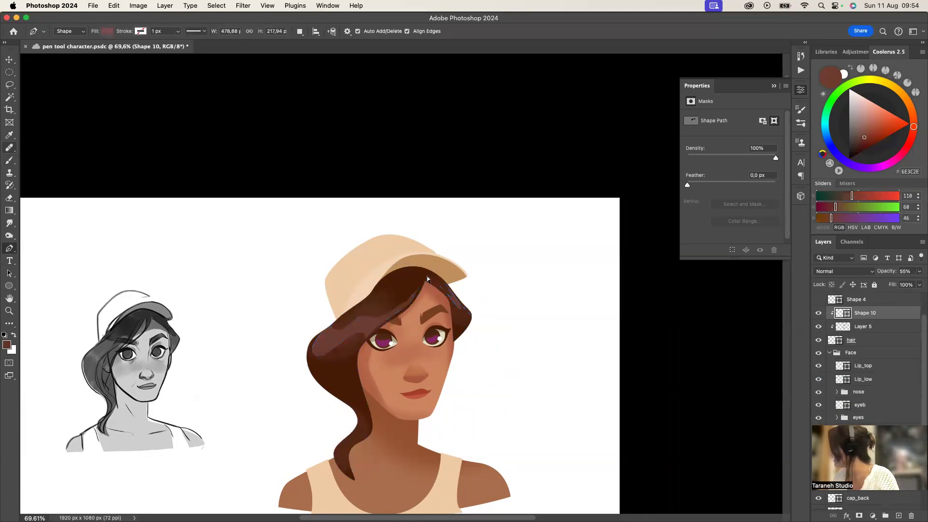
{"action": "left_click", "coordinate": [843, 341]}
{"action": "left_click", "coordinate": [407, 315], "text": "super"}
{"action": "left_click", "coordinate": [411, 307]}
{"action": "left_click_drag", "start_coordinate": [411, 307], "coordinate": [408, 301]}
Draw a dark loose strand about 184 by 179 px from the parting across the forehead and move its layer above Shape 4, unclipped
{"action": "left_click_drag", "start_coordinate": [9, 248], "coordinate": [49, 261]}
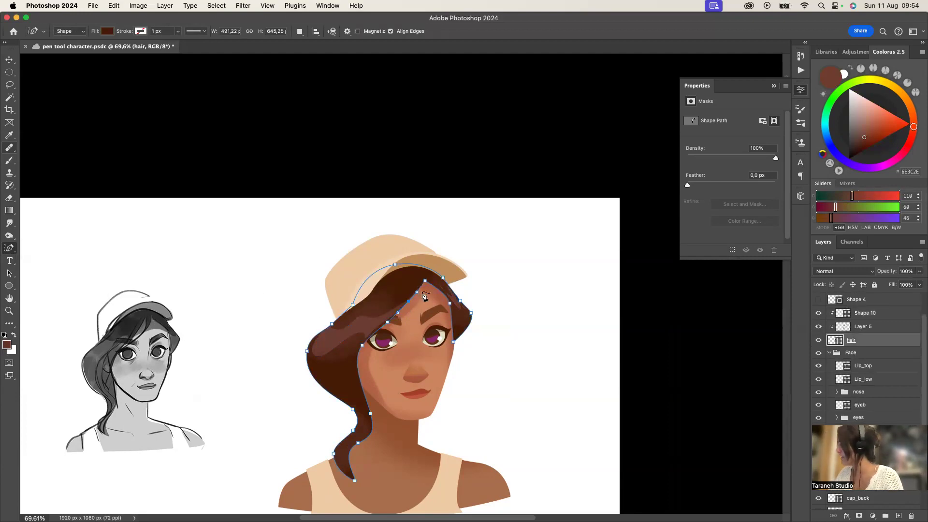
{"action": "left_click_drag", "start_coordinate": [431, 298], "coordinate": [424, 272]}
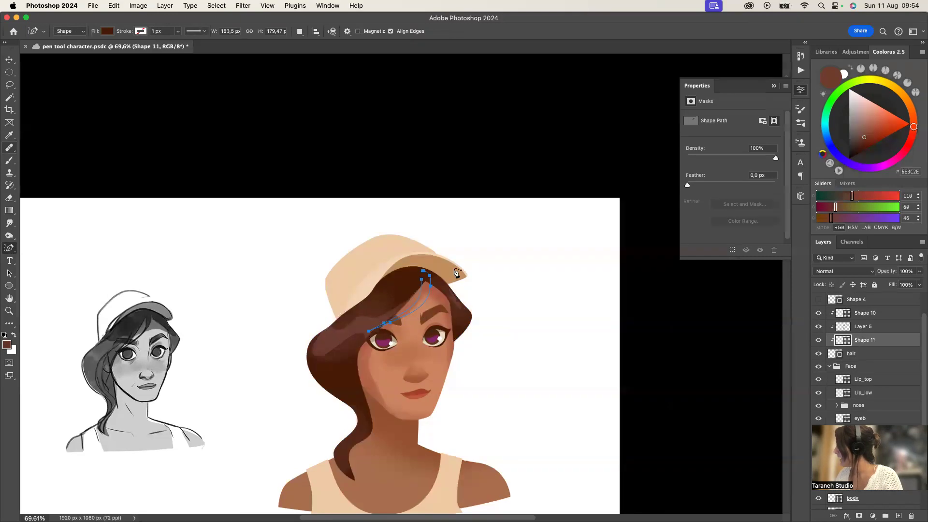
{"action": "mouse_move", "coordinate": [858, 344]}
{"action": "left_mouse_down"}
{"action": "mouse_move", "coordinate": [859, 303]}
{"action": "mouse_move", "coordinate": [832, 308]}
{"action": "left_mouse_up"}
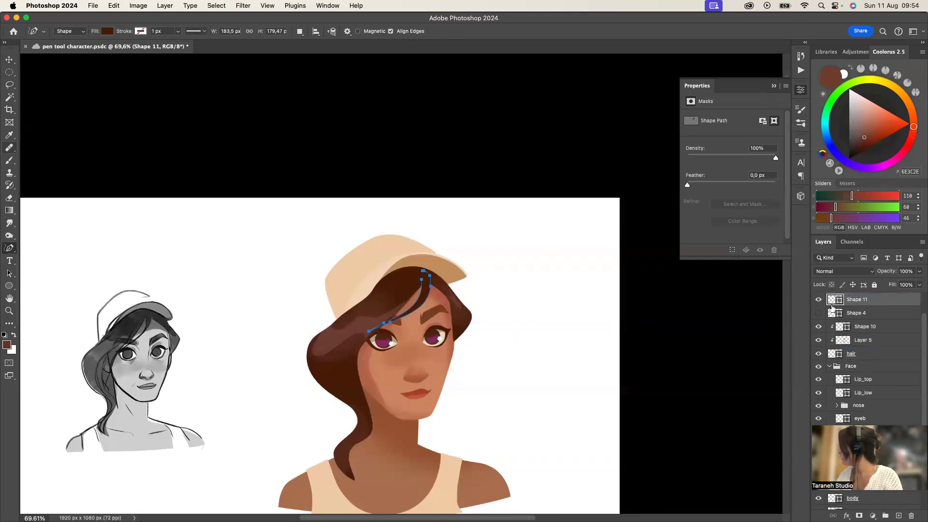
{"action": "left_click", "coordinate": [830, 332], "text": "alt"}
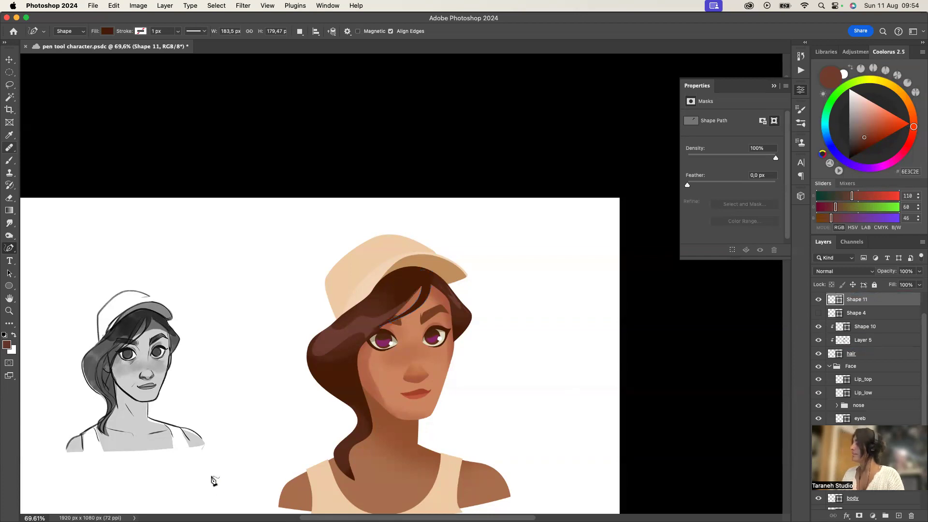
Extend and reshape the lower end of the loose forehead strand to about 196 by 209 px
{"action": "left_click", "coordinate": [377, 329]}
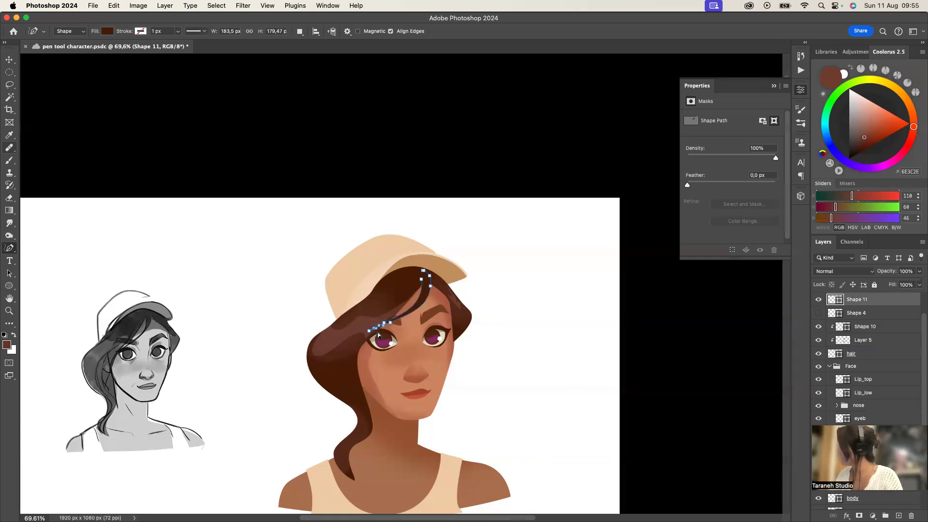
{"action": "left_click_drag", "start_coordinate": [365, 338], "coordinate": [363, 348]}
{"action": "key", "text": "Escape"}
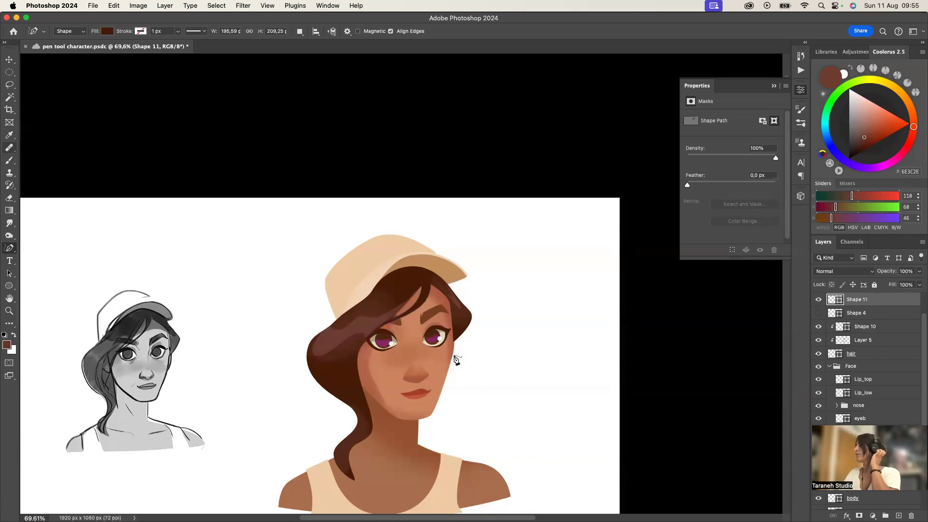
Draw three thin dark-brown strand shapes on separate layers over the fringe highlight and down the side hair
{"action": "key", "text": "z"}
{"action": "mouse_move", "coordinate": [442, 297]}
{"action": "left_mouse_down"}
{"action": "mouse_move", "coordinate": [508, 279]}
{"action": "mouse_move", "coordinate": [441, 307]}
{"action": "mouse_move", "coordinate": [480, 324]}
{"action": "mouse_move", "coordinate": [450, 312]}
{"action": "left_mouse_up"}
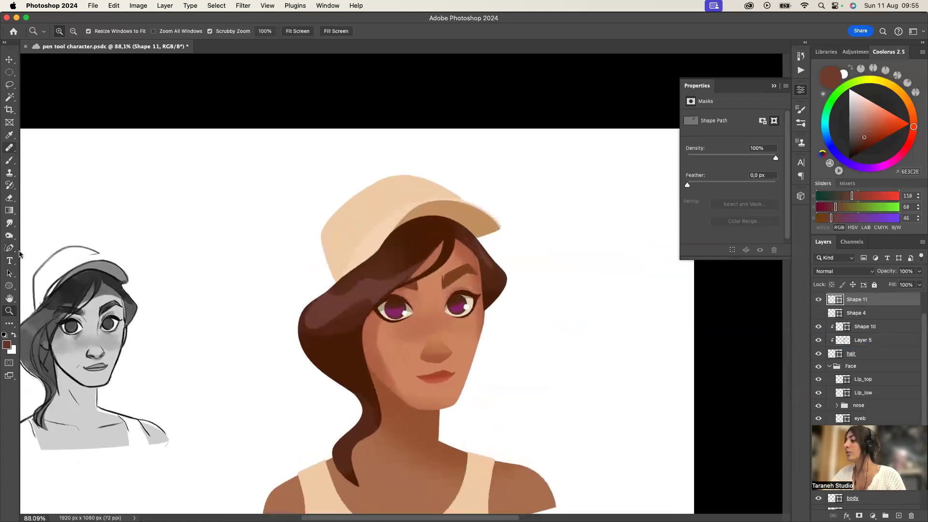
{"action": "left_click", "coordinate": [10, 248]}
{"action": "mouse_move", "coordinate": [415, 255]}
{"action": "left_mouse_down"}
{"action": "mouse_move", "coordinate": [345, 387]}
{"action": "mouse_move", "coordinate": [342, 326]}
{"action": "mouse_move", "coordinate": [416, 250]}
{"action": "left_mouse_up"}
{"action": "mouse_move", "coordinate": [381, 261]}
{"action": "left_mouse_down"}
{"action": "mouse_move", "coordinate": [331, 297]}
{"action": "mouse_move", "coordinate": [406, 231]}
{"action": "left_mouse_up"}
{"action": "mouse_move", "coordinate": [371, 299]}
{"action": "left_mouse_down"}
{"action": "mouse_move", "coordinate": [365, 311]}
{"action": "mouse_move", "coordinate": [377, 293]}
{"action": "left_mouse_up"}
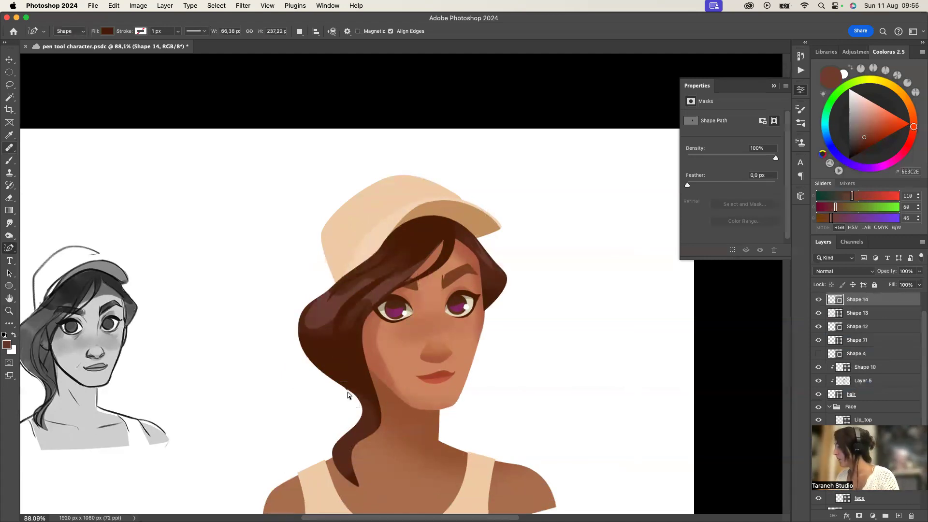
Select the Shape 12 strand and pull its lower end inside the hair outline
{"action": "left_click", "coordinate": [818, 329]}
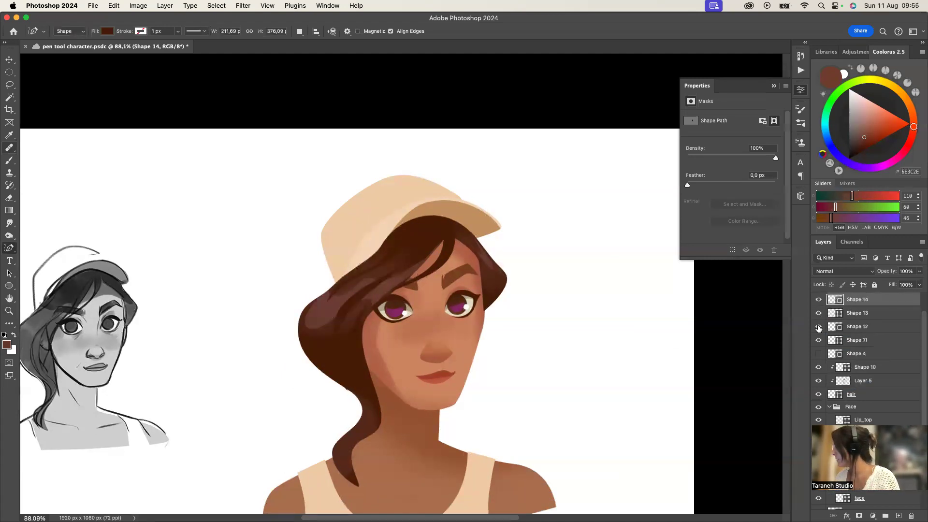
{"action": "left_click", "coordinate": [866, 324]}
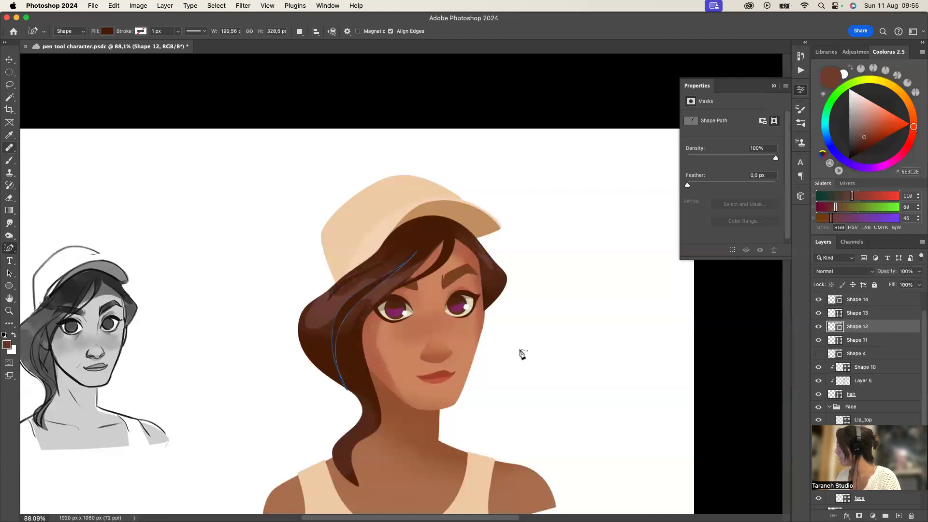
{"action": "left_click_drag", "start_coordinate": [351, 388], "coordinate": [353, 385]}
{"action": "left_click_drag", "start_coordinate": [347, 391], "coordinate": [358, 385]}
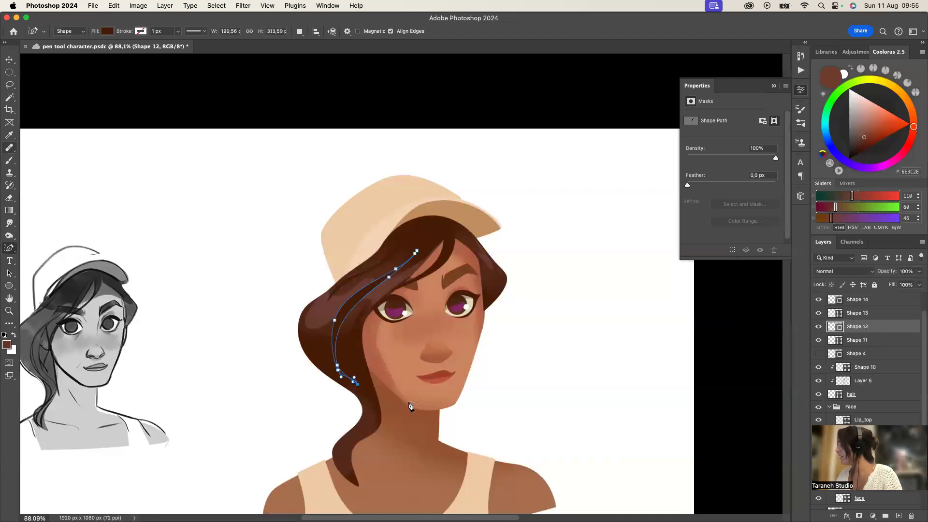
Draw a thin strand about 76 by 298 px down the ponytail on a new layer and change its fill to reddish brown
{"action": "left_click", "coordinate": [899, 515]}
{"action": "mouse_move", "coordinate": [347, 345]}
{"action": "left_mouse_down"}
{"action": "mouse_move", "coordinate": [377, 417]}
{"action": "mouse_move", "coordinate": [352, 443]}
{"action": "mouse_move", "coordinate": [363, 385]}
{"action": "mouse_move", "coordinate": [348, 344]}
{"action": "left_mouse_up"}
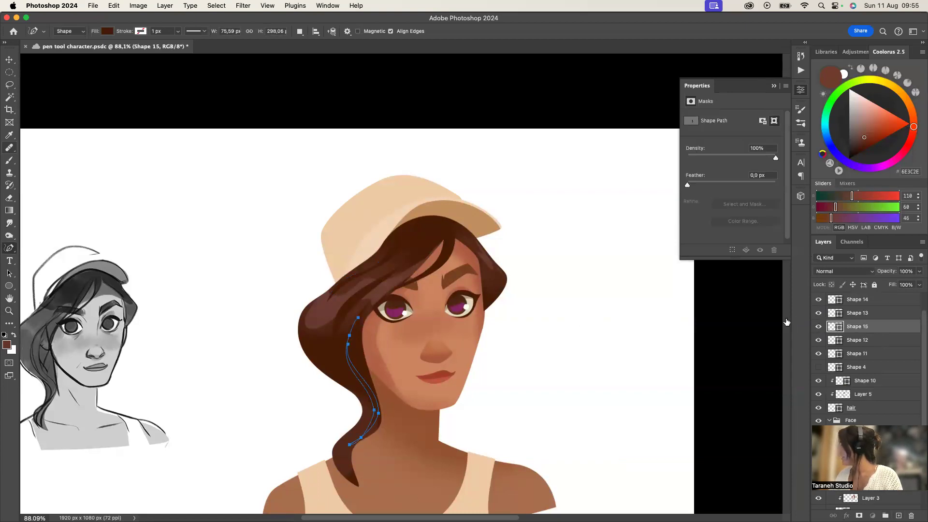
{"action": "double_click", "coordinate": [835, 327]}
{"action": "left_click", "coordinate": [418, 279]}
{"action": "left_click", "coordinate": [769, 274]}
Try adding a second light strand through the hair's outer side wave to Shape 15, and undo it
{"action": "left_click", "coordinate": [300, 31]}
{"action": "left_click", "coordinate": [338, 43]}
{"action": "mouse_move", "coordinate": [326, 339]}
{"action": "left_mouse_down"}
{"action": "mouse_move", "coordinate": [357, 389]}
{"action": "mouse_move", "coordinate": [321, 325]}
{"action": "left_mouse_up"}
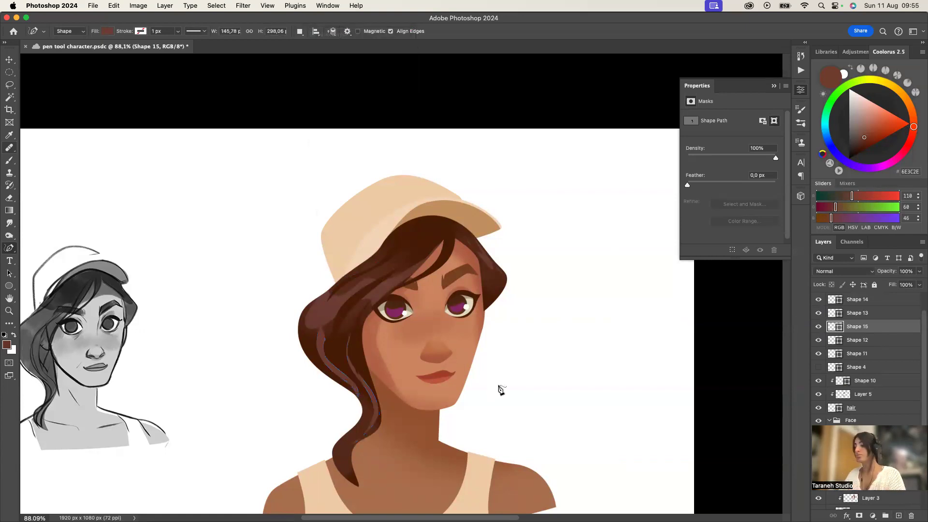
{"action": "key", "text": "super+z"}
Try a separate highlight shape about 72 by 160 px in the lower ponytail, and undo it along with the earlier ponytail strand
{"action": "mouse_move", "coordinate": [365, 397]}
{"action": "left_mouse_down"}
{"action": "mouse_move", "coordinate": [340, 450]}
{"action": "mouse_move", "coordinate": [365, 397]}
{"action": "left_mouse_up"}
{"action": "key", "text": "Return"}
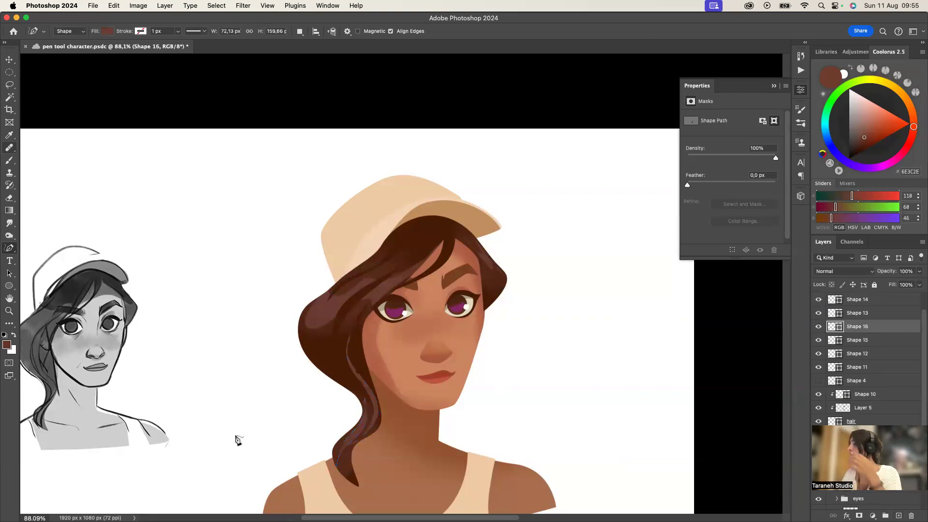
{"action": "key", "text": "z"}
{"action": "left_click_drag", "start_coordinate": [363, 441], "coordinate": [338, 456]}
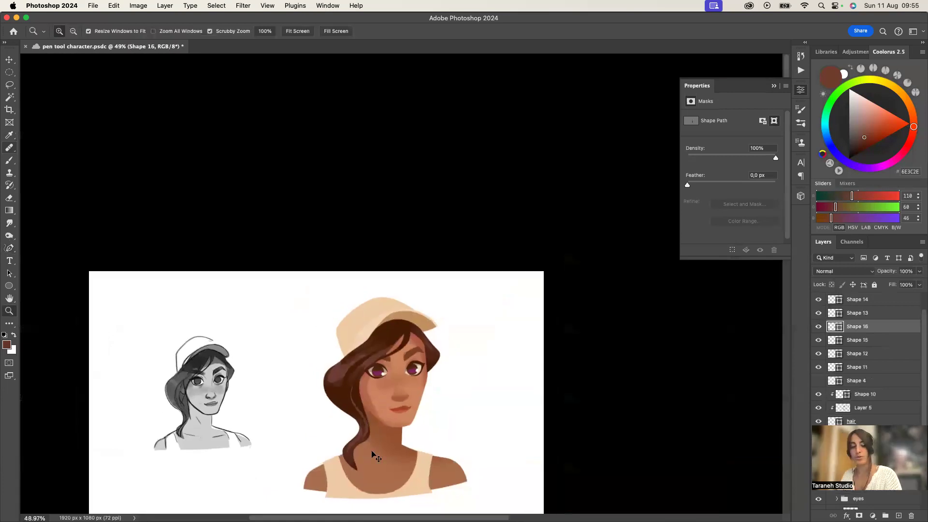
{"action": "key", "text": "super+z"}
{"action": "left_click_drag", "start_coordinate": [384, 434], "coordinate": [421, 413]}
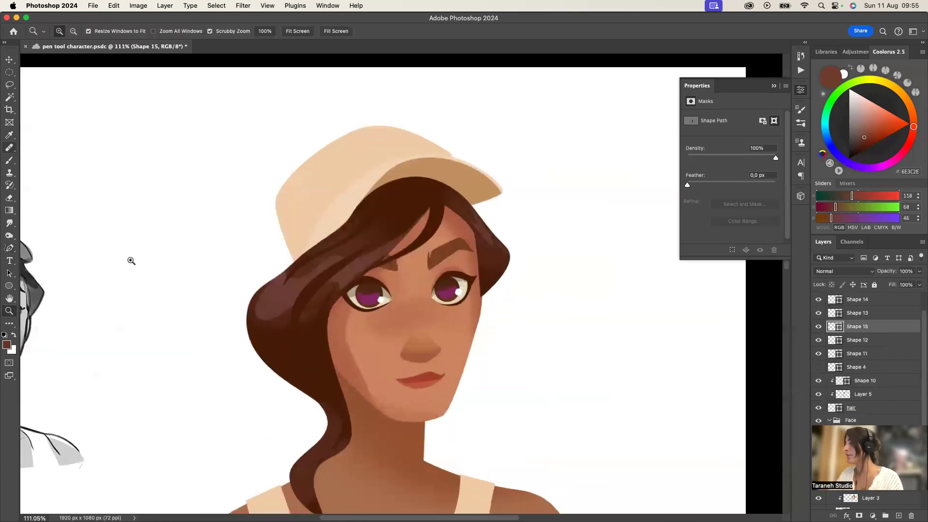
{"action": "key", "text": "super+z"}
Draw a reddish-brown highlight about 179 by 277 px over the ponytail and place it between Shape 10 and Layer 5, clipped to the hair
{"action": "left_click", "coordinate": [11, 249]}
{"action": "mouse_move", "coordinate": [249, 355]}
{"action": "left_mouse_down"}
{"action": "mouse_move", "coordinate": [324, 392]}
{"action": "mouse_move", "coordinate": [329, 446]}
{"action": "mouse_move", "coordinate": [345, 435]}
{"action": "mouse_move", "coordinate": [304, 495]}
{"action": "mouse_move", "coordinate": [291, 491]}
{"action": "mouse_move", "coordinate": [284, 399]}
{"action": "left_mouse_up"}
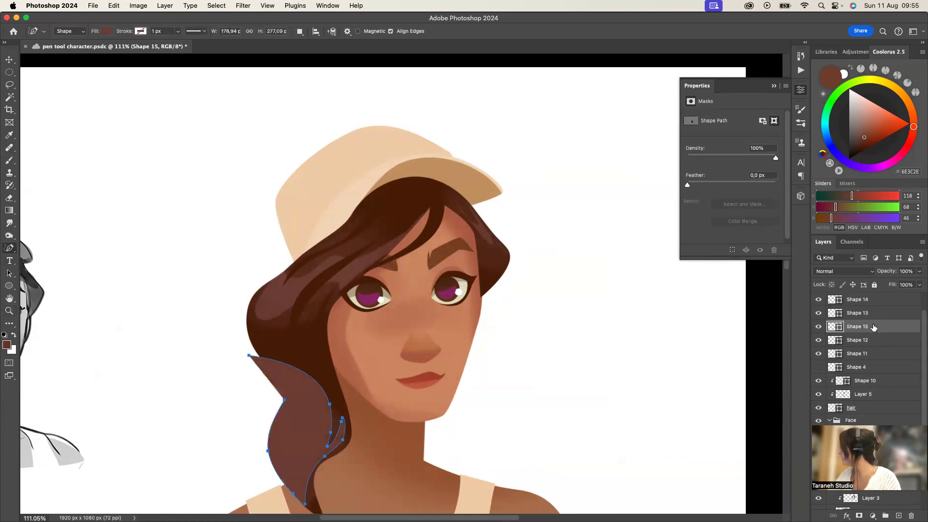
{"action": "left_click_drag", "start_coordinate": [860, 370], "coordinate": [862, 389]}
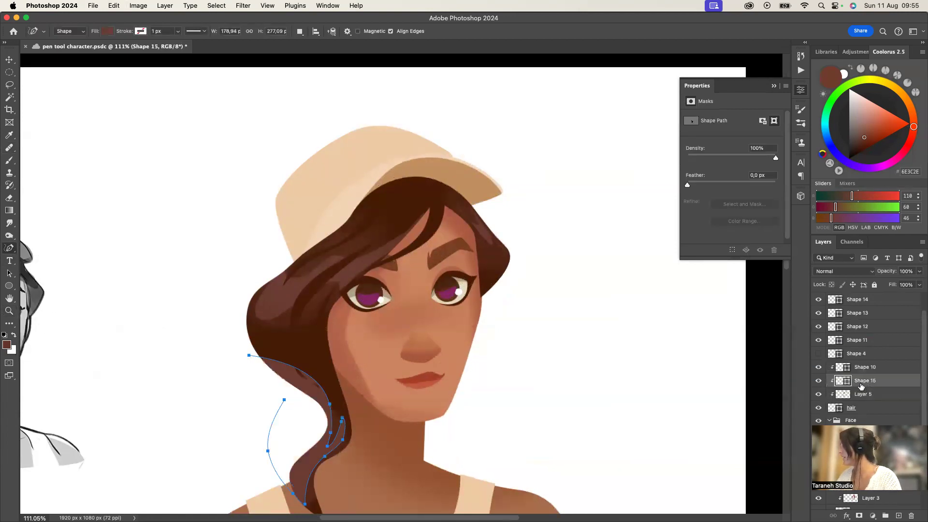
Reshape the ponytail highlight's upper curve by adjusting its anchor handles to follow the hair's outer edge
{"action": "left_click", "coordinate": [314, 382]}
{"action": "left_click_drag", "start_coordinate": [305, 384], "coordinate": [337, 413]}
{"action": "left_click", "coordinate": [304, 387]}
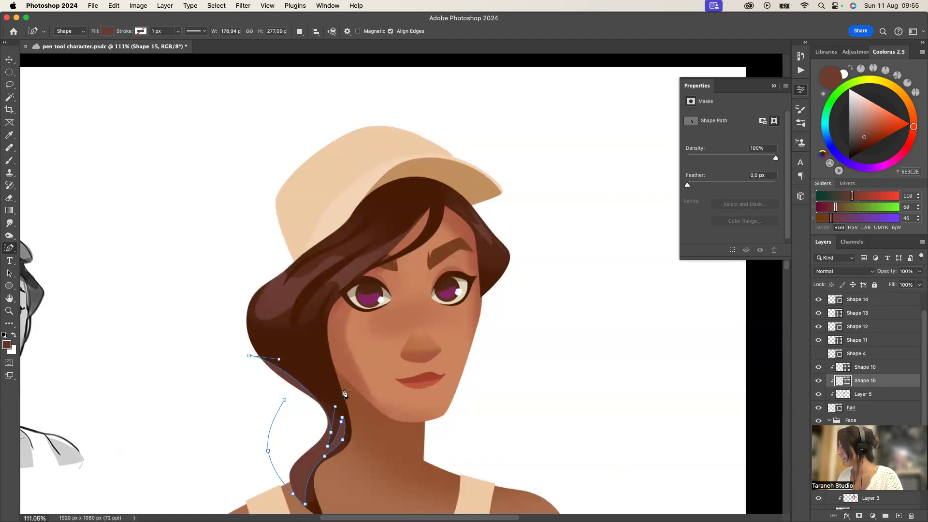
{"action": "left_click_drag", "start_coordinate": [336, 406], "coordinate": [342, 386]}
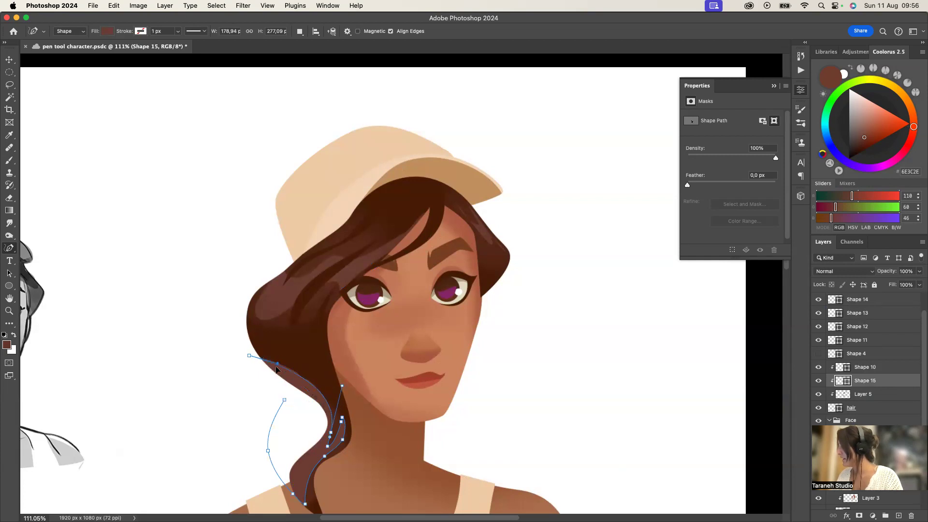
{"action": "left_click_drag", "start_coordinate": [276, 368], "coordinate": [271, 380]}
{"action": "key", "text": "Escape"}
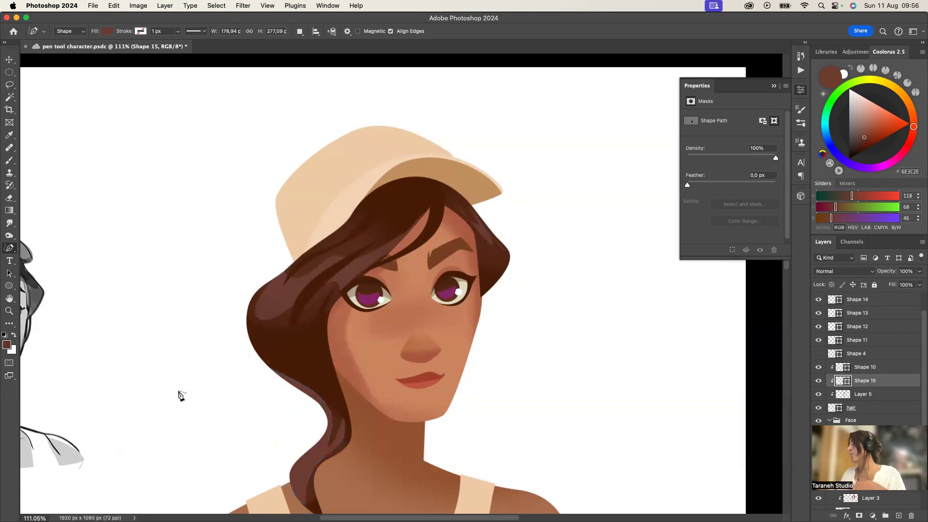
Draw a reddish-brown neck shadow shape about 379 by 283 px beneath the chin, directly above the body shading in Layer 2
{"action": "key", "text": "z"}
{"action": "left_click", "coordinate": [349, 367], "text": "alt"}
{"action": "left_click_drag", "start_coordinate": [349, 367], "coordinate": [335, 368]}
{"action": "left_click_drag", "start_coordinate": [418, 420], "coordinate": [442, 409]}
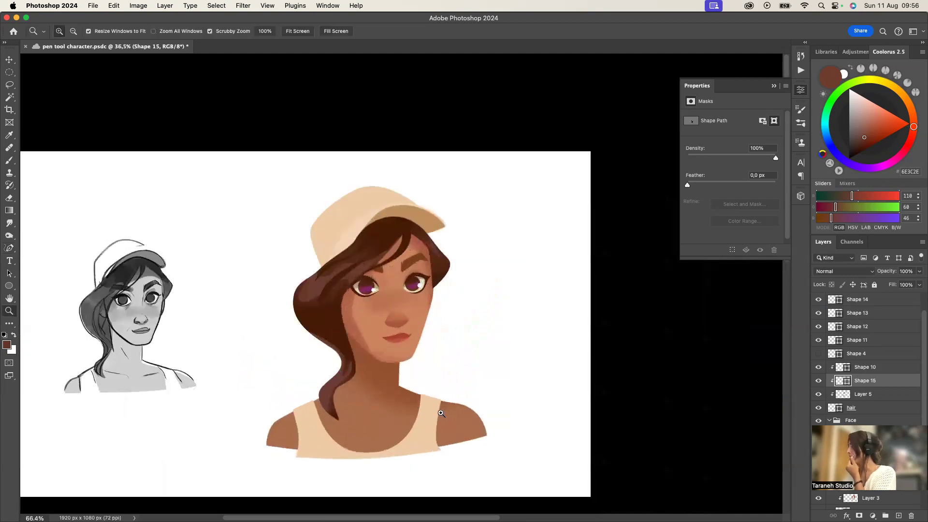
{"action": "key", "text": "v"}
{"action": "right_click", "coordinate": [370, 389]}
{"action": "left_click", "coordinate": [384, 391]}
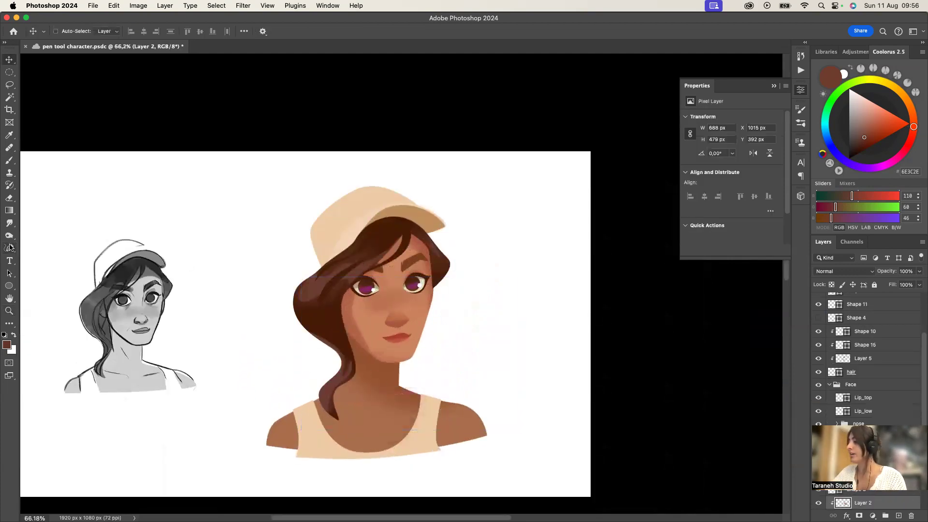
{"action": "left_click", "coordinate": [10, 247]}
{"action": "left_click", "coordinate": [36, 256]}
{"action": "mouse_move", "coordinate": [336, 355]}
{"action": "left_mouse_down"}
{"action": "mouse_move", "coordinate": [444, 380]}
{"action": "mouse_move", "coordinate": [323, 326]}
{"action": "left_mouse_up"}
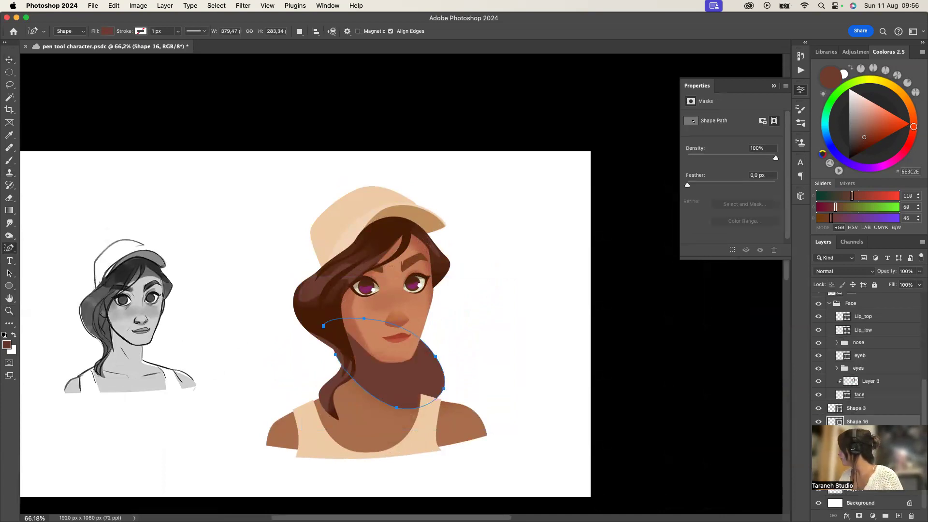
Set the neck shadow's opacity to 66% and change its fill to a redder brown
{"action": "left_click", "coordinate": [864, 428], "text": "alt"}
{"action": "left_click", "coordinate": [919, 274]}
{"action": "left_click_drag", "start_coordinate": [919, 283], "coordinate": [906, 284]}
{"action": "double_click", "coordinate": [843, 421]}
{"action": "left_click", "coordinate": [654, 333]}
{"action": "left_click", "coordinate": [785, 274]}
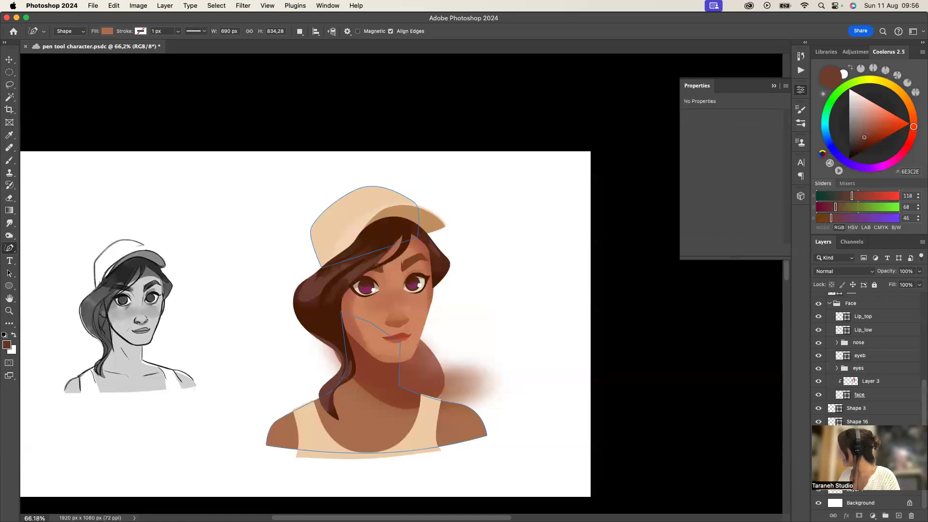
Clip the neck shadow and the soft shading beneath it to the body shape
{"action": "key", "text": "super+g"}
{"action": "left_click", "coordinate": [860, 437]}
{"action": "left_click", "coordinate": [861, 449], "text": "shift"}
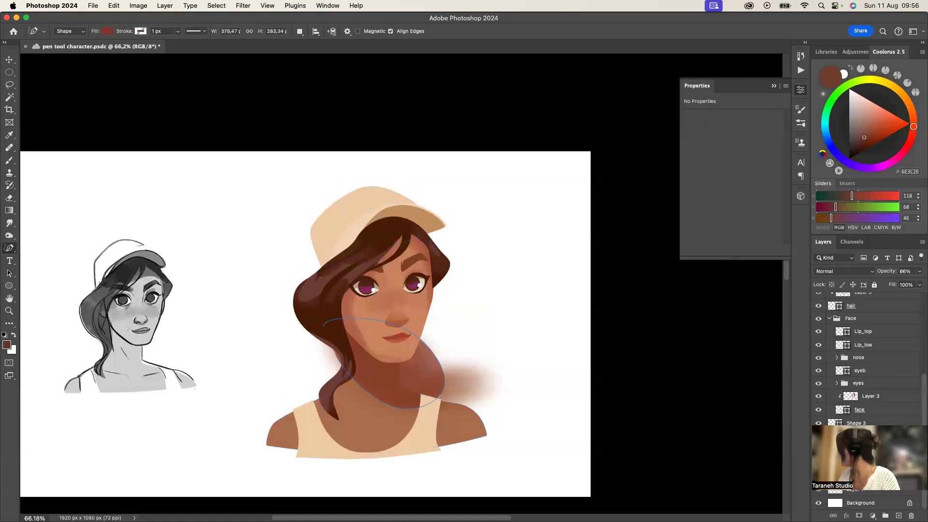
{"action": "right_click", "coordinate": [863, 450]}
{"action": "left_click", "coordinate": [803, 484]}
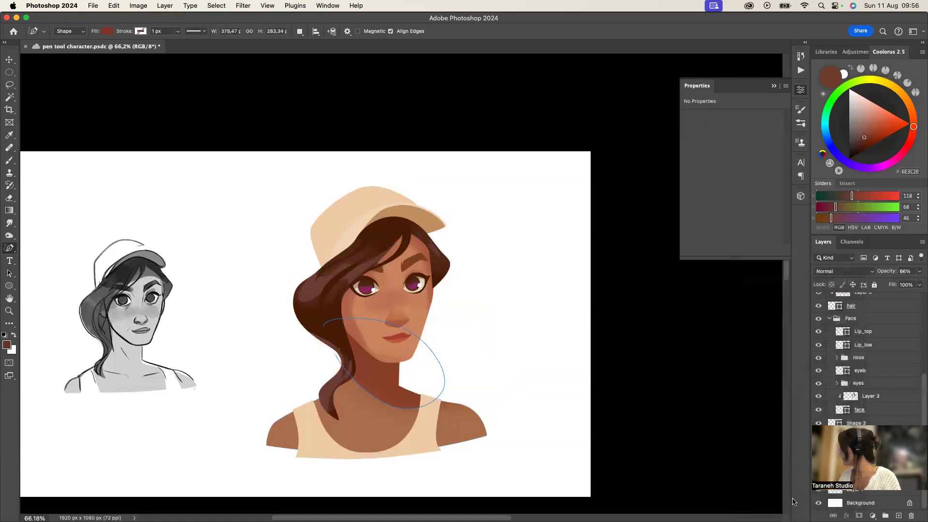
{"action": "key", "text": "Return"}
{"action": "left_click", "coordinate": [861, 451]}
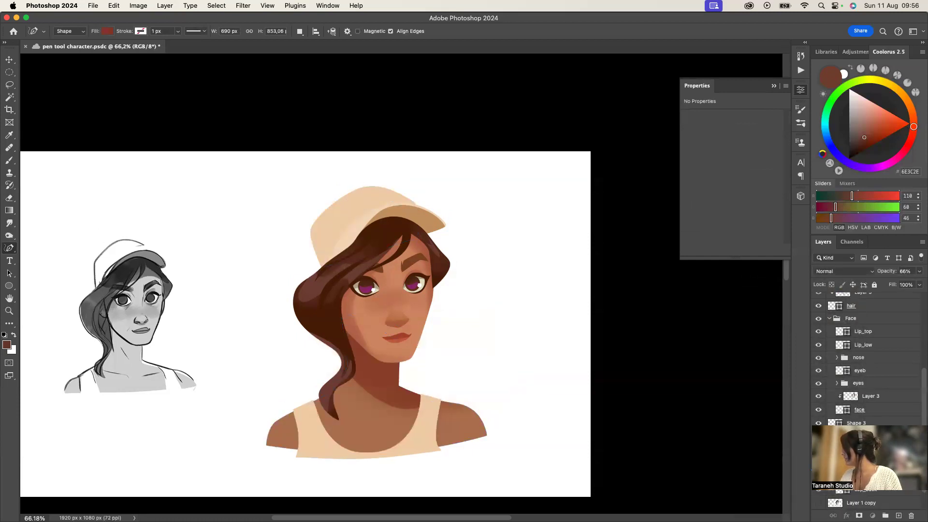
Try moving the tank top's Shape 3 to a different place in the layer order around Shape 16, and undo it
{"action": "left_click_drag", "start_coordinate": [858, 423], "coordinate": [860, 443]}
{"action": "key", "text": "Return"}
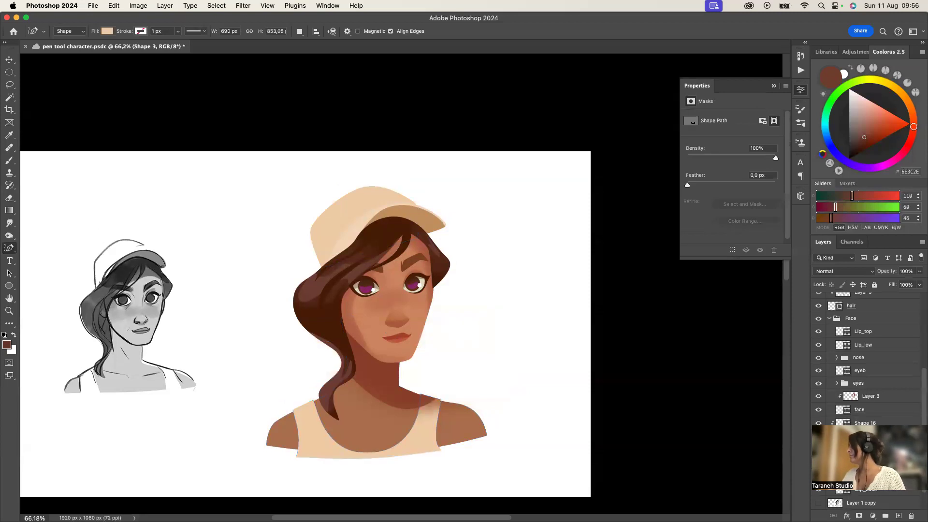
{"action": "key", "text": "super+z"}
{"action": "key", "text": "super+z"}
{"action": "key", "text": "super+z"}
{"action": "key", "text": "super+z"}
{"action": "key", "text": "super+z"}
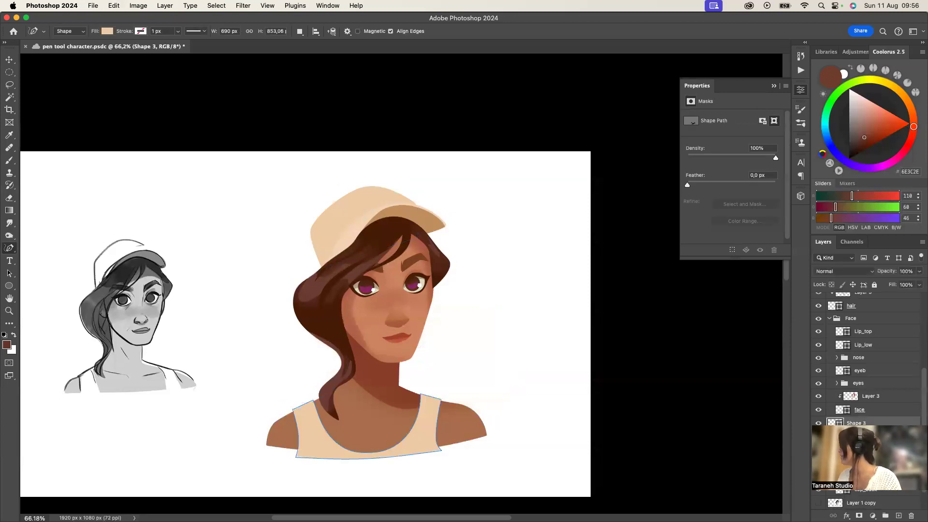
{"action": "key", "text": "super+shift+z"}
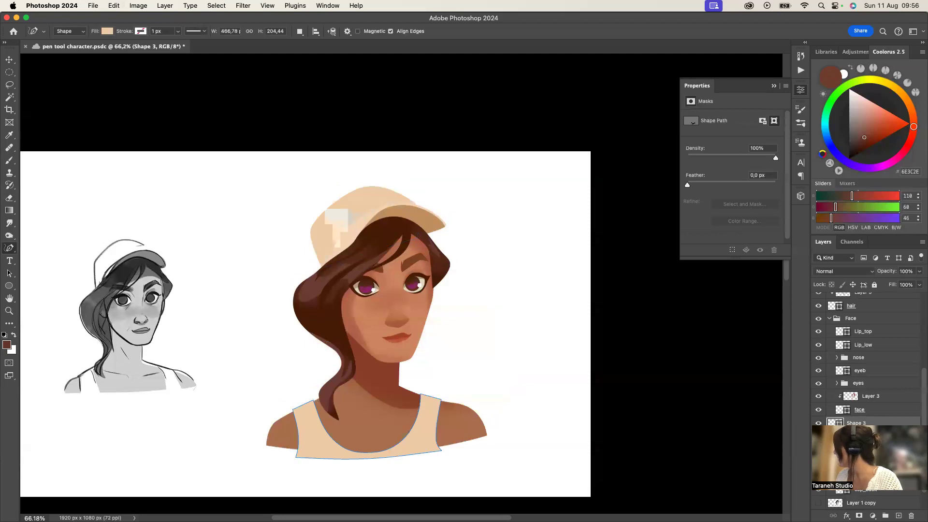
{"action": "key", "text": "super+shift+z"}
{"action": "key", "text": "super+shift+z"}
{"action": "key", "text": "super+shift+z"}
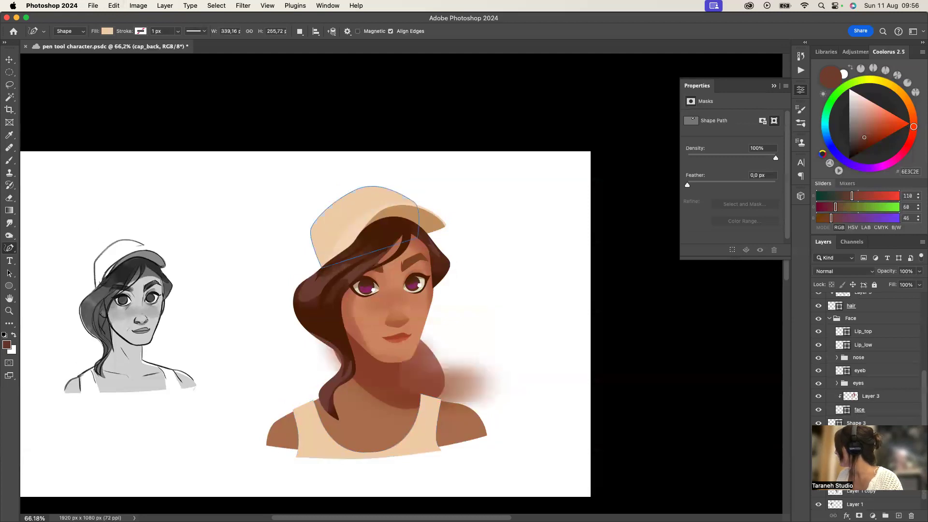
{"action": "key", "text": "super+z"}
{"action": "key", "text": "super+z"}
Reshape the neck shadow to about 355 by 264 px, pulling in its outer side and raising its lower curve above the tank top
{"action": "left_click_drag", "start_coordinate": [439, 400], "coordinate": [414, 401]}
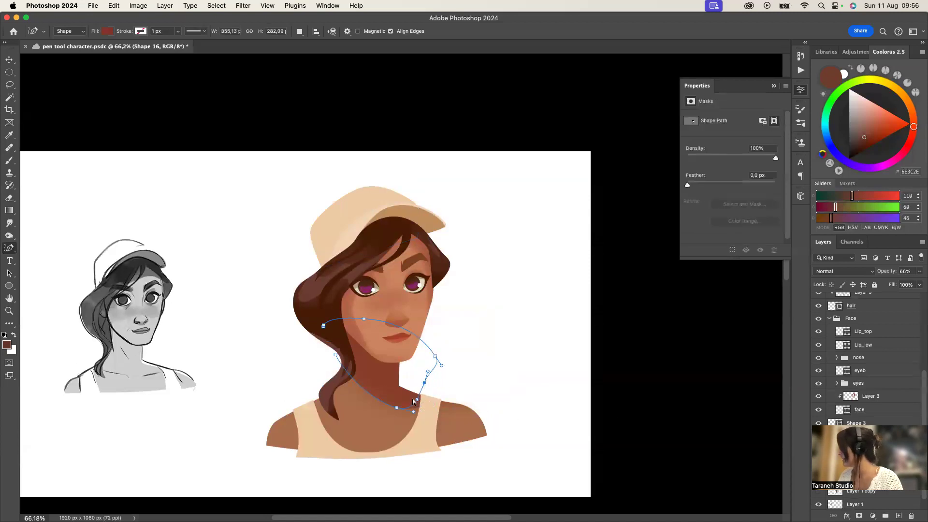
{"action": "left_click", "coordinate": [442, 395], "text": "super"}
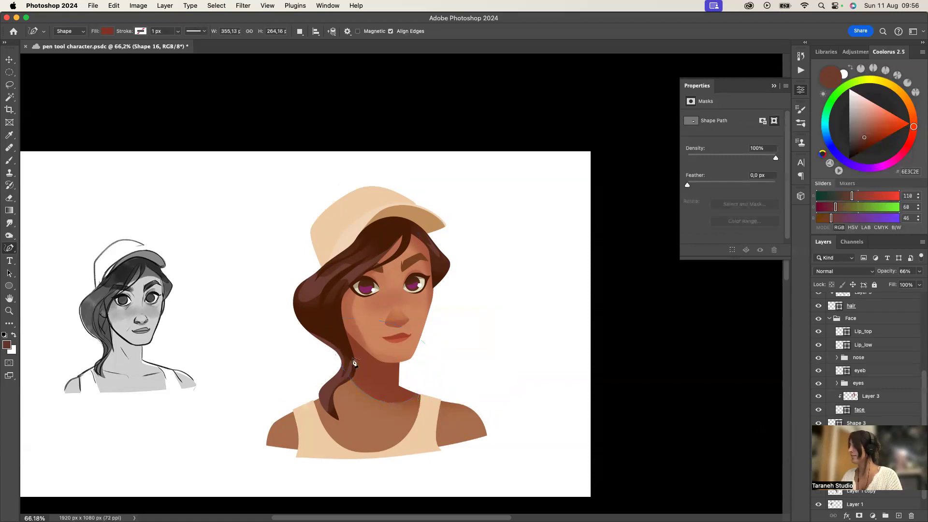
Draw a separate shadow shape about 123 by 193 px along the lower ponytail where it falls on the neck and chest
{"action": "left_click", "coordinate": [294, 33]}
{"action": "left_click", "coordinate": [338, 41]}
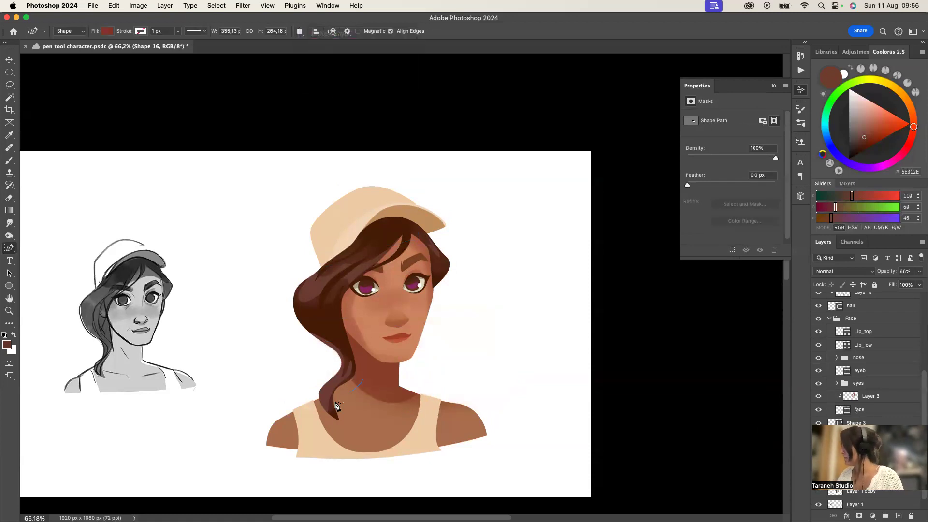
{"action": "left_click", "coordinate": [360, 368]}
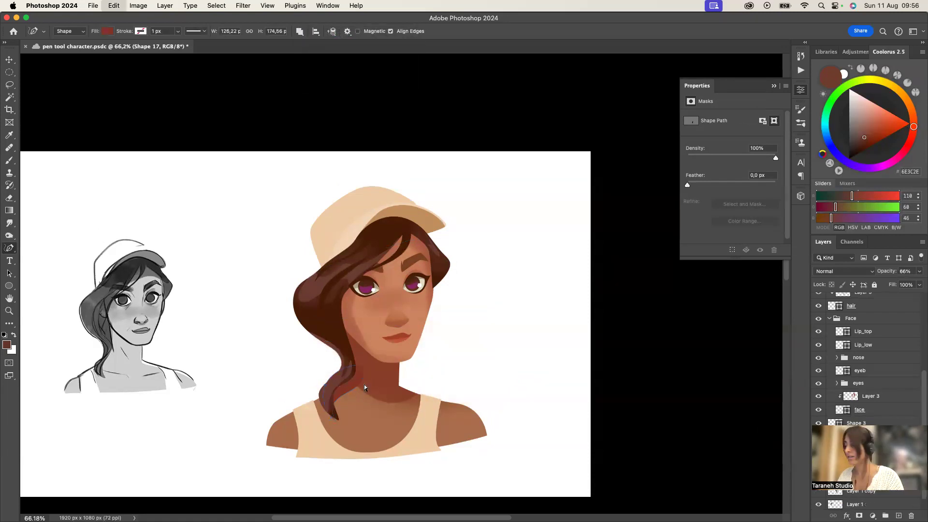
{"action": "left_click", "coordinate": [347, 425]}
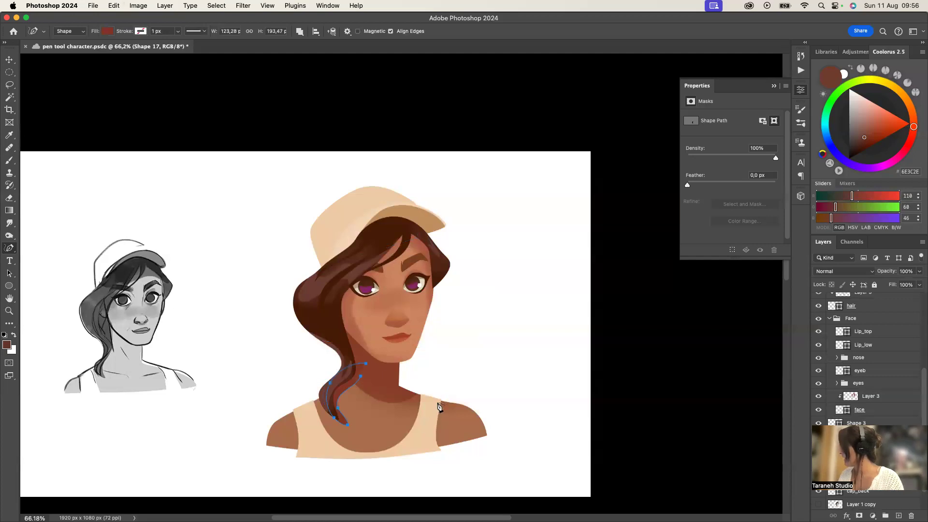
Try adding thin collarbone shadows across both shoulders to Shape 17, and undo them
{"action": "mouse_move", "coordinate": [452, 400]}
{"action": "left_mouse_down"}
{"action": "mouse_move", "coordinate": [422, 413]}
{"action": "mouse_move", "coordinate": [479, 398]}
{"action": "left_mouse_up"}
{"action": "mouse_move", "coordinate": [294, 412]}
{"action": "left_mouse_down"}
{"action": "mouse_move", "coordinate": [365, 422]}
{"action": "mouse_move", "coordinate": [307, 411]}
{"action": "left_mouse_up"}
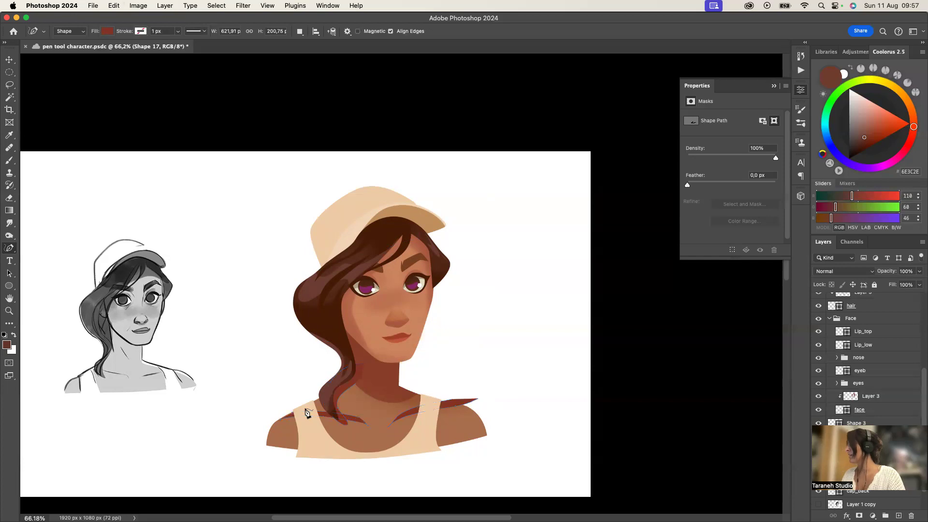
{"action": "key", "text": "super+z"}
{"action": "key", "text": "super+z"}
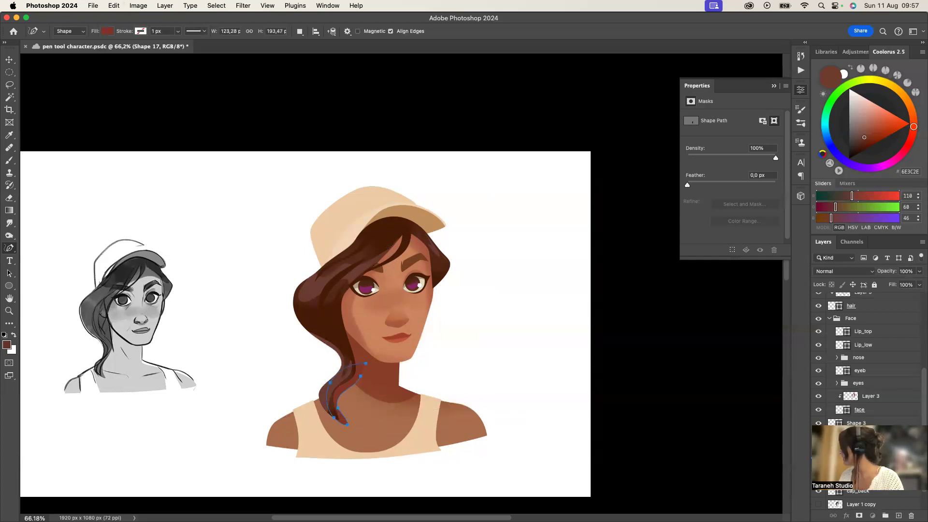
Try a chest shadow shape about 584 by 159 px below the collarbones on a new layer, and undo it
{"action": "left_click", "coordinate": [899, 516]}
{"action": "mouse_move", "coordinate": [376, 427]}
{"action": "left_mouse_down"}
{"action": "mouse_move", "coordinate": [454, 405]}
{"action": "mouse_move", "coordinate": [428, 435]}
{"action": "mouse_move", "coordinate": [300, 436]}
{"action": "mouse_move", "coordinate": [337, 417]}
{"action": "left_mouse_up"}
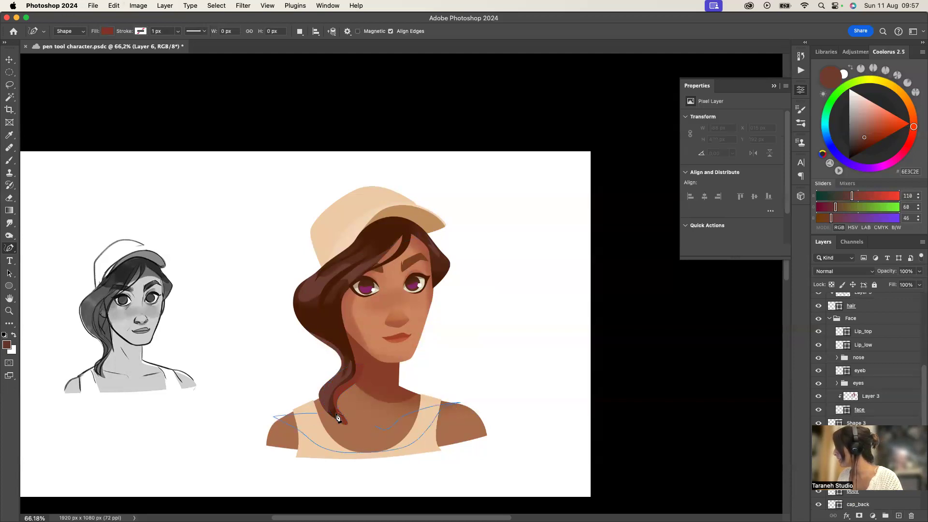
{"action": "left_click_drag", "start_coordinate": [392, 428], "coordinate": [455, 406]}
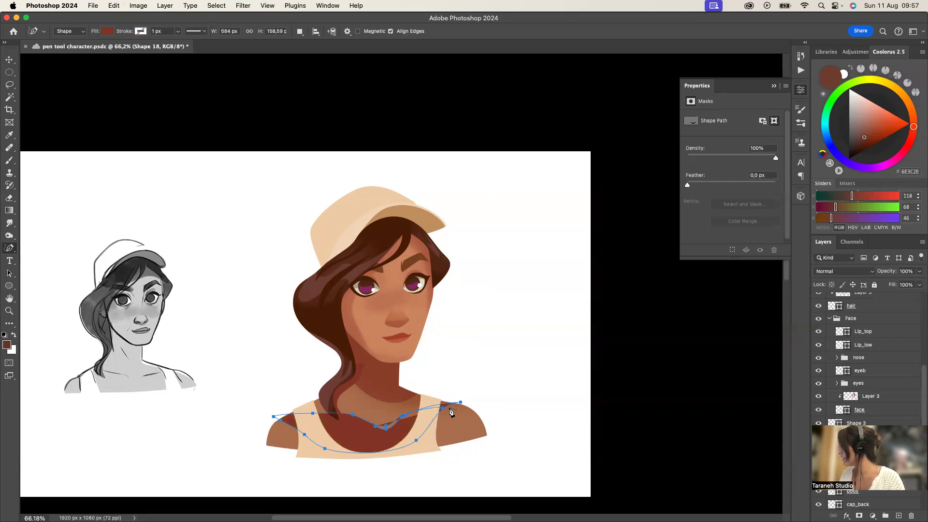
{"action": "key", "text": "super+z"}
{"action": "mouse_move", "coordinate": [289, 414]}
{"action": "left_mouse_down"}
{"action": "mouse_move", "coordinate": [389, 427]}
{"action": "mouse_move", "coordinate": [453, 404]}
{"action": "mouse_move", "coordinate": [480, 434]}
{"action": "mouse_move", "coordinate": [328, 468]}
{"action": "mouse_move", "coordinate": [290, 417]}
{"action": "left_mouse_up"}
{"action": "key", "text": "super+z"}
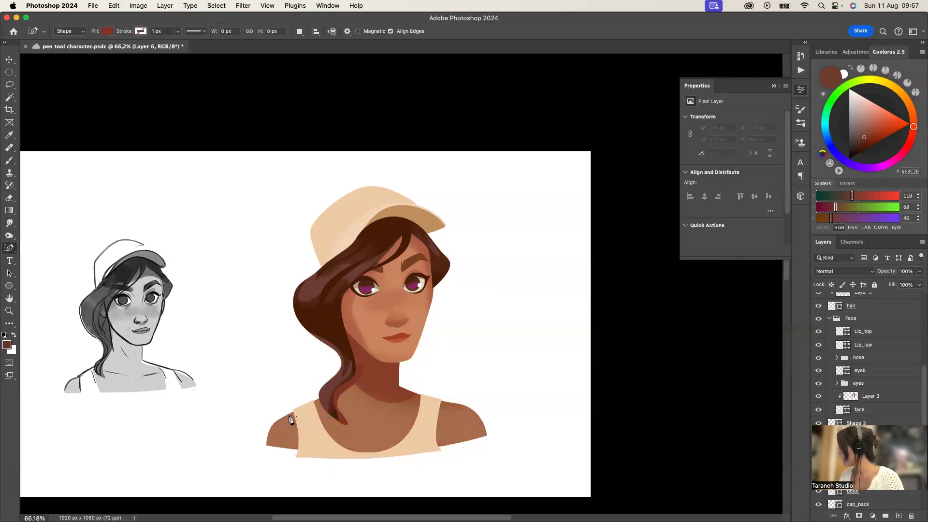
Draw a chest shadow shape about 628 by 207 px across the shoulders, dipping to a point between the collarbones
{"action": "mouse_move", "coordinate": [450, 401]}
{"action": "left_mouse_down"}
{"action": "mouse_move", "coordinate": [272, 447]}
{"action": "mouse_move", "coordinate": [449, 401]}
{"action": "left_mouse_up"}
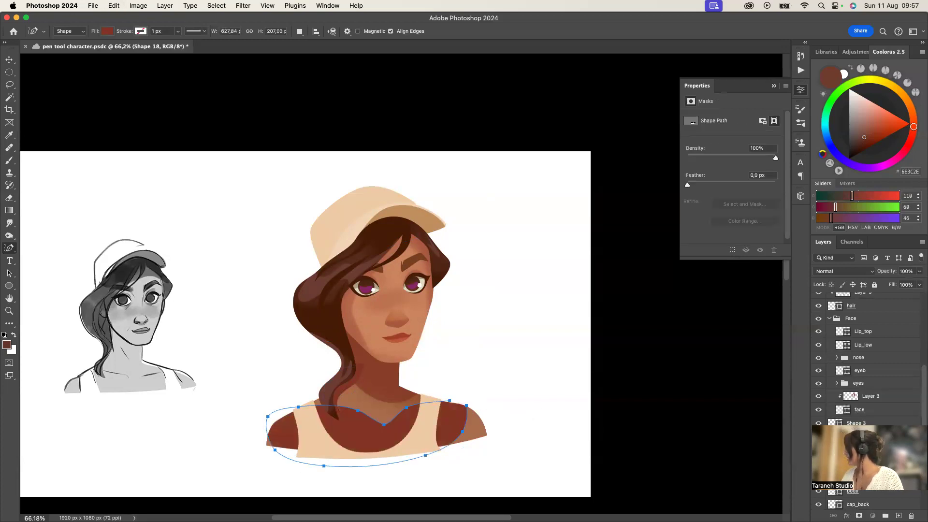
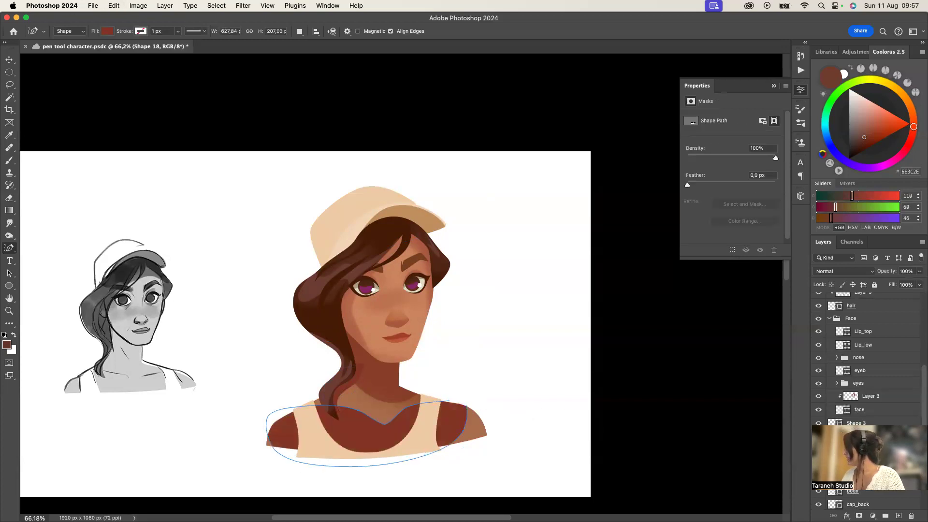
{"action": "key", "text": "Return"}
{"action": "key", "text": "b"}
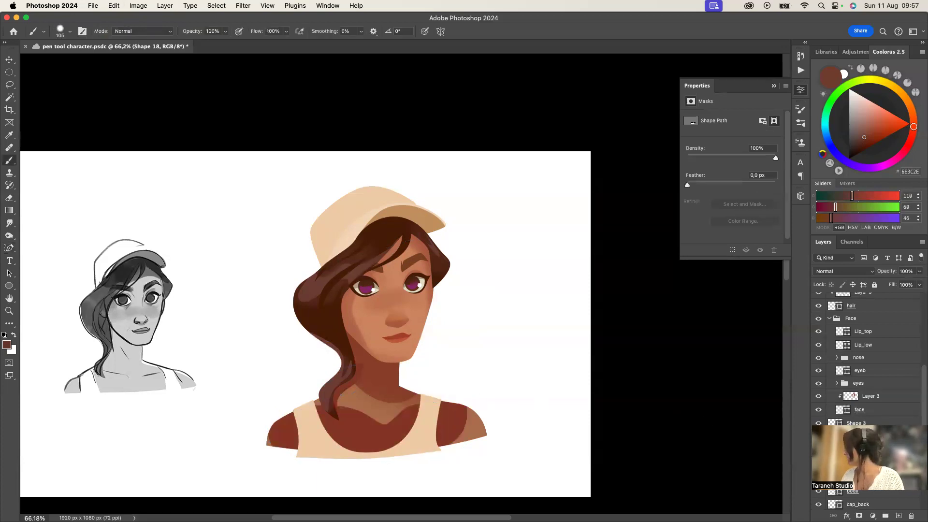
{"action": "left_click", "coordinate": [418, 408]}
{"action": "key", "text": "Return"}
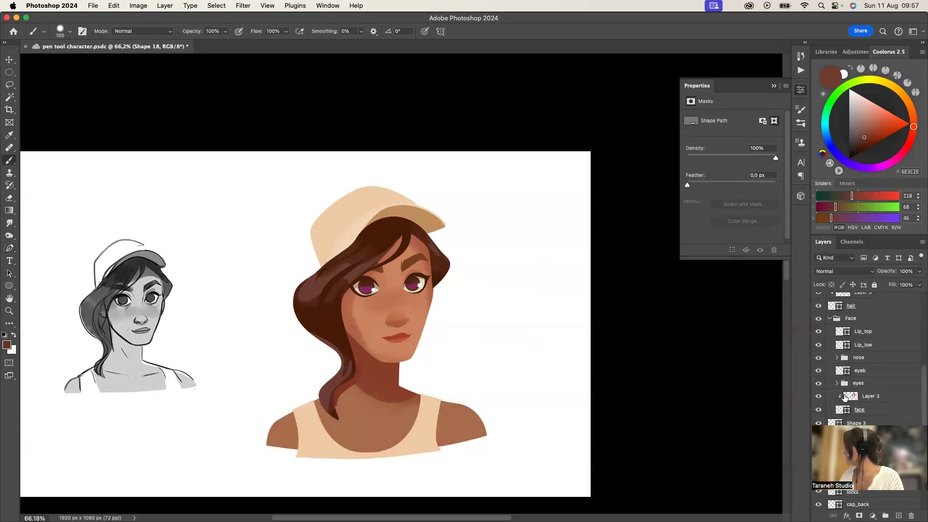
Try the chest shadow at 74% opacity with Multiply blending, and delete it
{"action": "left_click_drag", "start_coordinate": [354, 487], "coordinate": [449, 481]}
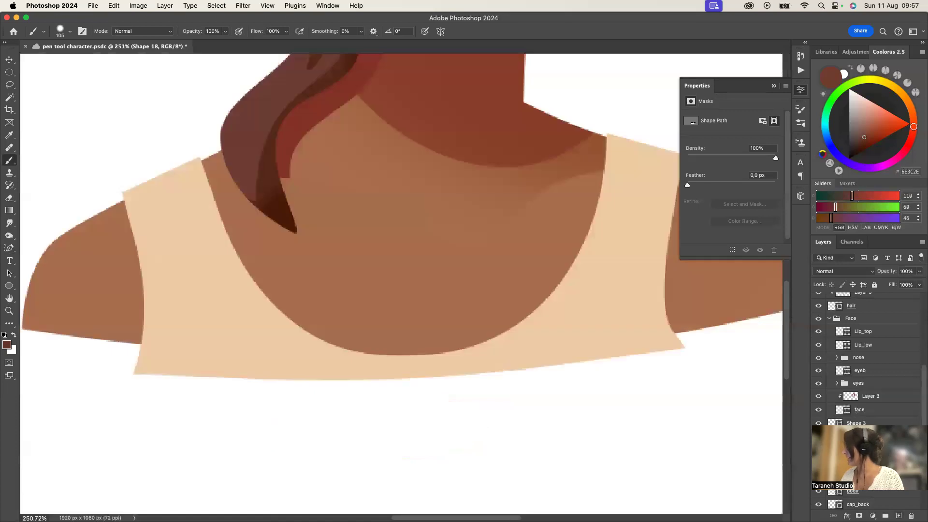
{"action": "left_click_drag", "start_coordinate": [478, 251], "coordinate": [301, 323]}
{"action": "left_click_drag", "start_coordinate": [391, 328], "coordinate": [350, 330]}
{"action": "left_click_drag", "start_coordinate": [420, 335], "coordinate": [419, 362]}
{"action": "left_click_drag", "start_coordinate": [919, 271], "coordinate": [882, 277]}
{"action": "left_click", "coordinate": [842, 271]}
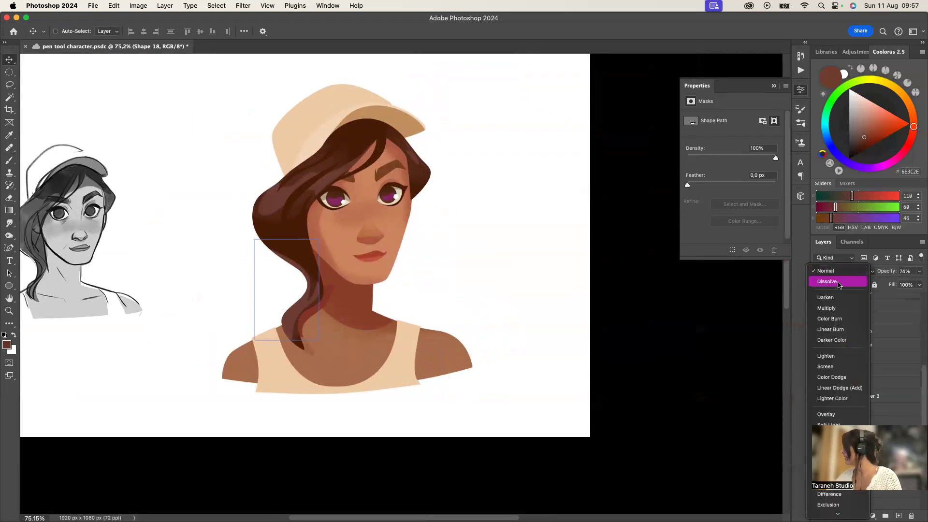
{"action": "left_click", "coordinate": [826, 308]}
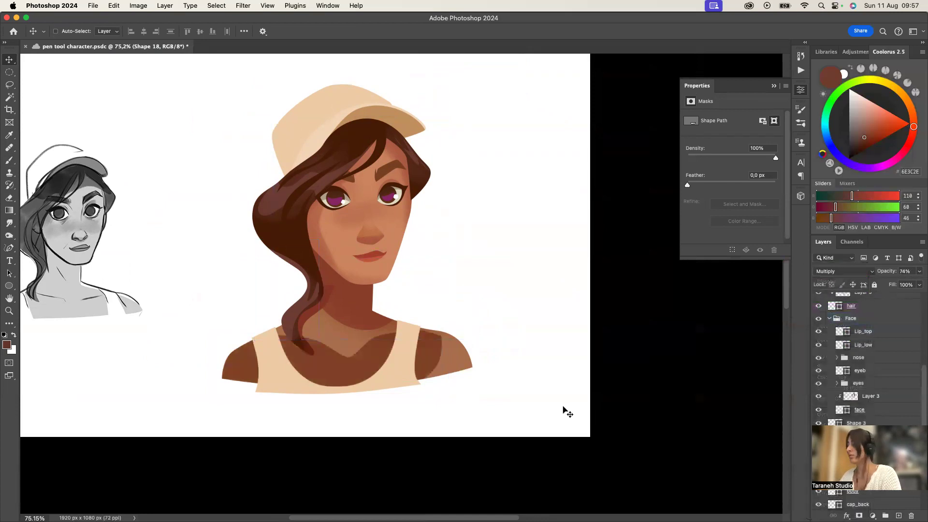
{"action": "key", "text": "BackSpace"}
Distort the tank top shape with Free Transform, pulling its lower corners inward and raising its hem slightly
{"action": "key", "text": "z"}
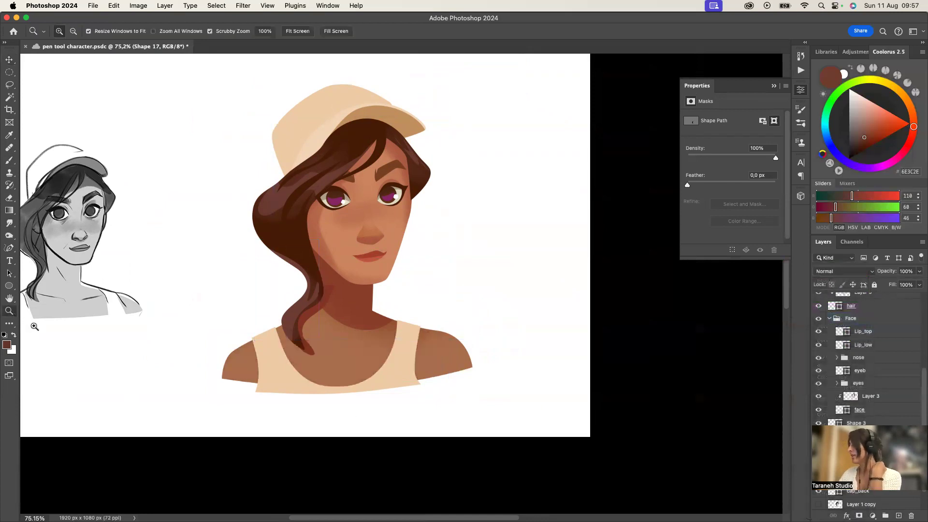
{"action": "key", "text": "v"}
{"action": "right_click", "coordinate": [406, 374]}
{"action": "left_click", "coordinate": [420, 376]}
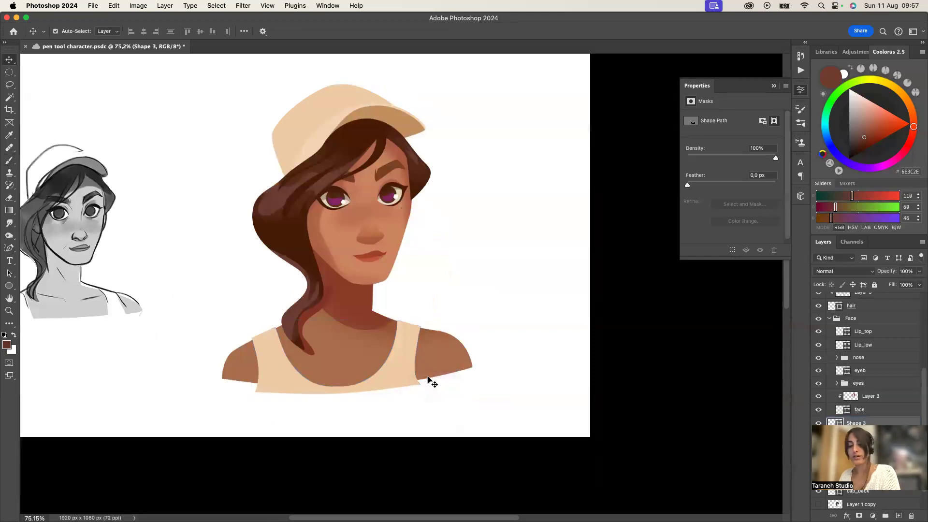
{"action": "key", "text": "ctrl+t"}
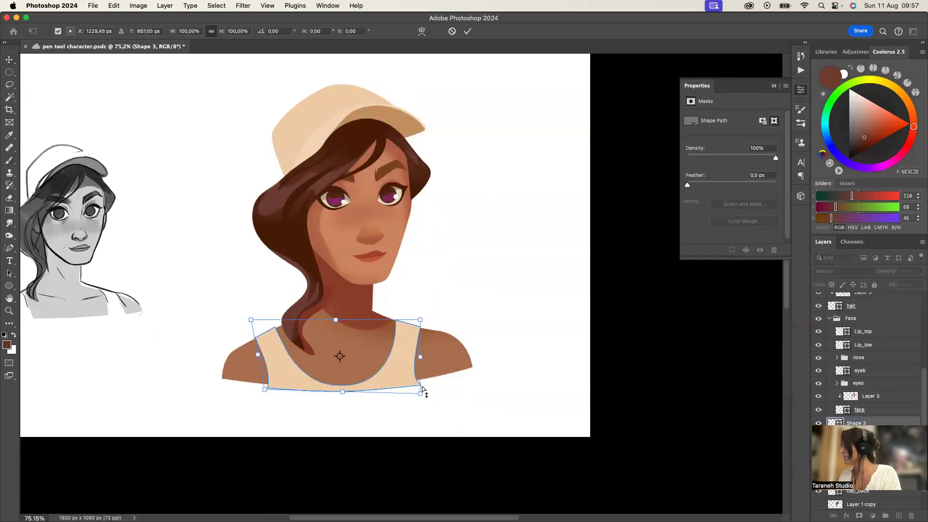
{"action": "left_click_drag", "start_coordinate": [422, 397], "coordinate": [419, 390]}
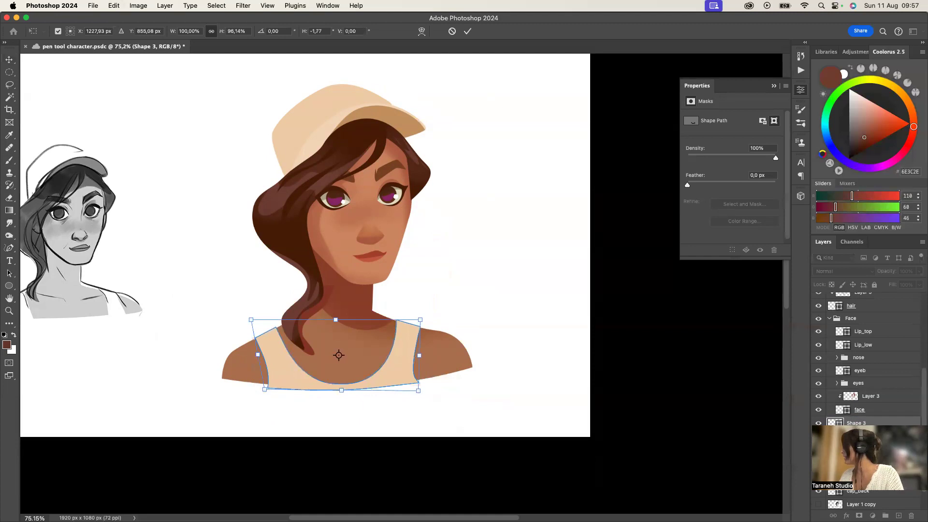
Draw a reddish-brown shadow about 411 by 206 px along the tank top's side, neckline and hem, and group it with the tank top
{"action": "left_click", "coordinate": [857, 437]}
{"action": "left_click", "coordinate": [11, 248]}
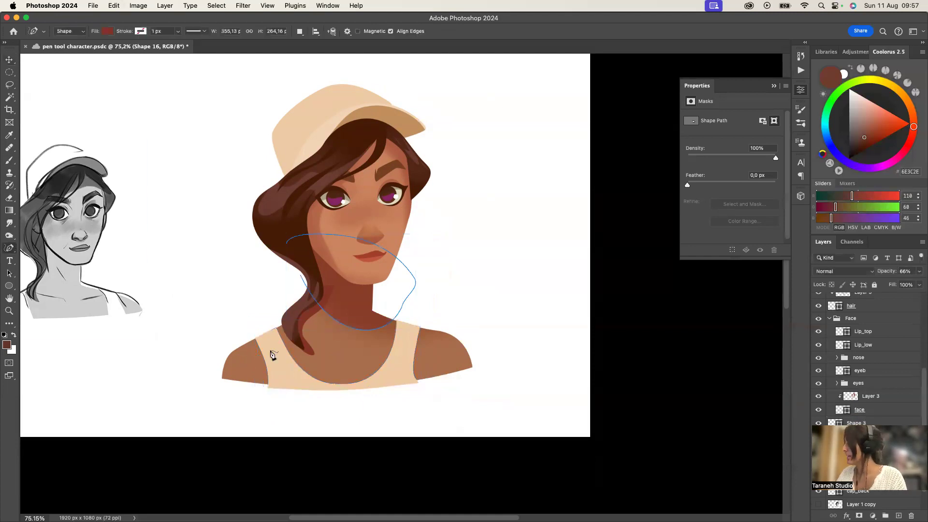
{"action": "left_click", "coordinate": [258, 338]}
{"action": "left_click", "coordinate": [267, 387]}
{"action": "left_click", "coordinate": [398, 390]}
{"action": "left_click", "coordinate": [397, 319]}
{"action": "left_click", "coordinate": [343, 387]}
{"action": "key", "text": "Return"}
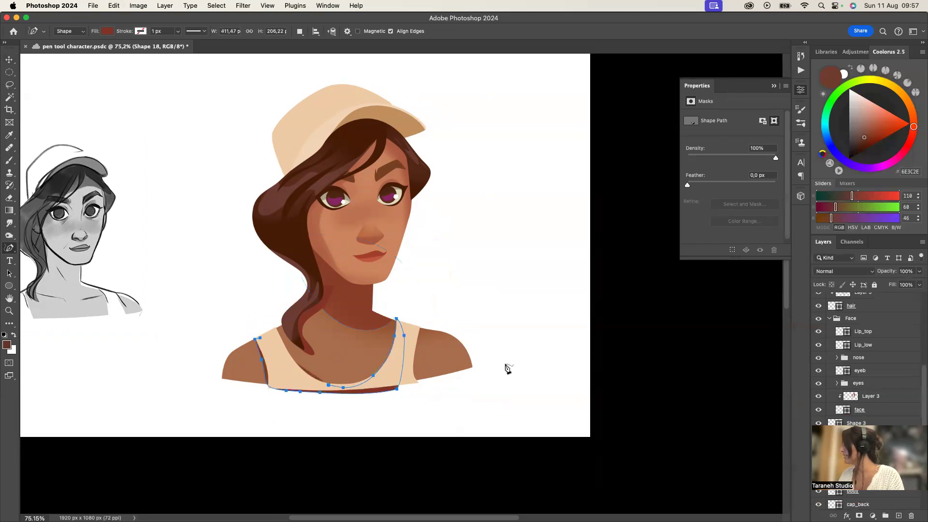
{"action": "key", "text": "super+g"}
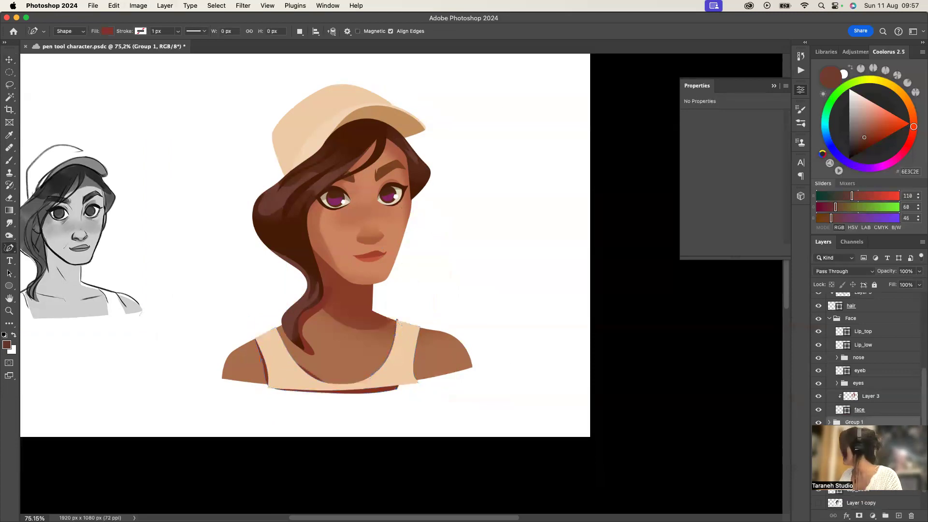
Lower the fill of the tank top's reddish-brown shadow layer to 52%
{"action": "left_click", "coordinate": [397, 322], "text": "ctrl"}
{"action": "key", "text": "super+z"}
{"action": "key", "text": "super+z"}
{"action": "left_click", "coordinate": [896, 449]}
{"action": "left_click", "coordinate": [920, 285]}
{"action": "left_click", "coordinate": [899, 297]}
Reshape the tank top shadow's path, extending its hem toward the far side and shifting its upper neckline tip inward
{"action": "left_click", "coordinate": [364, 395]}
{"action": "left_click_drag", "start_coordinate": [345, 394], "coordinate": [286, 388]}
{"action": "left_click_drag", "start_coordinate": [396, 389], "coordinate": [405, 382]}
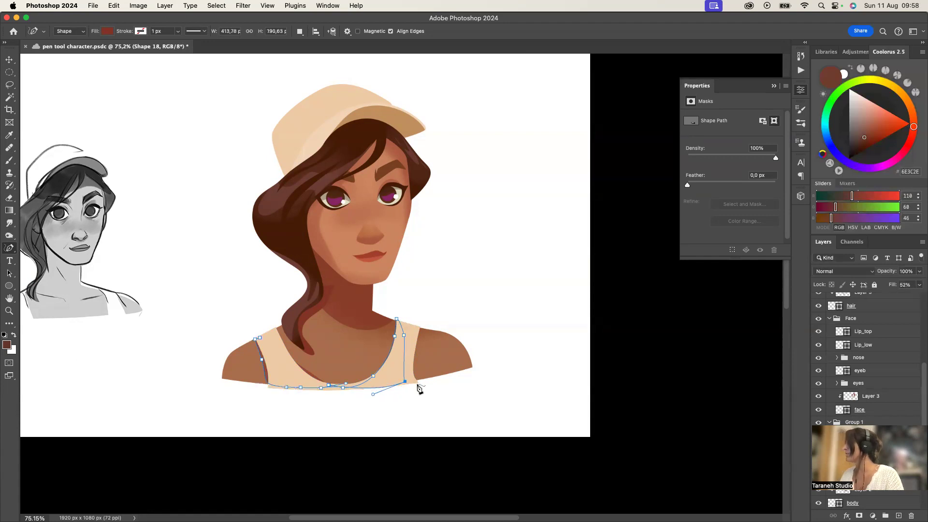
{"action": "key", "text": "Return"}
{"action": "left_click", "coordinate": [397, 320], "text": "super"}
{"action": "left_click_drag", "start_coordinate": [397, 320], "coordinate": [392, 318]}
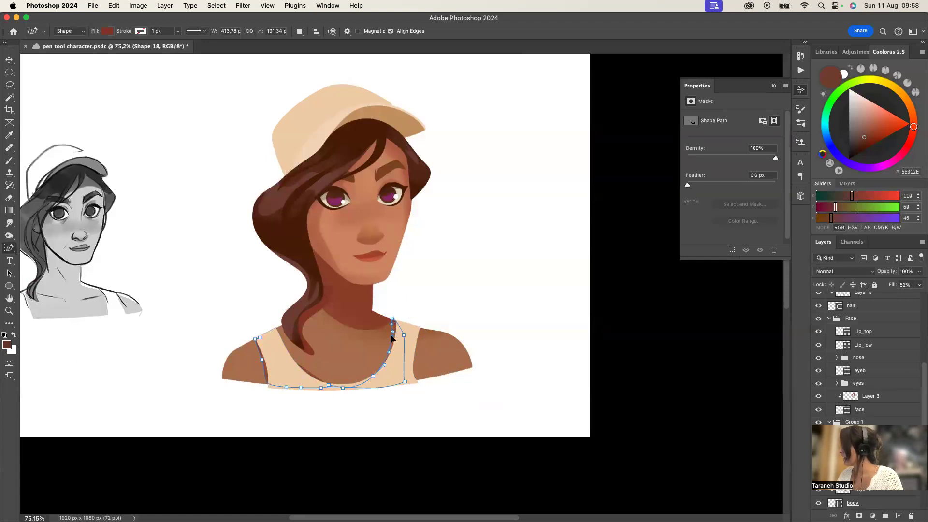
{"action": "key", "text": "Return"}
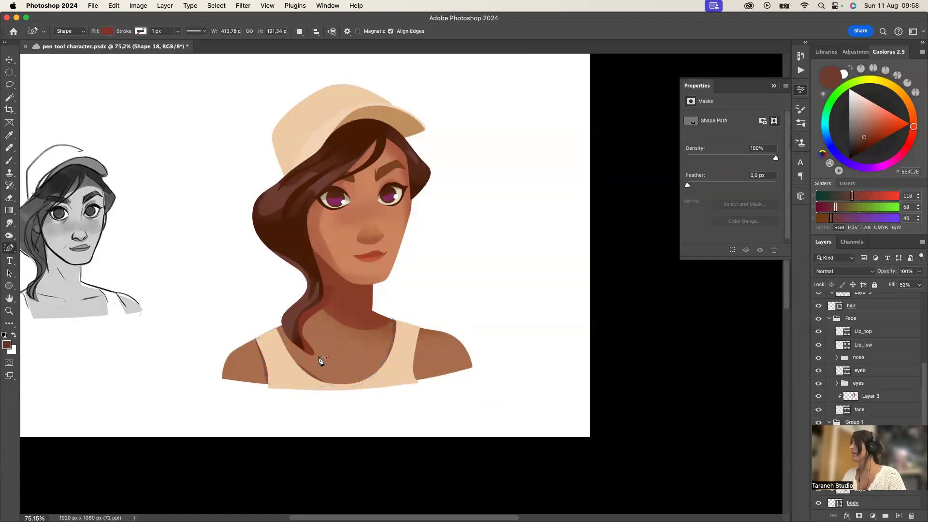
Draw a reddish-brown shadow shape about 79 by 168 px from the arched eyebrow down along the side of the nose
{"action": "left_click", "coordinate": [11, 312]}
{"action": "mouse_move", "coordinate": [445, 369]}
{"action": "left_mouse_down"}
{"action": "mouse_move", "coordinate": [421, 383]}
{"action": "mouse_move", "coordinate": [437, 300]}
{"action": "left_mouse_up"}
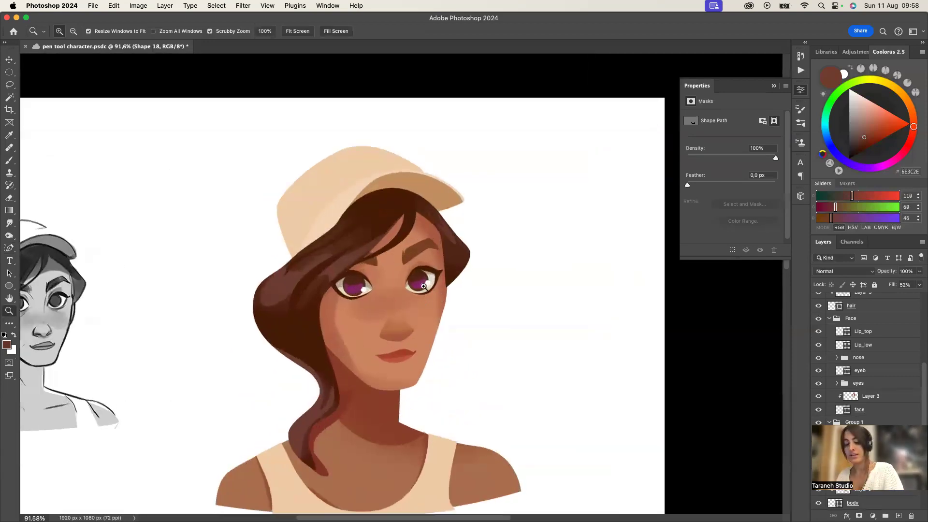
{"action": "key", "text": "b"}
{"action": "right_click", "coordinate": [416, 312]}
{"action": "left_click", "coordinate": [13, 62]}
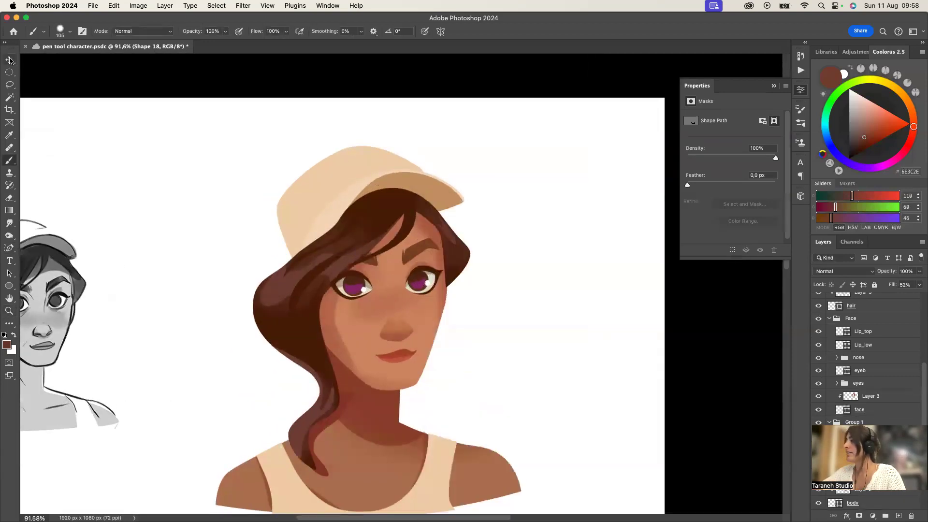
{"action": "key", "text": "p"}
{"action": "left_click_drag", "start_coordinate": [414, 253], "coordinate": [410, 269]}
{"action": "left_click_drag", "start_coordinate": [403, 320], "coordinate": [423, 246]}
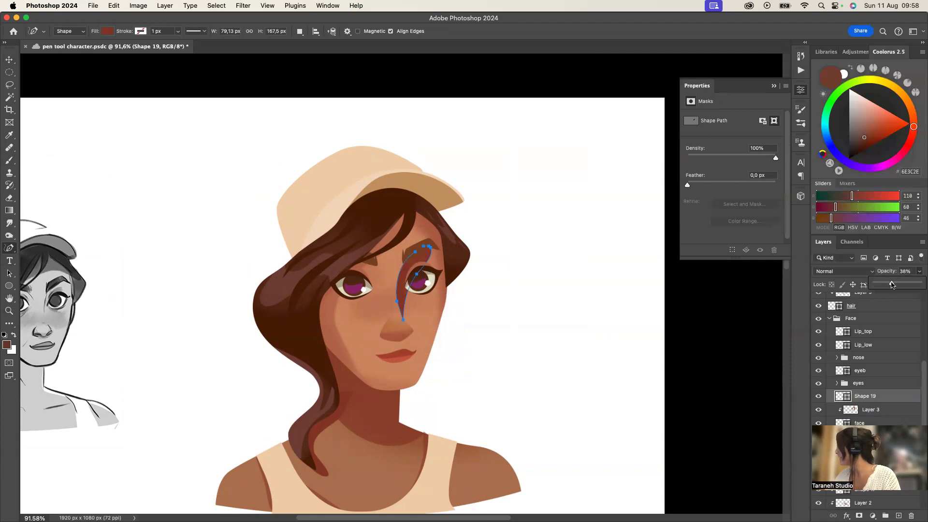
Lower the opacity of the nose-side shadow shape to 32%, keeping its layer beneath the eyes group
{"action": "left_click", "coordinate": [857, 383]}
{"action": "left_click", "coordinate": [874, 398]}
{"action": "left_click", "coordinate": [919, 271]}
{"action": "left_click_drag", "start_coordinate": [911, 283], "coordinate": [890, 285]}
{"action": "left_click", "coordinate": [869, 398]}
{"action": "left_click", "coordinate": [877, 386]}
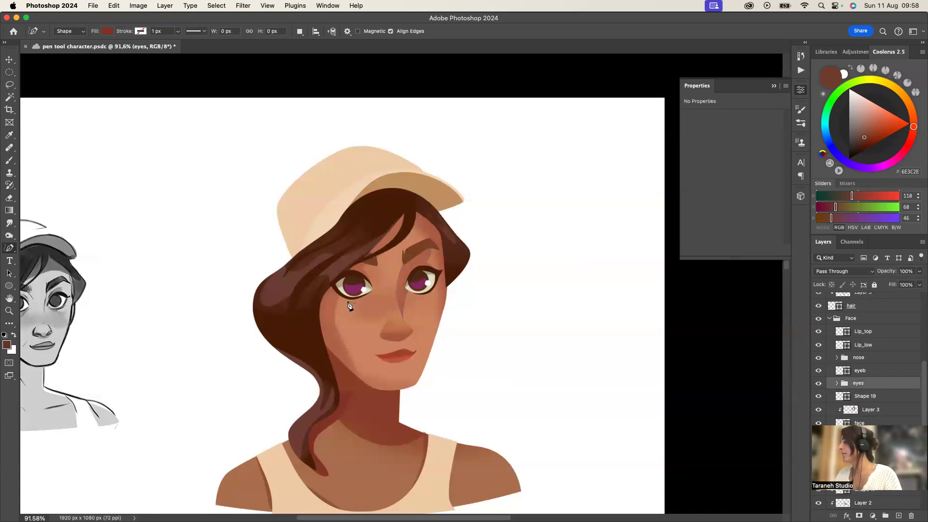
Draw a curved shape about 38 by 100 px down the nose bridge, on its own layer above the nose-side shadow
{"action": "key", "text": "z"}
{"action": "left_click_drag", "start_coordinate": [476, 297], "coordinate": [513, 298]}
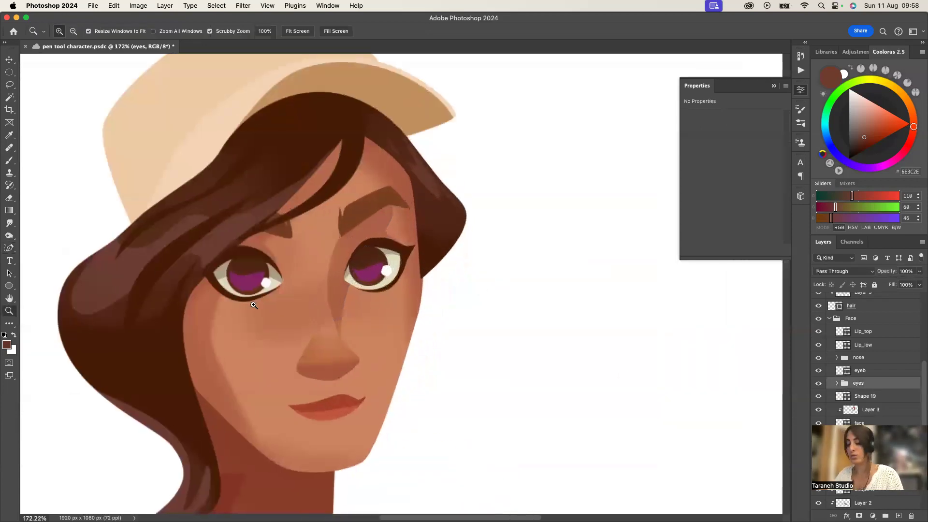
{"action": "key", "text": "v"}
{"action": "right_click", "coordinate": [332, 303]}
{"action": "left_click", "coordinate": [348, 323]}
{"action": "left_click", "coordinate": [920, 271]}
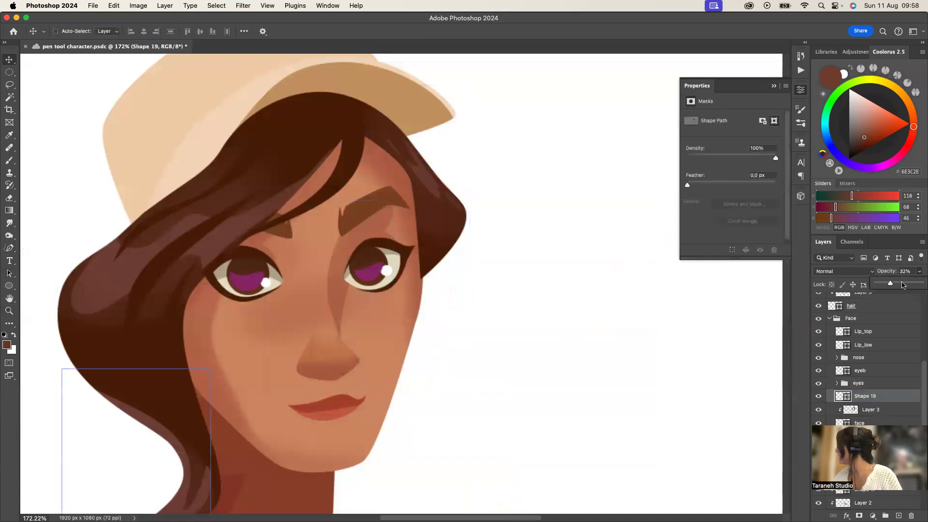
{"action": "left_click_drag", "start_coordinate": [364, 325], "coordinate": [361, 319]}
{"action": "left_click", "coordinate": [9, 248]}
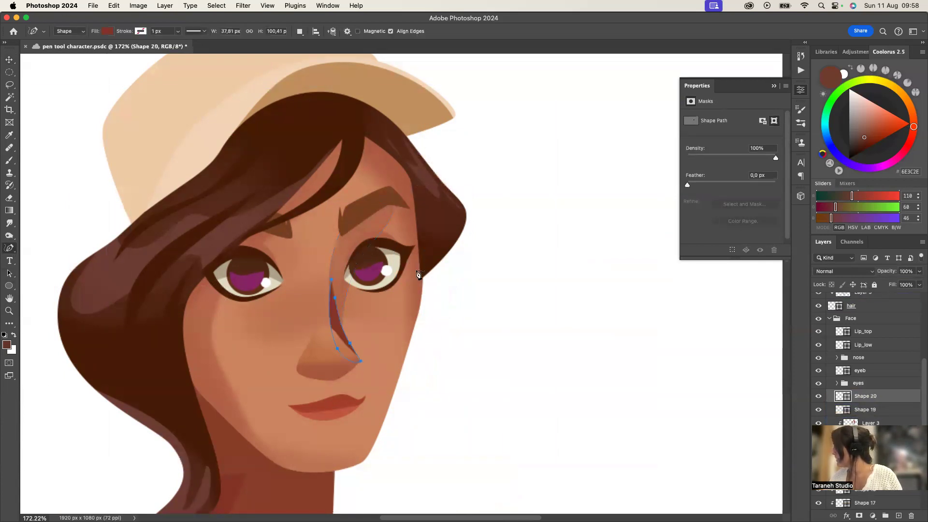
Draw a slender shape about 52 by 279 px along the face's outer edge from the temple to the jaw
{"action": "left_click", "coordinate": [378, 452]}
{"action": "left_click", "coordinate": [398, 391]}
{"action": "left_click", "coordinate": [422, 276]}
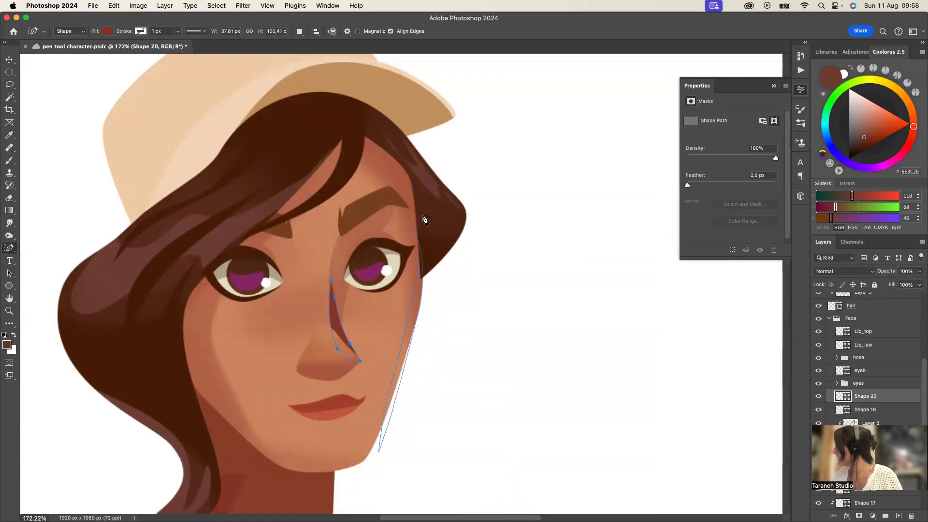
{"action": "left_click", "coordinate": [416, 221]}
{"action": "left_click", "coordinate": [417, 262]}
{"action": "left_click", "coordinate": [378, 452]}
Move the nose bridge and cheek edge shapes out above the Face group and merge them into one shape layer
{"action": "left_click_drag", "start_coordinate": [867, 394], "coordinate": [857, 311]}
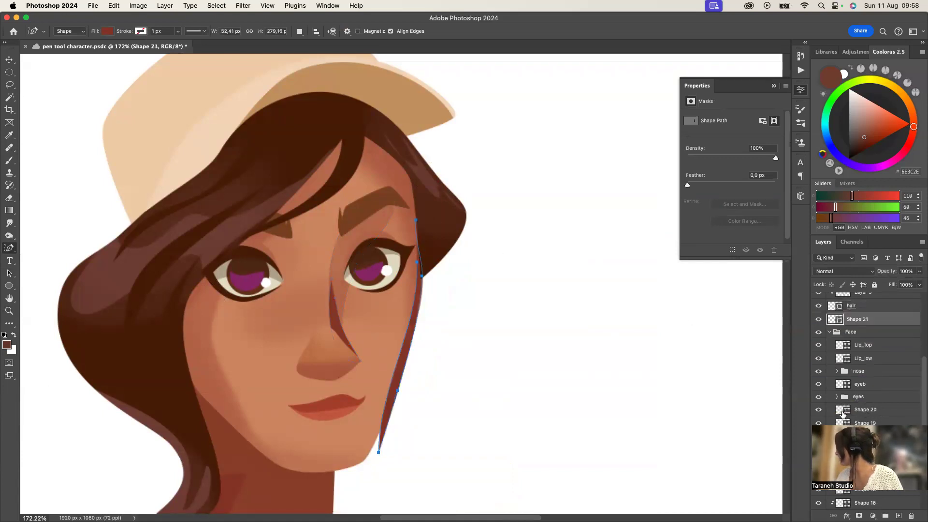
{"action": "left_click_drag", "start_coordinate": [864, 410], "coordinate": [859, 323]}
{"action": "left_click", "coordinate": [867, 321], "text": "shift"}
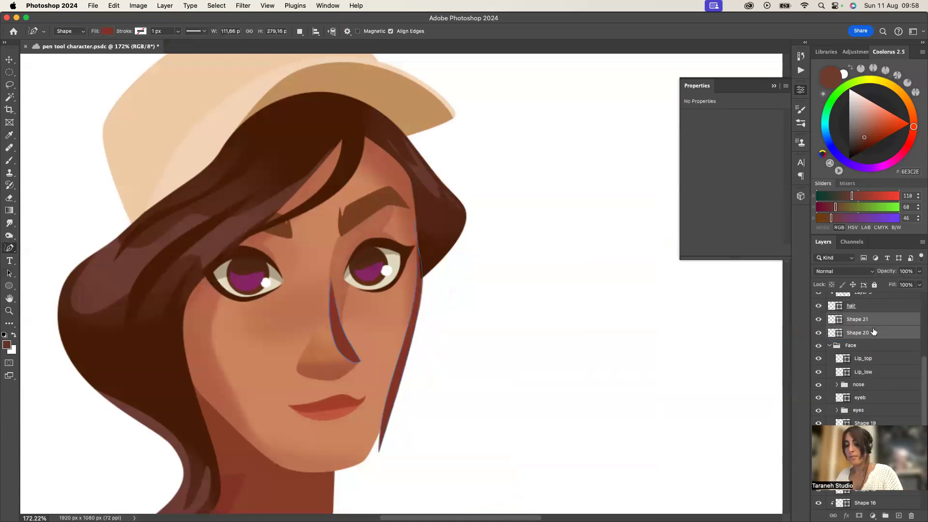
{"action": "key", "text": "super+e"}
Recolour the merged nose and cheek shape to a pale peach highlight and move it to the top of the layer stack
{"action": "double_click", "coordinate": [836, 321]}
{"action": "mouse_move", "coordinate": [619, 311]}
{"action": "left_mouse_down"}
{"action": "mouse_move", "coordinate": [603, 269]}
{"action": "mouse_move", "coordinate": [603, 279]}
{"action": "left_mouse_up"}
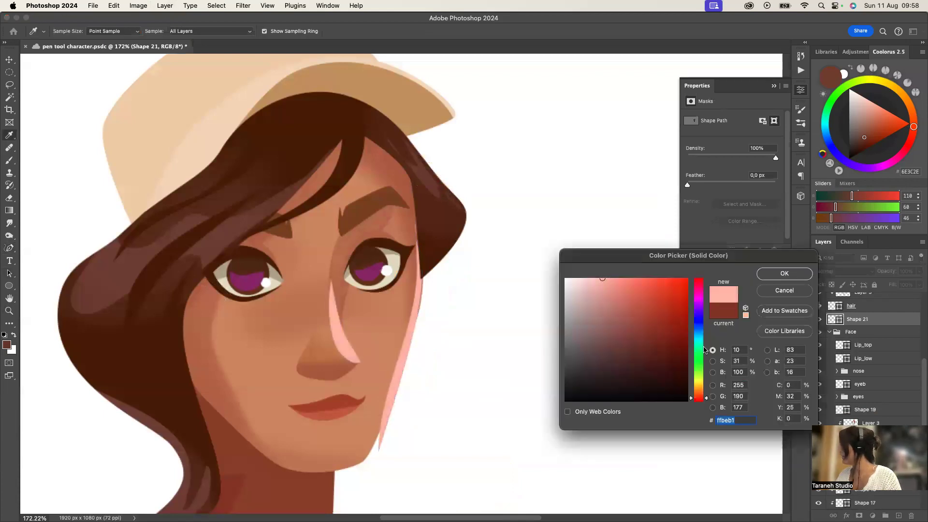
{"action": "left_click", "coordinate": [761, 274]}
{"action": "key", "text": "z"}
{"action": "scroll", "coordinate": [458, 369], "scroll_direction": "down", "scroll_amount": 4}
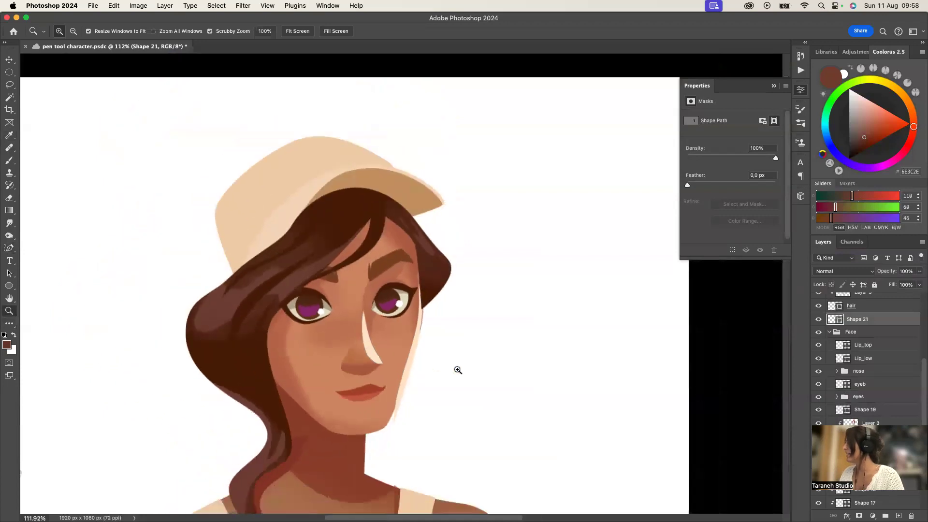
{"action": "scroll", "coordinate": [865, 367], "scroll_direction": "up", "scroll_amount": 5}
{"action": "left_click_drag", "start_coordinate": [852, 344], "coordinate": [854, 297]}
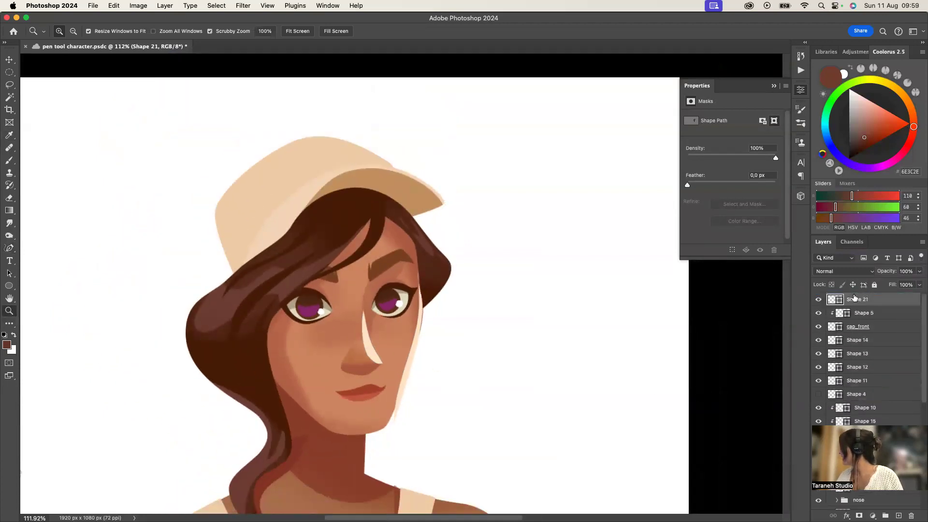
Extend the cheek highlight's lower tip down to the jaw, making the whole highlight shape about 112 by 283 px
{"action": "left_click", "coordinate": [432, 377]}
{"action": "left_click", "coordinate": [409, 384]}
{"action": "key", "text": "p"}
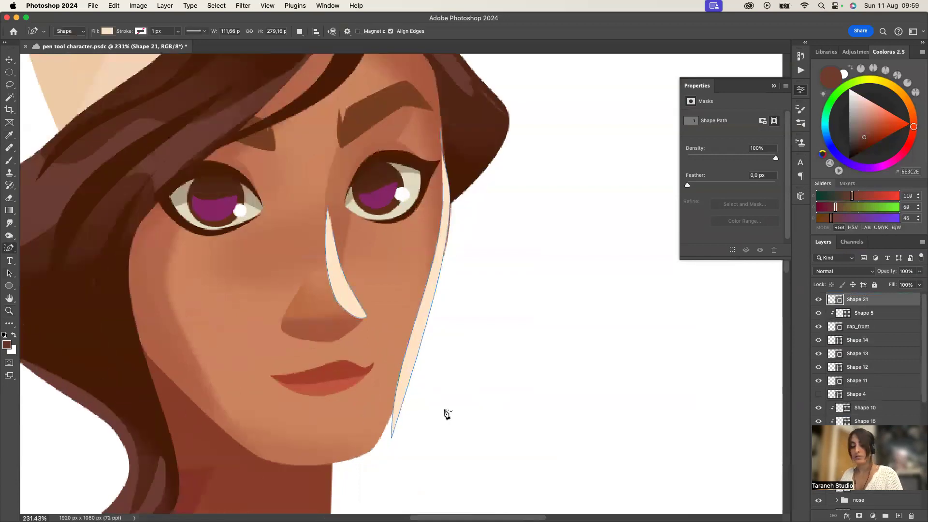
{"action": "key", "text": "z"}
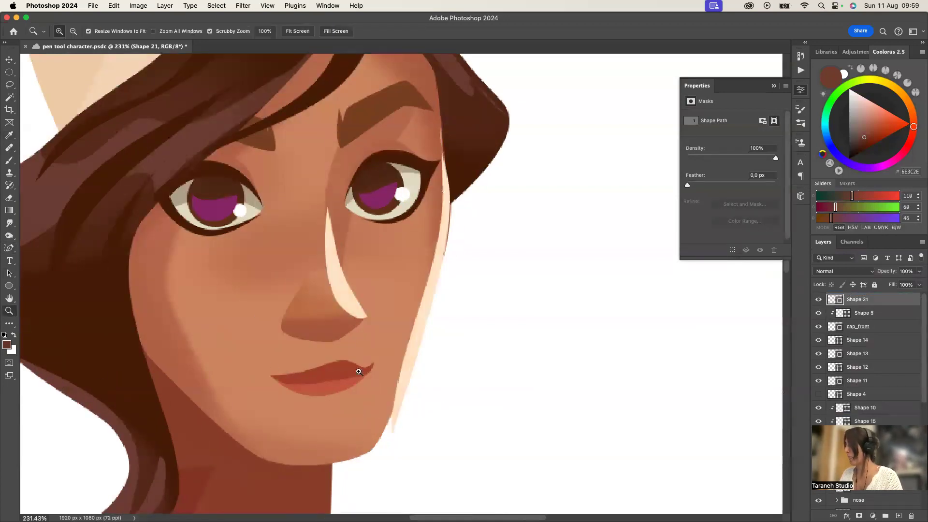
{"action": "scroll", "coordinate": [298, 338], "scroll_direction": "down", "scroll_amount": 5}
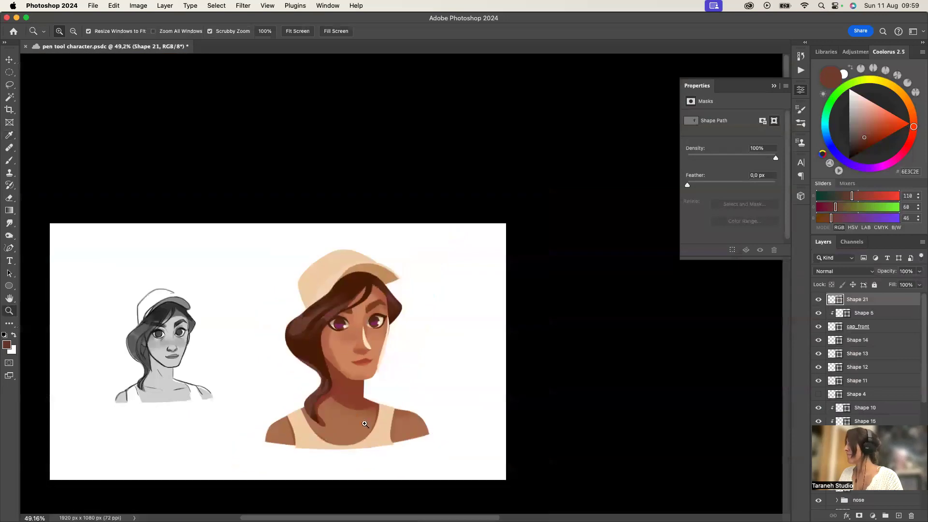
{"action": "scroll", "coordinate": [376, 401], "scroll_direction": "up", "scroll_amount": 3}
{"action": "key", "text": "p"}
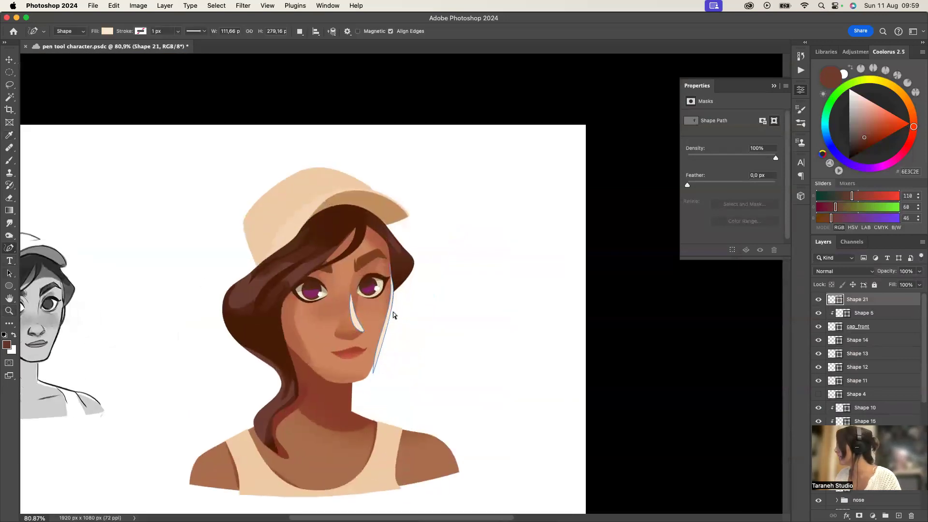
{"action": "left_click_drag", "start_coordinate": [367, 376], "coordinate": [369, 378]}
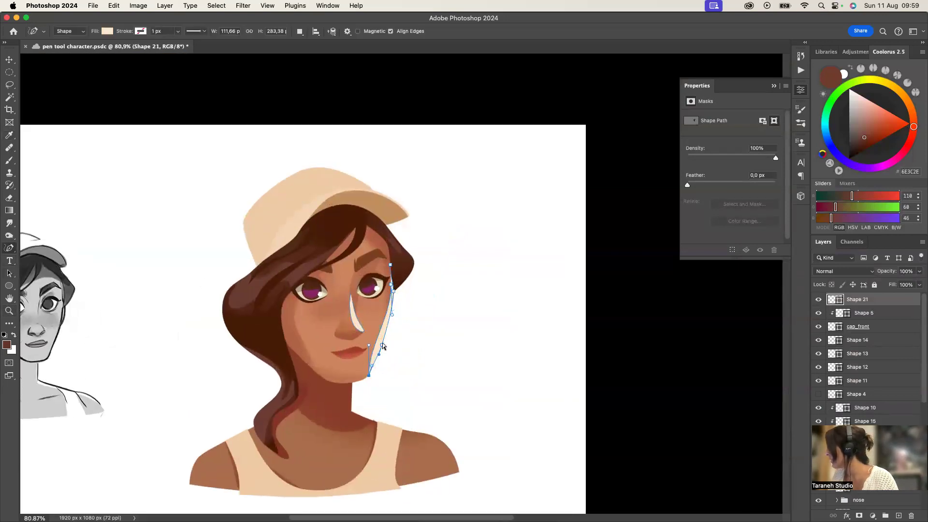
{"action": "key", "text": "Return"}
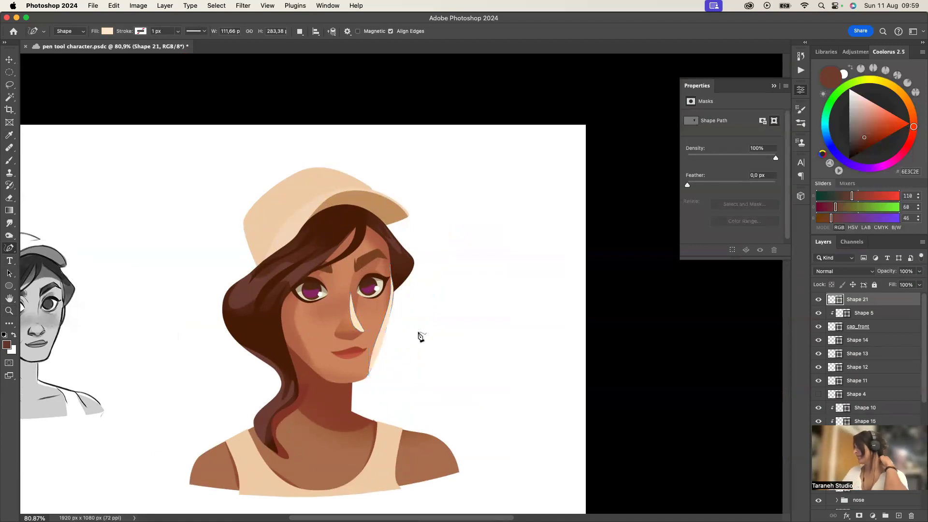
Smooth the cheek highlight's curve beside the eye and lower its upper tip slightly
{"action": "key", "text": "z"}
{"action": "left_click_drag", "start_coordinate": [396, 310], "coordinate": [431, 303]}
{"action": "key", "text": "o"}
{"action": "key", "text": "p"}
{"action": "left_click_drag", "start_coordinate": [382, 300], "coordinate": [395, 315]}
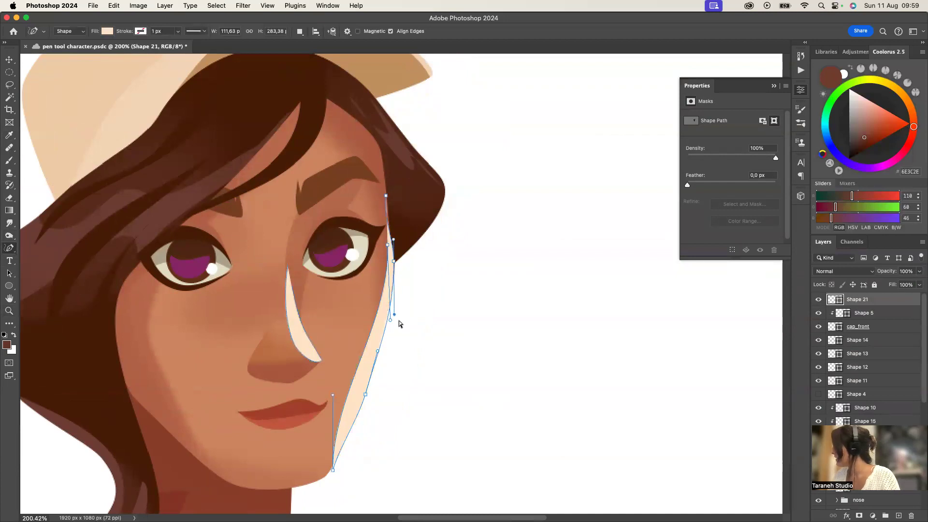
{"action": "left_click_drag", "start_coordinate": [388, 196], "coordinate": [391, 209]}
Add small highlights above the far eyelid and on the lower lip to the same shape layer, using Combine Shapes
{"action": "left_click", "coordinate": [300, 31]}
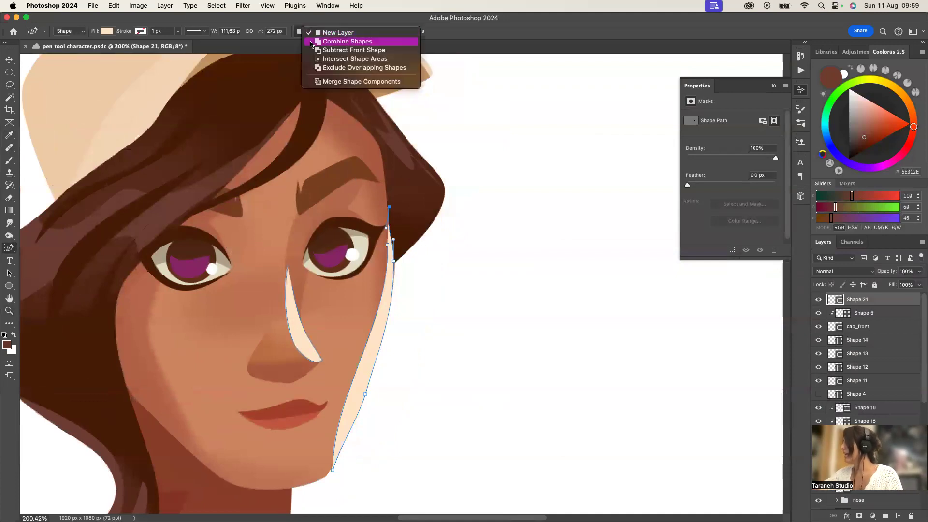
{"action": "left_click", "coordinate": [341, 60]}
{"action": "left_click_drag", "start_coordinate": [347, 216], "coordinate": [361, 220]}
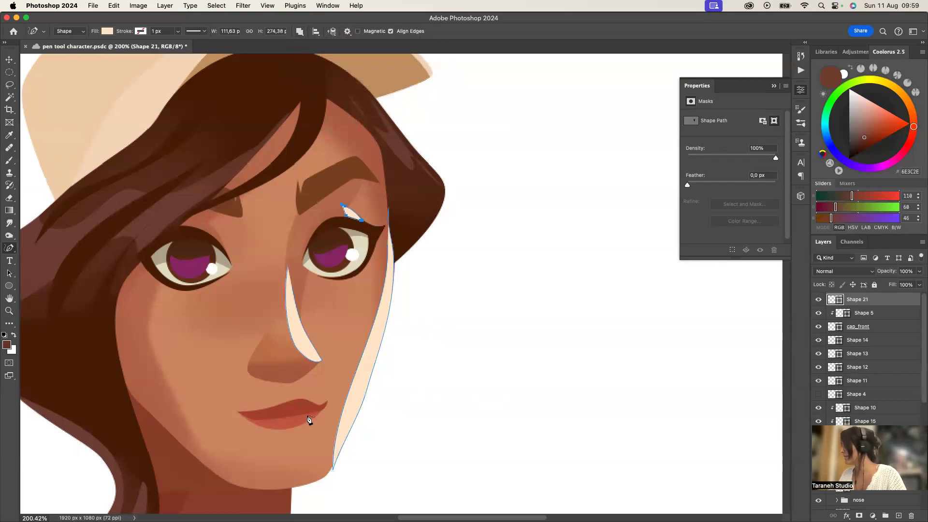
{"action": "key", "text": "Return"}
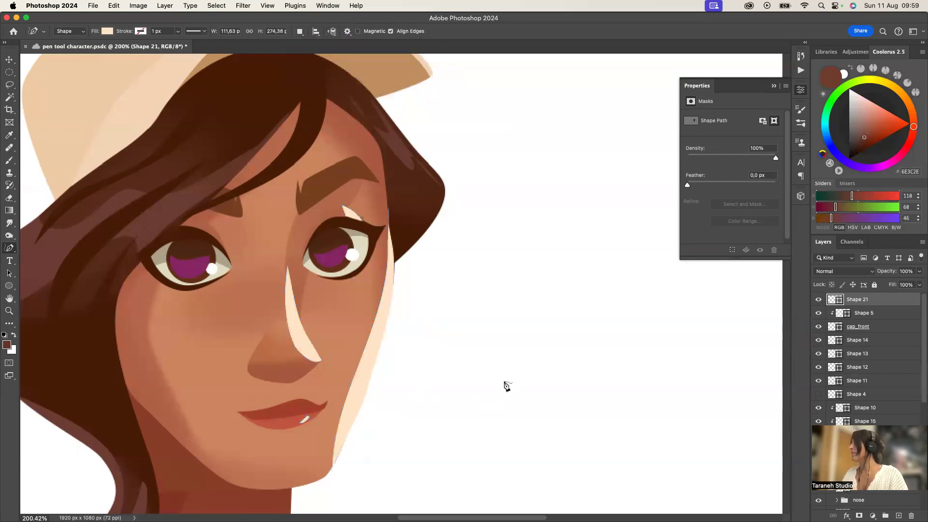
Add a blank layer beneath the highlights and prepare a soft 49 px brush at 6% hardness with orange #E7733A
{"action": "left_click", "coordinate": [864, 314]}
{"action": "key", "text": "super+shift+alt+n"}
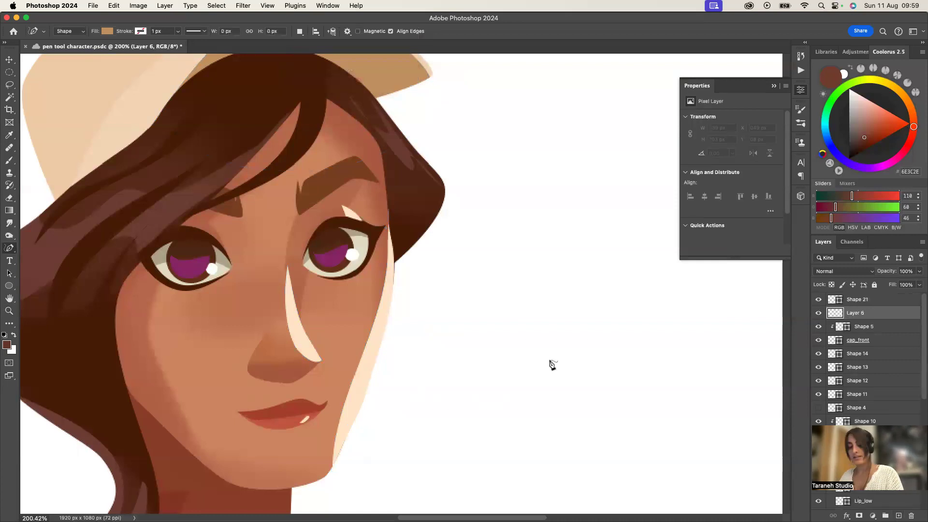
{"action": "key", "text": "b"}
{"action": "right_click", "coordinate": [409, 301]}
{"action": "left_click_drag", "start_coordinate": [486, 239], "coordinate": [461, 240]}
{"action": "left_click_drag", "start_coordinate": [490, 220], "coordinate": [473, 220]}
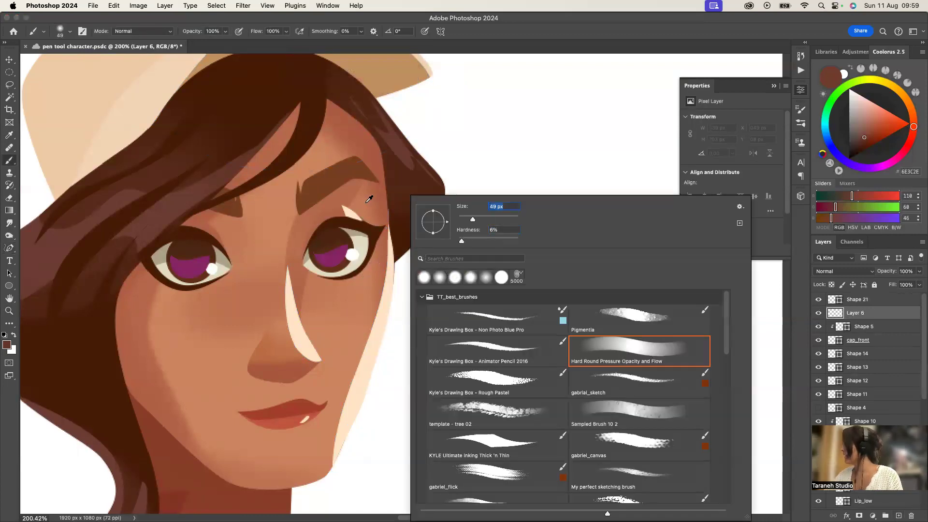
{"action": "left_click", "coordinate": [365, 204], "text": "alt"}
{"action": "left_click_drag", "start_coordinate": [884, 128], "coordinate": [890, 119]}
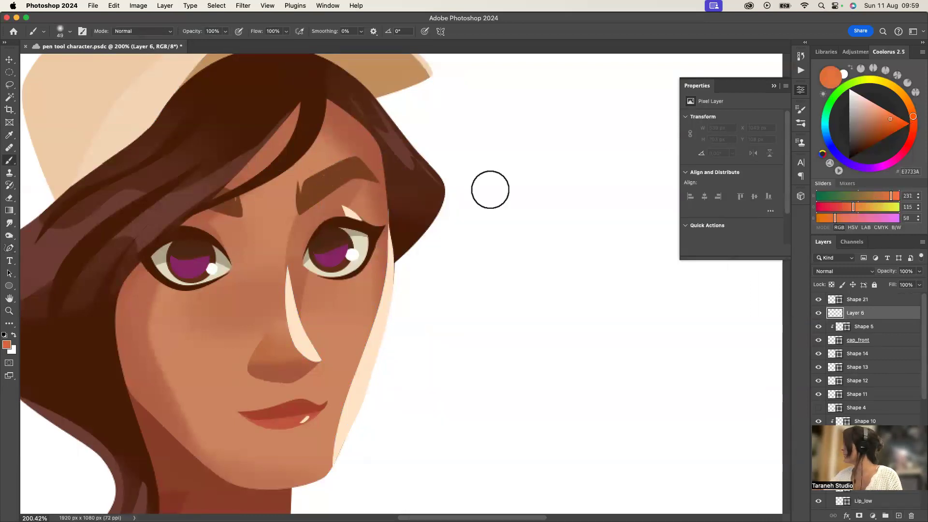
Paint a soft orange glow with a 22 px brush around the eyelid, nose and cheek highlights
{"action": "right_click", "coordinate": [386, 180]}
{"action": "left_click_drag", "start_coordinate": [449, 205], "coordinate": [439, 204]}
{"action": "left_click_drag", "start_coordinate": [356, 213], "coordinate": [357, 221]}
{"action": "left_click_drag", "start_coordinate": [291, 268], "coordinate": [313, 354]}
{"action": "mouse_move", "coordinate": [389, 235]}
{"action": "left_mouse_down"}
{"action": "mouse_move", "coordinate": [338, 454]}
{"action": "mouse_move", "coordinate": [386, 275]}
{"action": "mouse_move", "coordinate": [353, 383]}
{"action": "left_mouse_up"}
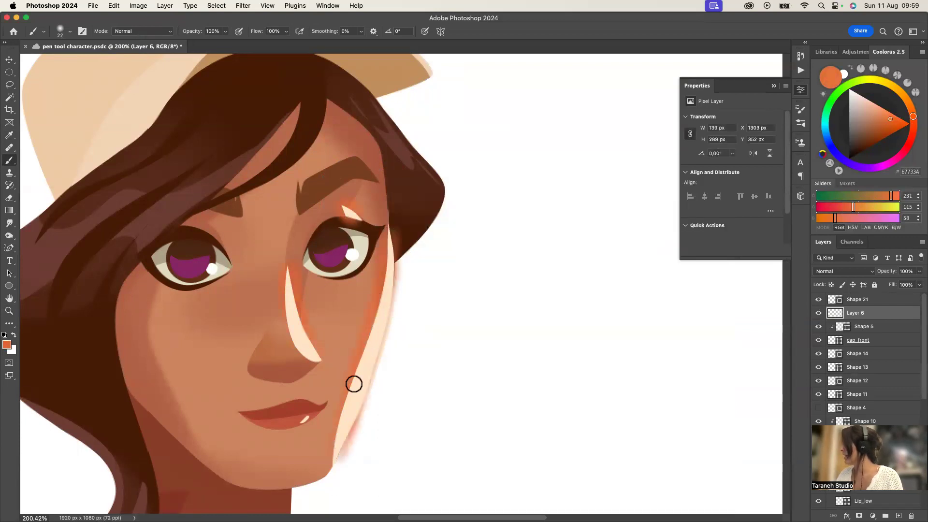
Erase the orange glow that spills onto the background outside the cheek
{"action": "key", "text": "z"}
{"action": "mouse_move", "coordinate": [417, 342]}
{"action": "left_mouse_down"}
{"action": "mouse_move", "coordinate": [310, 358]}
{"action": "mouse_move", "coordinate": [487, 310]}
{"action": "left_mouse_up"}
{"action": "key", "text": "e"}
{"action": "left_click_drag", "start_coordinate": [411, 307], "coordinate": [370, 434]}
Adjust the orange glow layer with Hue/Saturation, using hue -3 and lightness +20
{"action": "key", "text": "super+u"}
{"action": "left_click_drag", "start_coordinate": [723, 344], "coordinate": [723, 350]}
{"action": "left_click", "coordinate": [728, 394]}
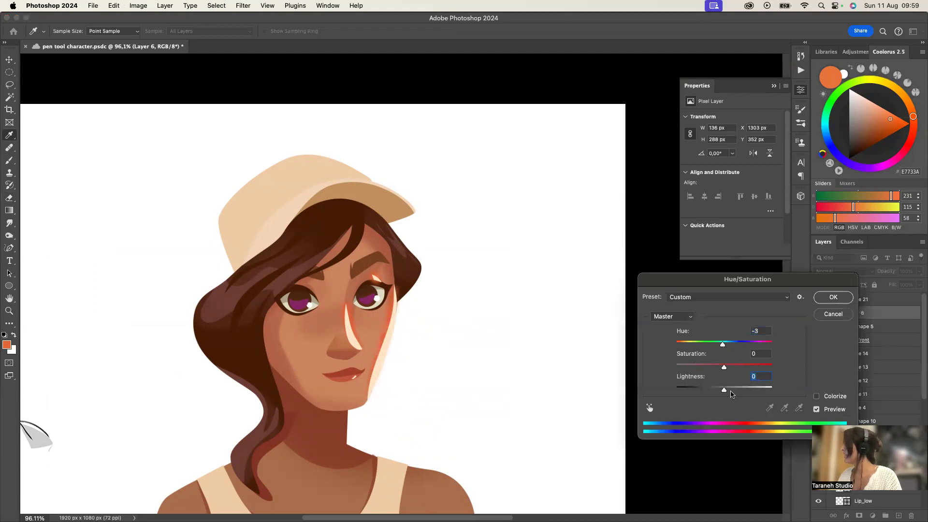
{"action": "left_click_drag", "start_coordinate": [731, 393], "coordinate": [734, 393]}
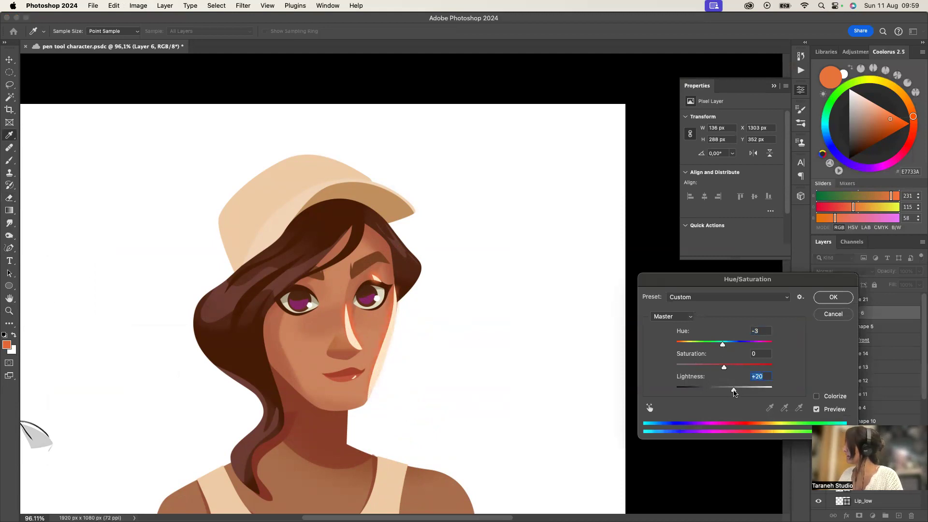
{"action": "left_click", "coordinate": [840, 298]}
{"action": "key", "text": "e"}
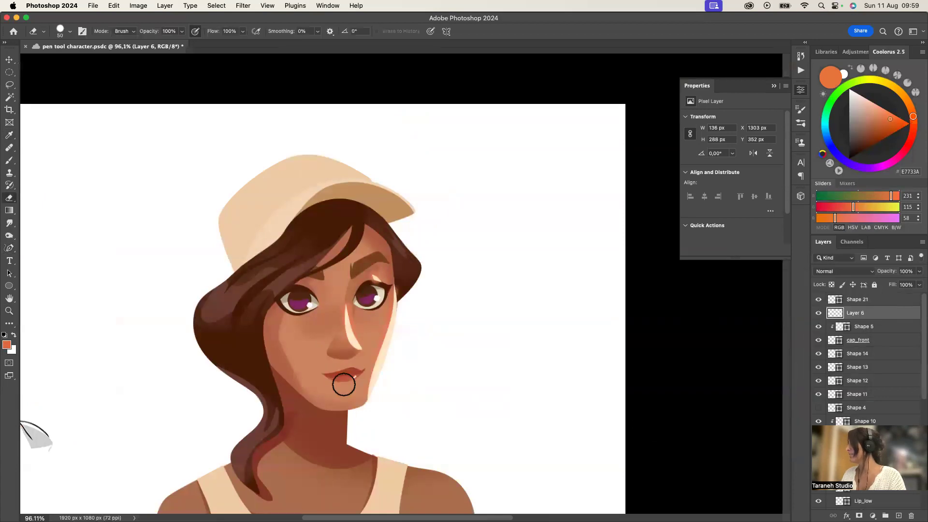
{"action": "left_click", "coordinate": [9, 312]}
{"action": "left_click_drag", "start_coordinate": [352, 361], "coordinate": [399, 365]}
{"action": "right_click", "coordinate": [10, 249]}
{"action": "left_click", "coordinate": [54, 245]}
{"action": "left_click", "coordinate": [326, 355]}
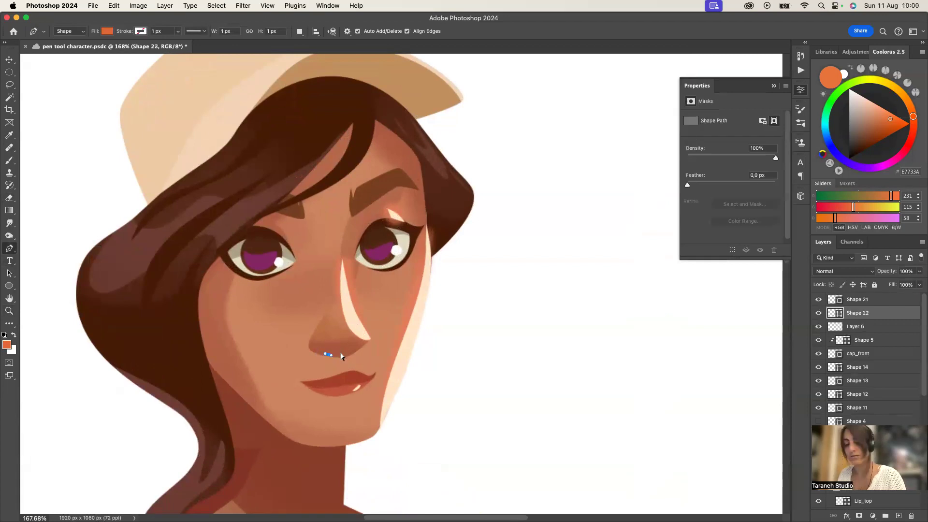
{"action": "key", "text": "ctrl+z"}
Draw two small orange glow shapes under the nose with the Freeform Pen, the second about 15 by 12 px
{"action": "right_click", "coordinate": [11, 249]}
{"action": "left_click", "coordinate": [44, 256]}
{"action": "left_click_drag", "start_coordinate": [331, 354], "coordinate": [369, 343]}
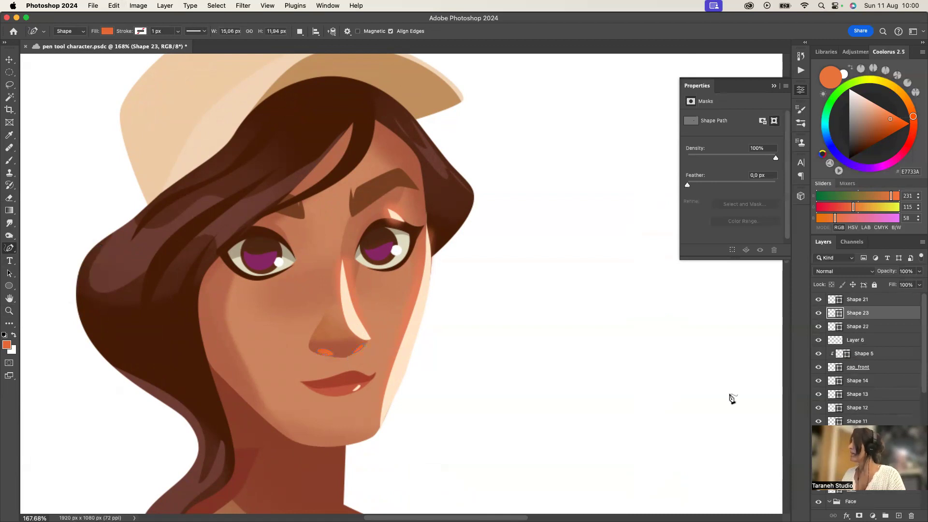
Check the nostril shapes at a wider view and merge the two small shapes under the nose into one layer
{"action": "left_click", "coordinate": [9, 310]}
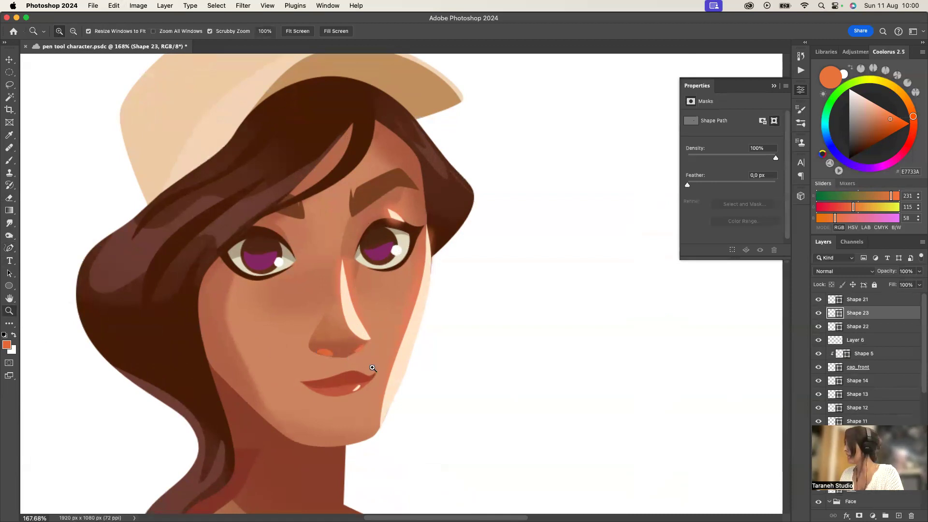
{"action": "left_click_drag", "start_coordinate": [373, 369], "coordinate": [319, 370]}
{"action": "left_click", "coordinate": [818, 313]}
{"action": "left_click", "coordinate": [818, 313]}
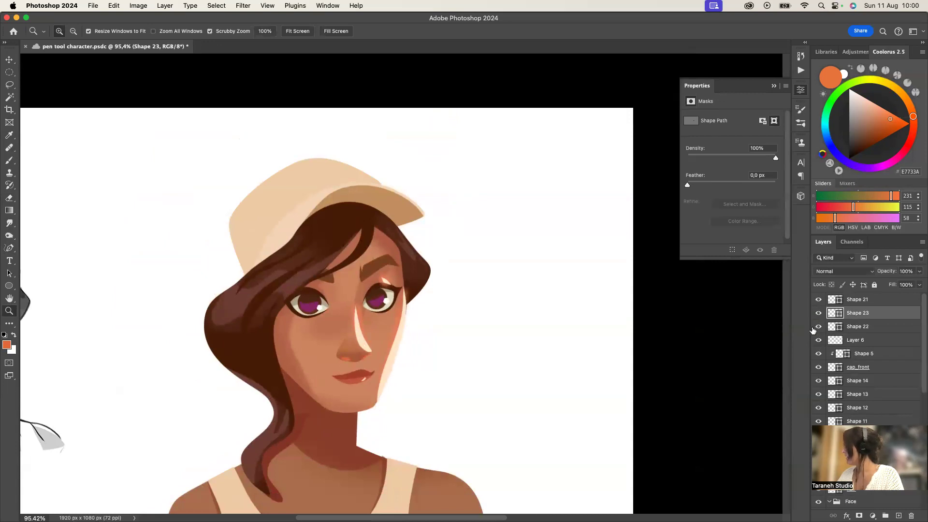
{"action": "left_click", "coordinate": [855, 327]}
{"action": "left_click", "coordinate": [860, 316], "text": "shift"}
{"action": "key", "text": "super+e"}
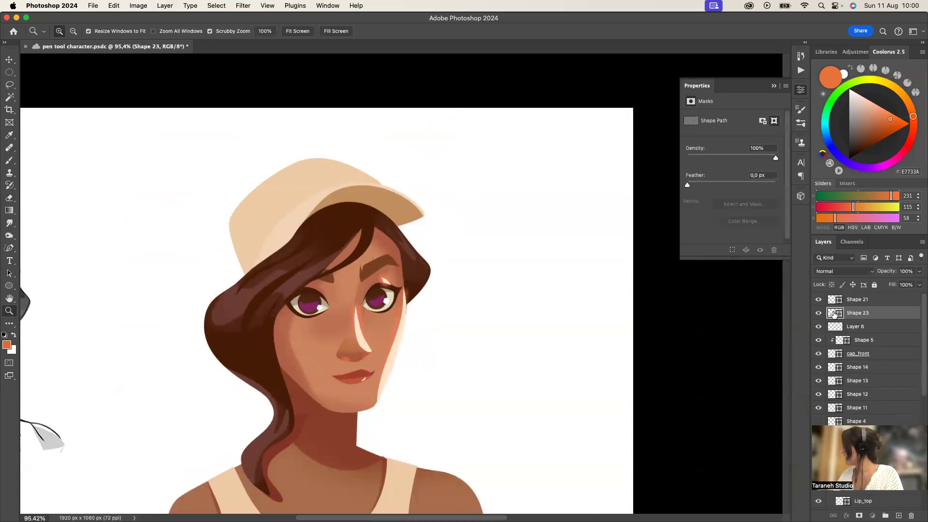
Recolour the merged nostril shape layer to brown #9f5122
{"action": "double_click", "coordinate": [835, 315]}
{"action": "left_click_drag", "start_coordinate": [647, 319], "coordinate": [665, 323]}
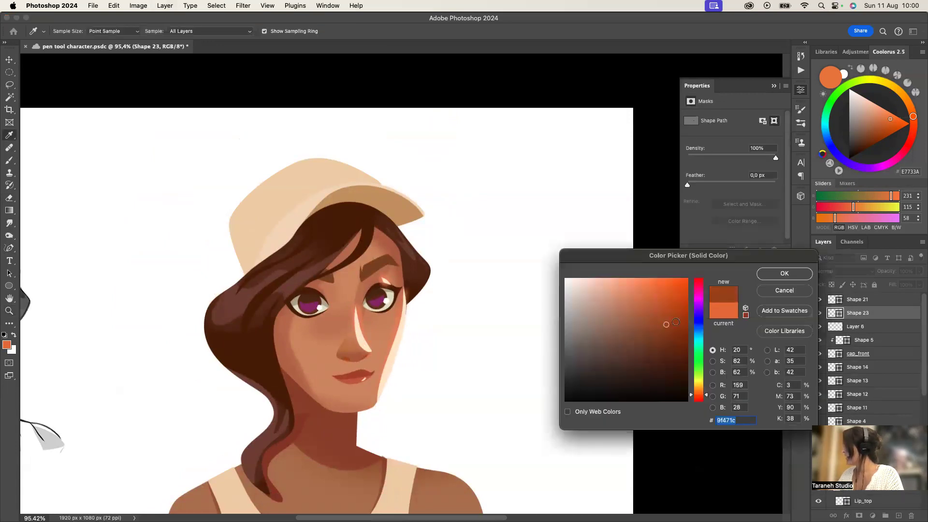
{"action": "left_click", "coordinate": [382, 334]}
{"action": "left_click", "coordinate": [663, 323]}
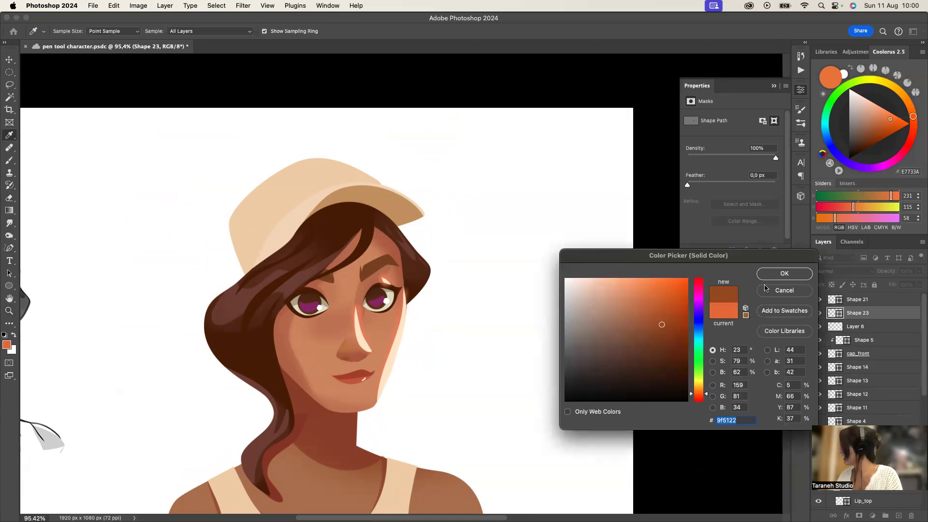
{"action": "left_click", "coordinate": [772, 275]}
Draw Freeform Pen shadow shapes under the nose, about 77 by 41 px, and under the lower lip, about 66 by 36 px
{"action": "left_click_drag", "start_coordinate": [367, 357], "coordinate": [400, 342]}
{"action": "key", "text": "v"}
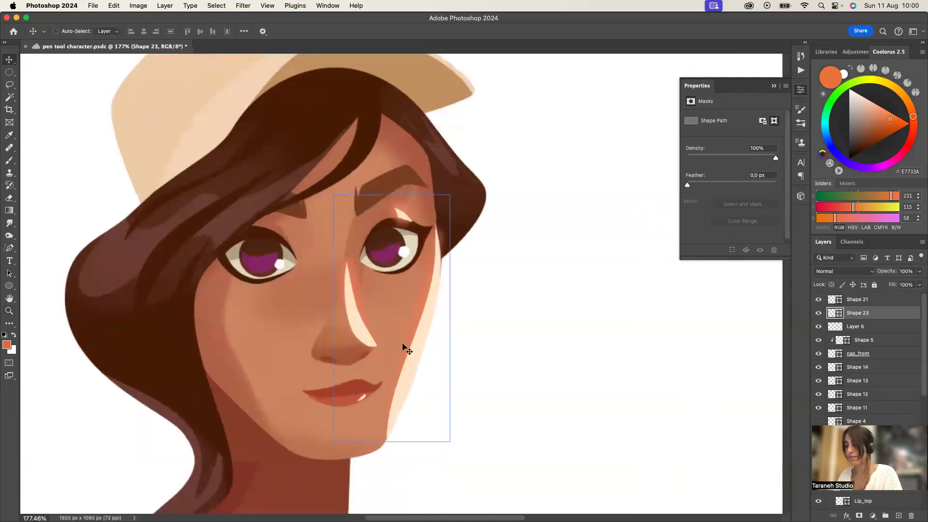
{"action": "left_click", "coordinate": [10, 310]}
{"action": "mouse_move", "coordinate": [421, 386]}
{"action": "left_mouse_down"}
{"action": "mouse_move", "coordinate": [398, 383]}
{"action": "mouse_move", "coordinate": [413, 382]}
{"action": "left_mouse_up"}
{"action": "left_click", "coordinate": [10, 247]}
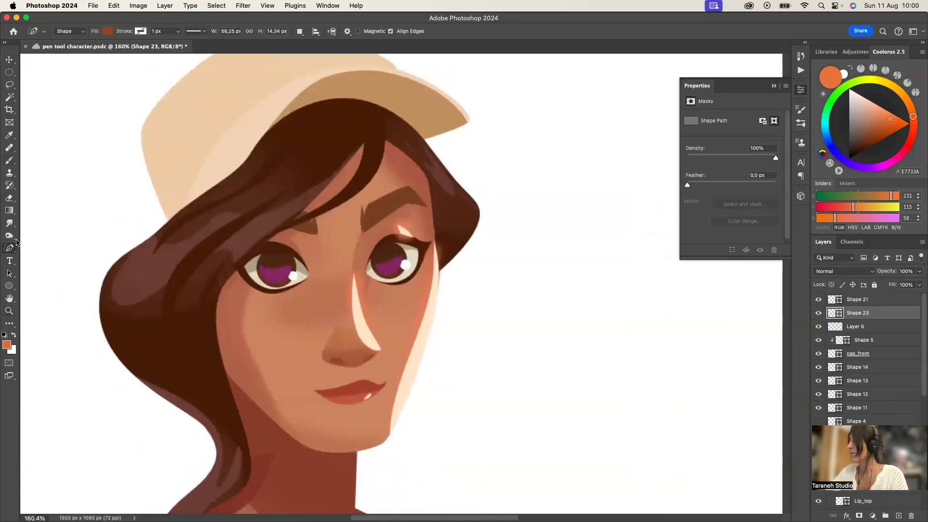
{"action": "left_click", "coordinate": [363, 378]}
{"action": "left_click", "coordinate": [381, 352]}
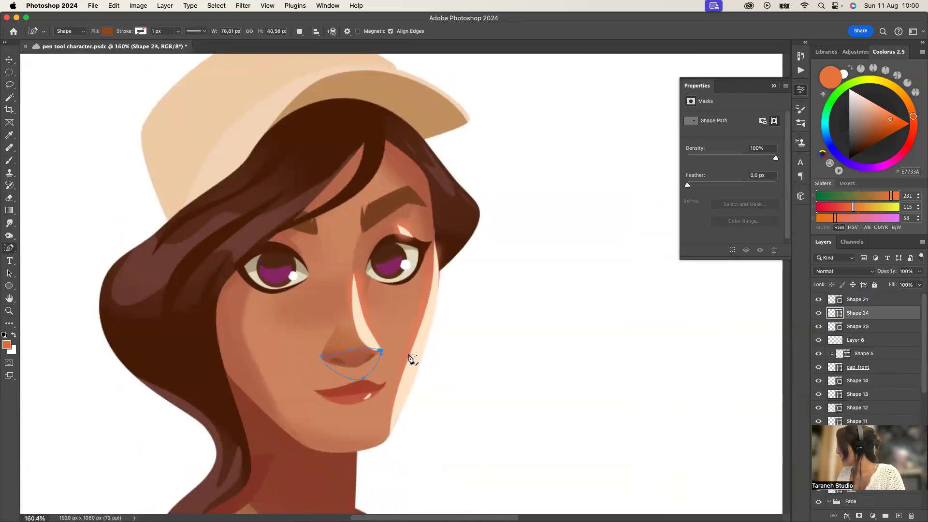
{"action": "left_click_drag", "start_coordinate": [334, 409], "coordinate": [380, 390]}
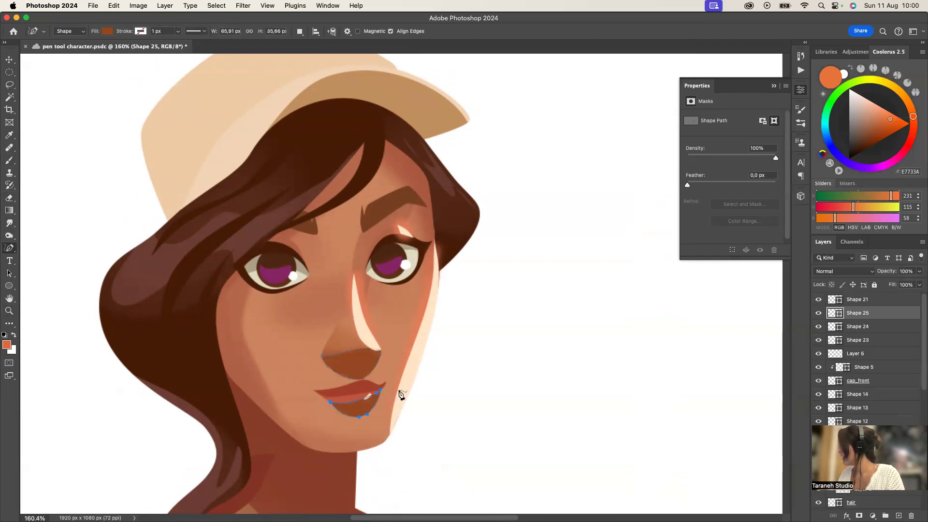
Merge the nose and lower-lip shadow shapes and give them a reddish-brown fill at 32% opacity
{"action": "left_click", "coordinate": [863, 328], "text": "shift"}
{"action": "key", "text": "super+r"}
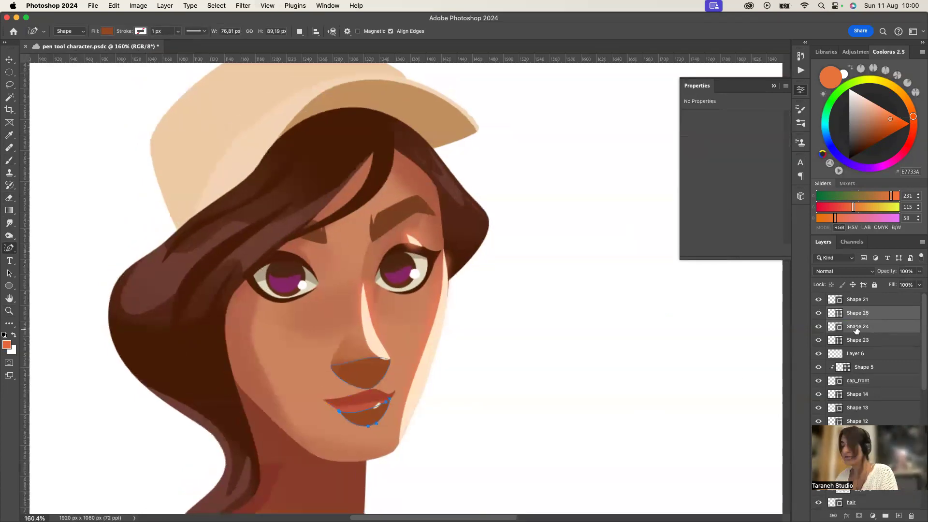
{"action": "key", "text": "super+e"}
{"action": "left_click", "coordinate": [919, 272]}
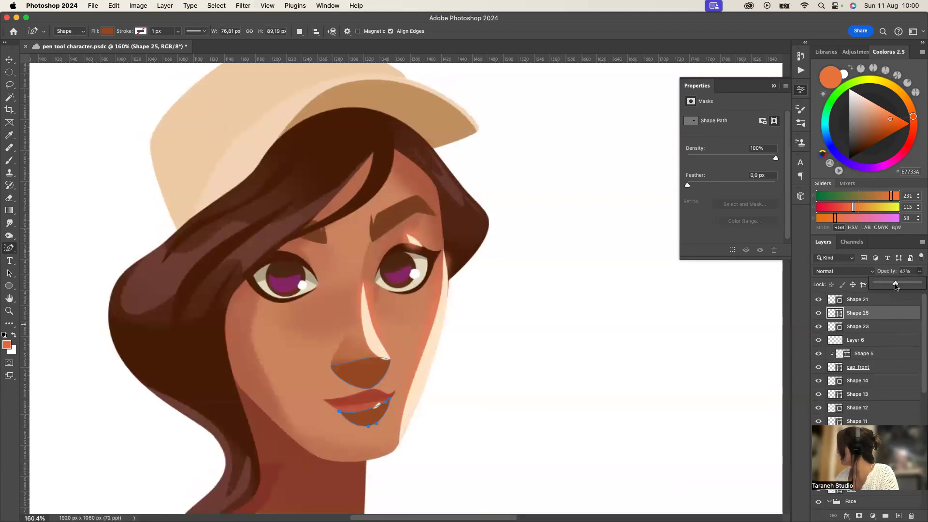
{"action": "left_click", "coordinate": [895, 283]}
{"action": "left_click", "coordinate": [884, 308]}
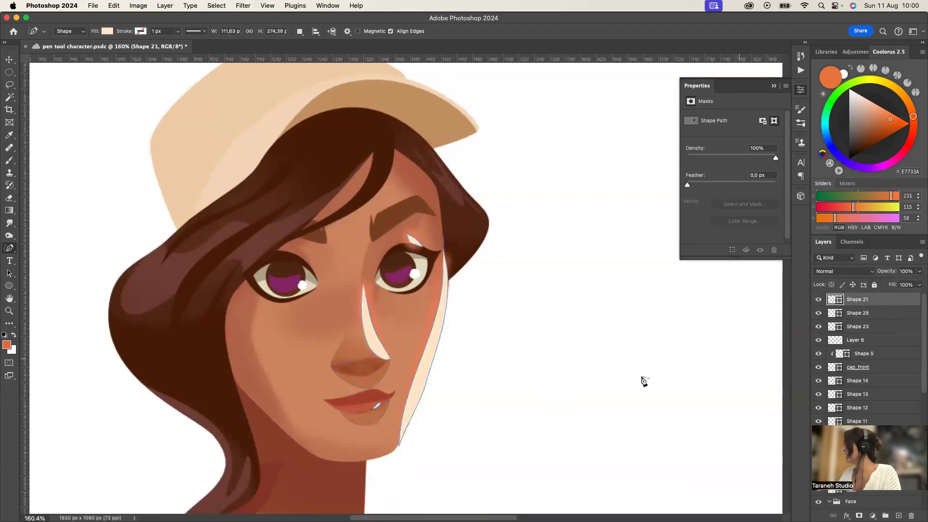
{"action": "double_click", "coordinate": [835, 314]}
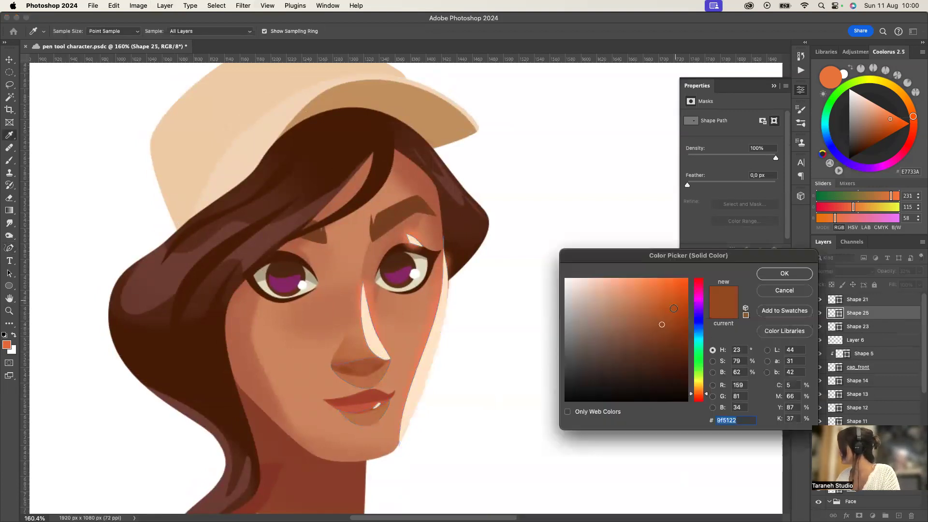
{"action": "left_click", "coordinate": [785, 274]}
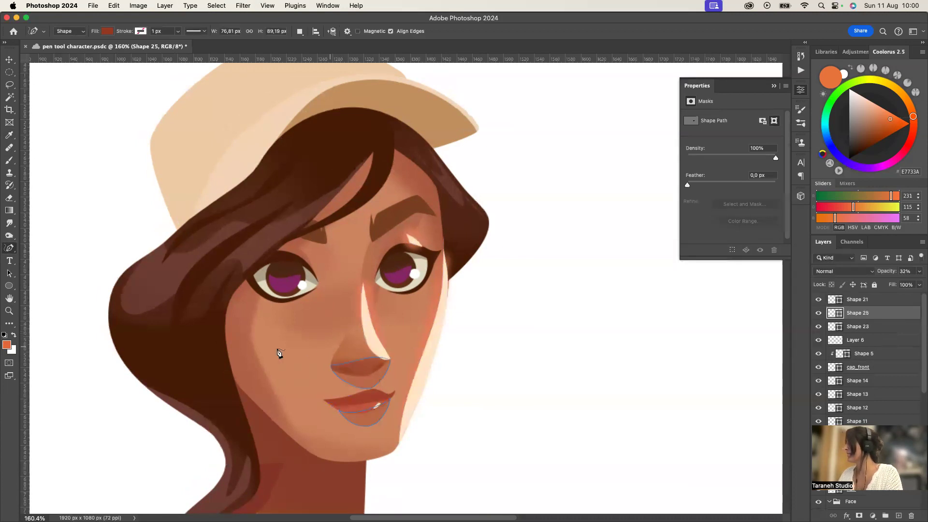
Add thin shadows beneath both eyes to the same shape layer using Combine Shapes
{"action": "left_click", "coordinate": [300, 31]}
{"action": "left_click", "coordinate": [334, 45]}
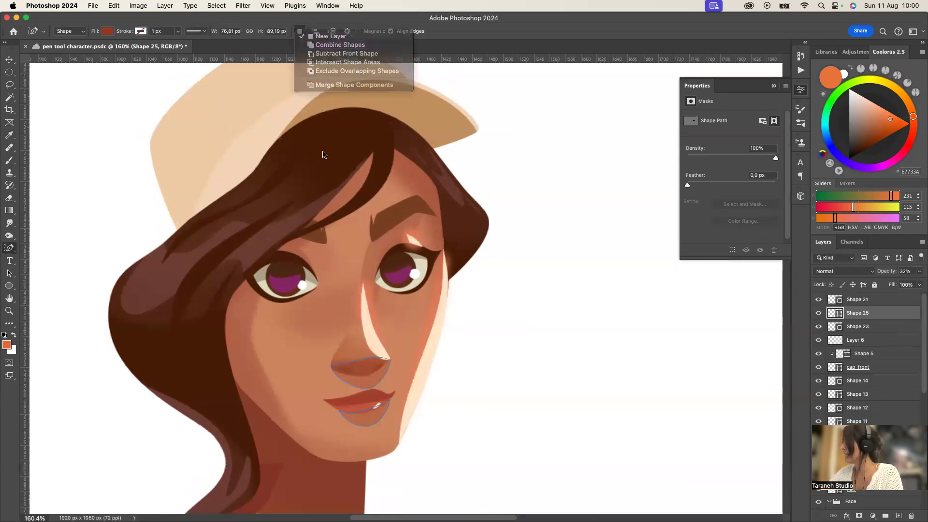
{"action": "left_click", "coordinate": [315, 288]}
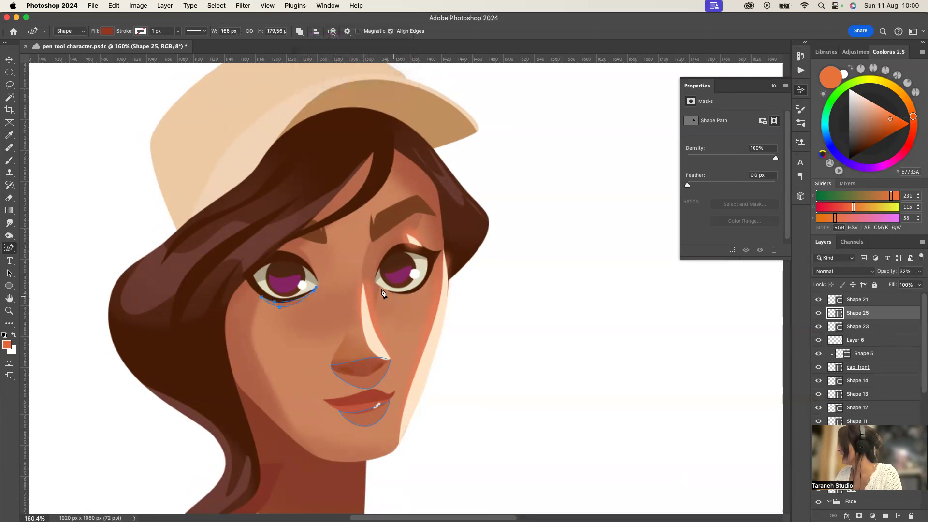
{"action": "left_click", "coordinate": [419, 290]}
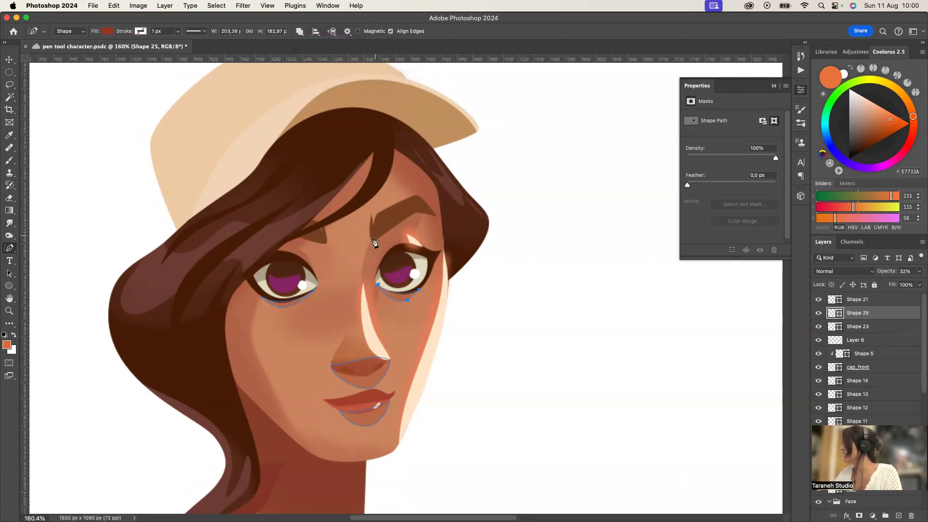
Try to add a shadow beneath the eyebrow on the lit side of the face to the same shape layer
{"action": "left_click_drag", "start_coordinate": [421, 213], "coordinate": [373, 241]}
{"action": "key", "text": "Return"}
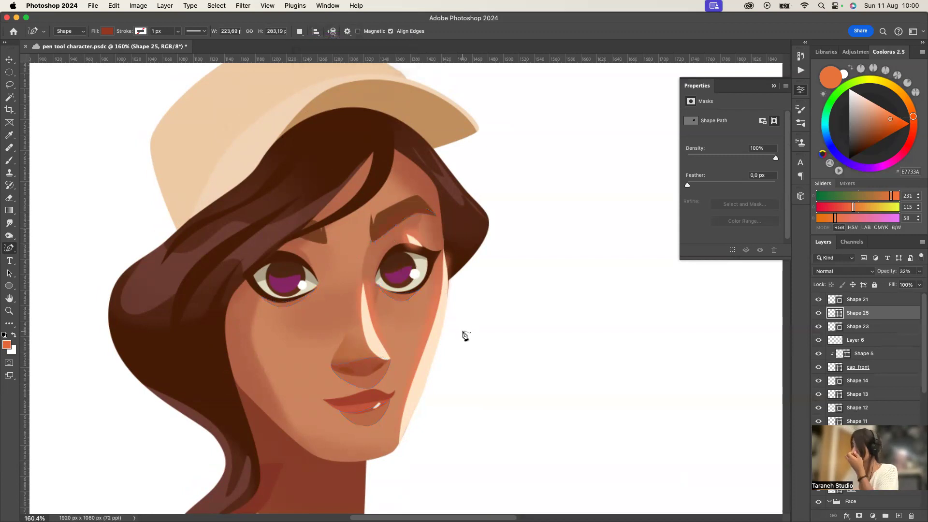
{"action": "key", "text": "super+z"}
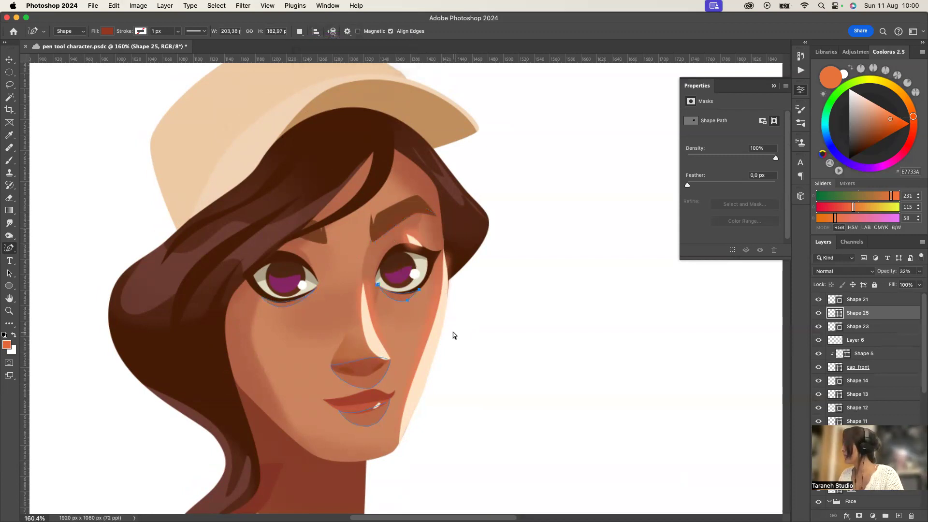
Merge the neck shadow (Shape 16) with the shadow beside the hanging hair lock (Shape 17)
{"action": "key", "text": "z"}
{"action": "scroll", "coordinate": [401, 324], "scroll_direction": "down", "scroll_amount": 5}
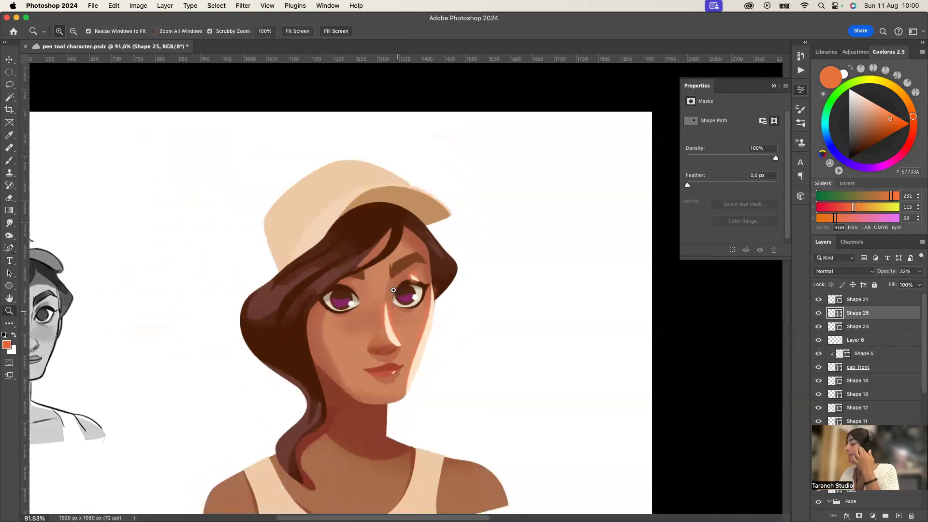
{"action": "scroll", "coordinate": [458, 373], "scroll_direction": "up", "scroll_amount": 4}
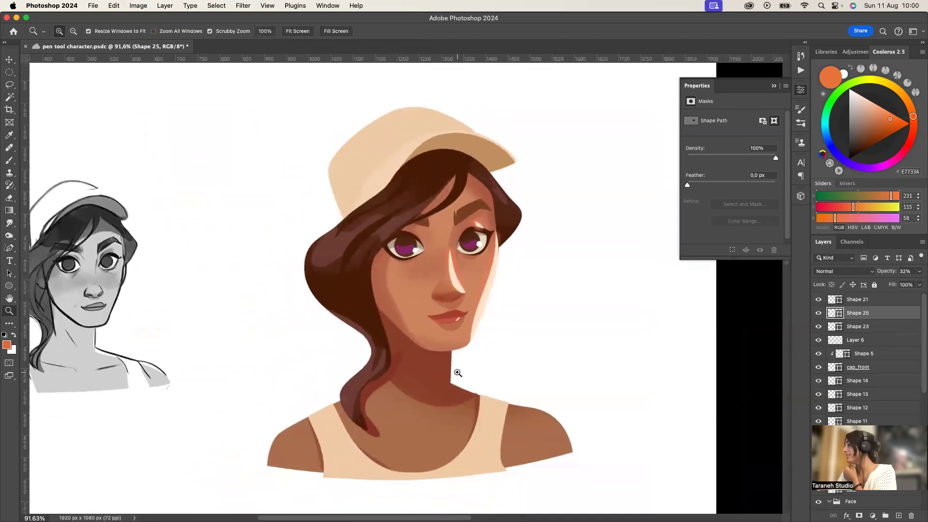
{"action": "scroll", "coordinate": [459, 371], "scroll_direction": "right", "scroll_amount": 2}
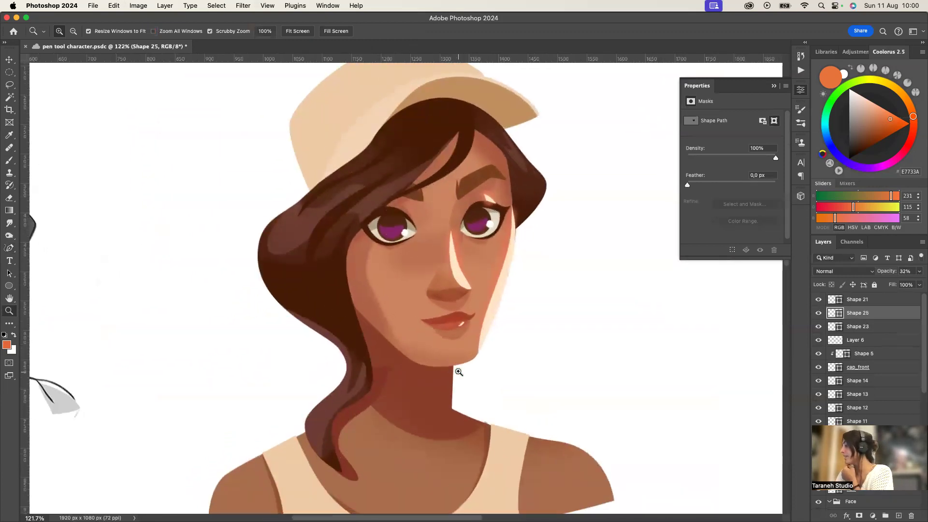
{"action": "key", "text": "v"}
{"action": "right_click", "coordinate": [378, 384]}
{"action": "left_click", "coordinate": [431, 388]}
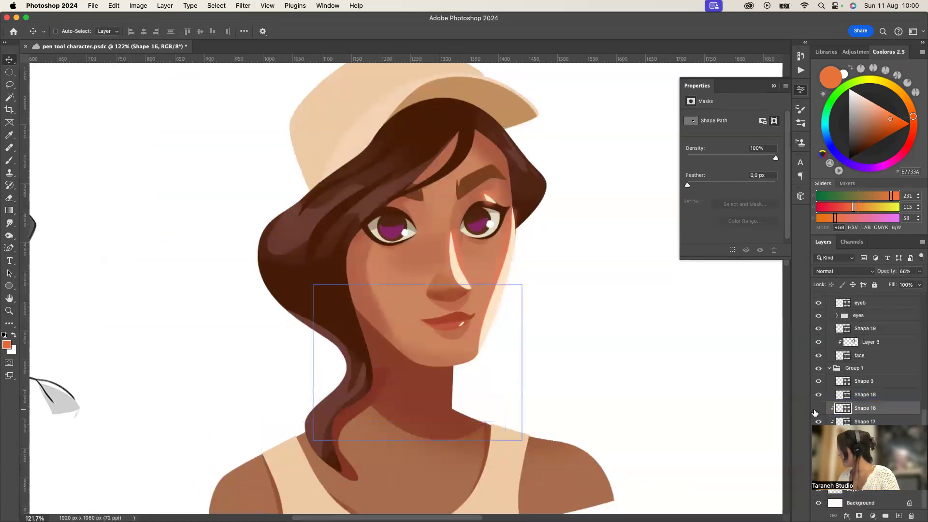
{"action": "left_click", "coordinate": [818, 422]}
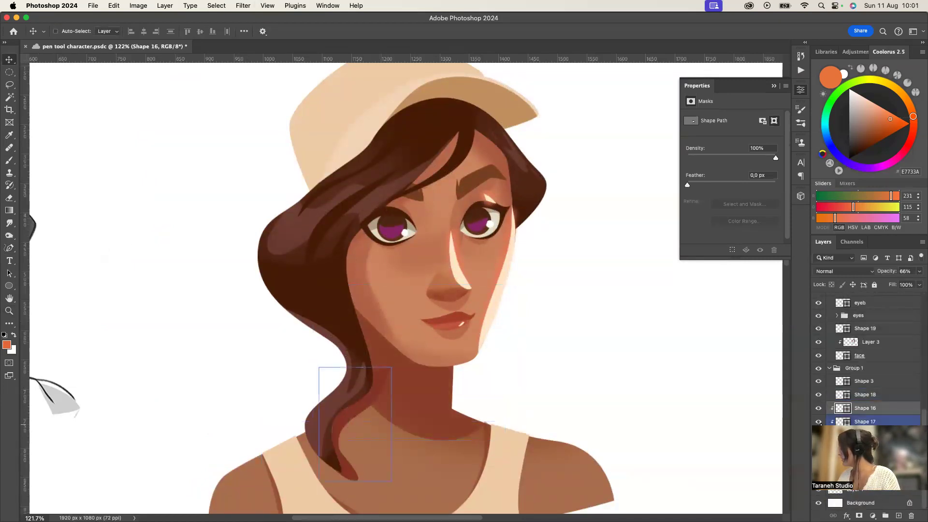
{"action": "left_click", "coordinate": [867, 424], "text": "shift"}
{"action": "key", "text": "super+e"}
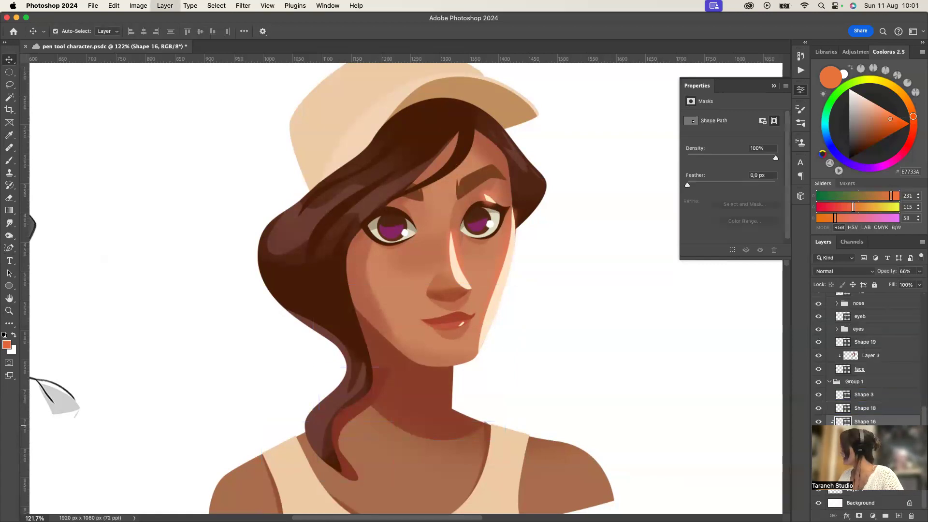
Try to remove the anchor point of the tank top shadow at the top of the strap with the Pen tool
{"action": "right_click", "coordinate": [487, 431]}
{"action": "left_click", "coordinate": [440, 421]}
{"action": "key", "text": "p"}
{"action": "right_click", "coordinate": [10, 248]}
{"action": "left_click", "coordinate": [40, 247]}
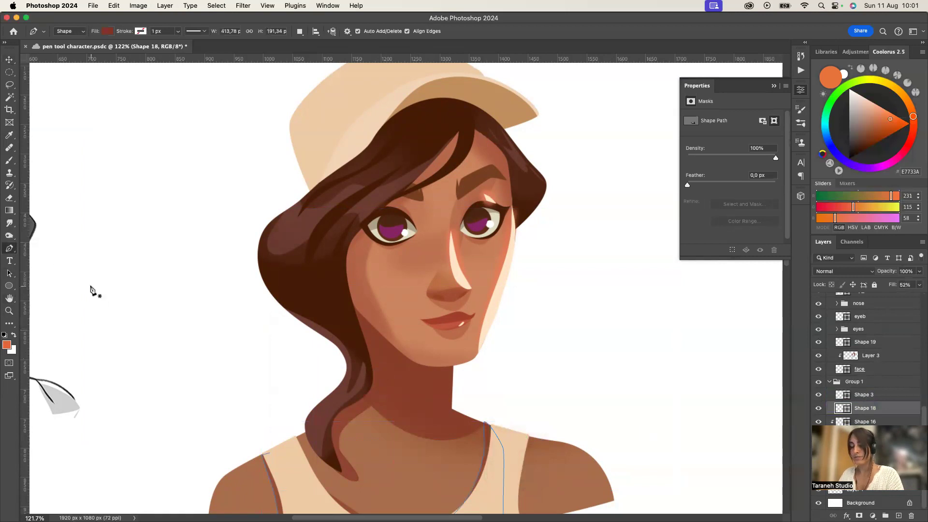
{"action": "left_click", "coordinate": [489, 427]}
{"action": "key", "text": "Escape"}
{"action": "key", "text": "z"}
{"action": "scroll", "coordinate": [112, 346], "scroll_direction": "down", "scroll_amount": 3}
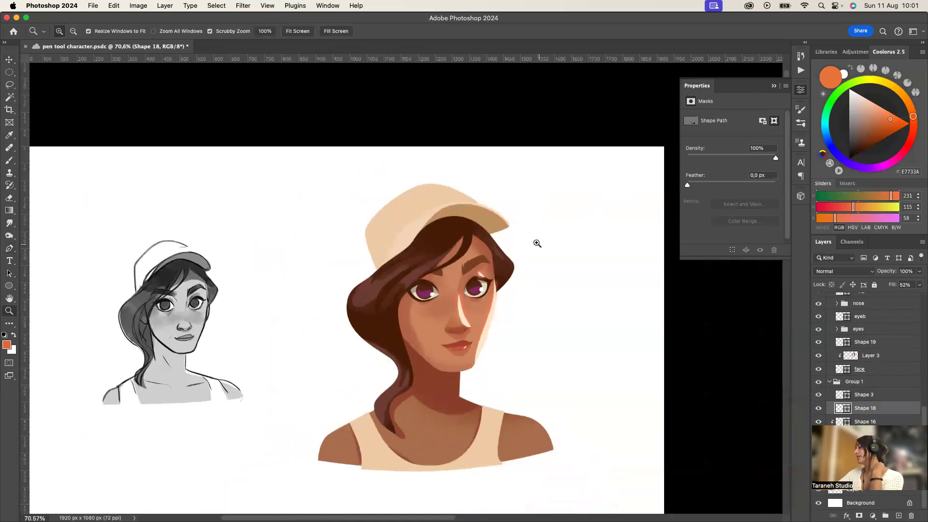
{"action": "scroll", "coordinate": [524, 227], "scroll_direction": "up", "scroll_amount": 4}
{"action": "key", "text": "p"}
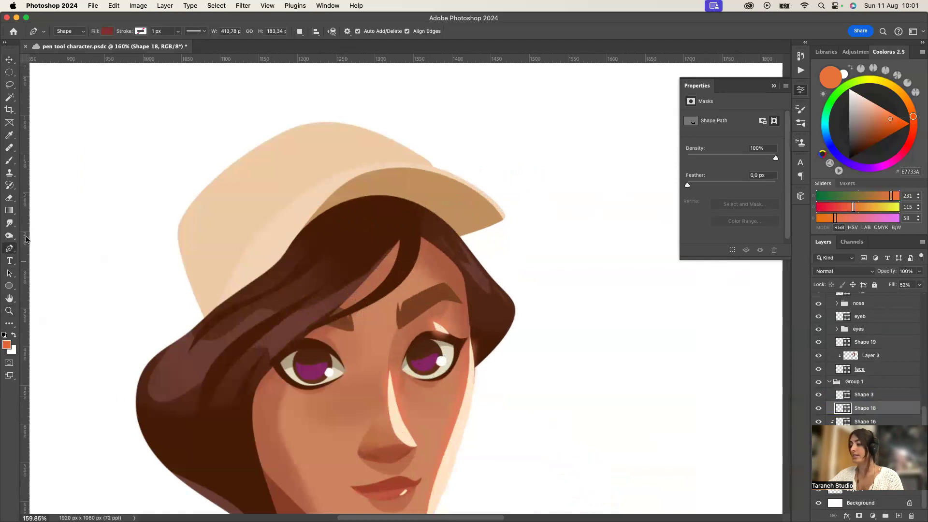
{"action": "left_click_drag", "start_coordinate": [456, 230], "coordinate": [507, 327]}
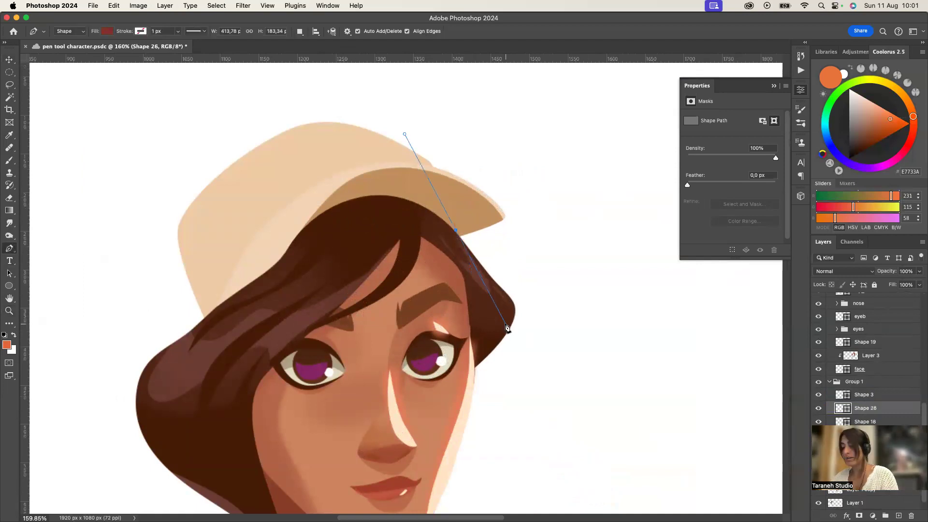
{"action": "key", "text": "super+z"}
Draw a Freeform Pen rim-light shape about 79 by 134 px along the outer hair edge below the cap brim
{"action": "right_click", "coordinate": [9, 248]}
{"action": "left_click", "coordinate": [38, 256]}
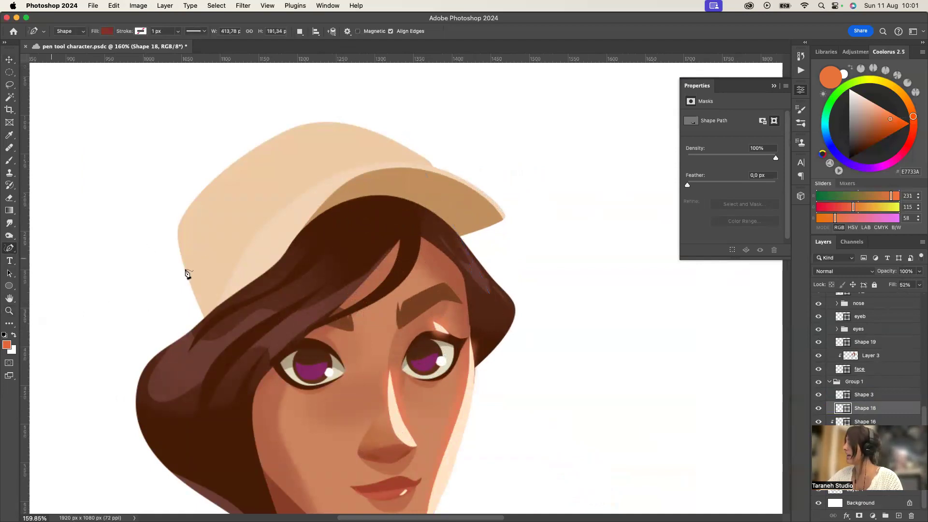
{"action": "left_click_drag", "start_coordinate": [459, 244], "coordinate": [473, 273]}
{"action": "left_click_drag", "start_coordinate": [514, 328], "coordinate": [460, 220]}
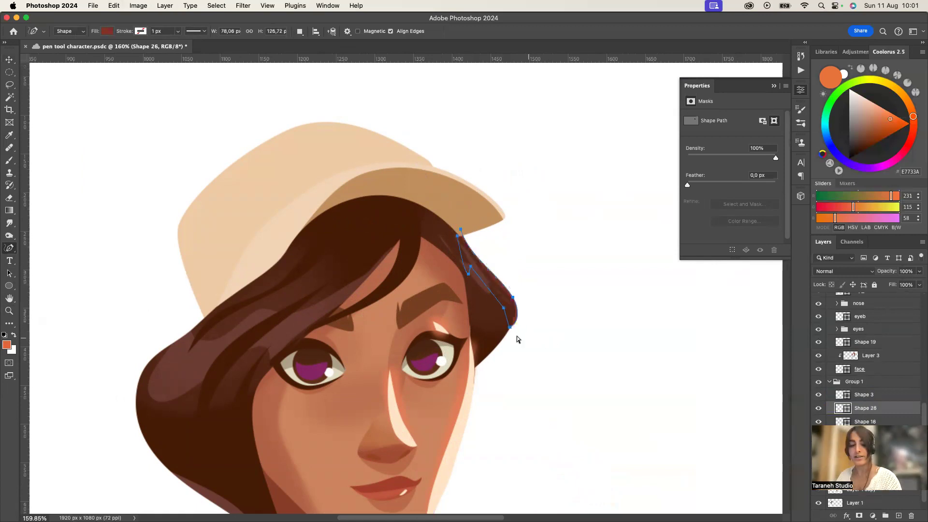
{"action": "key", "text": "super+z"}
{"action": "mouse_move", "coordinate": [502, 305]}
{"action": "left_mouse_down"}
{"action": "mouse_move", "coordinate": [513, 329]}
{"action": "mouse_move", "coordinate": [514, 310]}
{"action": "mouse_move", "coordinate": [463, 231]}
{"action": "left_mouse_up"}
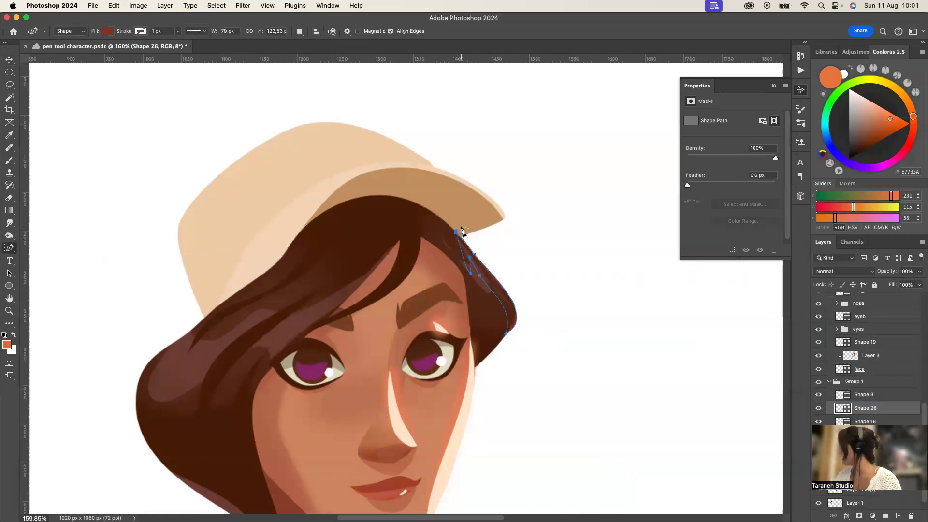
Move the hair rim-light layer directly below Shape 21 in the layer stack and recolour it orange
{"action": "left_click_drag", "start_coordinate": [869, 411], "coordinate": [831, 307]}
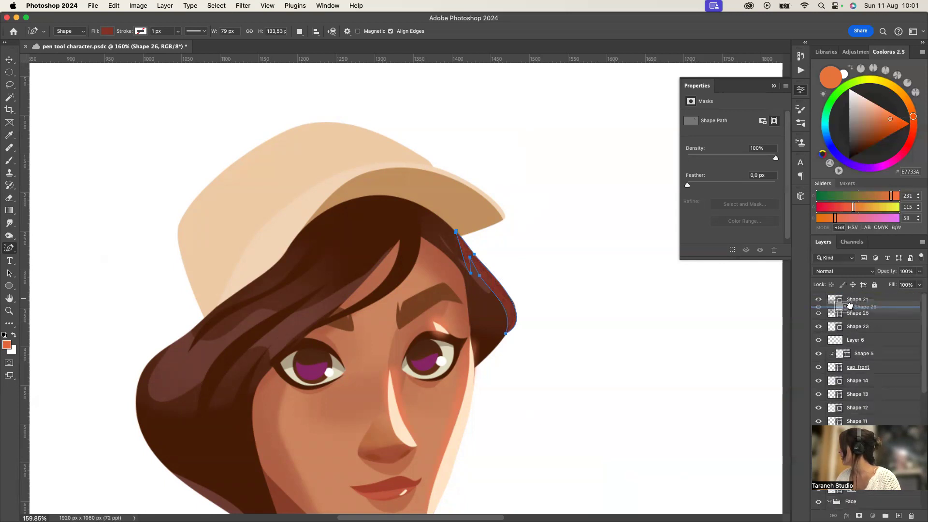
{"action": "double_click", "coordinate": [831, 315]}
{"action": "left_click", "coordinate": [495, 313]}
{"action": "left_click", "coordinate": [653, 307]}
{"action": "left_click", "coordinate": [784, 274]}
{"action": "key", "text": "z"}
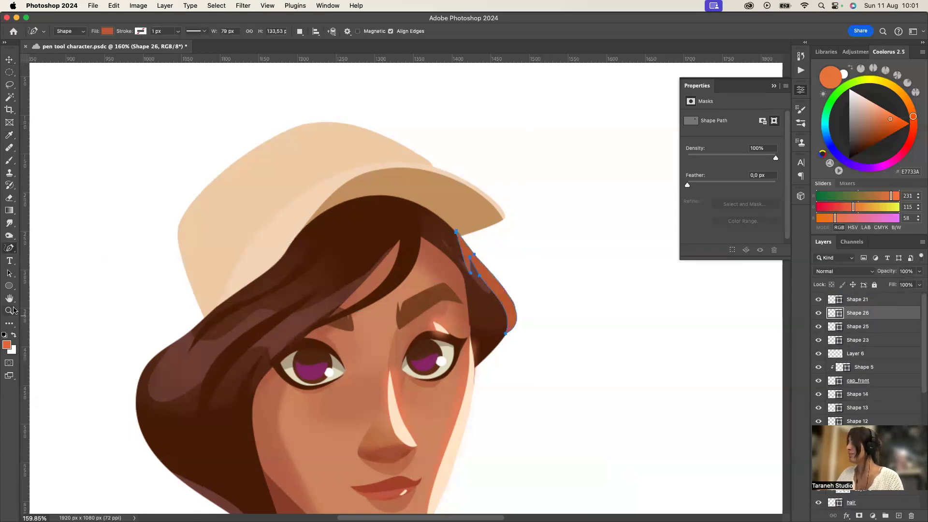
{"action": "left_click_drag", "start_coordinate": [619, 314], "coordinate": [552, 335]}
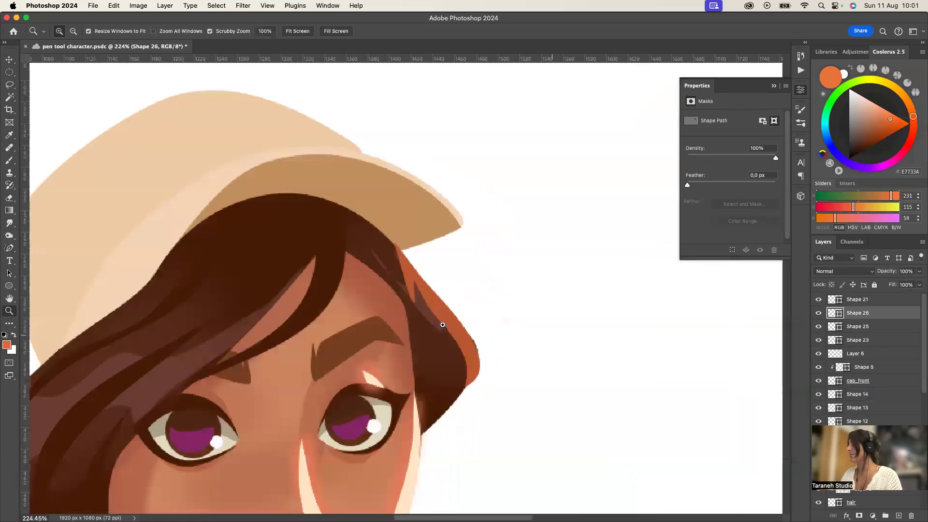
Reshape the lower end of the orange hair rim light by swinging its curve handle upward with the Pen tool
{"action": "right_click", "coordinate": [14, 246]}
{"action": "left_click", "coordinate": [44, 248]}
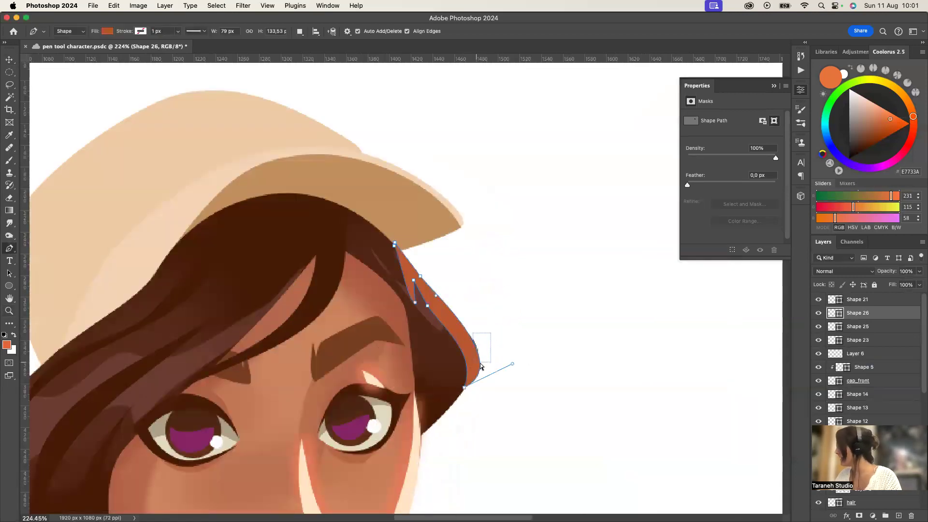
{"action": "left_click_drag", "start_coordinate": [510, 364], "coordinate": [513, 344]}
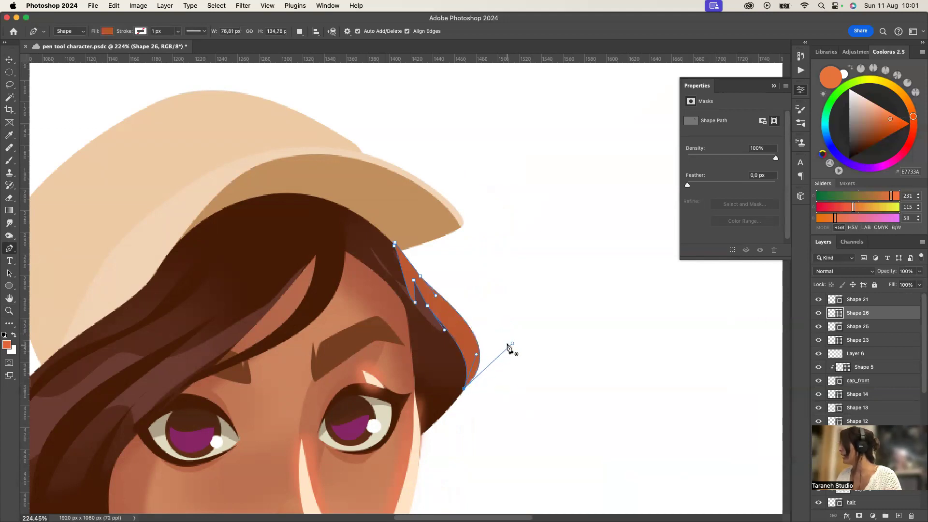
{"action": "left_click", "coordinate": [442, 290], "text": "super"}
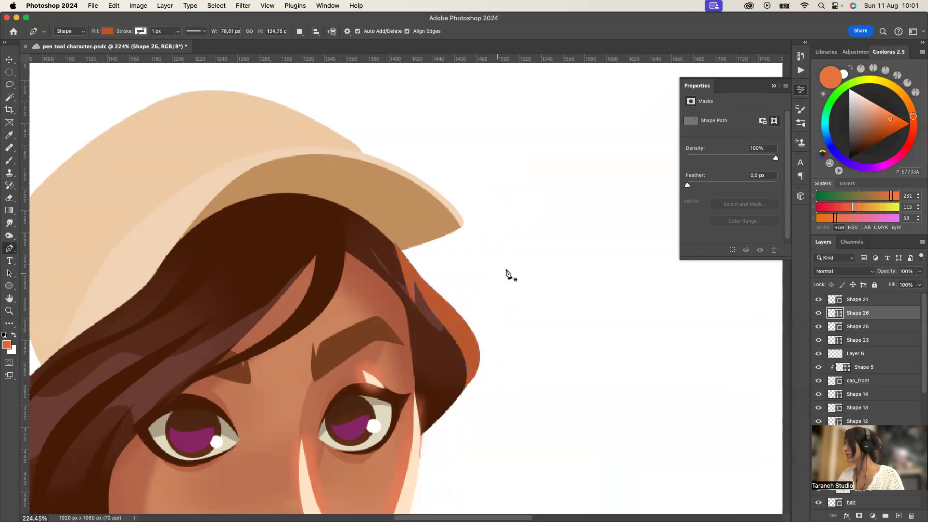
Move the rim light's top anchor point down the hair edge and adjust the inner notch for a smoother contour
{"action": "left_click_drag", "start_coordinate": [395, 243], "coordinate": [407, 261]}
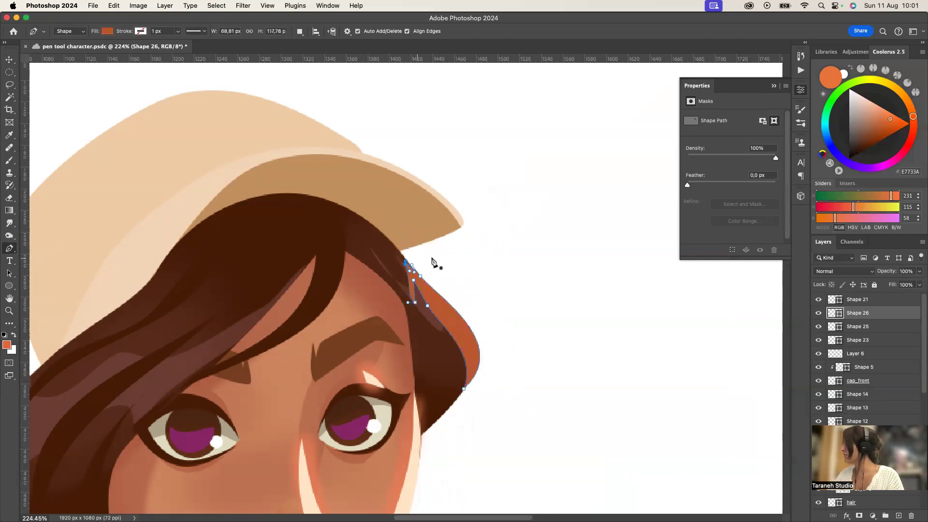
{"action": "key", "text": "Return"}
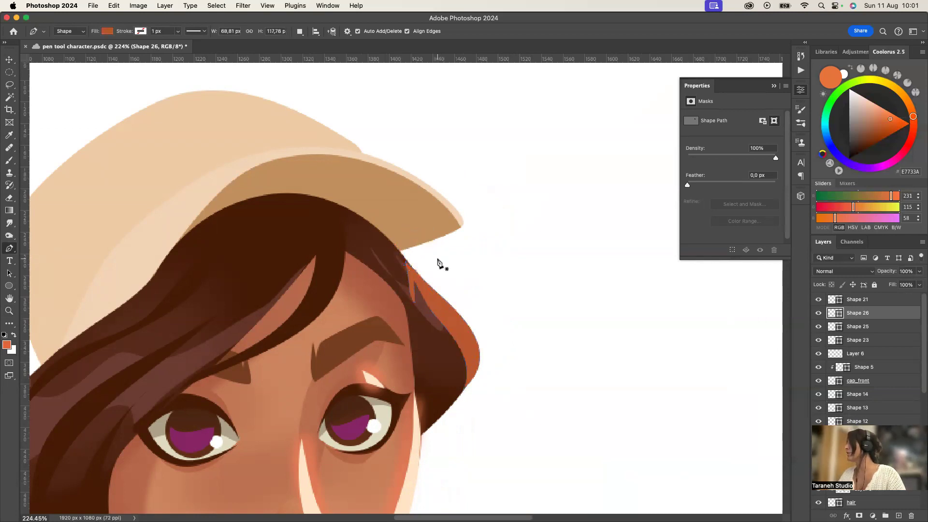
{"action": "left_click", "coordinate": [414, 303], "text": "super"}
{"action": "left_click_drag", "start_coordinate": [426, 318], "coordinate": [417, 321]}
{"action": "key", "text": "Return"}
Add a new pixel layer above cap_back and clip it to the back of the cap
{"action": "key", "text": "z"}
{"action": "left_click_drag", "start_coordinate": [481, 351], "coordinate": [446, 385]}
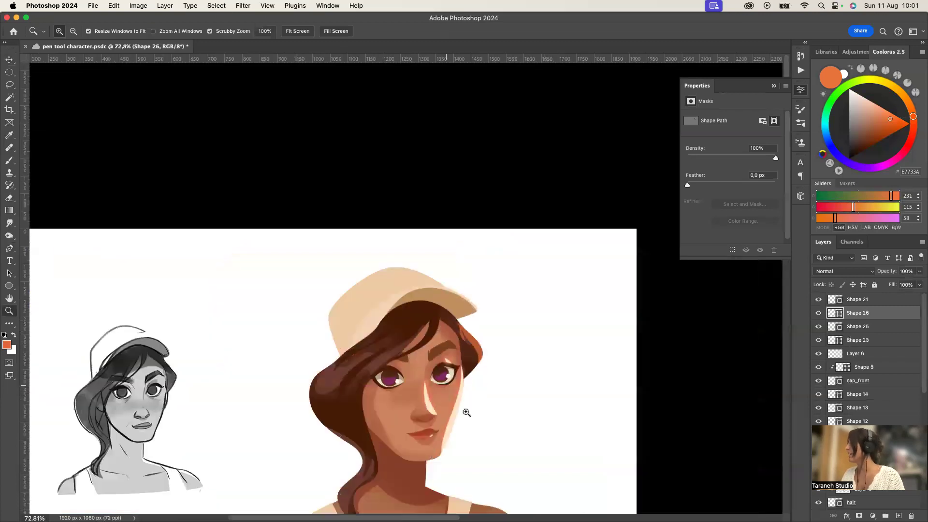
{"action": "scroll", "coordinate": [466, 413], "scroll_direction": "down", "scroll_amount": 4}
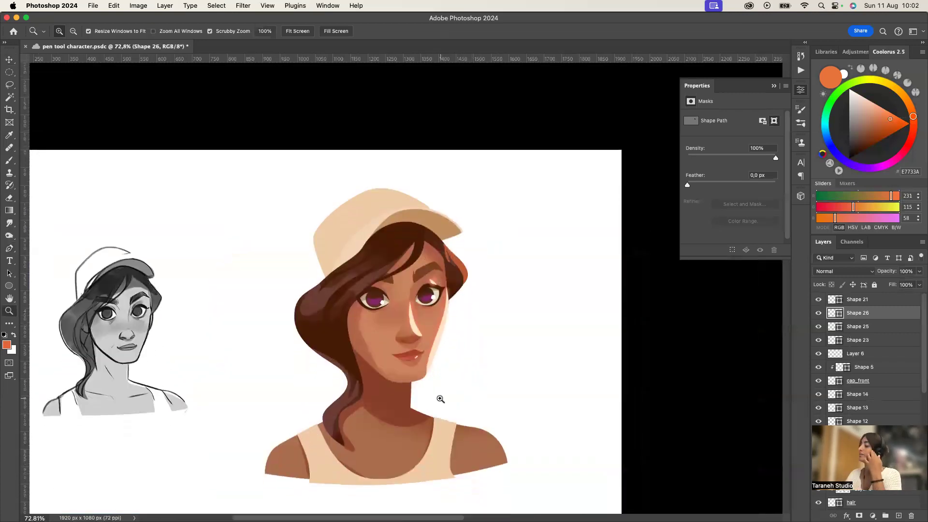
{"action": "left_click_drag", "start_coordinate": [413, 213], "coordinate": [331, 221]}
{"action": "key", "text": "v"}
{"action": "right_click", "coordinate": [338, 227]}
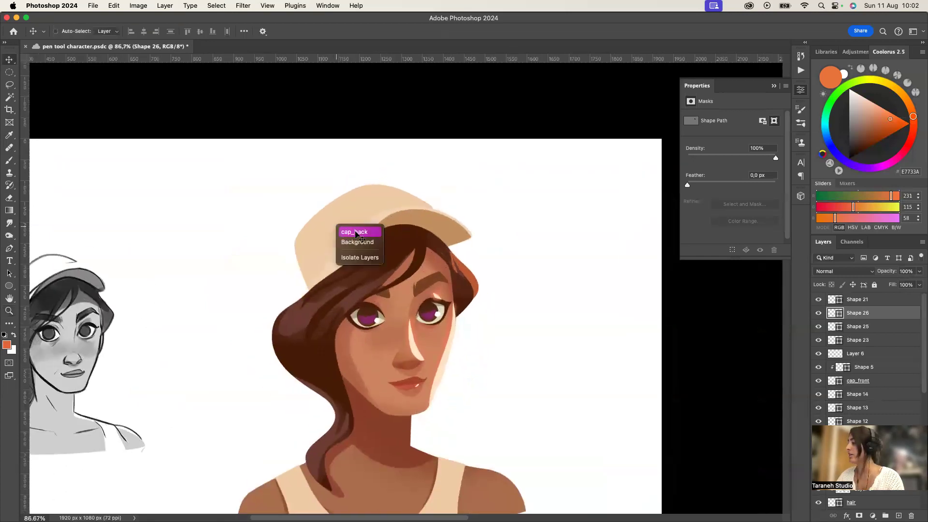
{"action": "left_click", "coordinate": [355, 232]}
{"action": "key", "text": "b"}
{"action": "left_click", "coordinate": [898, 516]}
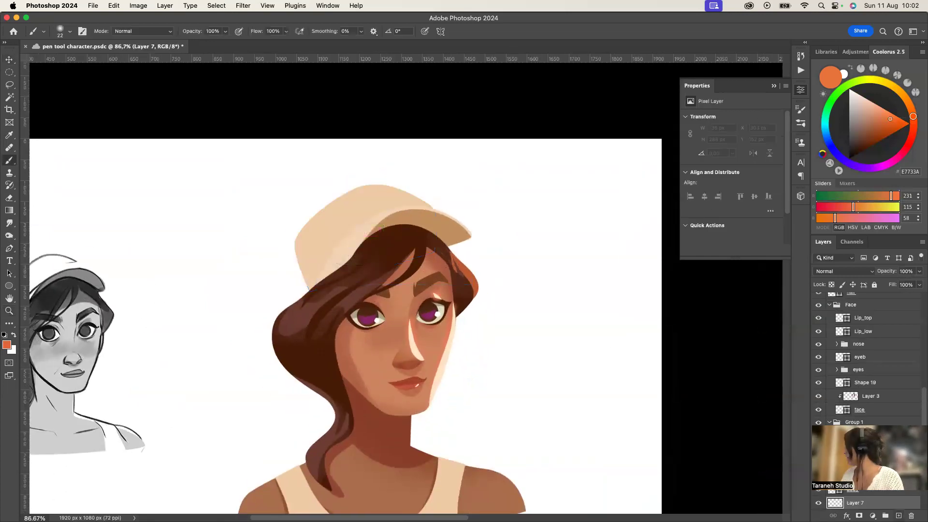
{"action": "right_click", "coordinate": [890, 502]}
{"action": "left_click", "coordinate": [430, 345]}
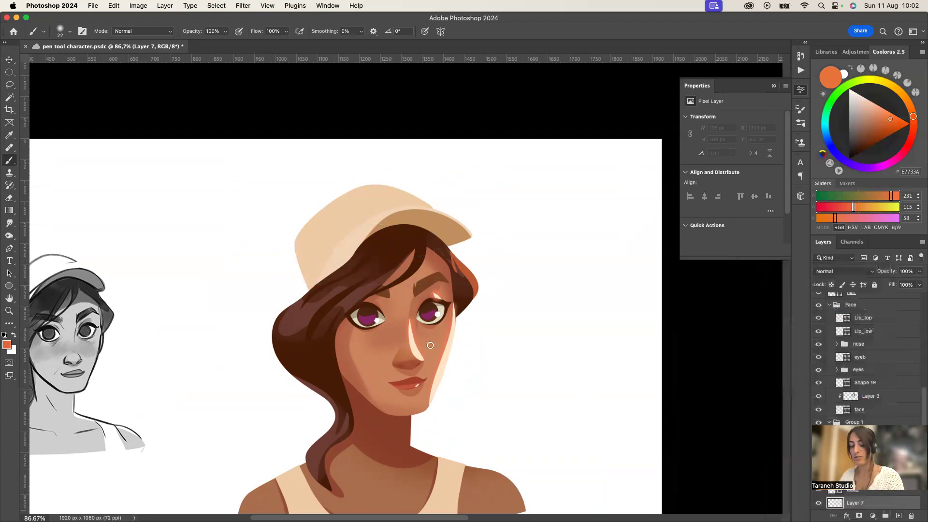
Try painting an orange glow across the cap with a different brush setting
{"action": "right_click", "coordinate": [371, 319]}
{"action": "left_click", "coordinate": [473, 220]}
{"action": "mouse_move", "coordinate": [300, 247]}
{"action": "left_mouse_down"}
{"action": "mouse_move", "coordinate": [311, 278]}
{"action": "mouse_move", "coordinate": [296, 314]}
{"action": "mouse_move", "coordinate": [516, 270]}
{"action": "left_mouse_up"}
{"action": "key", "text": "super+z"}
Sample the tan brim shadow colour (C89965) and brush a soft shadow along the back of the cap with a 380 px brush
{"action": "left_click", "coordinate": [444, 227], "text": "alt"}
{"action": "right_click", "coordinate": [449, 273]}
{"action": "left_click", "coordinate": [539, 241]}
{"action": "left_click_drag", "start_coordinate": [292, 270], "coordinate": [315, 366]}
{"action": "key", "text": "super+z"}
{"action": "key", "text": "super+z"}
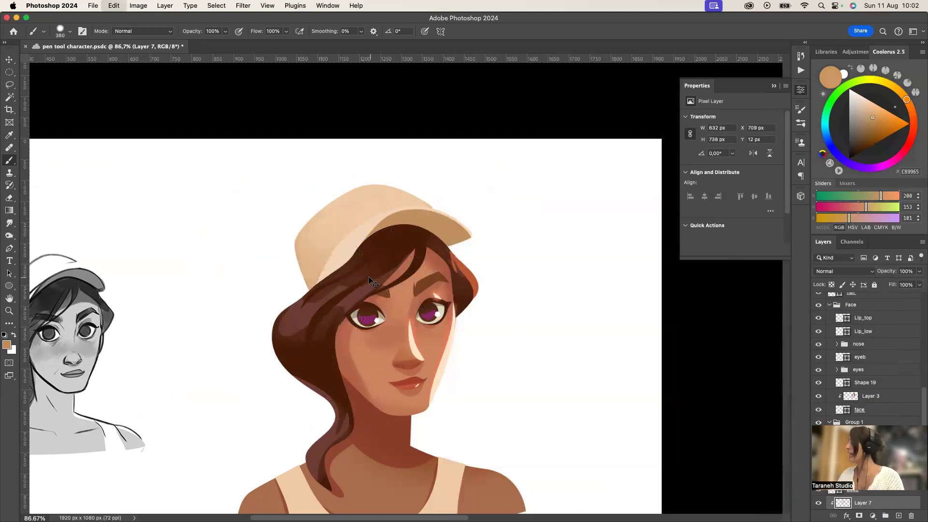
Reduce the brush size to about 97 px for finer shading on the cap
{"action": "right_click", "coordinate": [372, 281]}
{"action": "left_click", "coordinate": [474, 241]}
{"action": "left_click", "coordinate": [447, 218]}
{"action": "key", "text": "Return"}
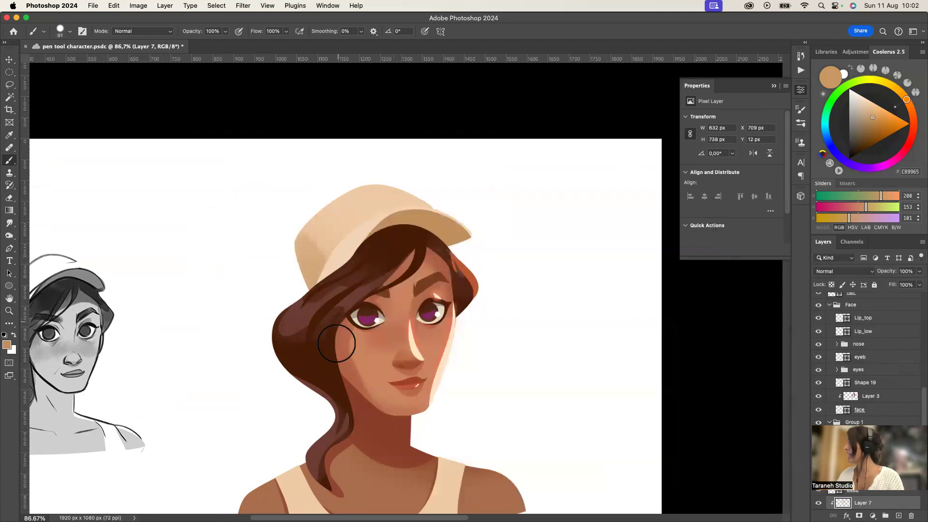
{"action": "left_click", "coordinate": [9, 311]}
{"action": "scroll", "coordinate": [56, 302], "scroll_direction": "down", "scroll_amount": 4}
{"action": "scroll", "coordinate": [56, 302], "scroll_direction": "left", "scroll_amount": 3}
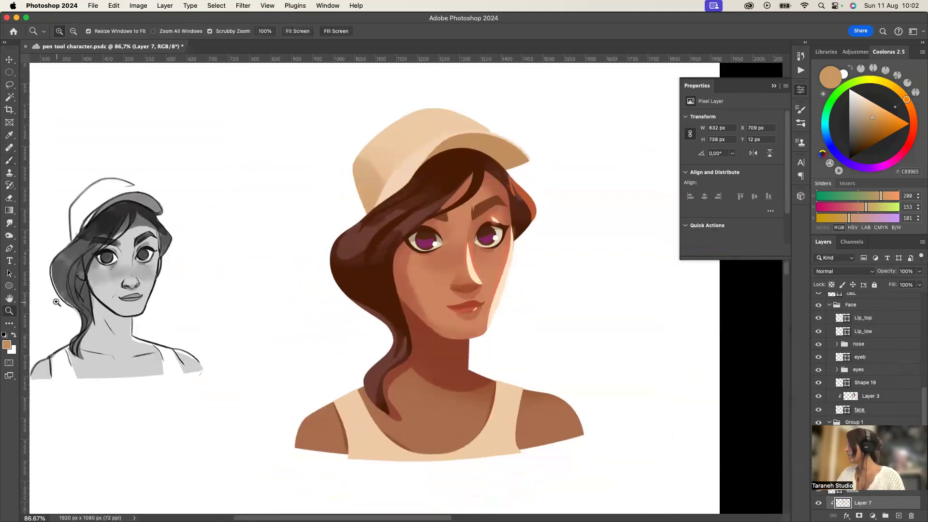
{"action": "scroll", "coordinate": [56, 301], "scroll_direction": "up", "scroll_amount": 1}
{"action": "scroll", "coordinate": [56, 302], "scroll_direction": "right", "scroll_amount": 1}
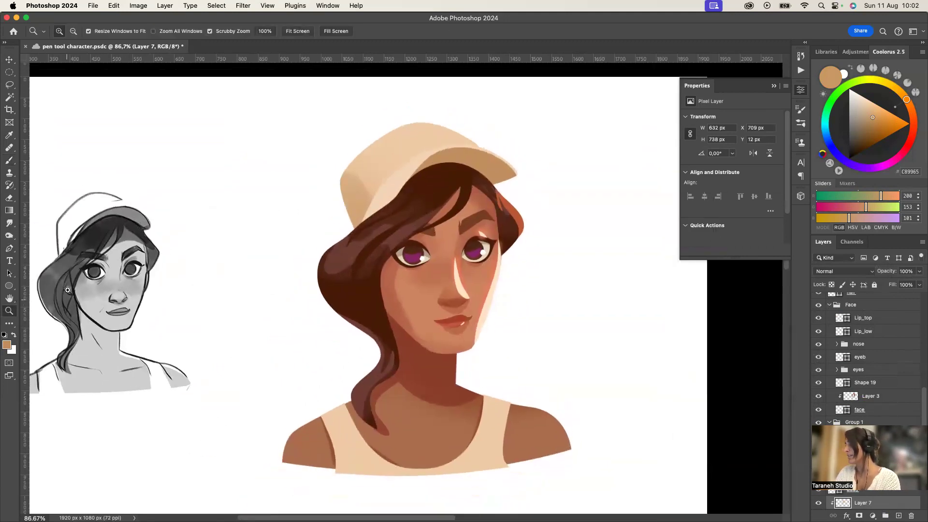